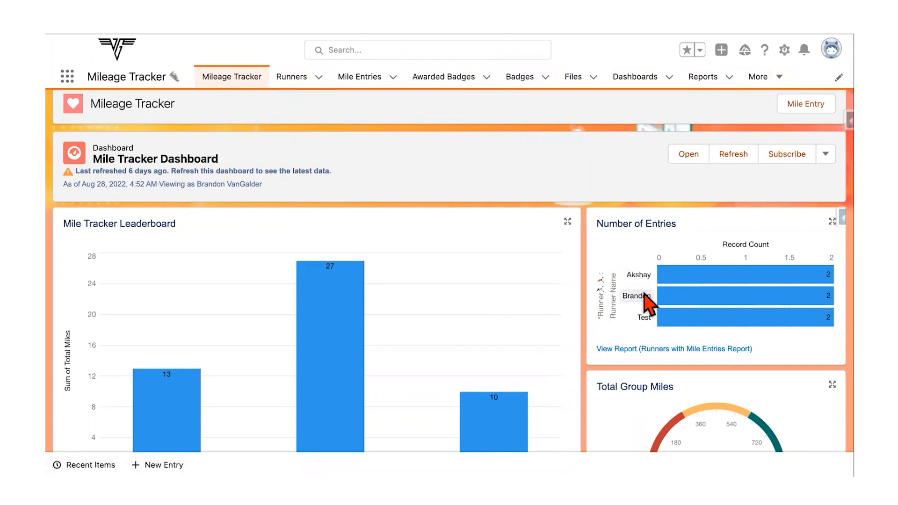
Examine the Mile Tracker Dashboard charts, the New Entry form, and the Mile Entries and Awarded Badges lists on the Mileage Tracker home page
scroll(511, 250, "down", 2)
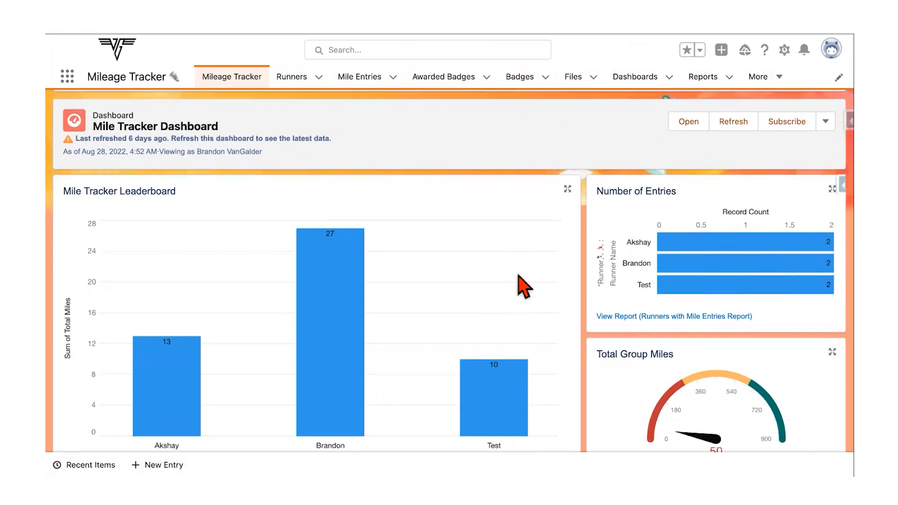
scroll(500, 271, "down", 1)
scroll(592, 253, "down", 6)
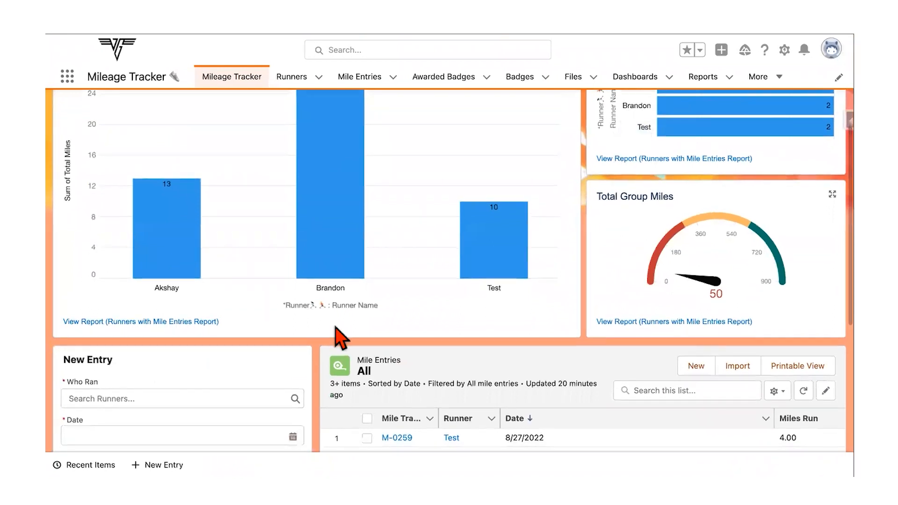
scroll(445, 241, "down", 8)
scroll(503, 321, "down", 1)
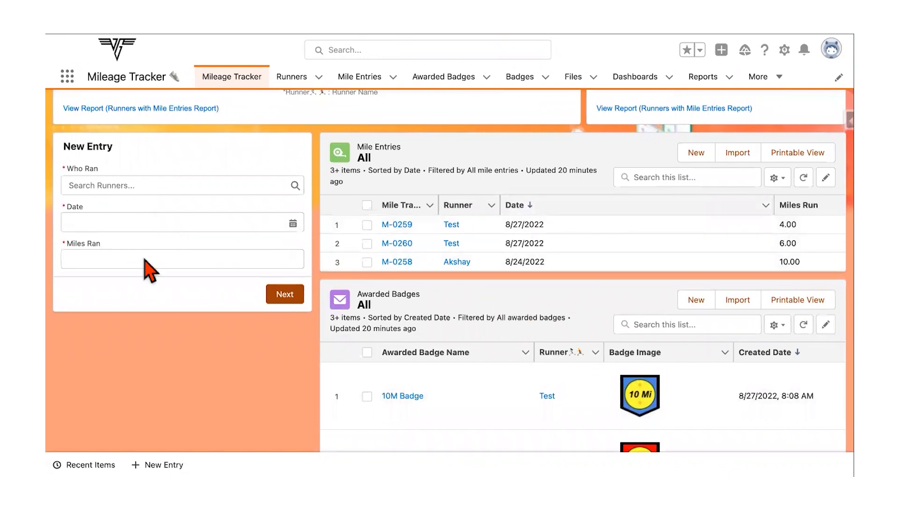
scroll(209, 268, "down", 7)
scroll(209, 268, "up", 18)
scroll(209, 268, "up", 4)
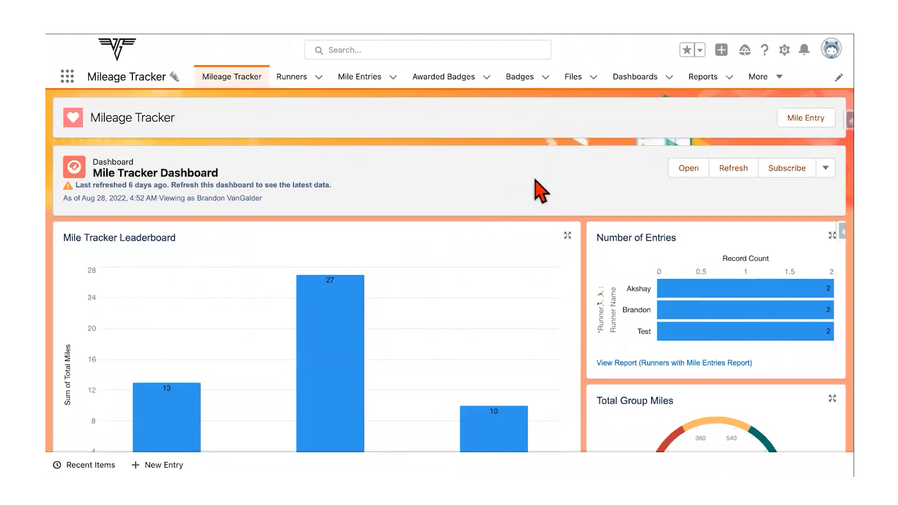
Start a new report using the Runners with Mile Entries report type
left_click(706, 78)
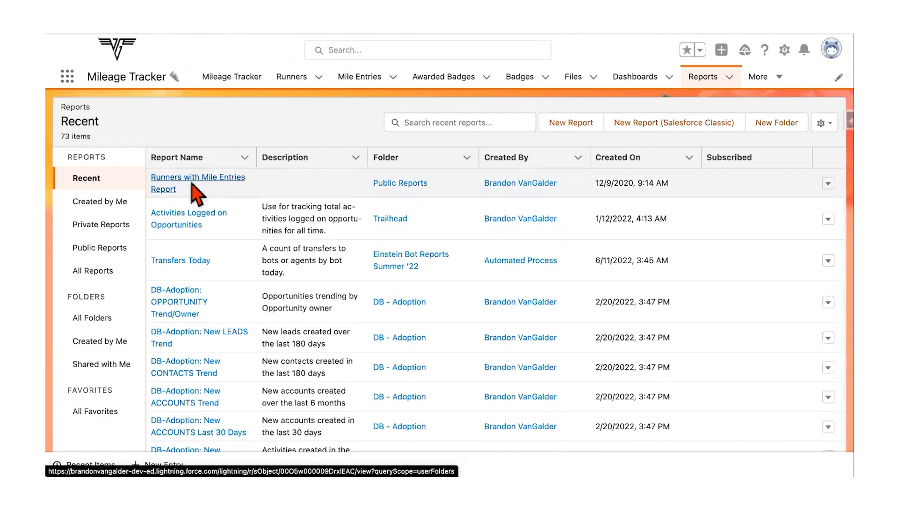
left_click(585, 124)
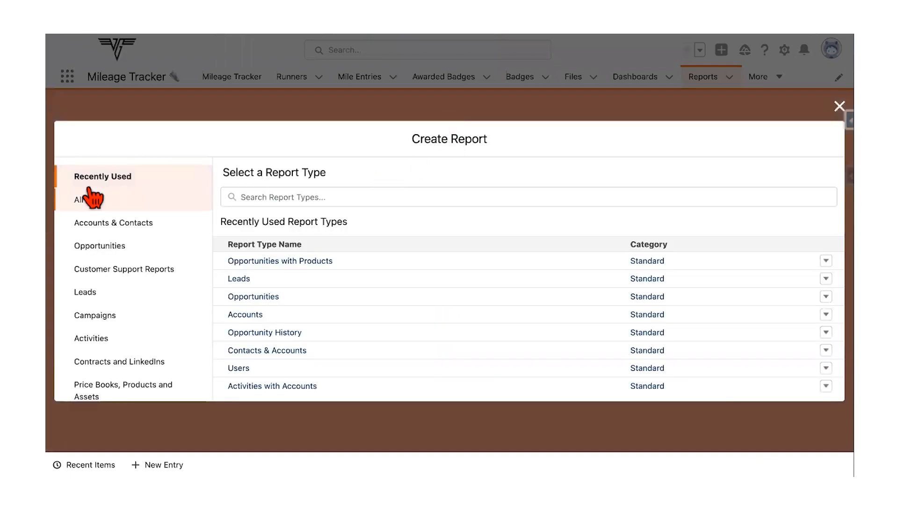
left_click(81, 200)
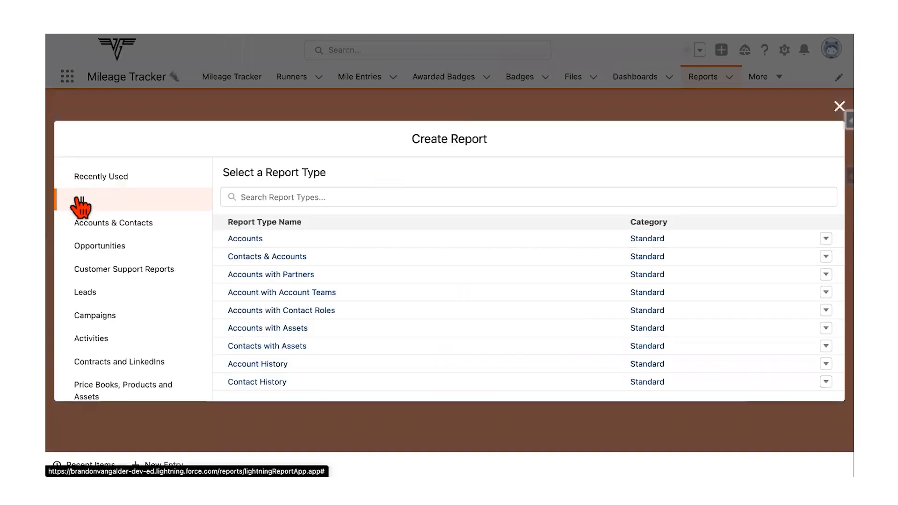
left_click(262, 200)
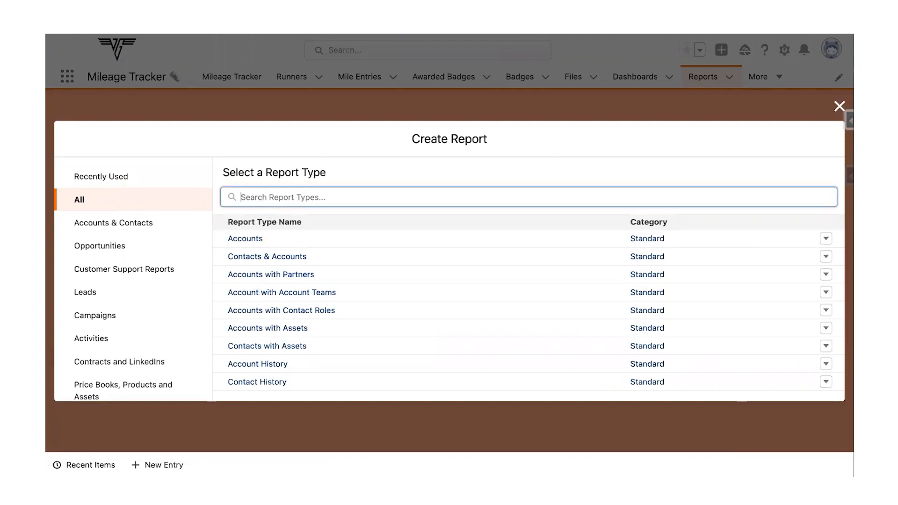
type("runn")
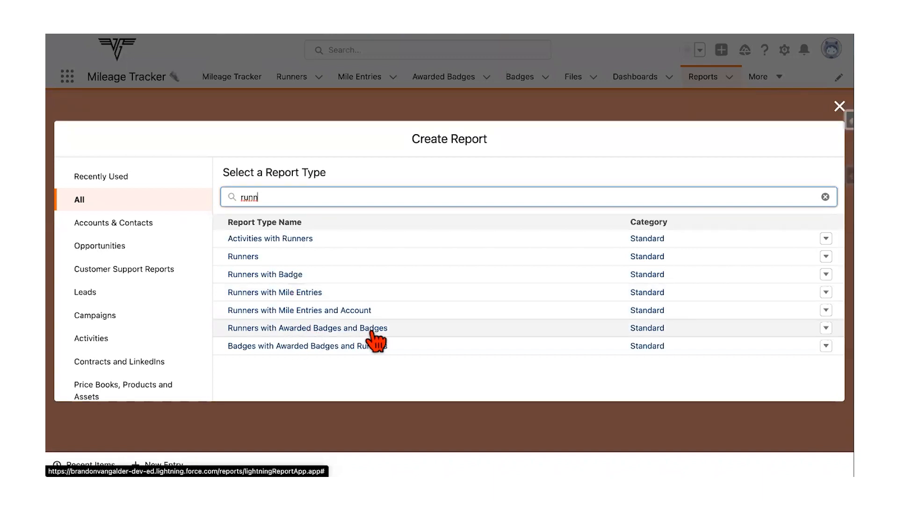
left_click(265, 296)
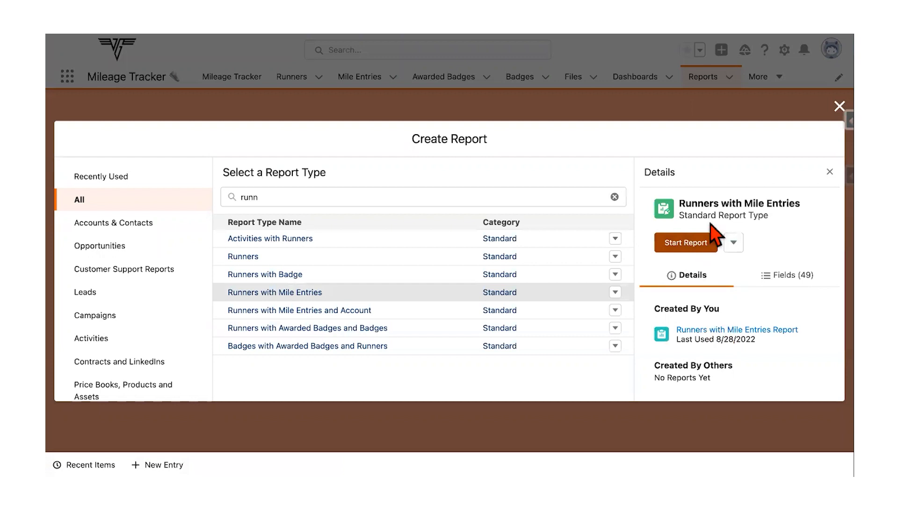
left_click(684, 245)
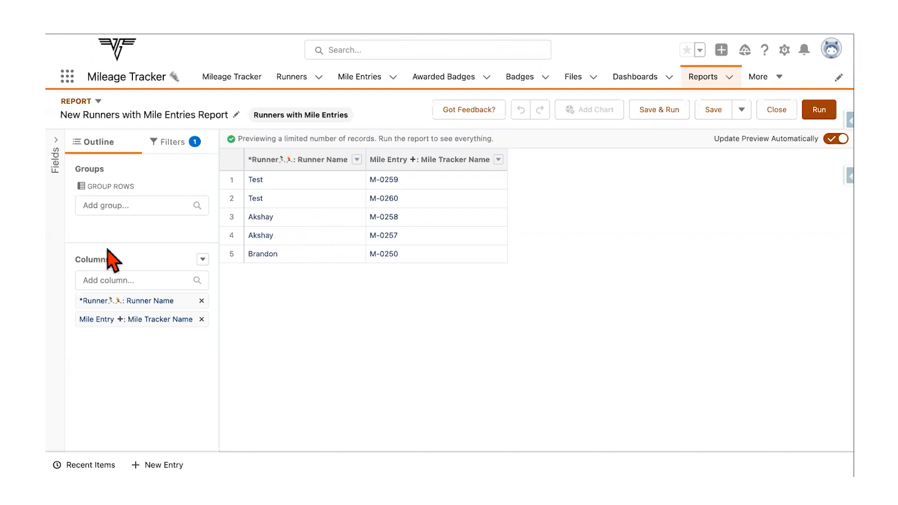
Group the report rows by Runner Name and replace the Mile Tracker Name column with the runner's Total Miles
left_click_drag(101, 301, 103, 228)
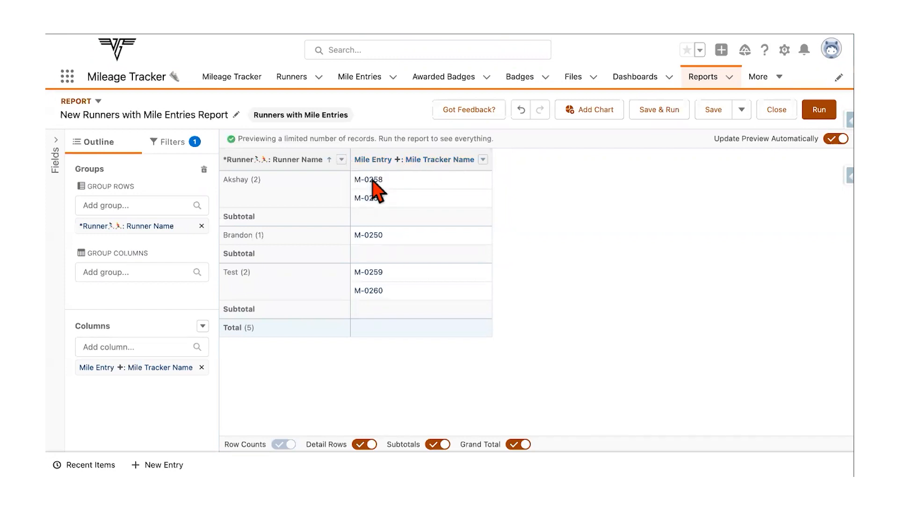
left_click(201, 367)
left_click(146, 346)
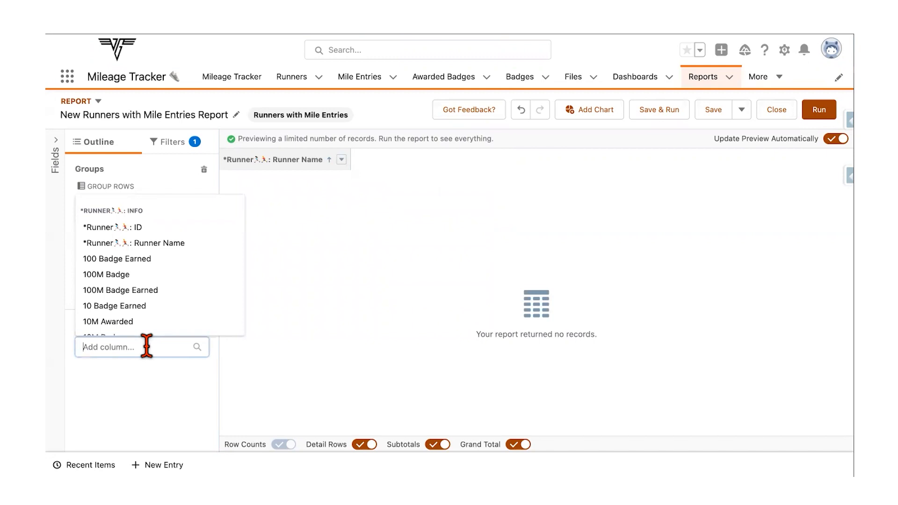
type("mil")
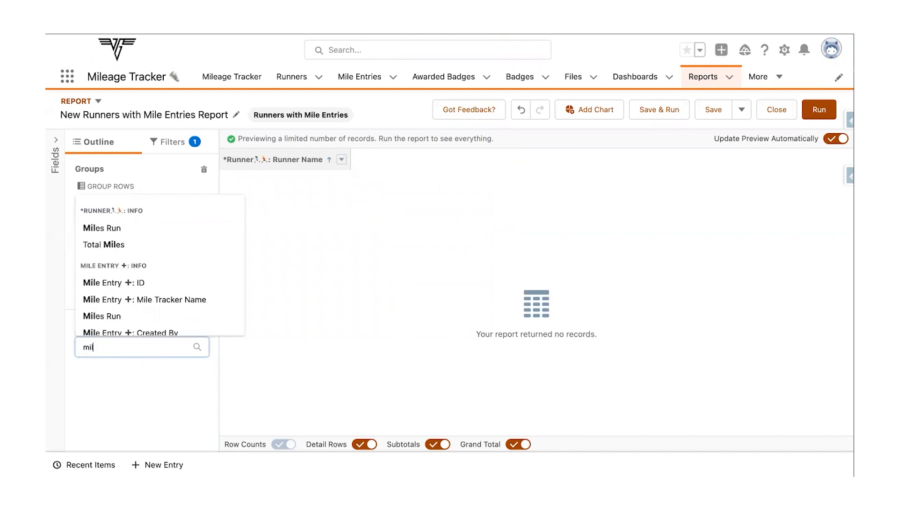
left_click(95, 245)
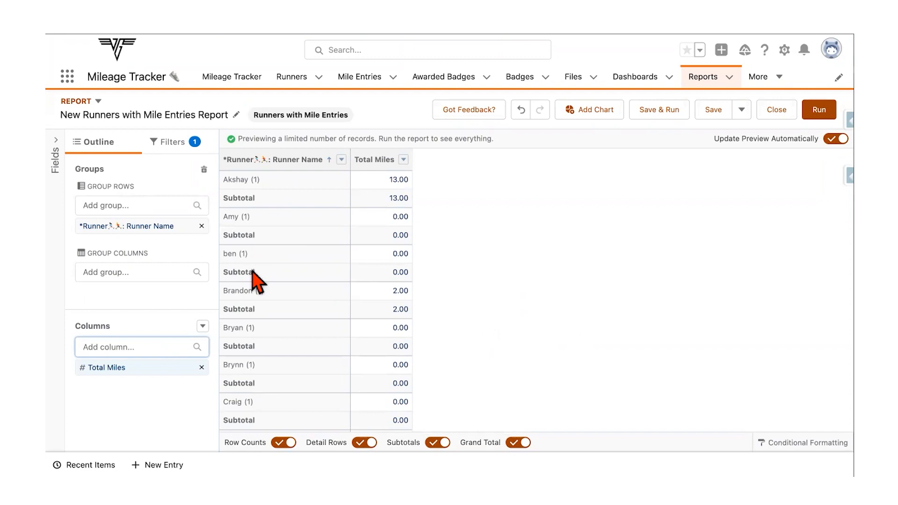
Review the grouped runner rows and turn off the report's subtotals
scroll(261, 377, "down", 1)
scroll(260, 377, "down", 5)
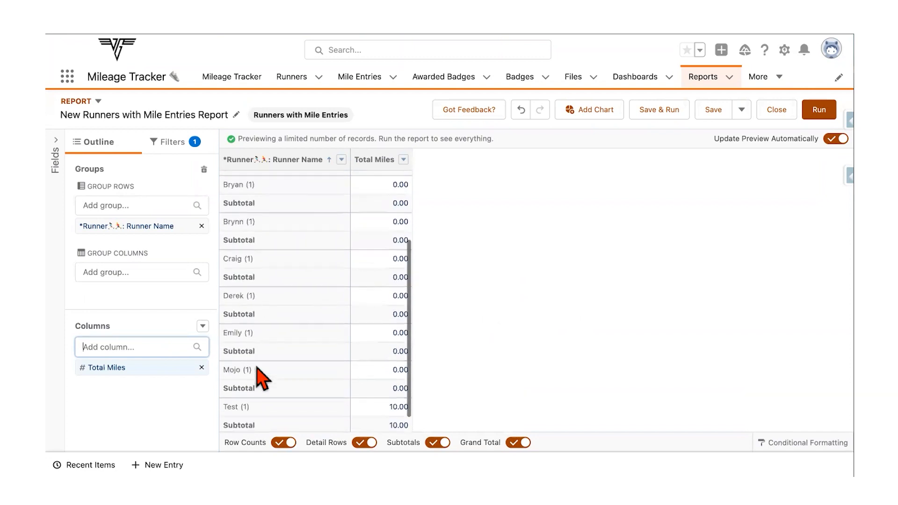
scroll(261, 377, "up", 3)
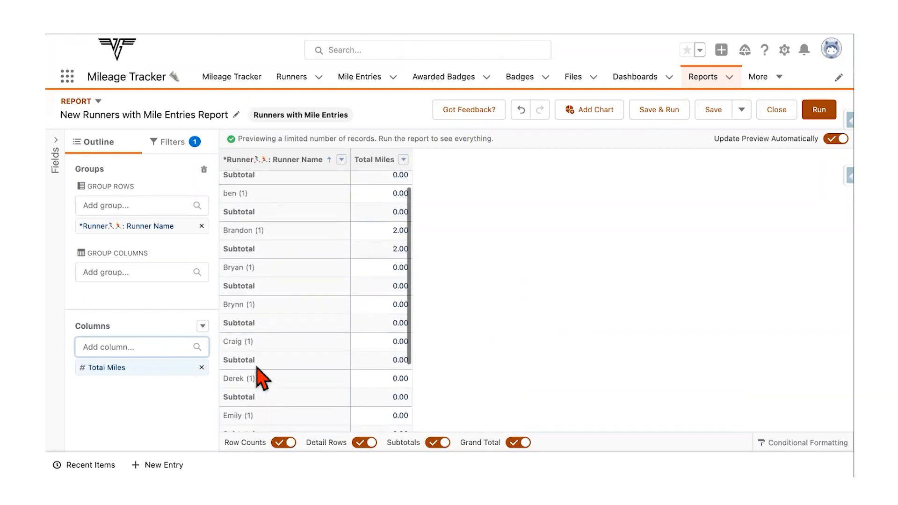
scroll(287, 206, "up", 3)
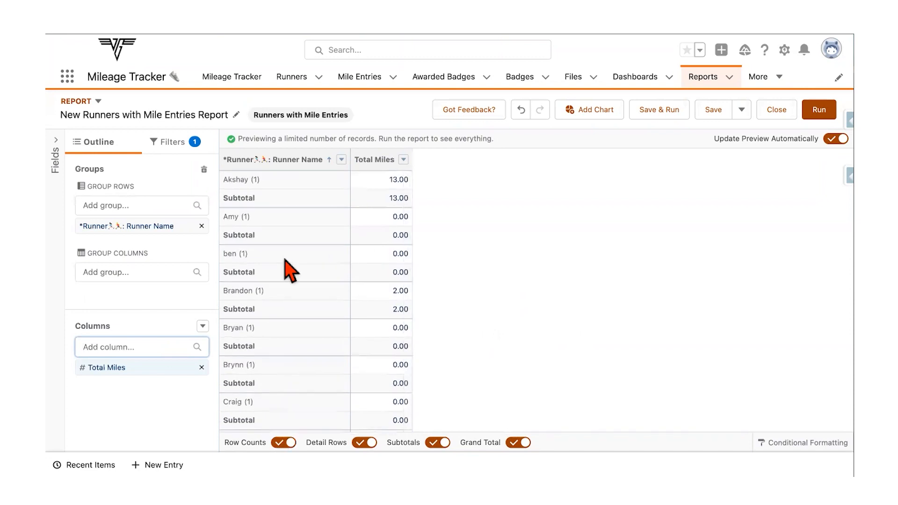
scroll(287, 206, "down", 6)
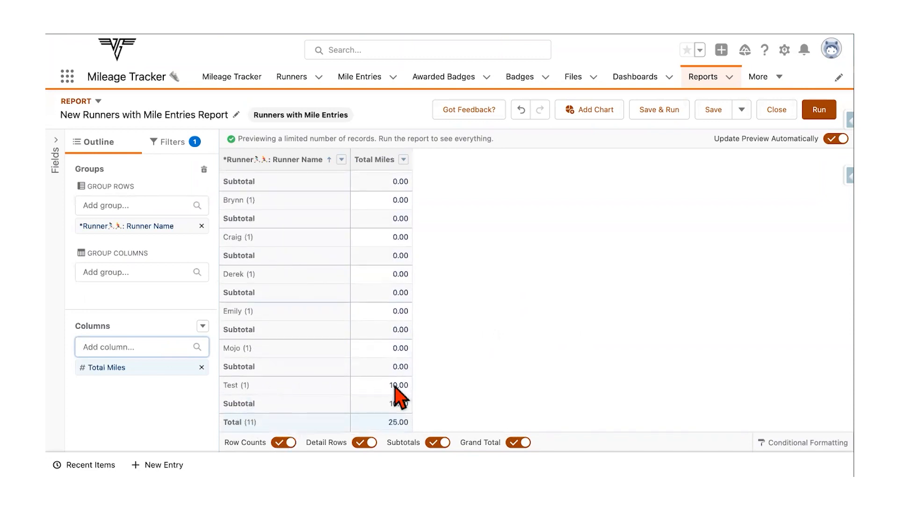
scroll(336, 304, "up", 3)
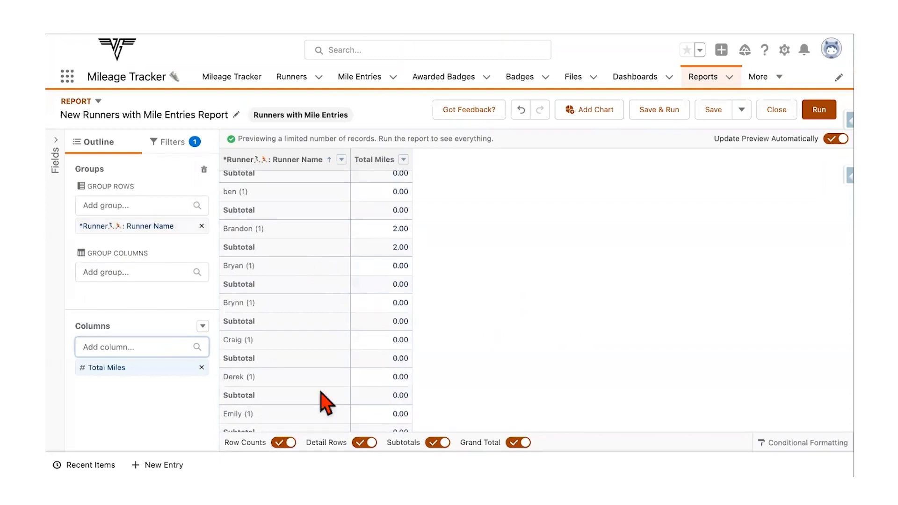
left_click(437, 441)
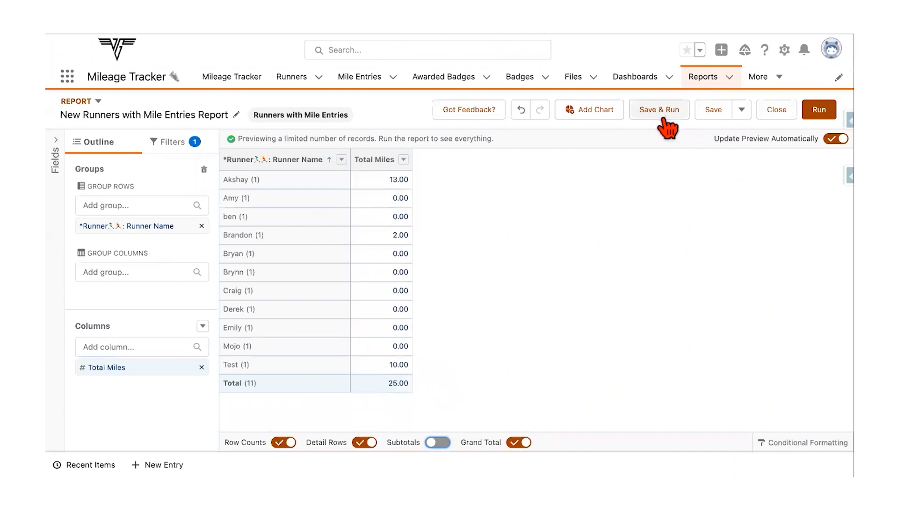
Add a chart to the report and display it as a Column chart
left_click(574, 117)
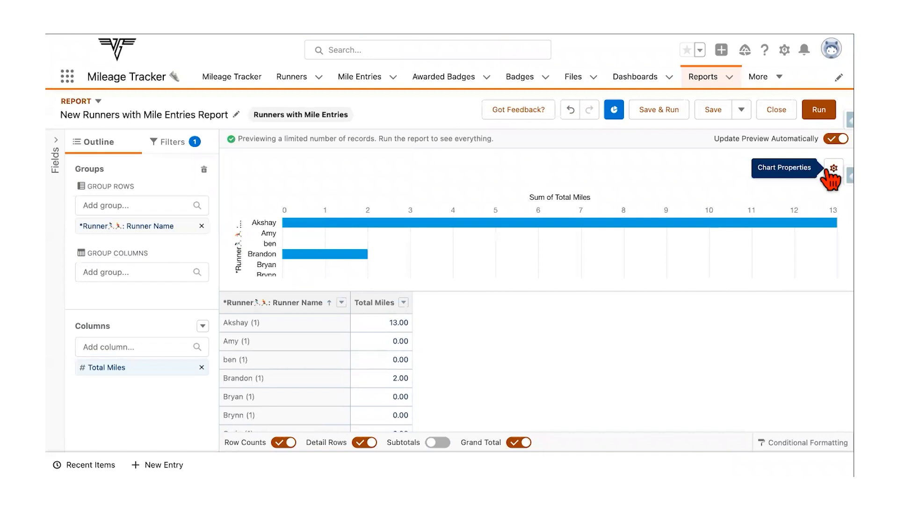
left_click(833, 170)
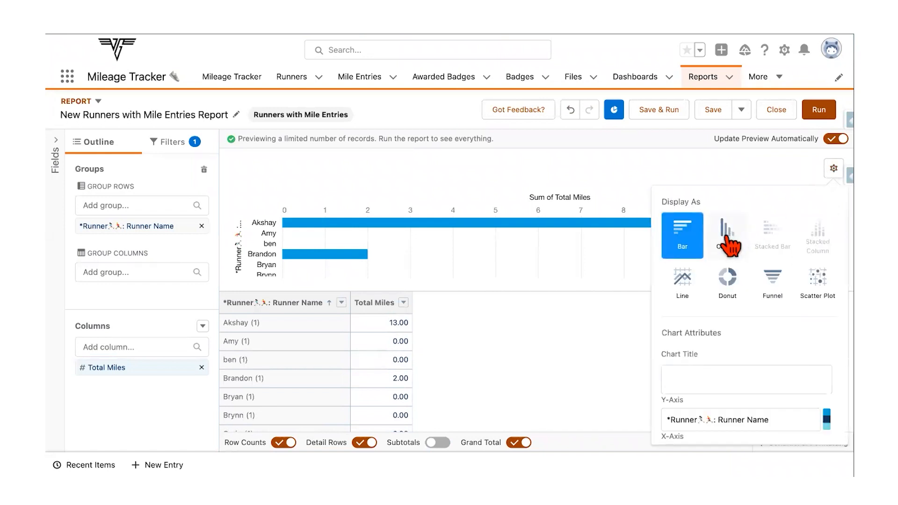
left_click(724, 244)
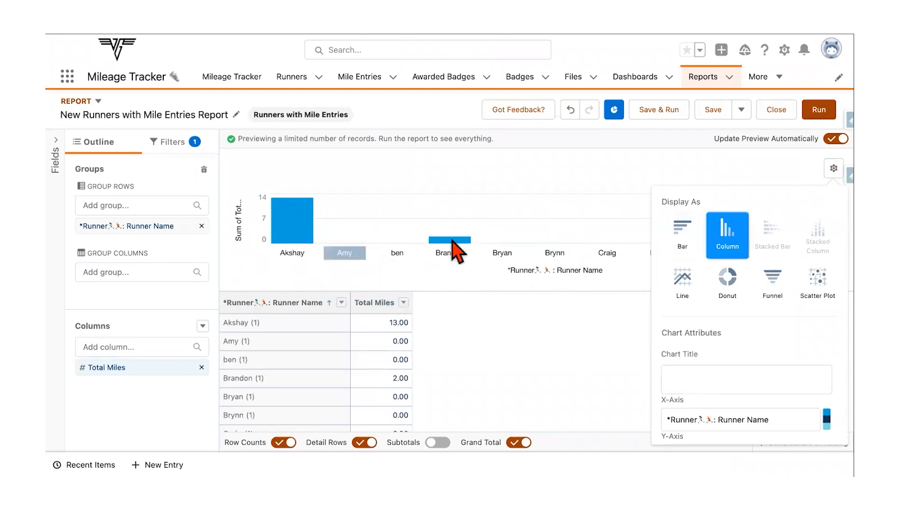
left_click(834, 169)
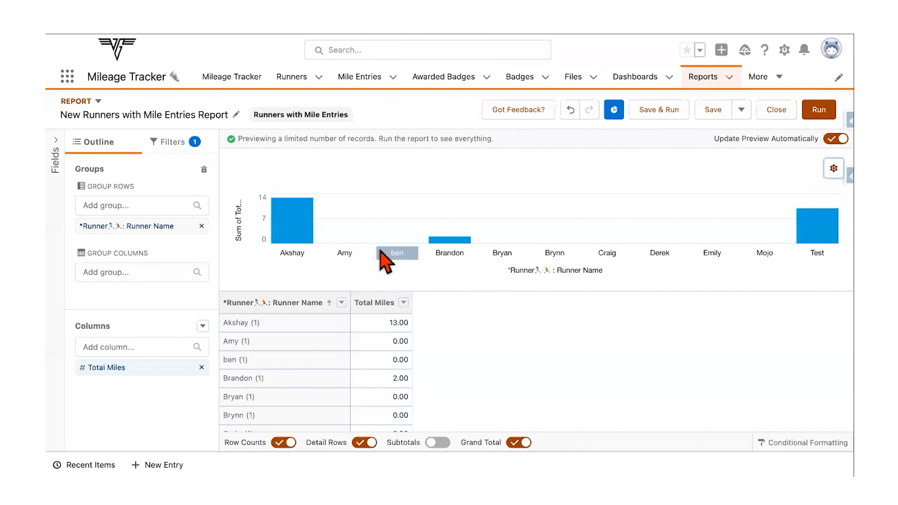
Add a report filter that keeps only runners with Total Miles greater than 0
left_click(169, 142)
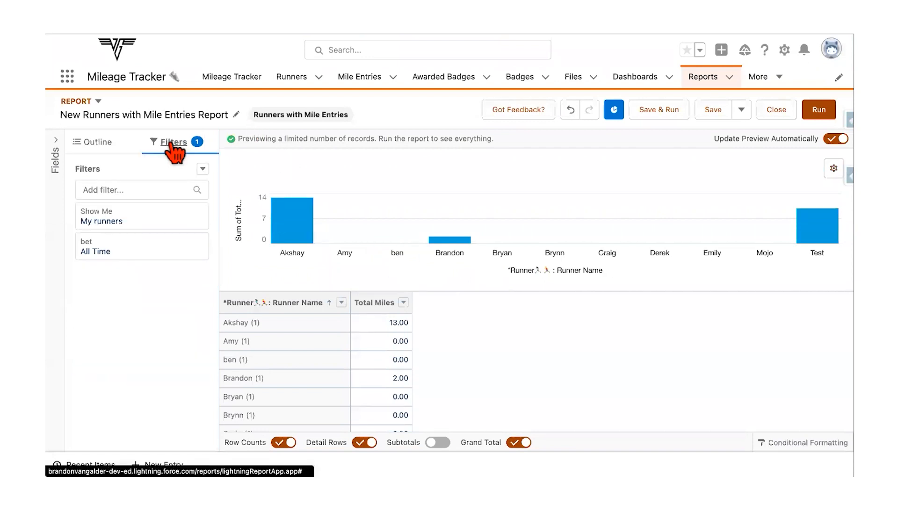
left_click(152, 185)
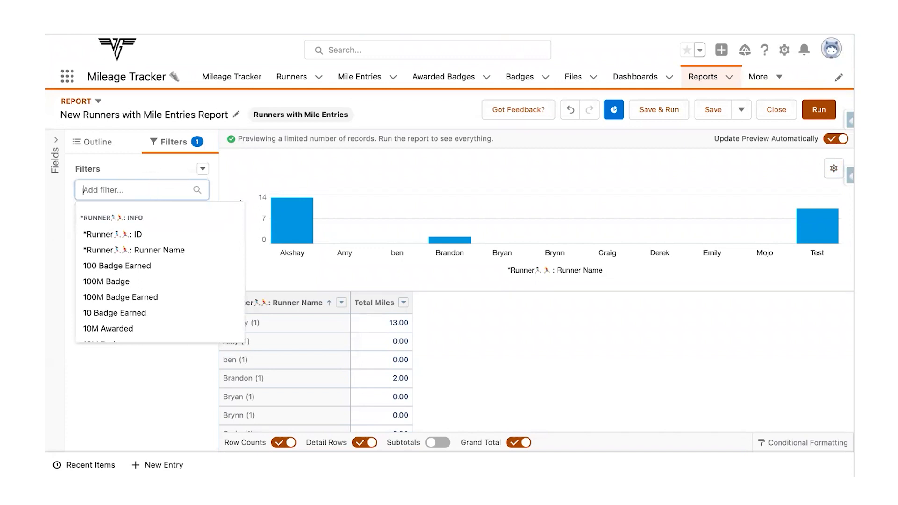
type("tot")
left_click(121, 238)
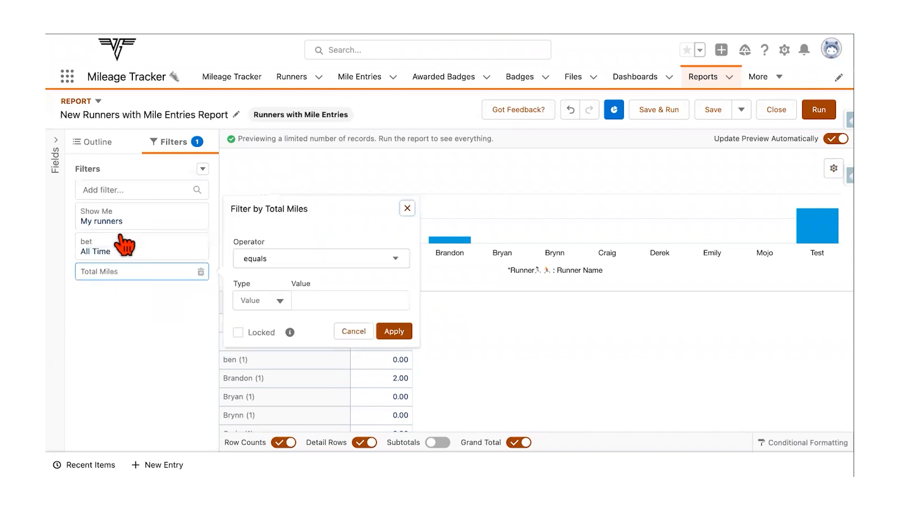
left_click(313, 260)
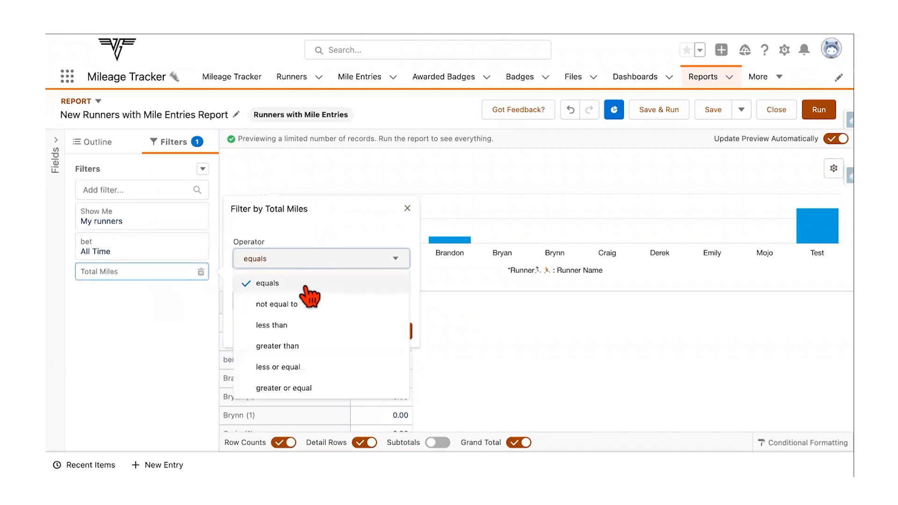
left_click(312, 347)
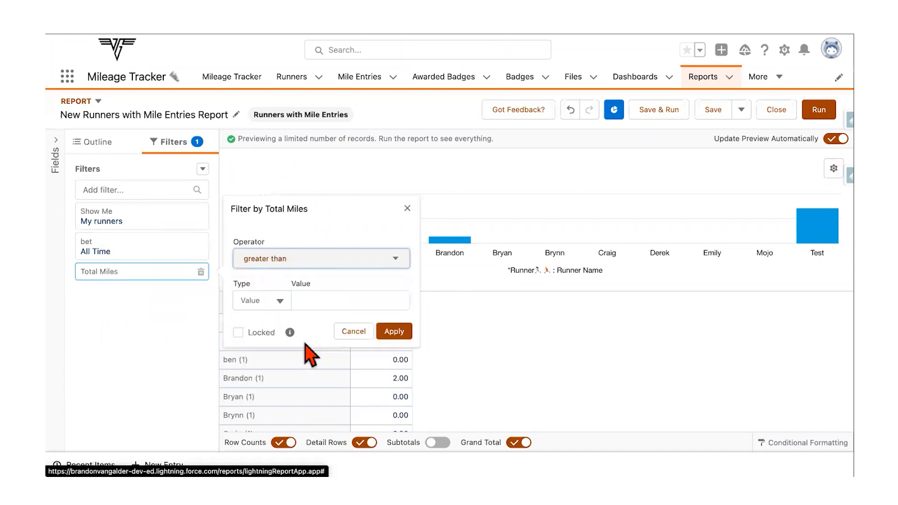
left_click(326, 301)
type("0")
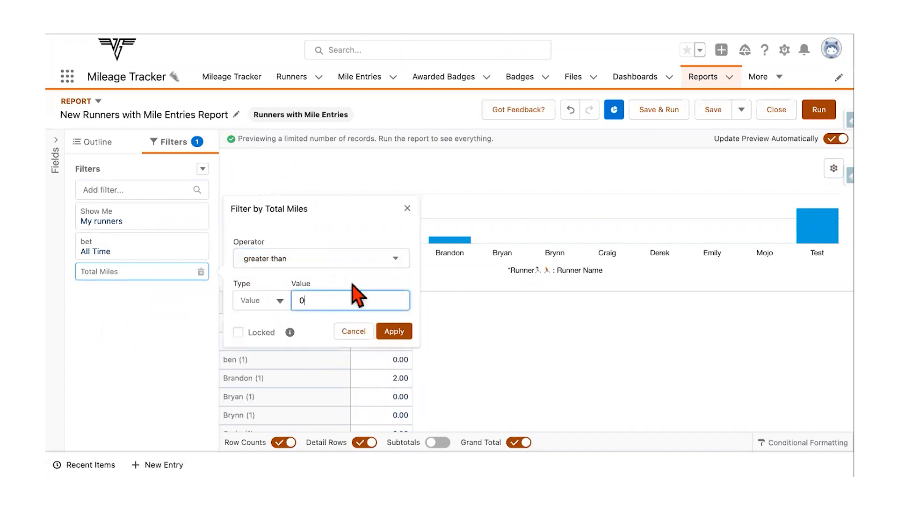
left_click(394, 333)
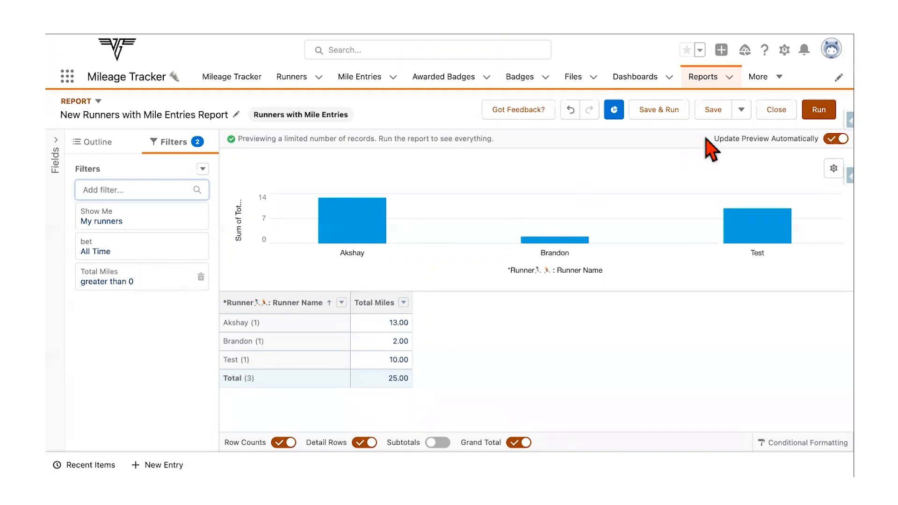
Start saving and running the report, name it Runners with Mile Entries Report2, and let its unique name fill in
left_click(655, 113)
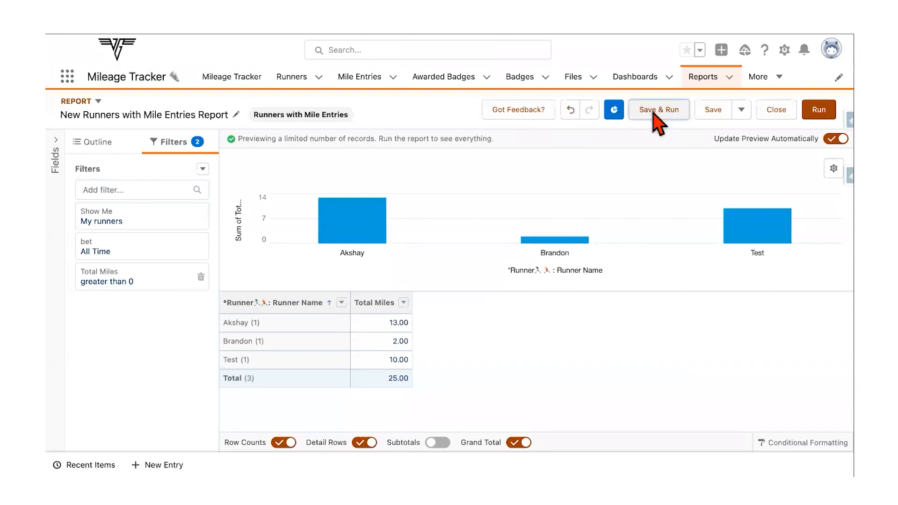
left_click(203, 196)
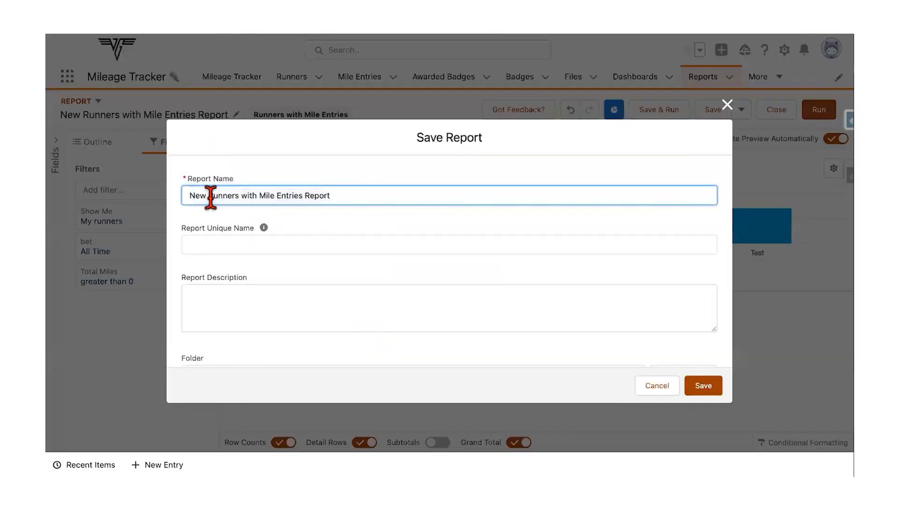
double_click(203, 197)
key("BackSpace")
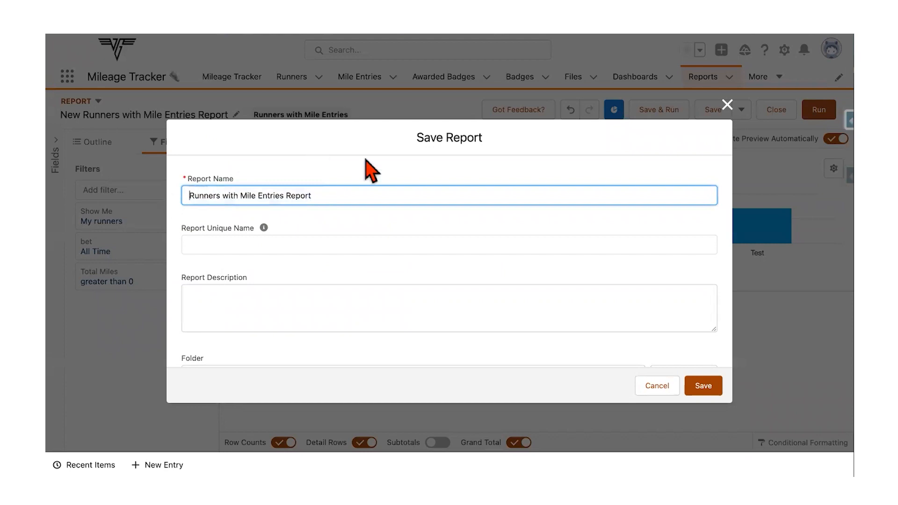
left_click(345, 188)
type("2")
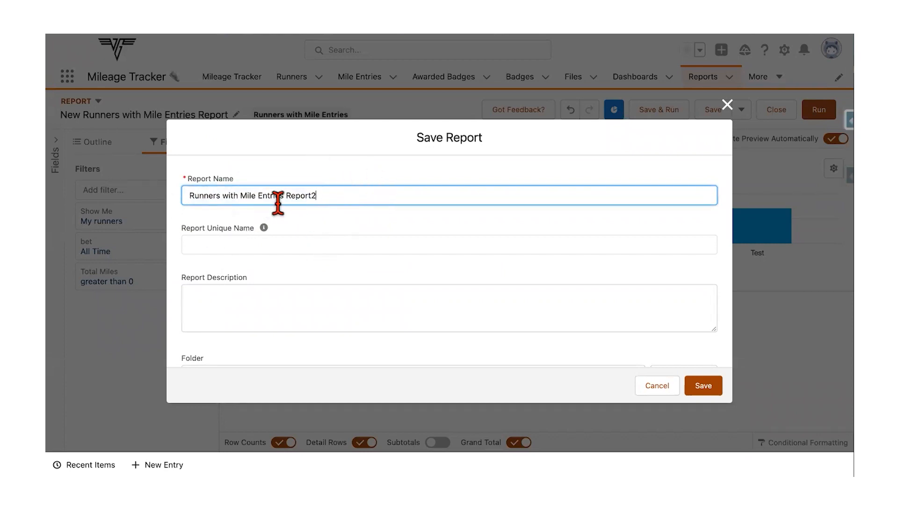
left_click(242, 236)
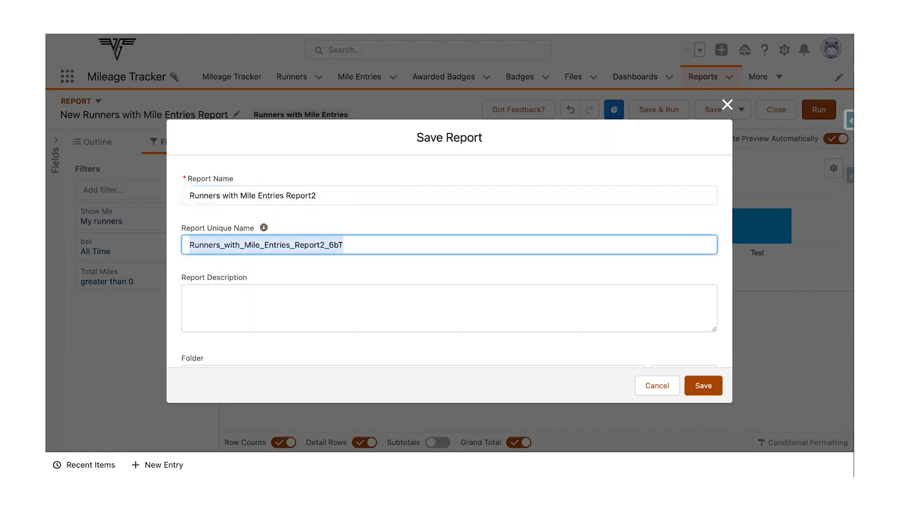
Choose the Public Reports folder for the report, save it, and dismiss the save notification
scroll(297, 301, "down", 1)
left_click(682, 344)
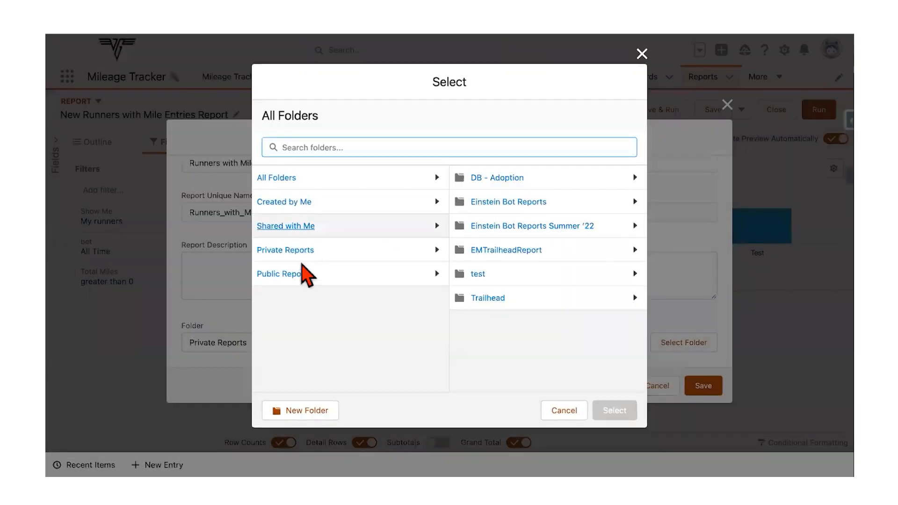
left_click(300, 274)
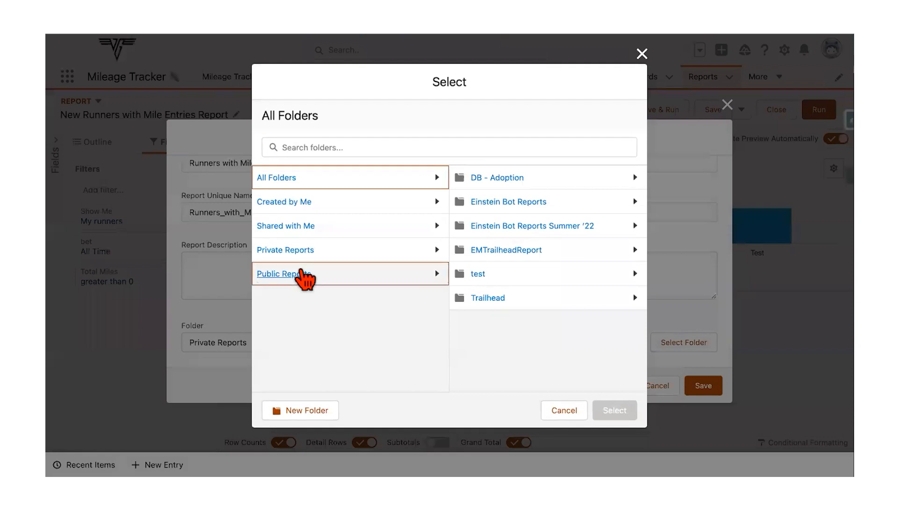
left_click(600, 411)
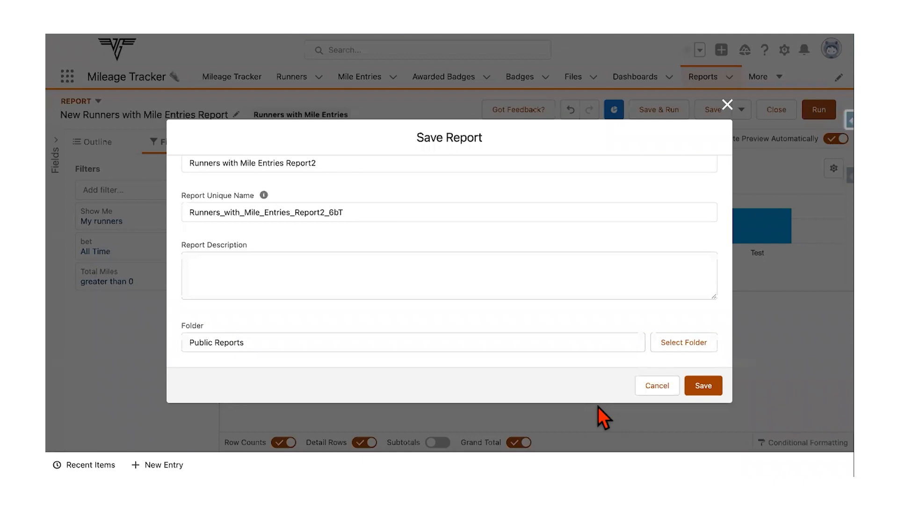
left_click(711, 381)
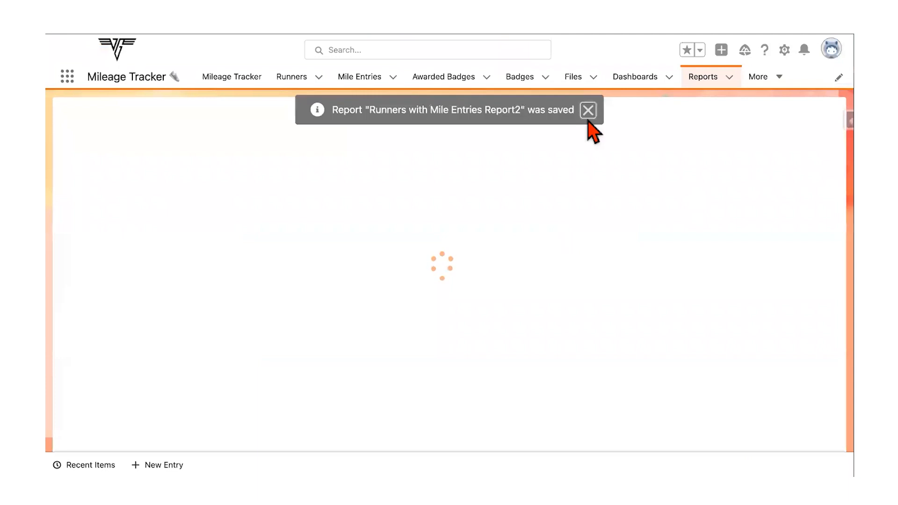
left_click(589, 112)
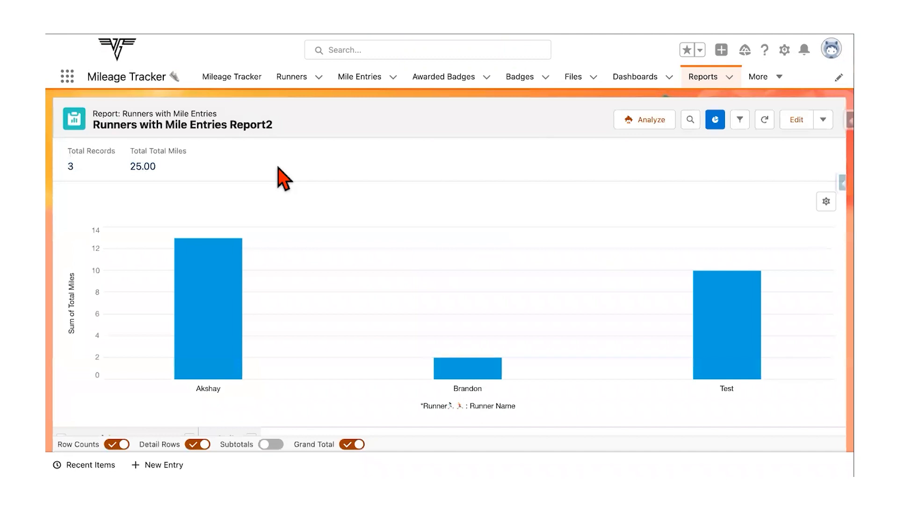
Review the saved report's column chart and its display type, title, axis and value settings
scroll(281, 177, "down", 1)
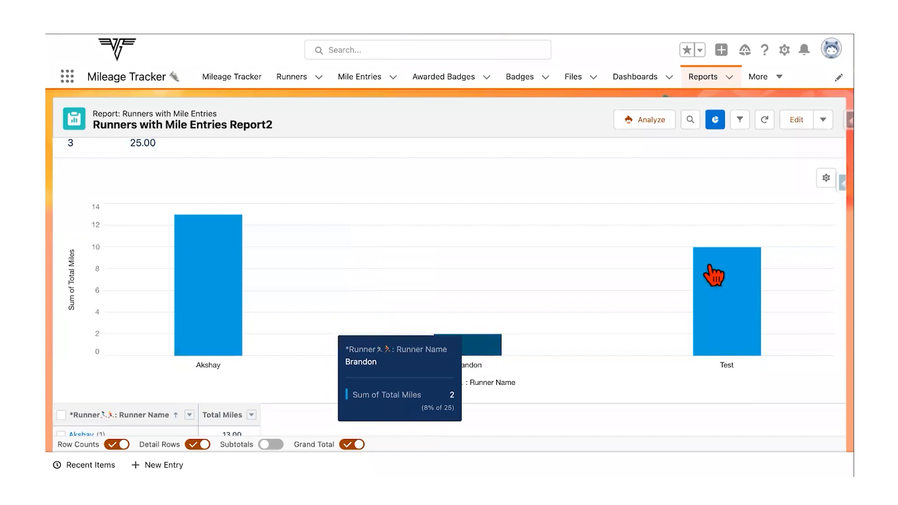
left_click(826, 178)
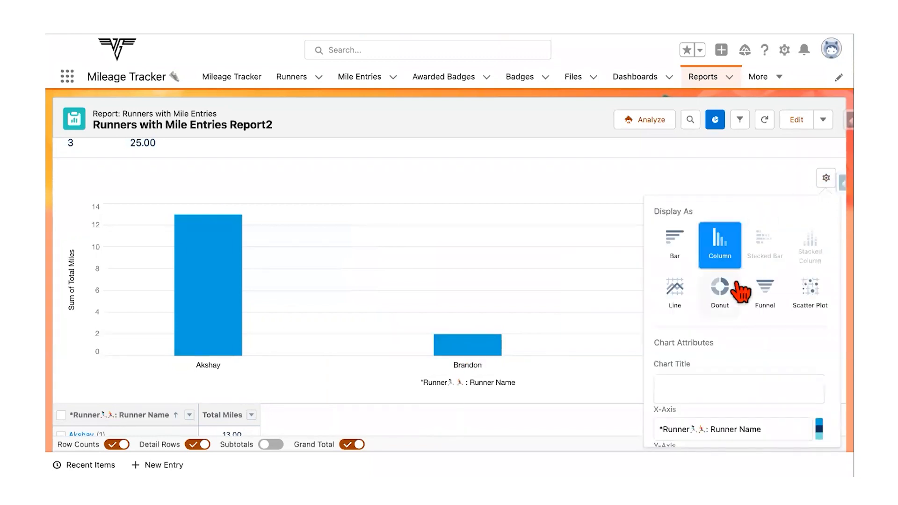
scroll(742, 292, "down", 5)
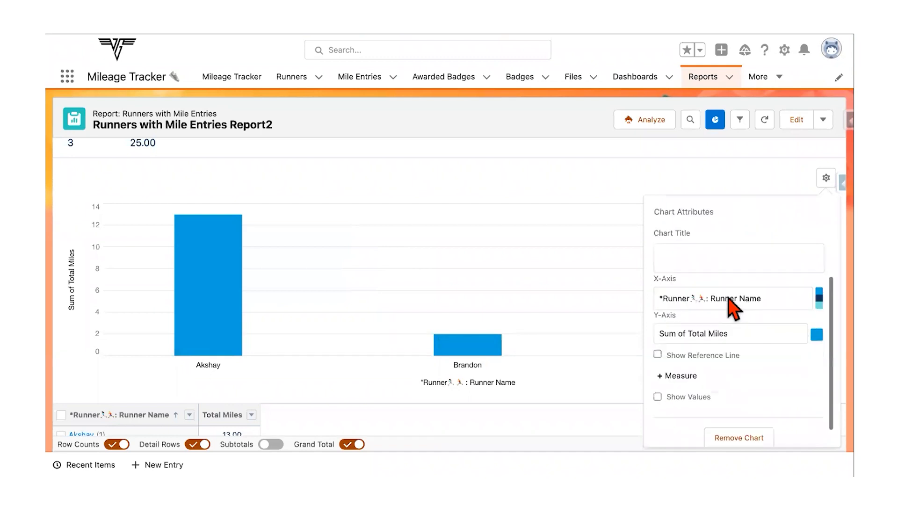
scroll(728, 298, "down", 1)
scroll(708, 321, "down", 1)
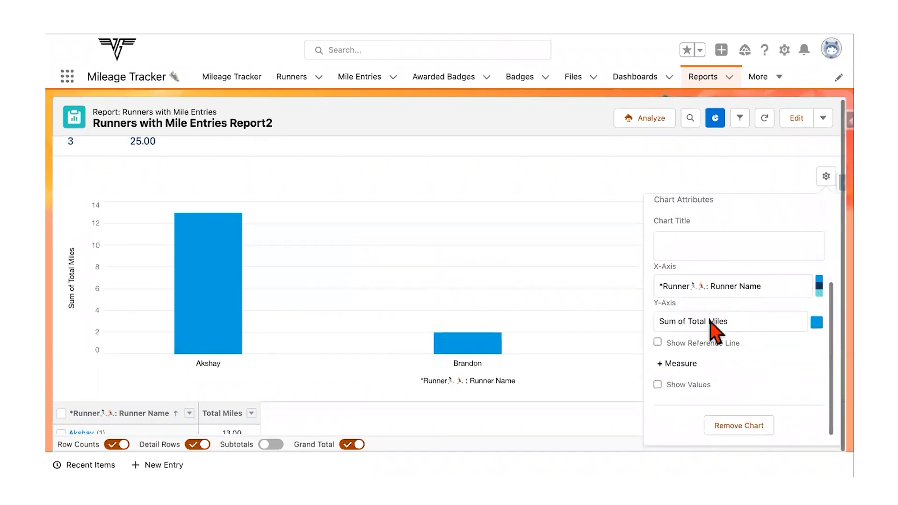
scroll(701, 304, "up", 2)
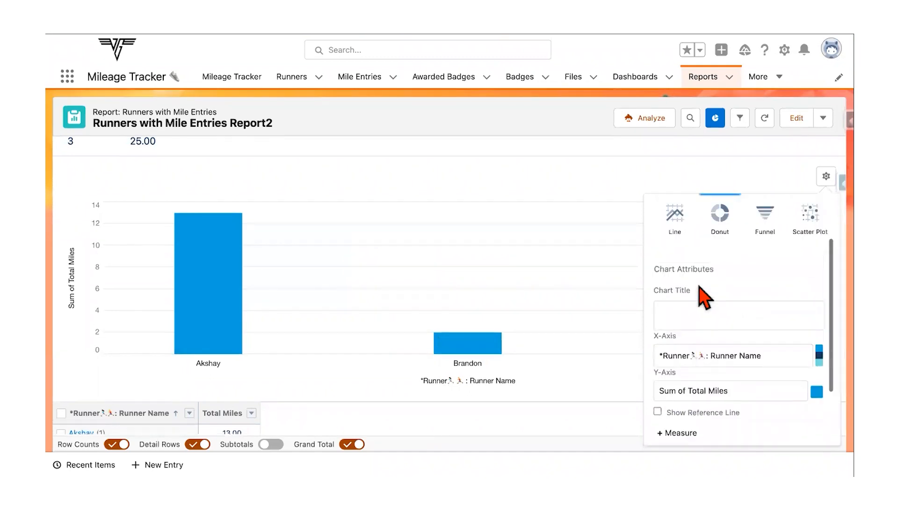
scroll(693, 281, "up", 1)
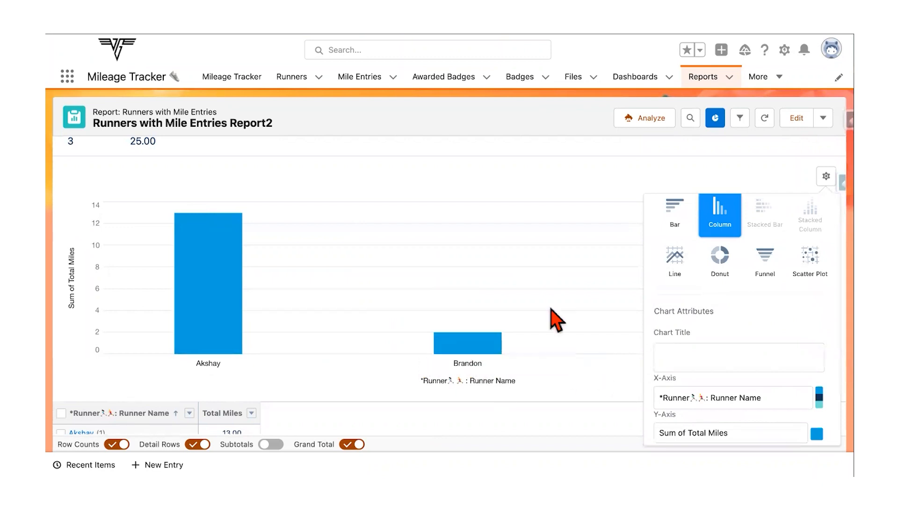
left_click(826, 176)
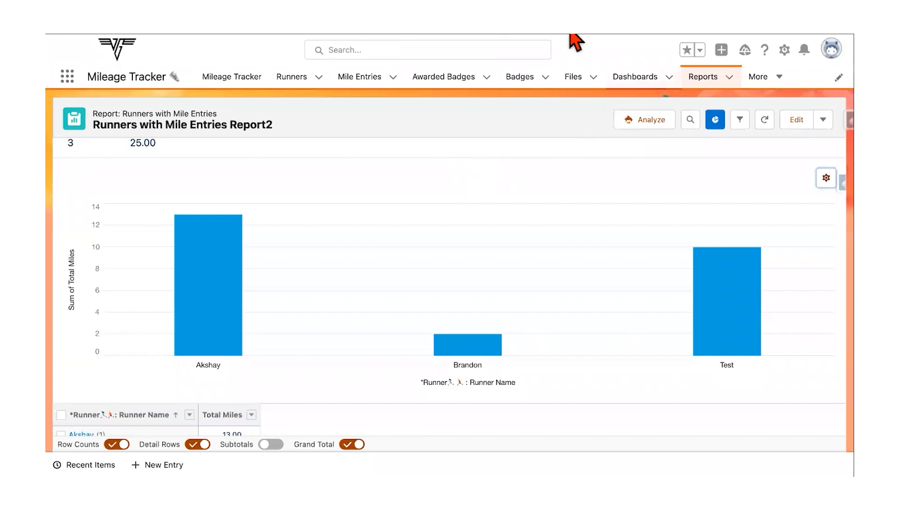
Start a new dashboard named MT Dashboard with the description MT Dash
left_click(631, 85)
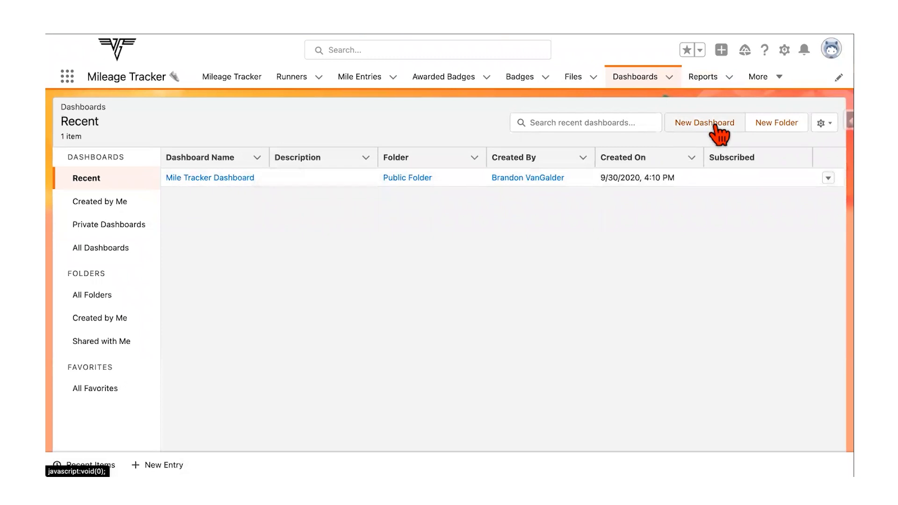
left_click(714, 127)
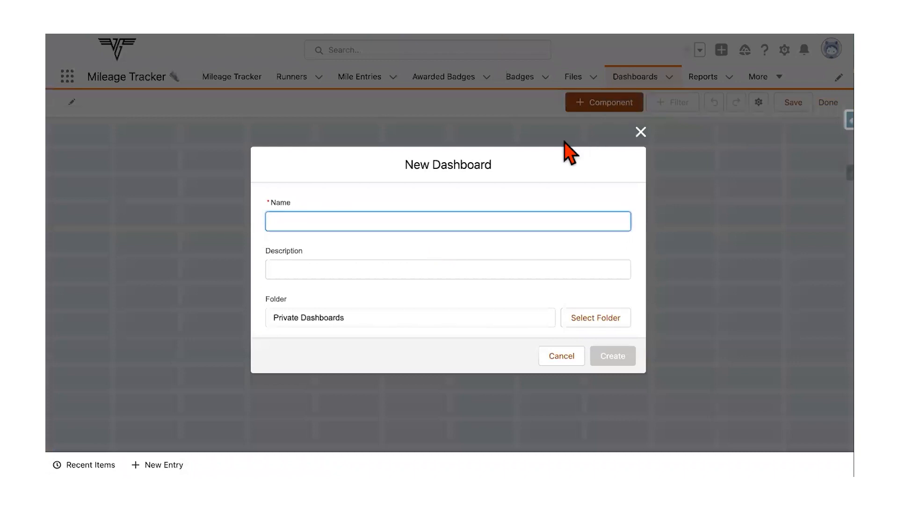
type("MT Dashboard")
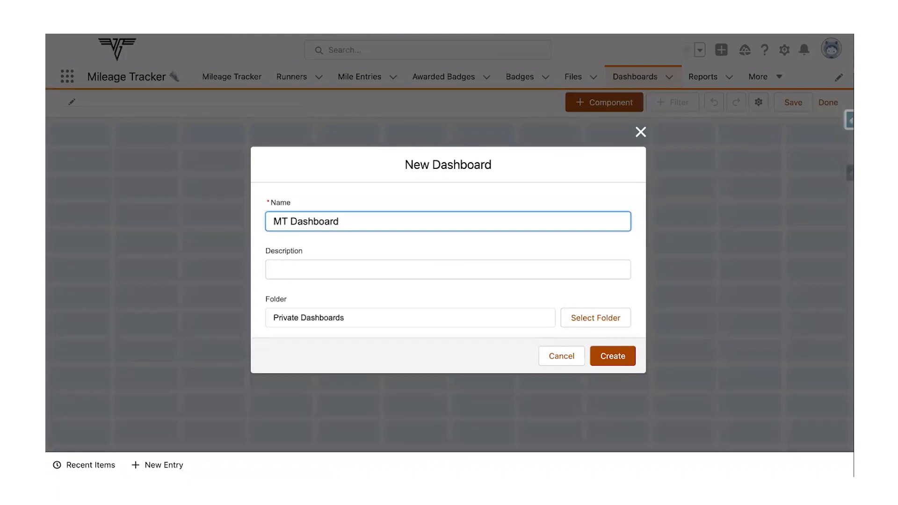
key("Tab")
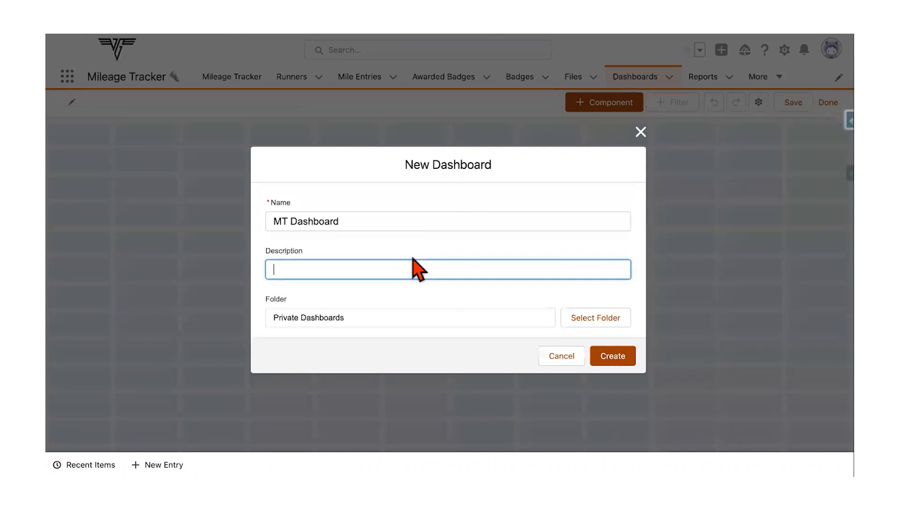
type("MT Dash")
Choose Public Folder as the dashboard's folder and create the dashboard
left_click(583, 319)
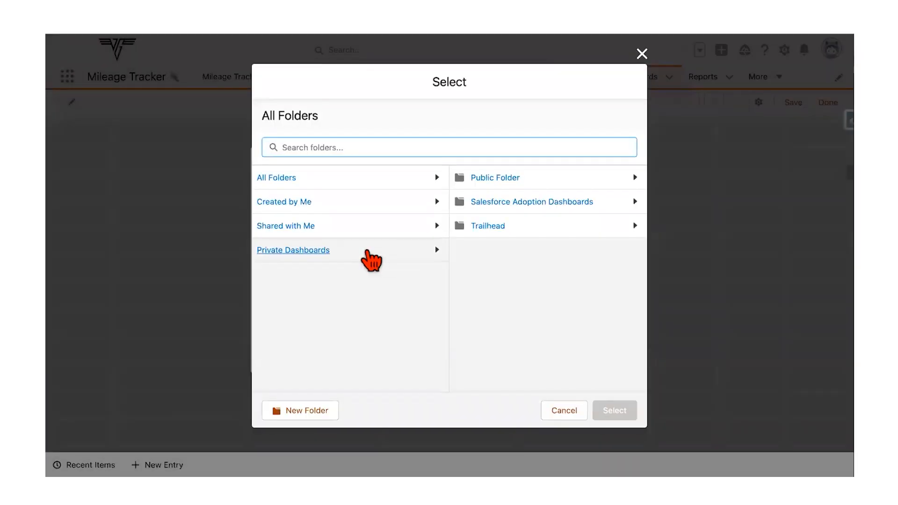
left_click(497, 184)
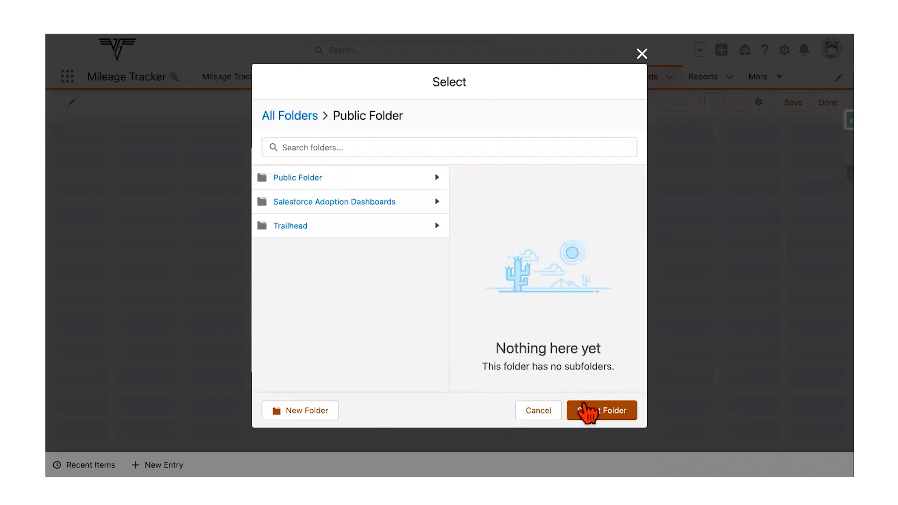
left_click(585, 411)
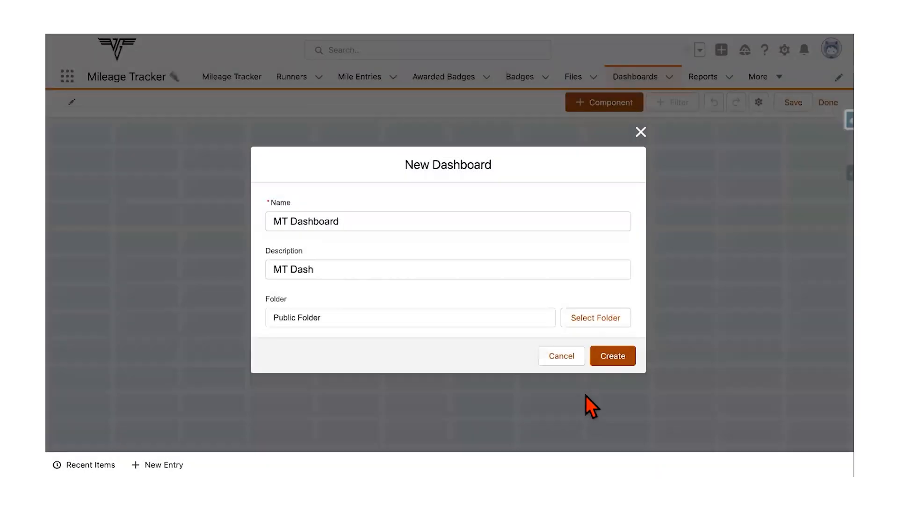
left_click(607, 358)
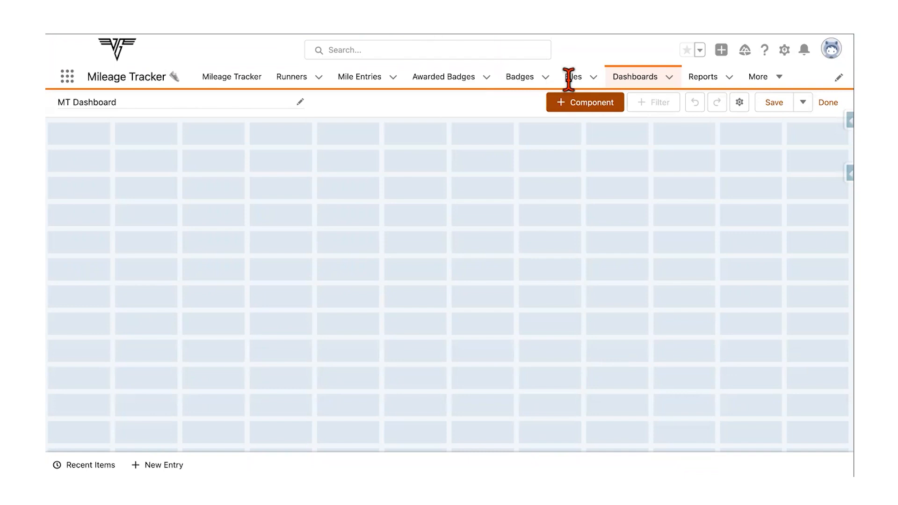
Start a dashboard component based on Runners with Mile Entries Report2 and make it use the chart settings from the report
left_click(584, 102)
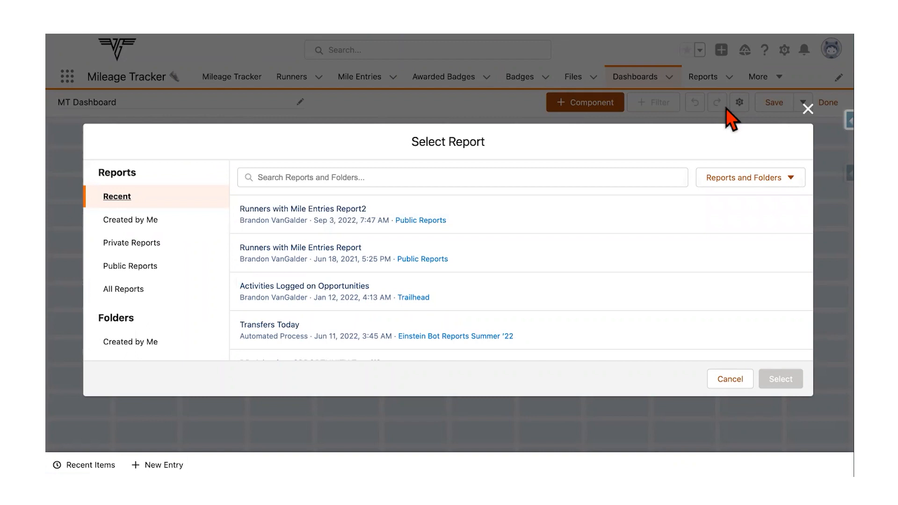
left_click(300, 211)
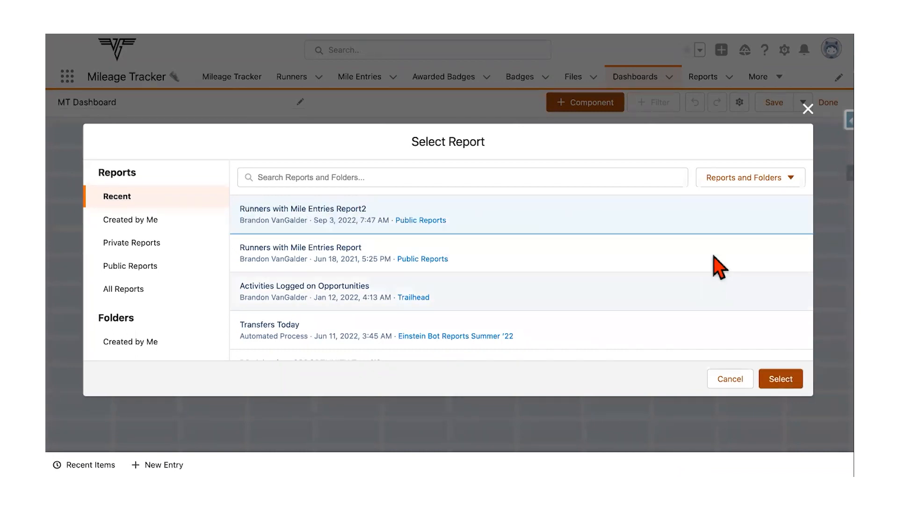
left_click(788, 385)
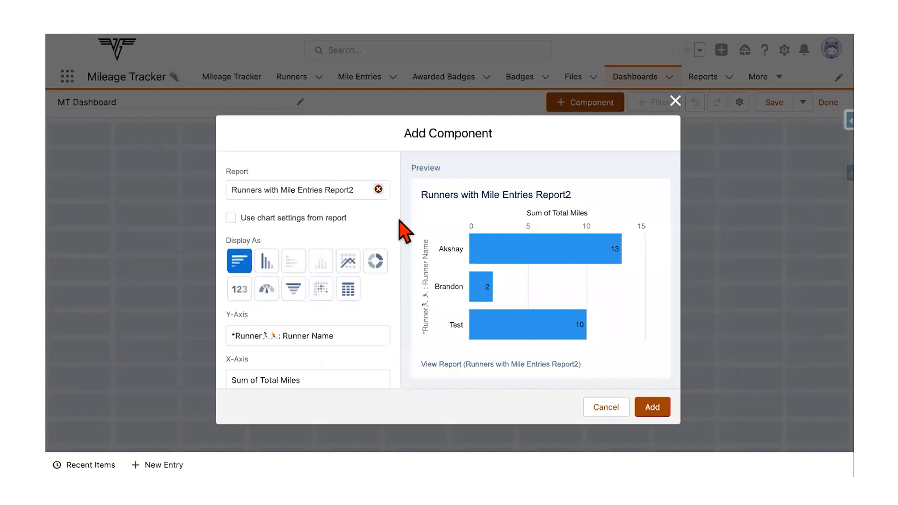
left_click(231, 218)
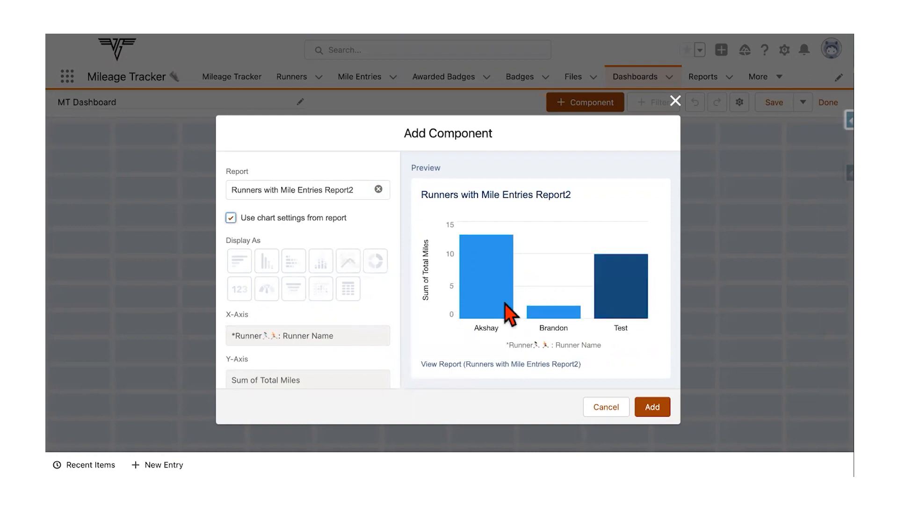
Keep the maximum groups displayed at 100 with the light component theme, and add the chart component to the dashboard
scroll(249, 281, "down", 8)
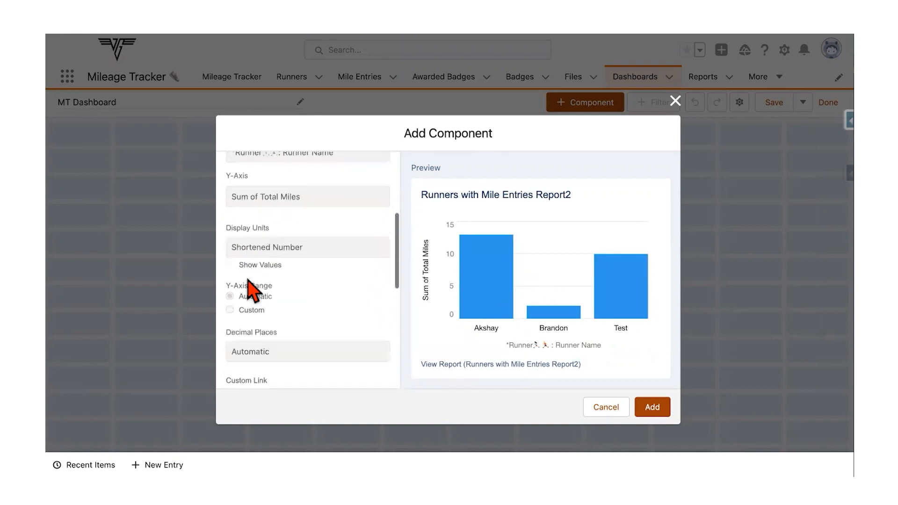
scroll(248, 280, "down", 3)
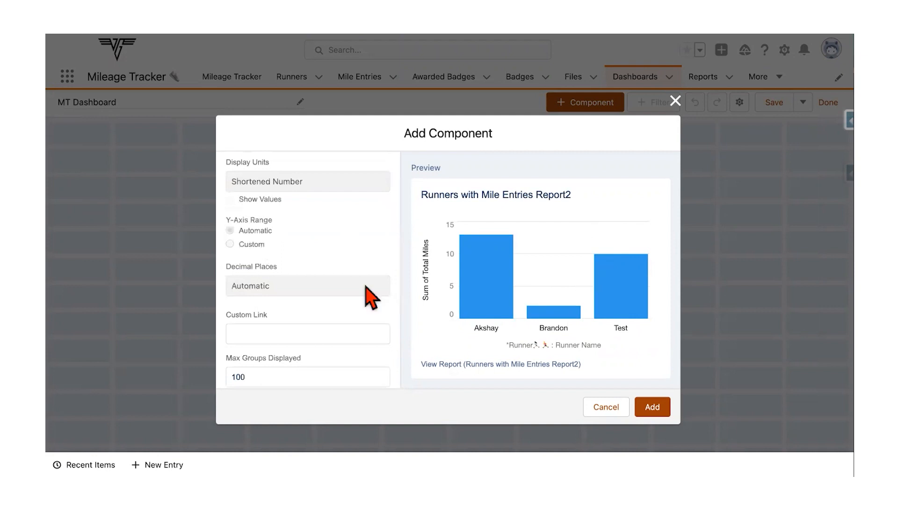
scroll(369, 297, "down", 1)
scroll(372, 299, "down", 2)
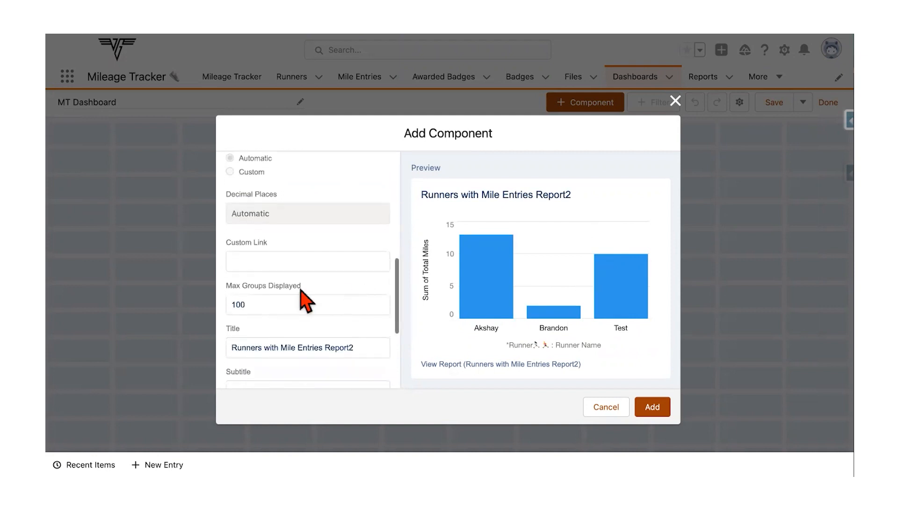
left_click(247, 305)
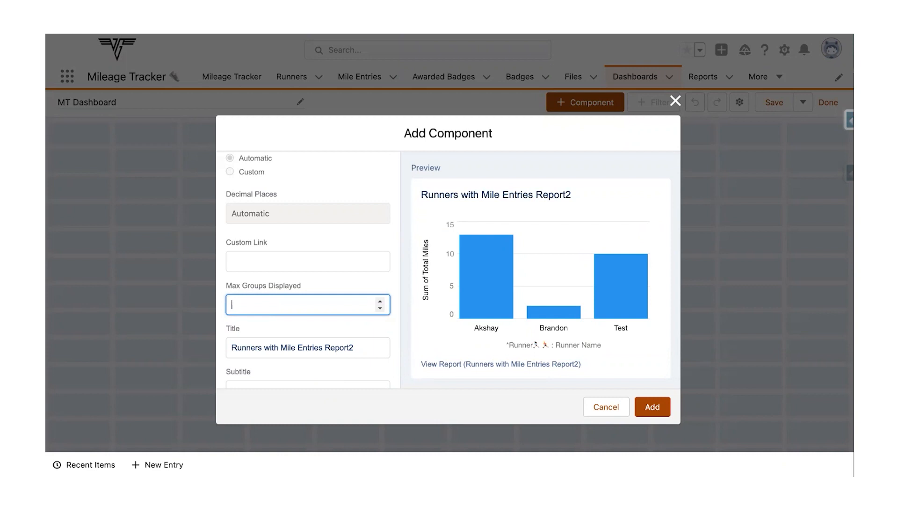
scroll(332, 295, "down", 1)
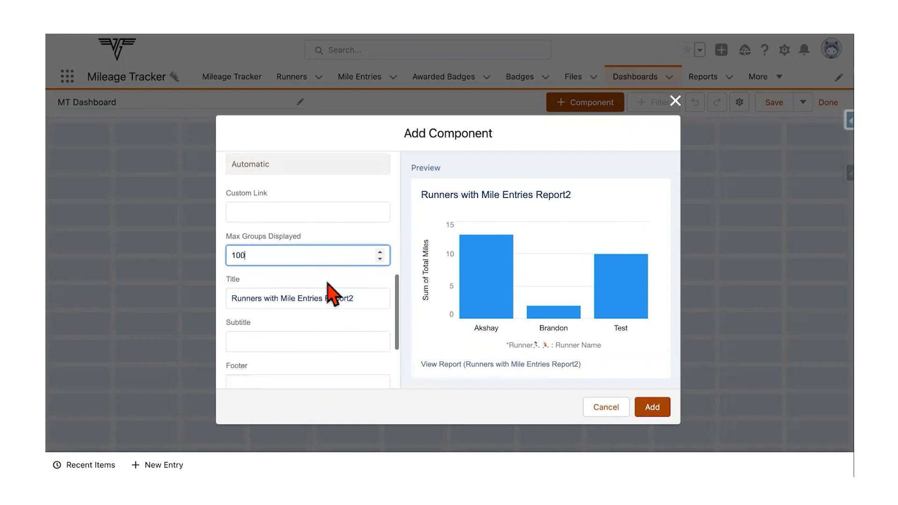
scroll(333, 295, "down", 1)
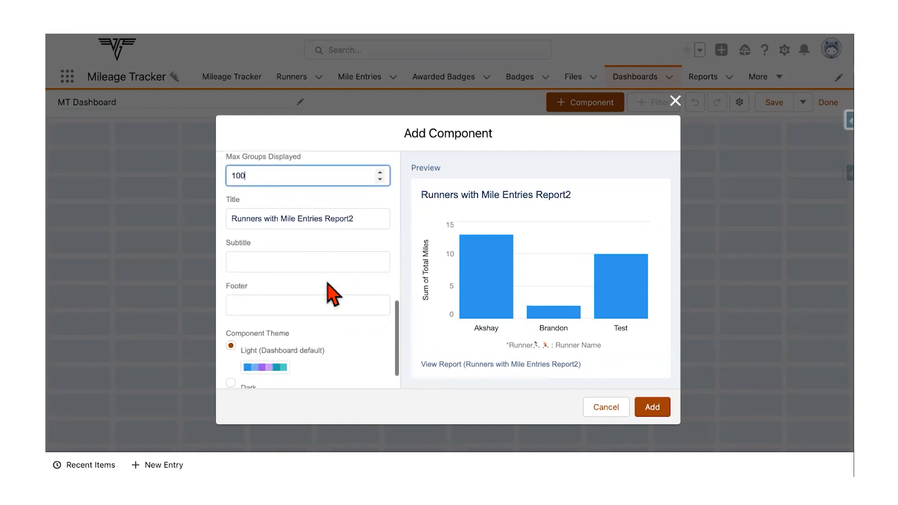
scroll(332, 295, "down", 2)
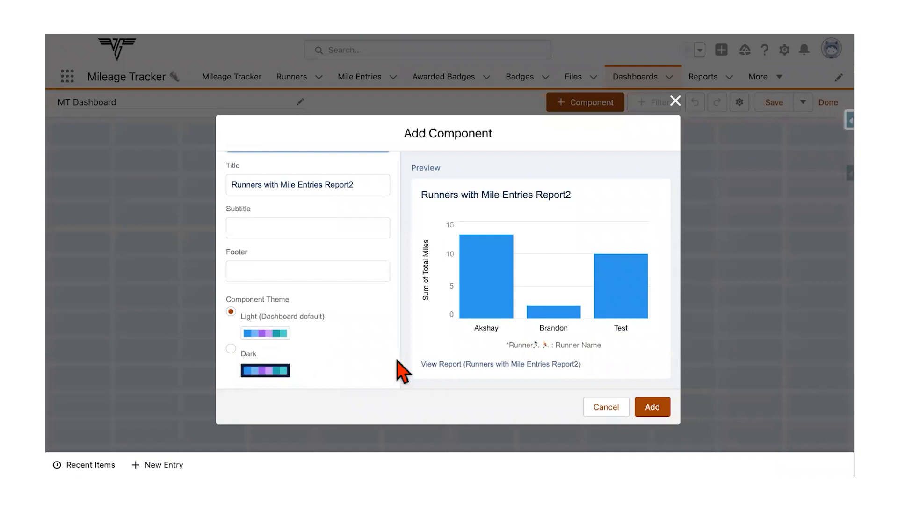
left_click(659, 408)
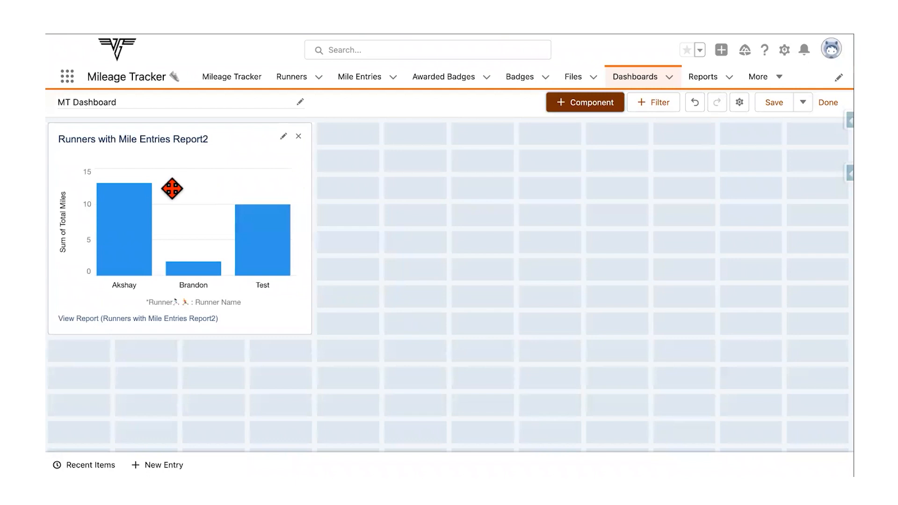
Enlarge the chart component on the dashboard grid to about eight columns wide and eleven rows high
left_click(197, 221)
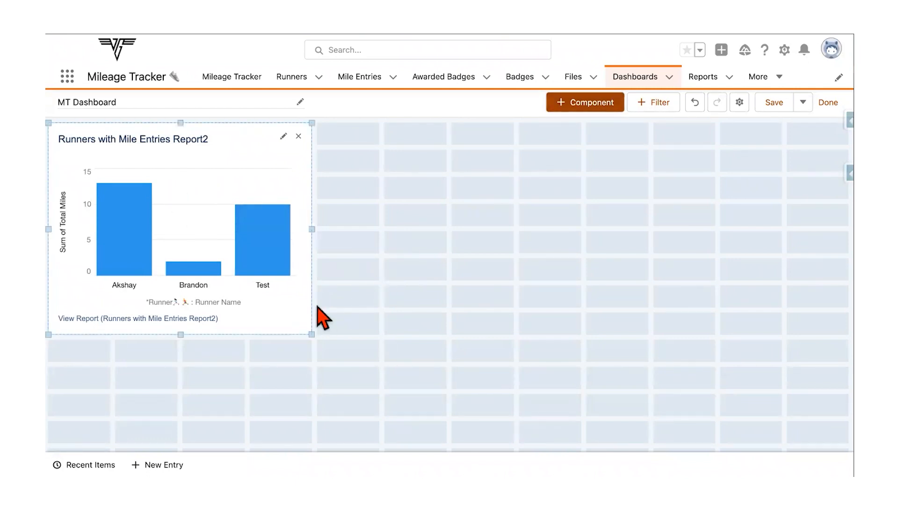
left_click_drag(309, 327, 581, 420)
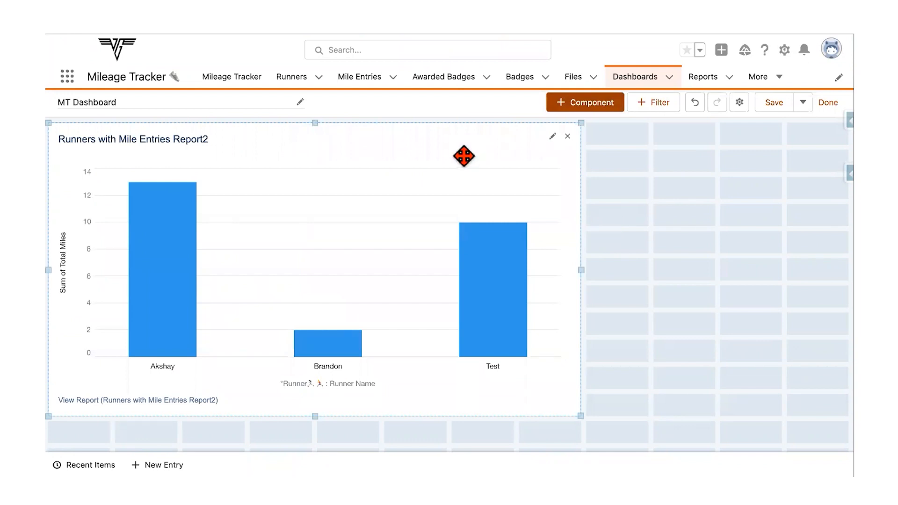
Open the Mileage Tracker page separately and examine its Mile Tracker Dashboard components as a reference
right_click(221, 79)
left_click(229, 85)
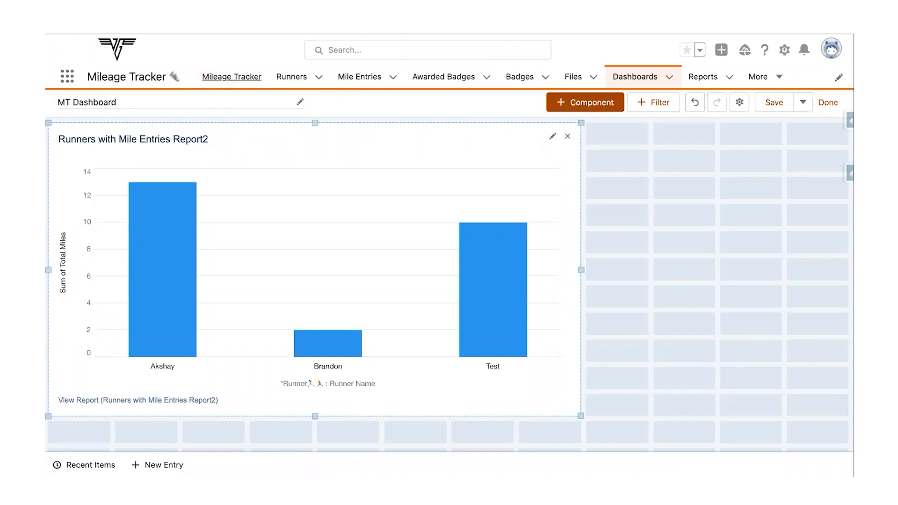
key("ctrl+Tab")
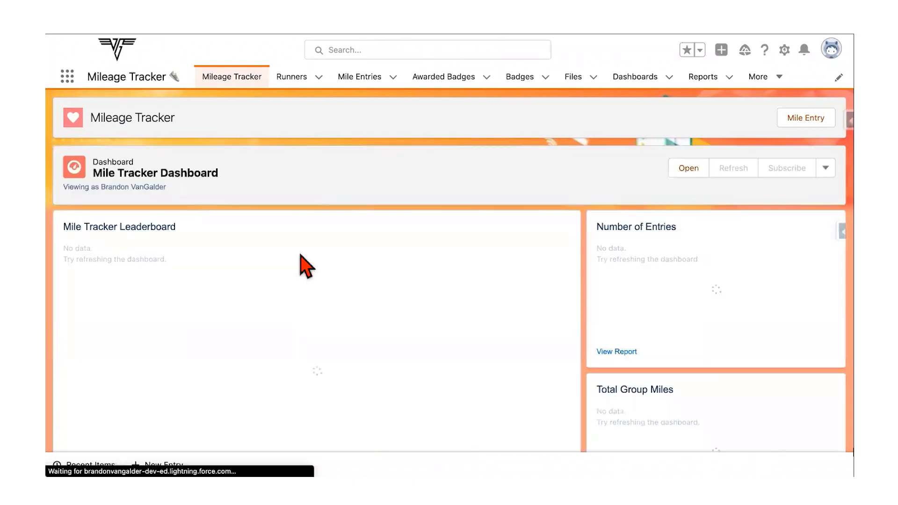
scroll(300, 267, "down", 3)
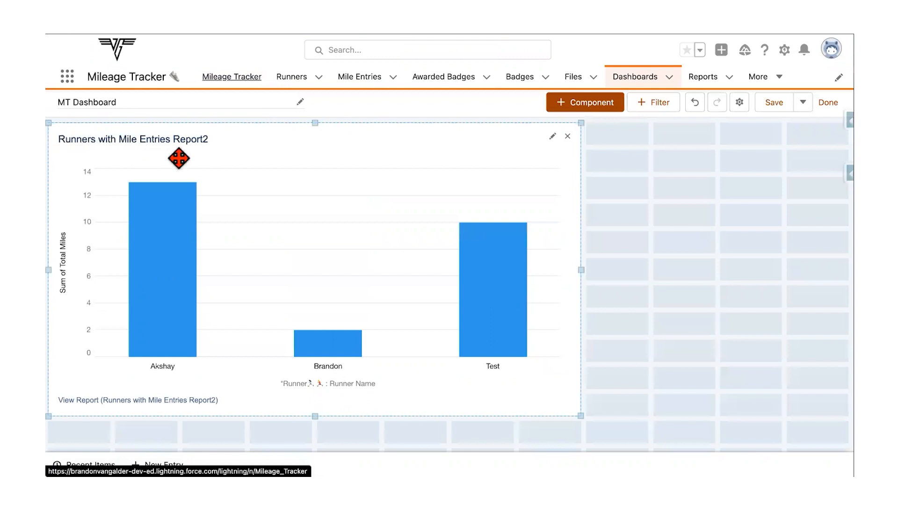
Open the Runners with Mile Entries Report2 chart component for editing
left_click(553, 137)
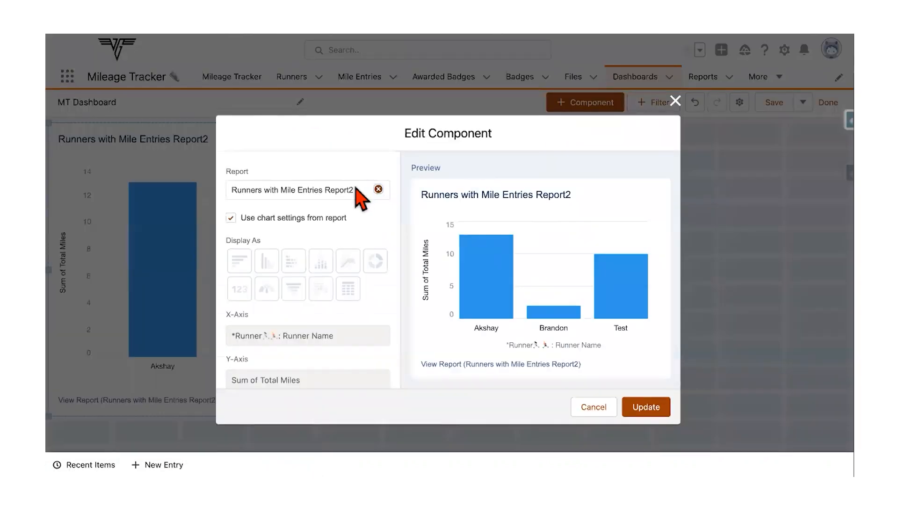
left_click(357, 189)
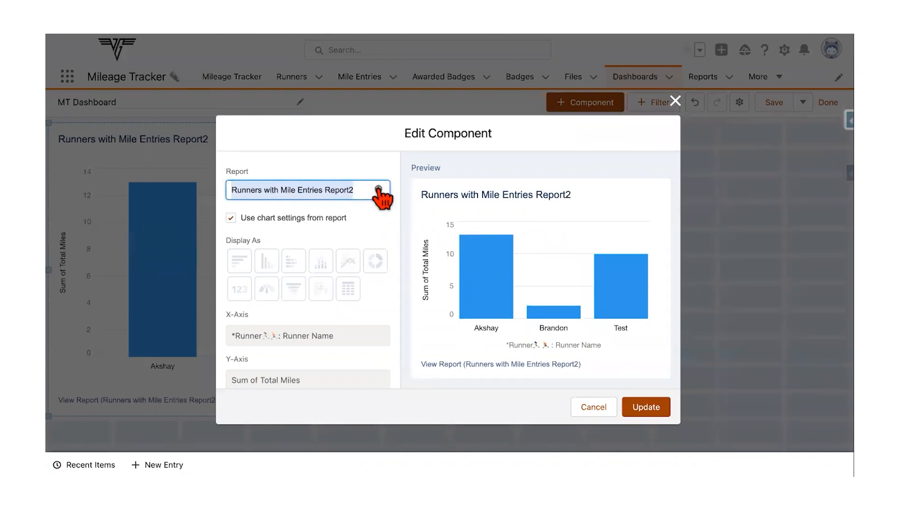
left_click(379, 189)
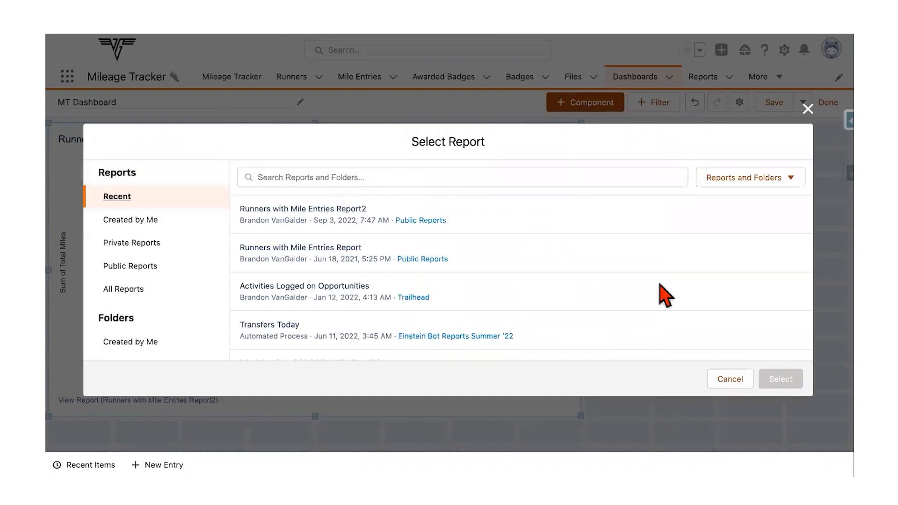
left_click(730, 378)
left_click(357, 190)
Set the component's title to Mile Tracker Leaderboard, leave the subtitle empty and update the component
scroll(357, 194, "down", 6)
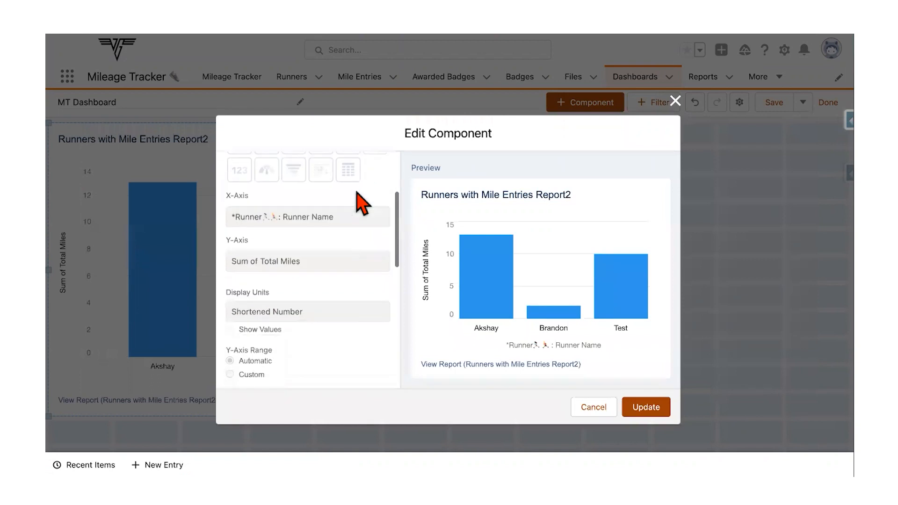
scroll(361, 201, "down", 3)
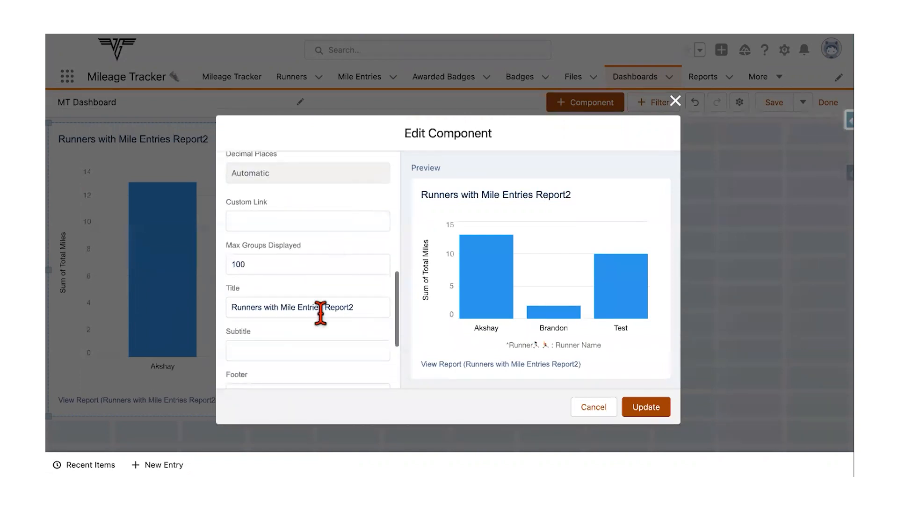
triple_click(322, 307)
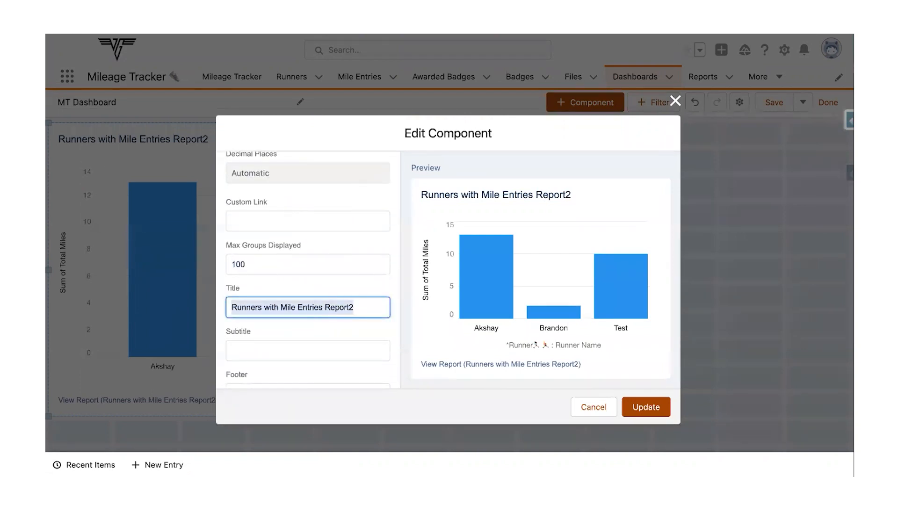
type("Mile Tracker Leaderboard")
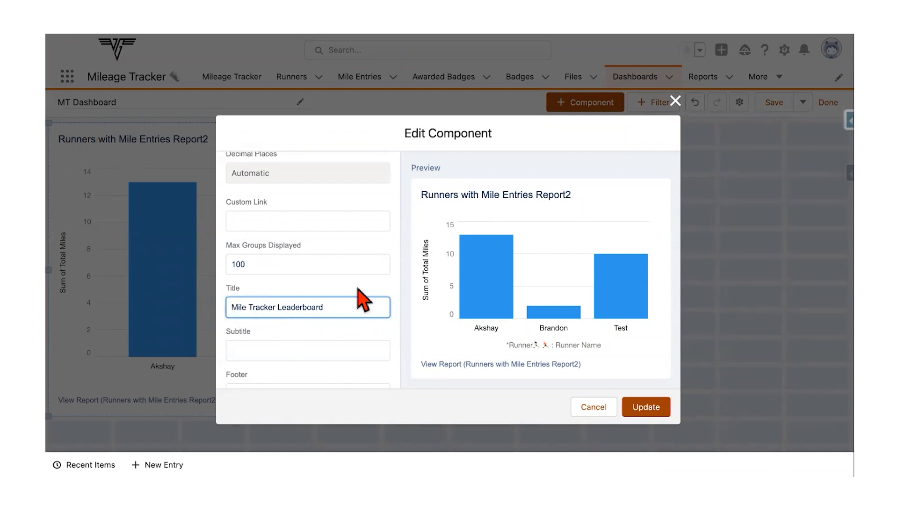
left_click(341, 350)
scroll(295, 354, "down", 2)
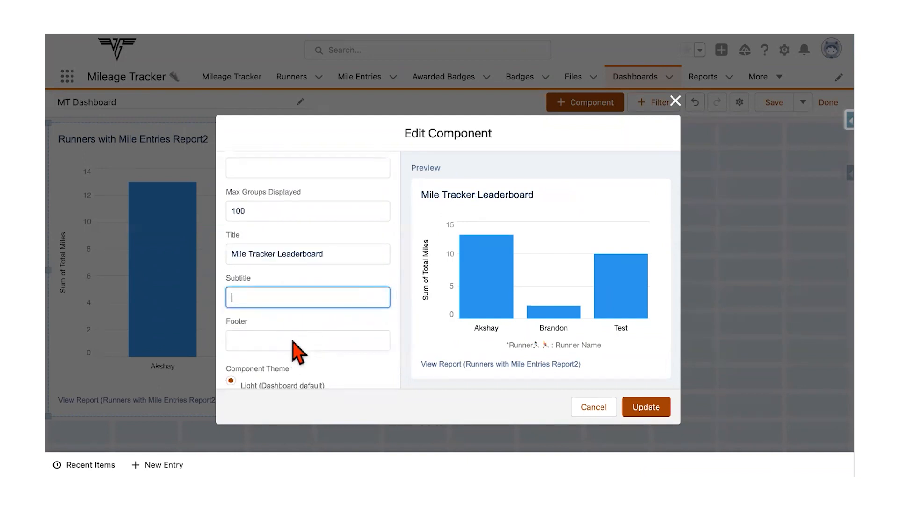
left_click(646, 407)
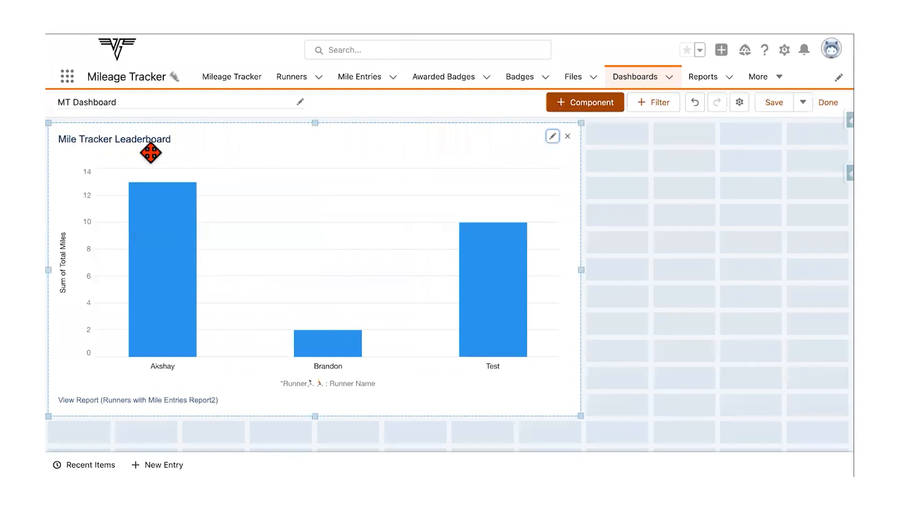
Start a second dashboard component based on Runners with Mile Entries Report2
left_click(610, 108)
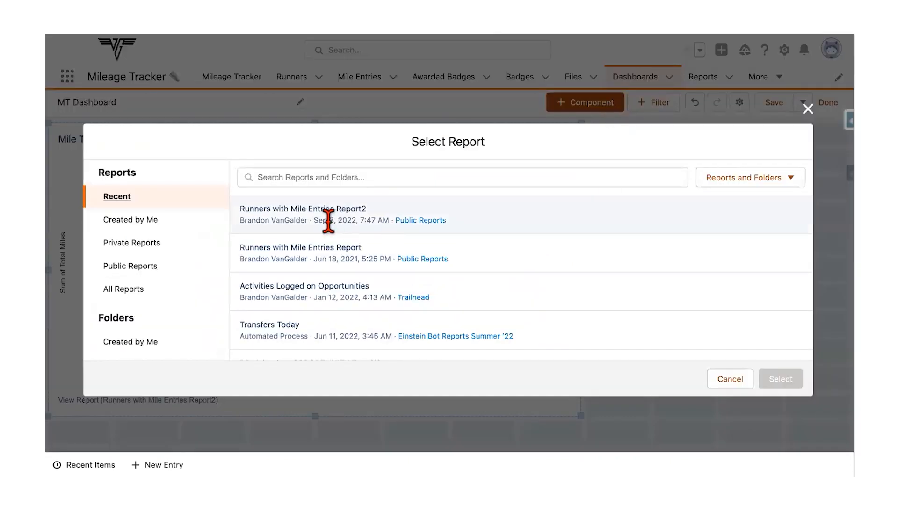
left_click(299, 210)
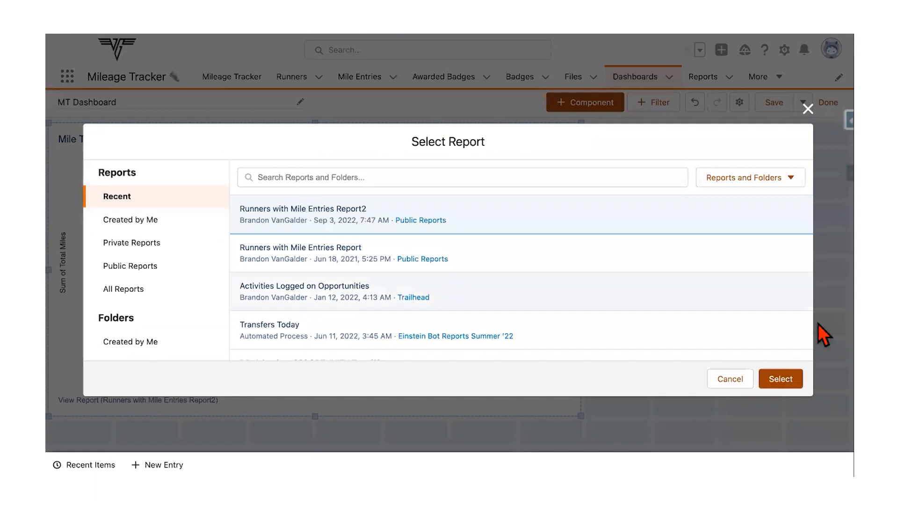
left_click(791, 378)
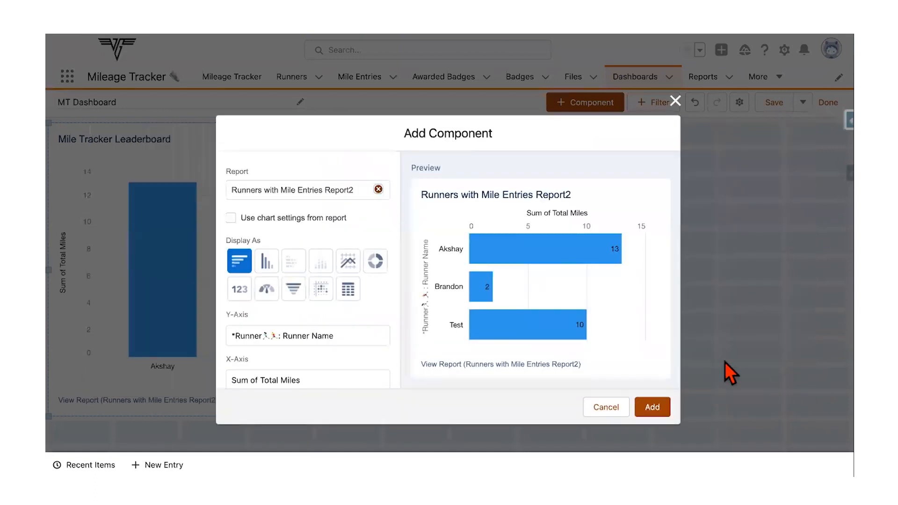
Set the second component's bar chart to use Record Count as its X-axis
scroll(362, 293, "down", 3)
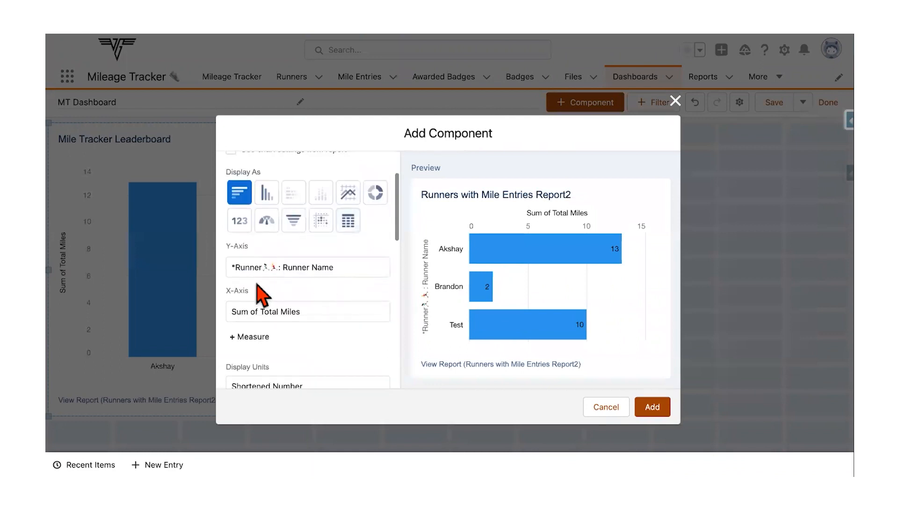
left_click(248, 317)
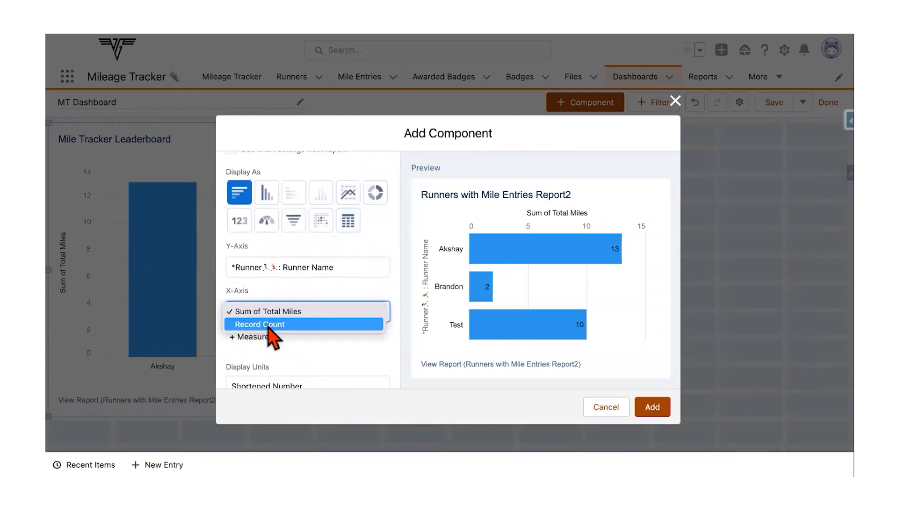
left_click(268, 328)
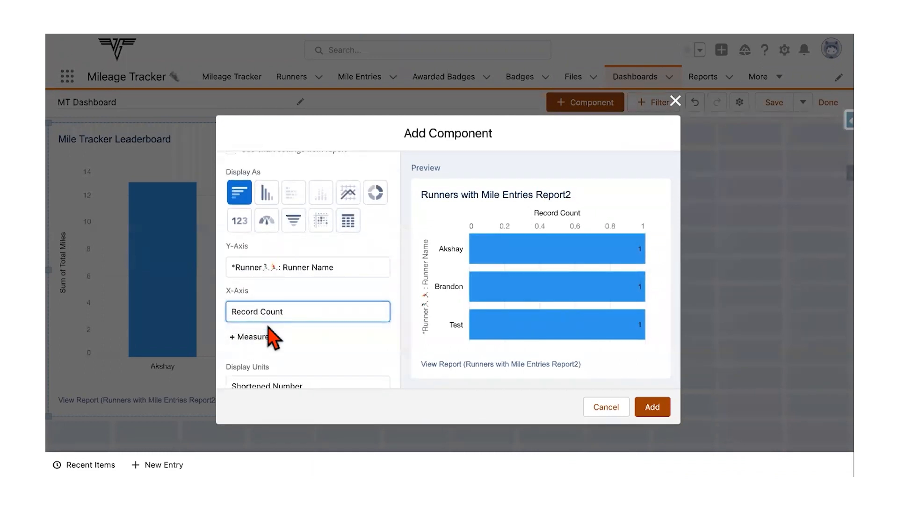
left_click(267, 316)
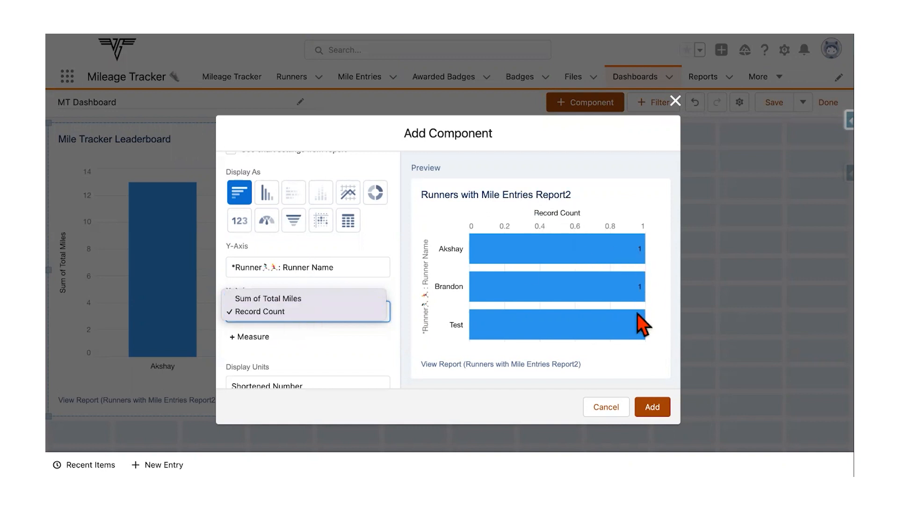
left_click(308, 313)
Set the second component's title to Mile Entries
scroll(303, 330, "down", 5)
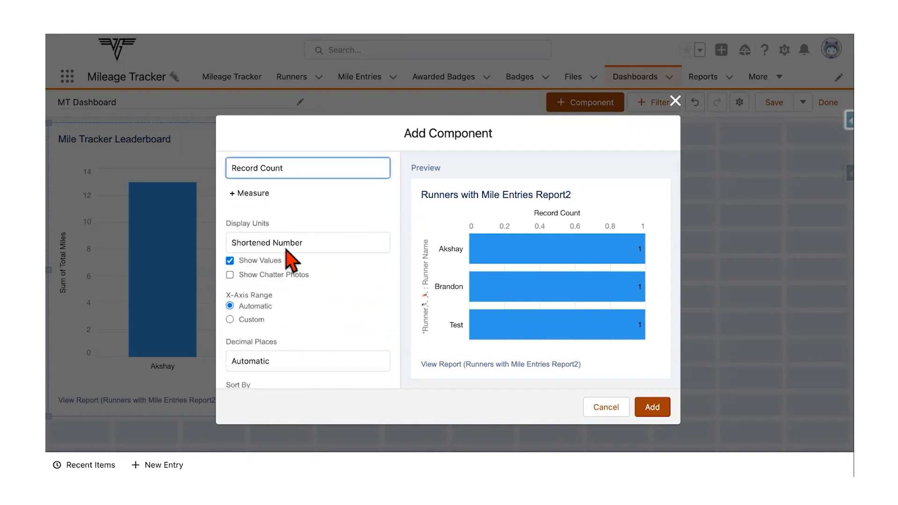
scroll(283, 283, "down", 1)
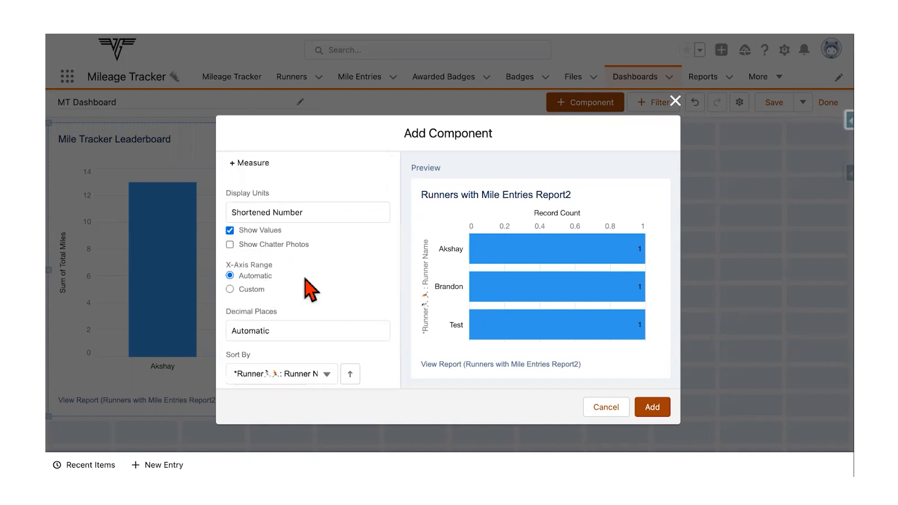
scroll(253, 291, "down", 2)
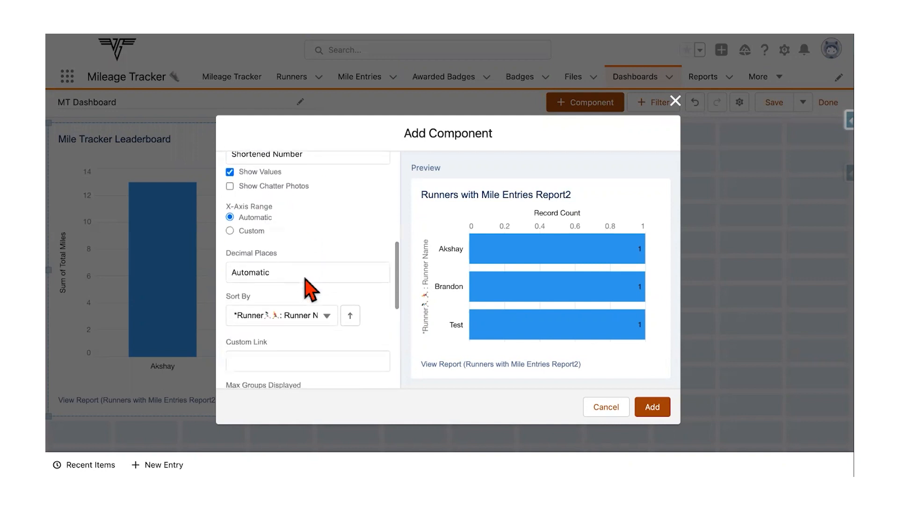
scroll(255, 286, "down", 4)
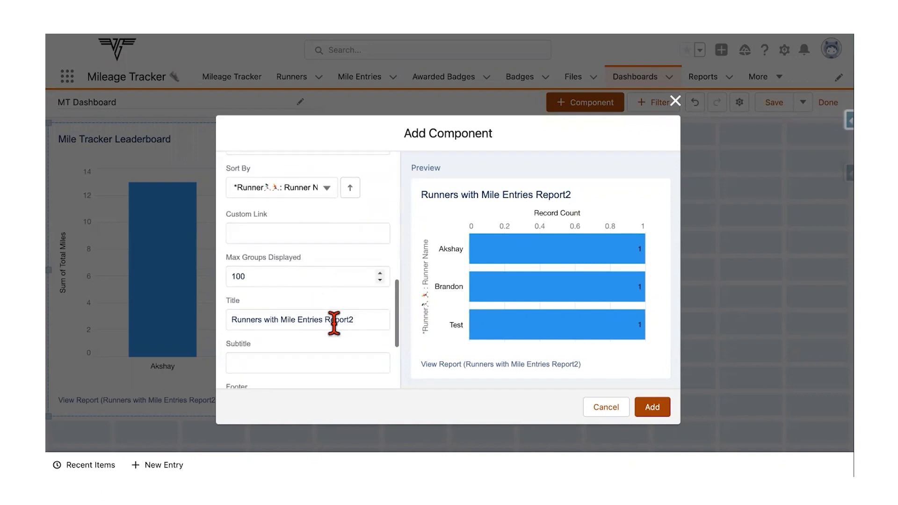
triple_click(334, 323)
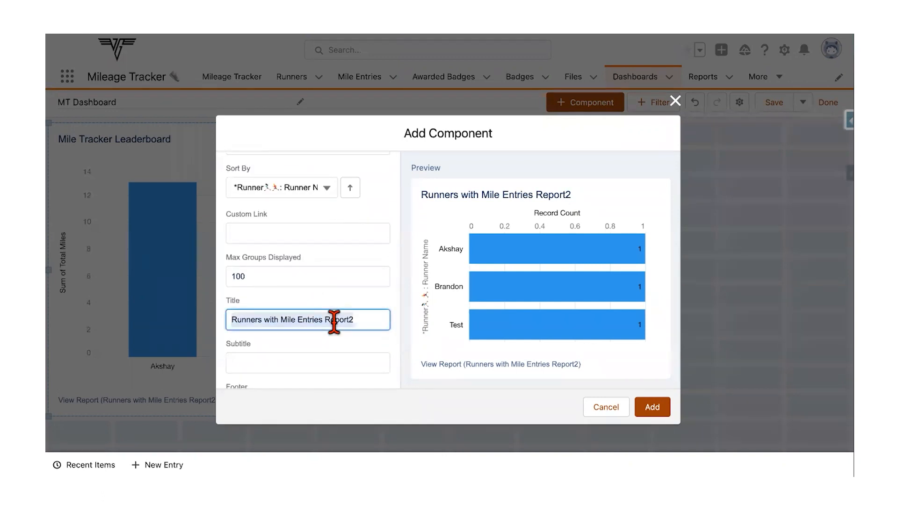
type("Mile Entries")
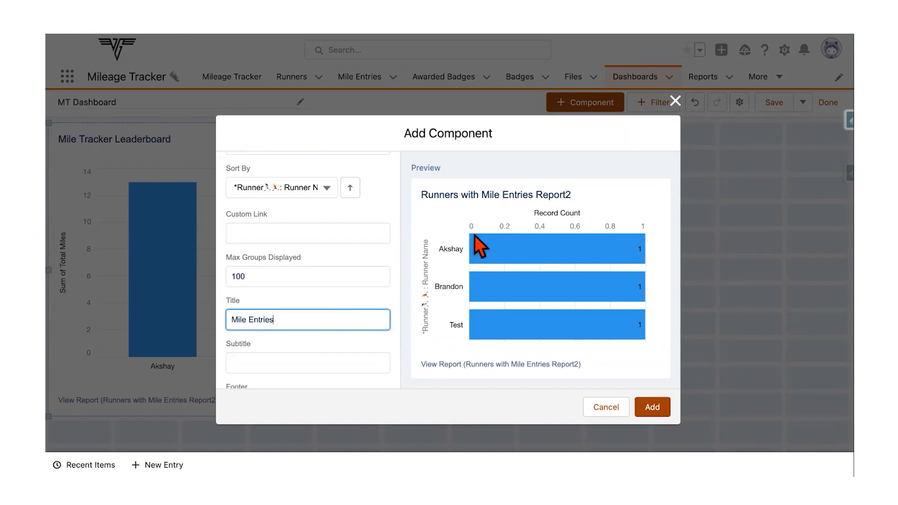
Add the Mile Entries component to the dashboard and place it directly beside the Mile Tracker Leaderboard chart, aligned with its upper edge
left_click(650, 408)
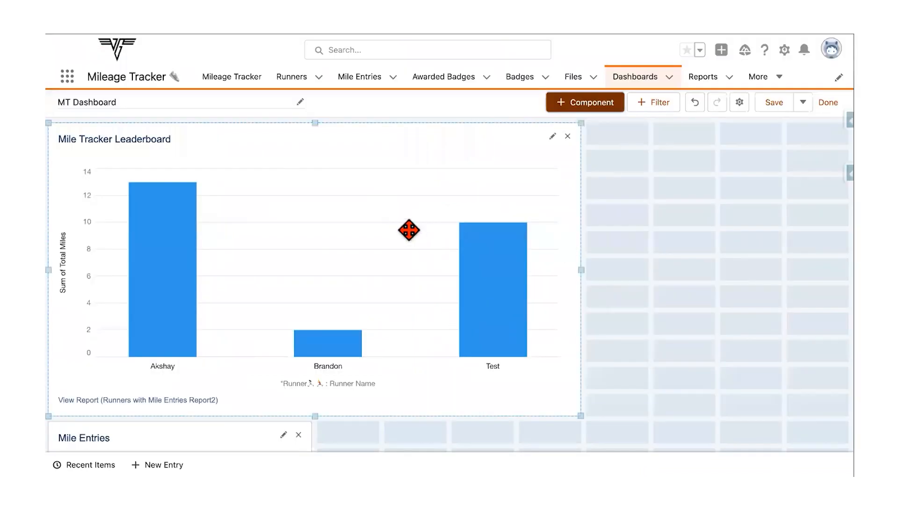
left_click(146, 444)
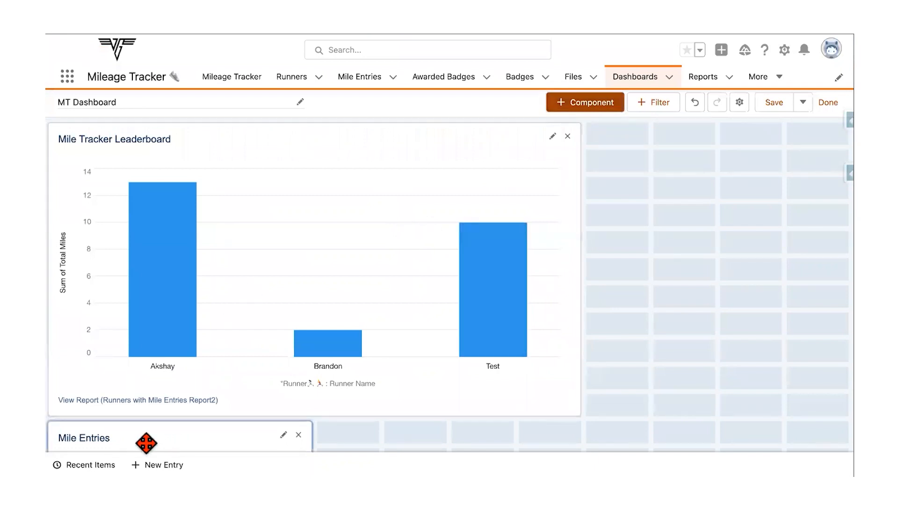
left_click_drag(146, 443, 215, 443)
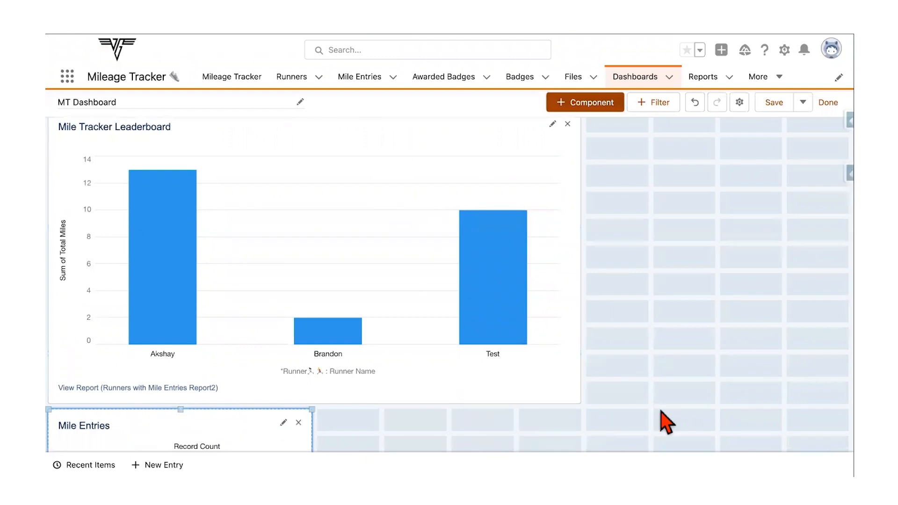
left_click_drag(220, 424, 751, 165)
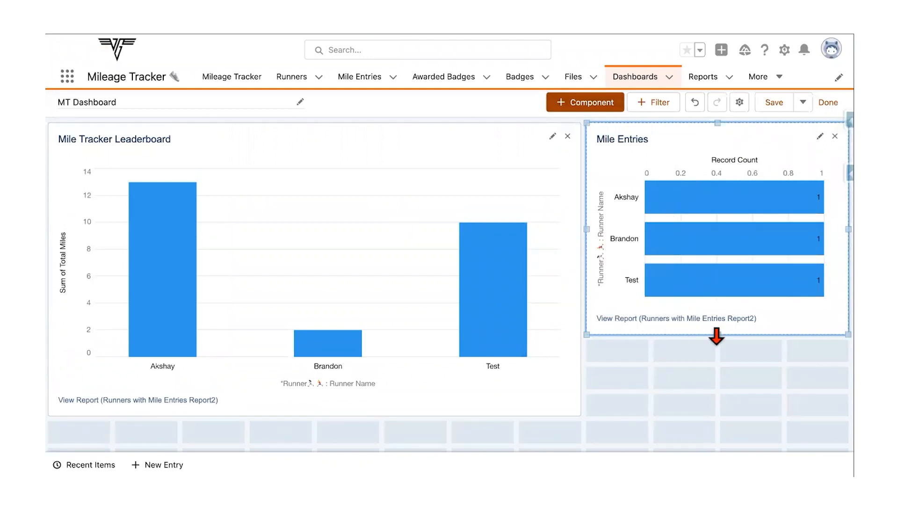
scroll(716, 336, "down", 1)
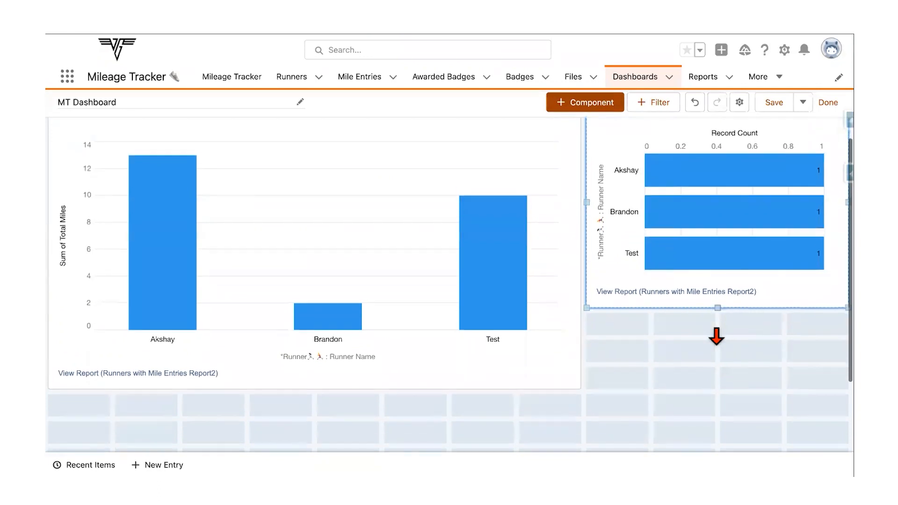
scroll(716, 336, "up", 1)
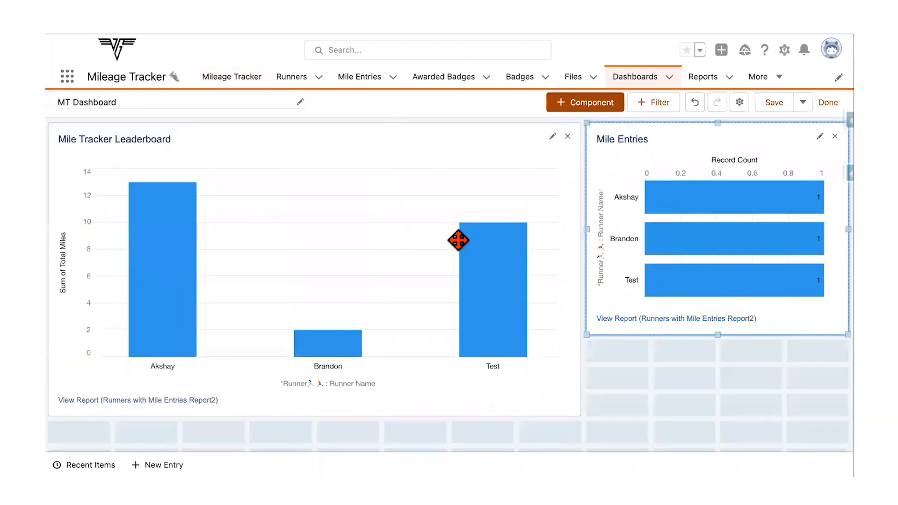
Start a third dashboard component based on Runners with Mile Entries Report2 and display it as a gauge chart
left_click(582, 107)
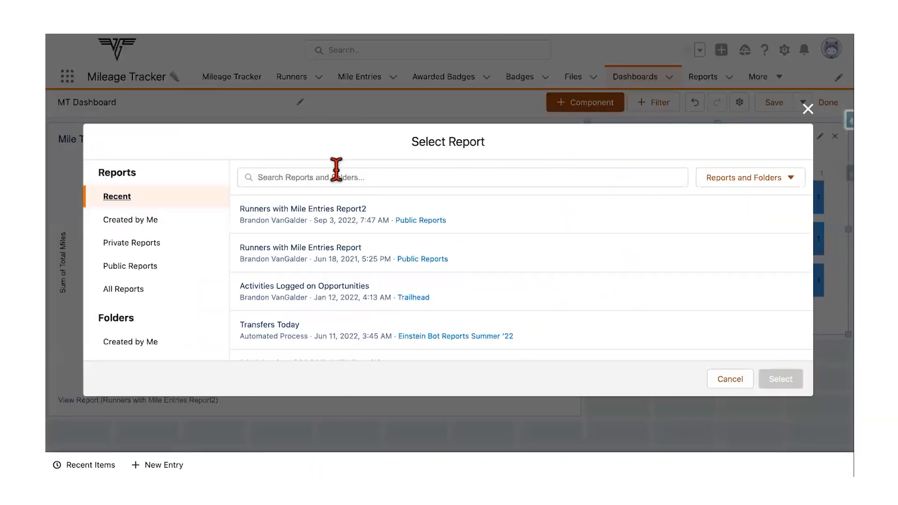
left_click(321, 210)
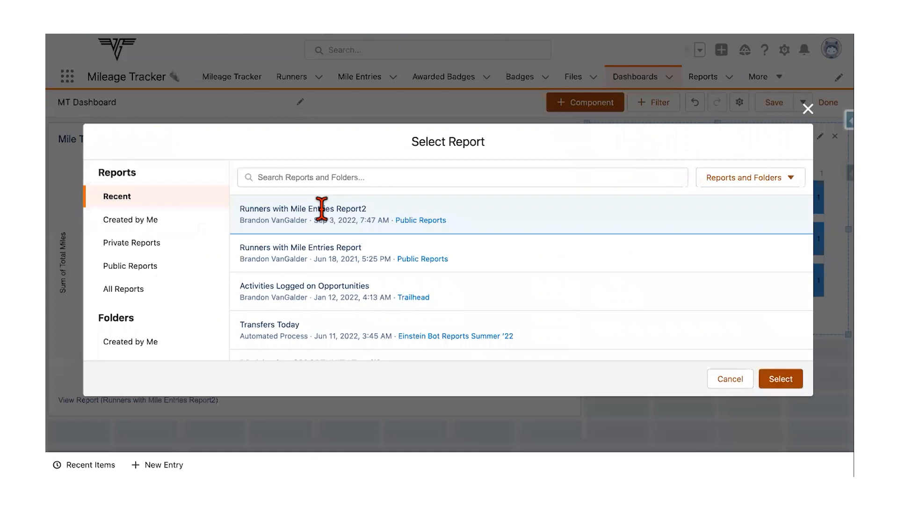
left_click(778, 379)
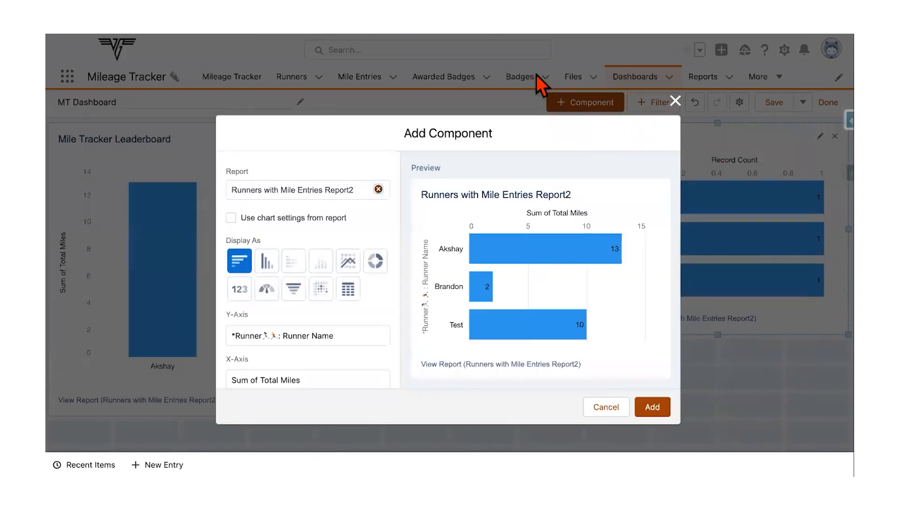
left_click(267, 290)
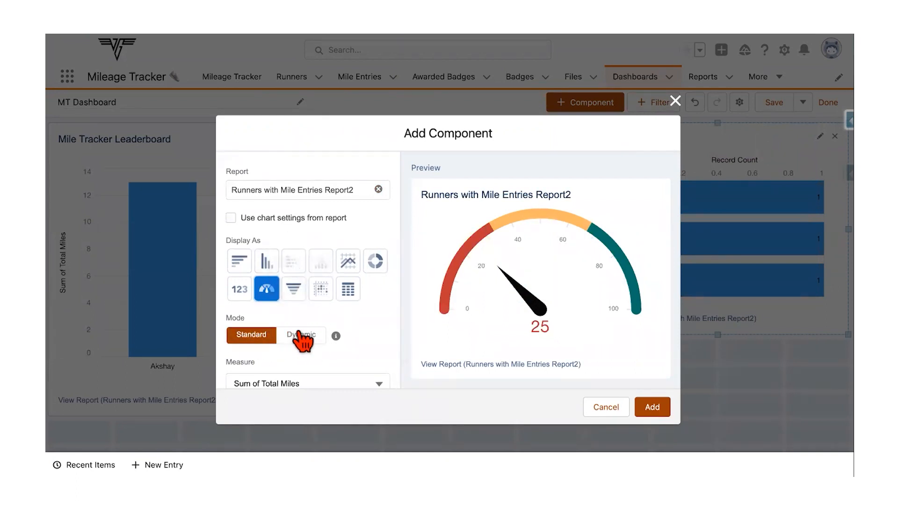
left_click(302, 335)
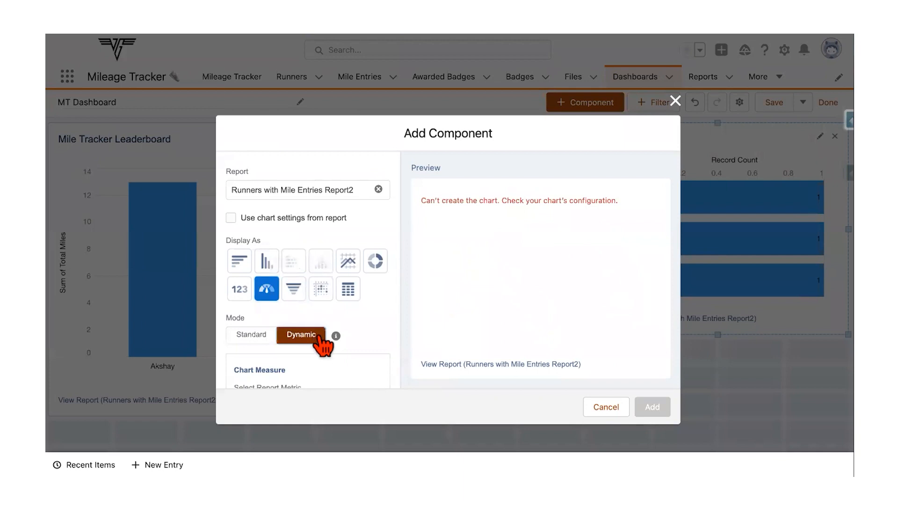
left_click(253, 335)
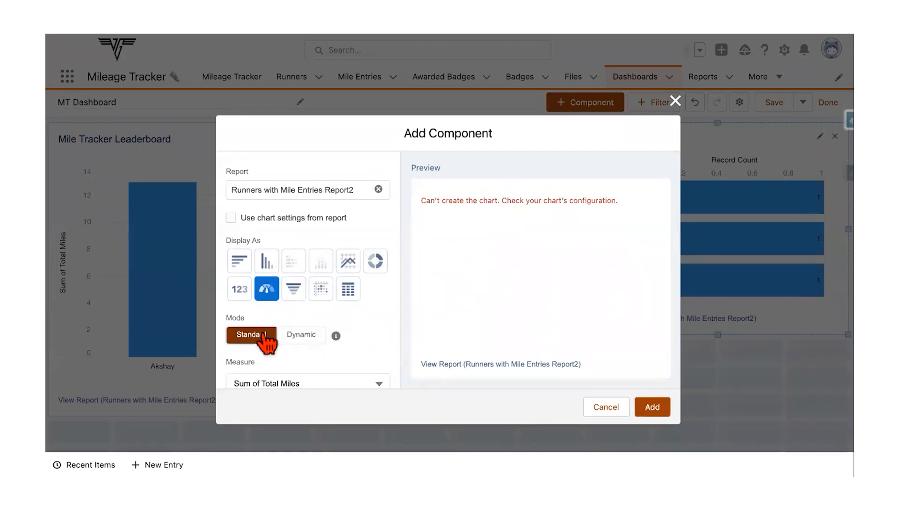
left_click(308, 346)
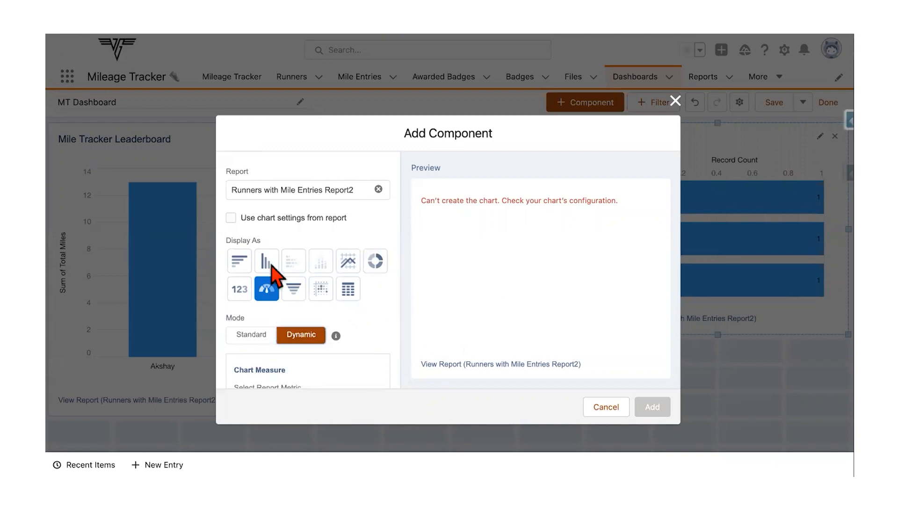
left_click(241, 338)
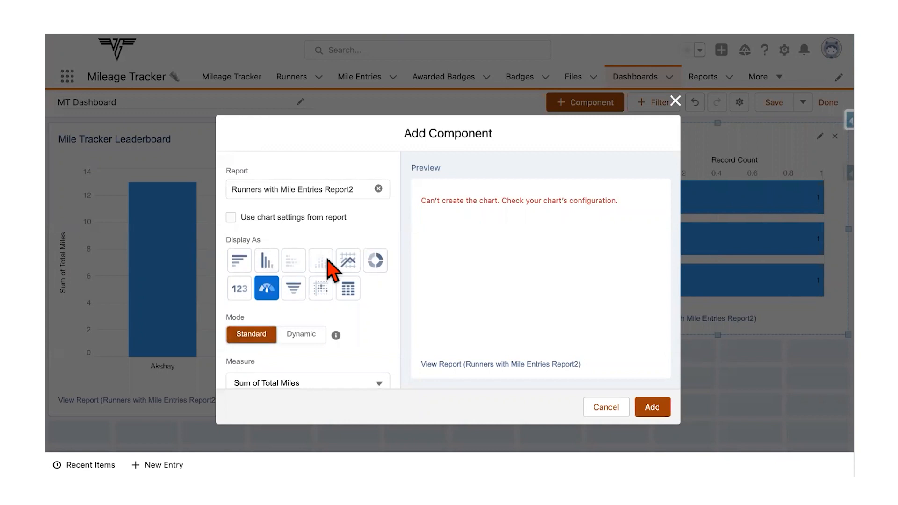
Set the gauge component's title to Total Miles and add it to the dashboard
scroll(346, 262, "down", 3)
scroll(310, 241, "down", 2)
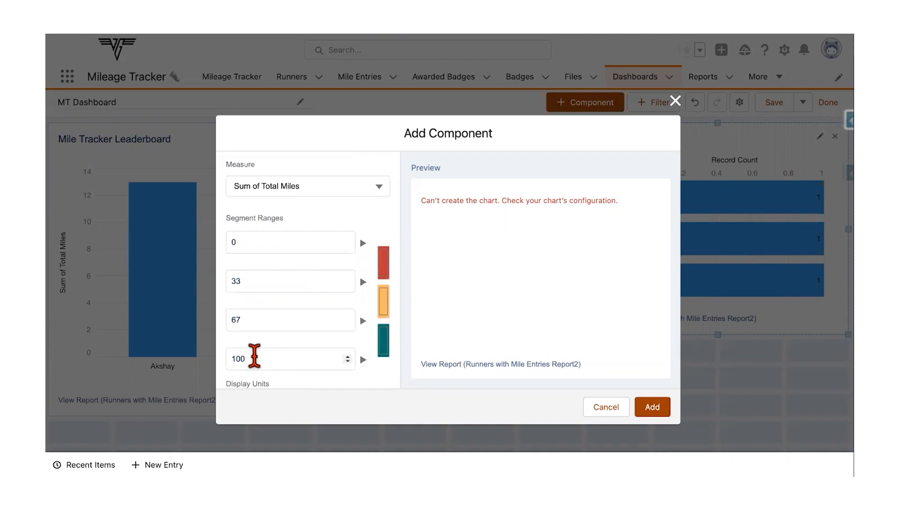
scroll(277, 280, "down", 3)
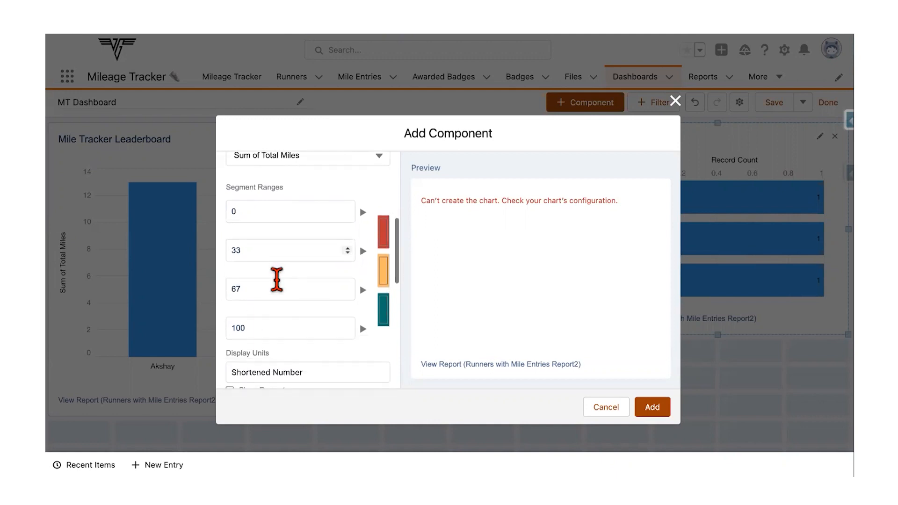
scroll(277, 279, "down", 10)
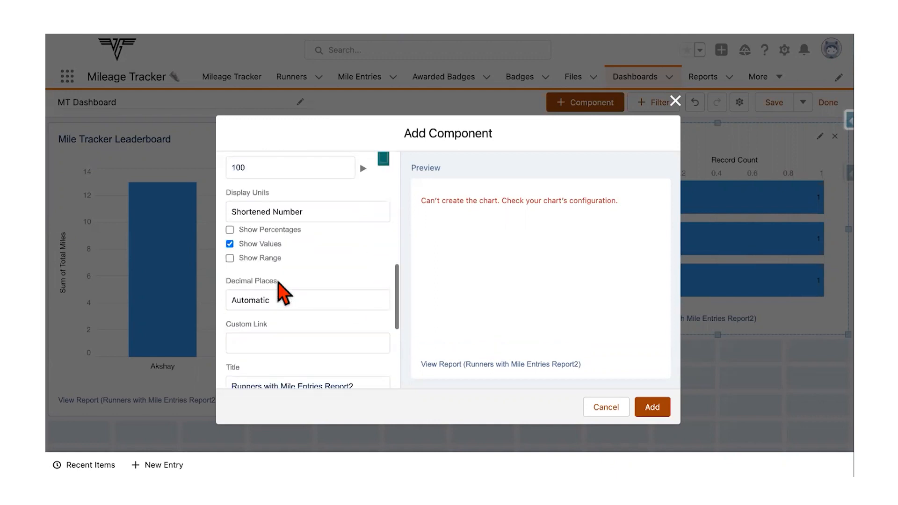
triple_click(277, 280)
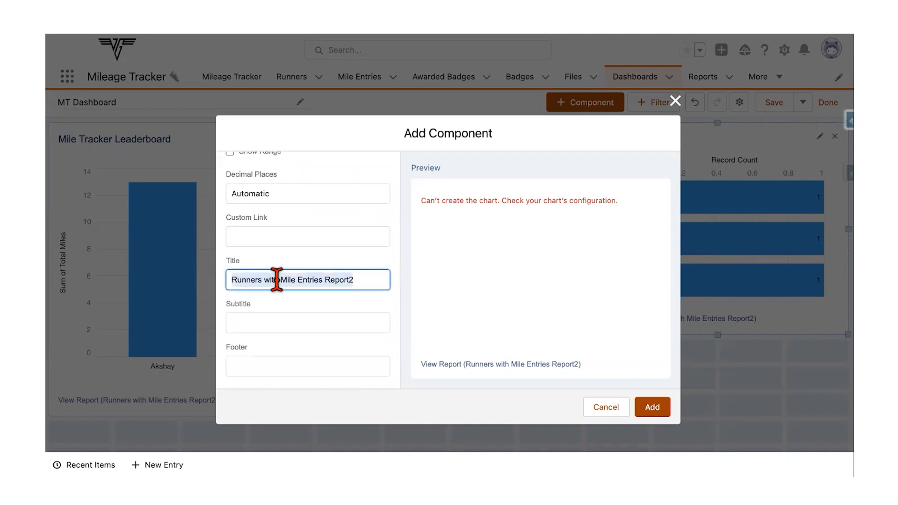
type("Total Miles")
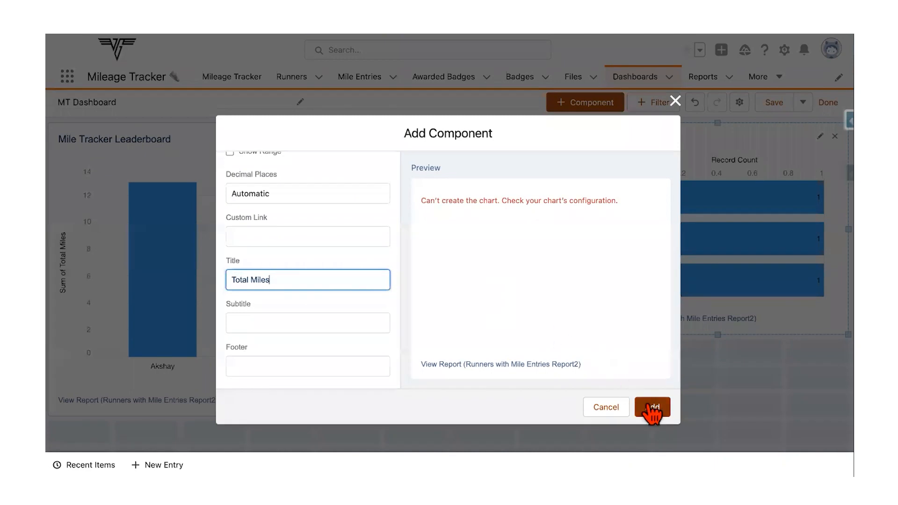
scroll(287, 234, "up", 10)
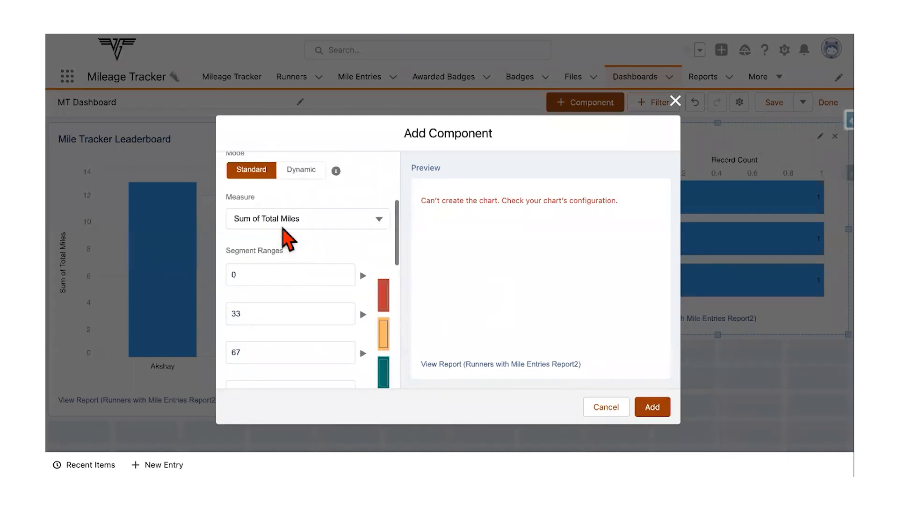
left_click(653, 407)
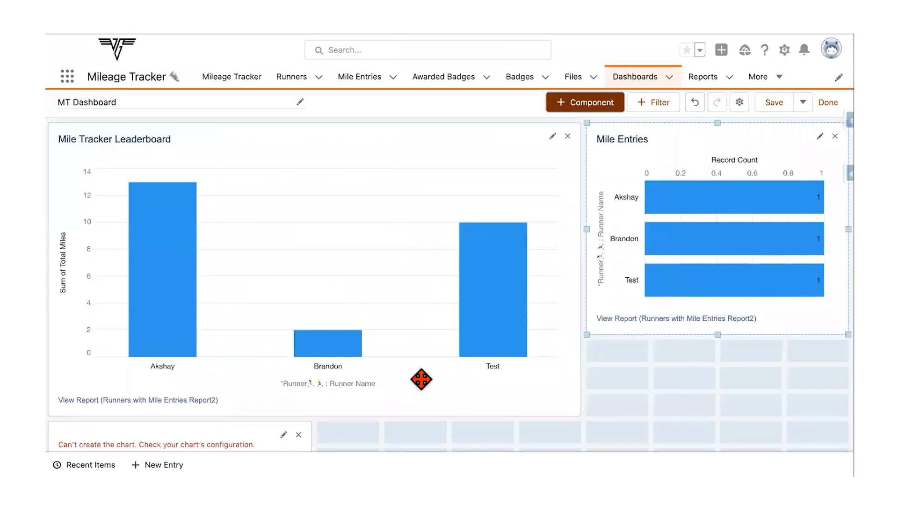
Move the new gauge component directly beneath the Mile Entries chart and save the dashboard
scroll(421, 379, "down", 3)
left_click_drag(181, 407, 776, 324)
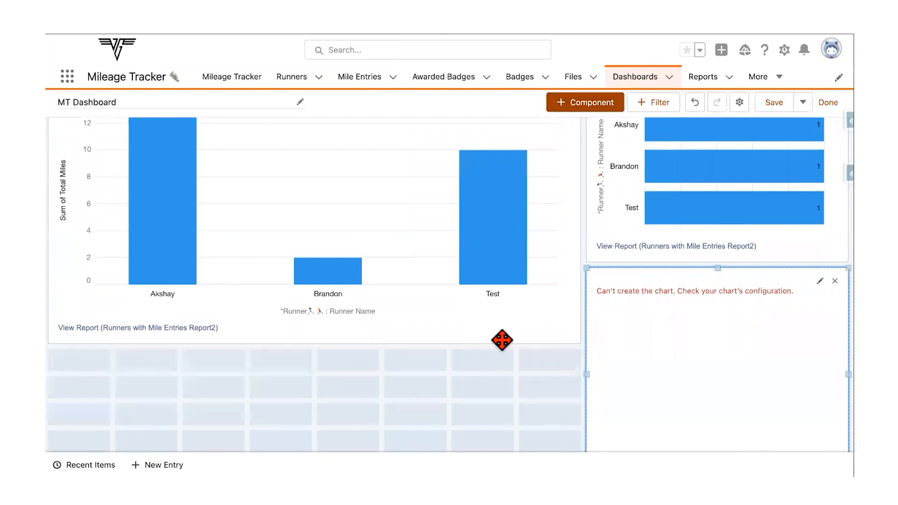
scroll(532, 377, "up", 1)
scroll(534, 383, "up", 1)
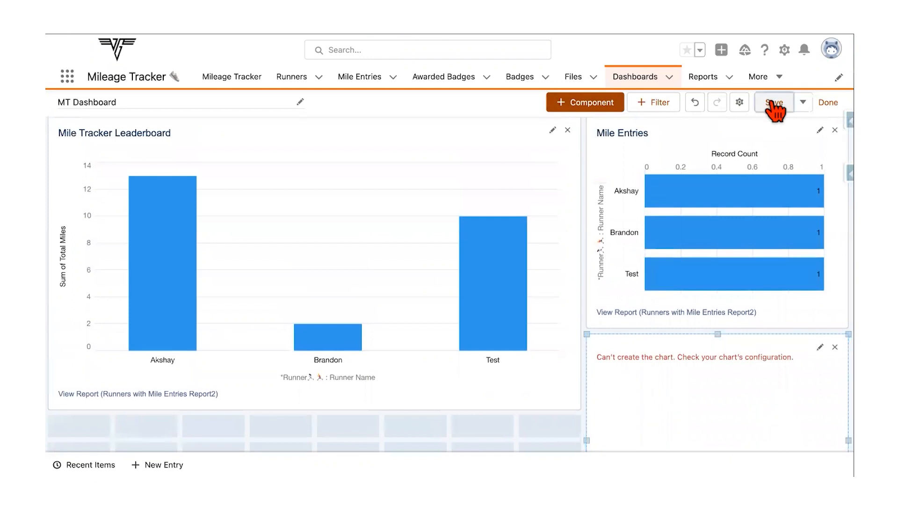
scroll(479, 248, "down", 2)
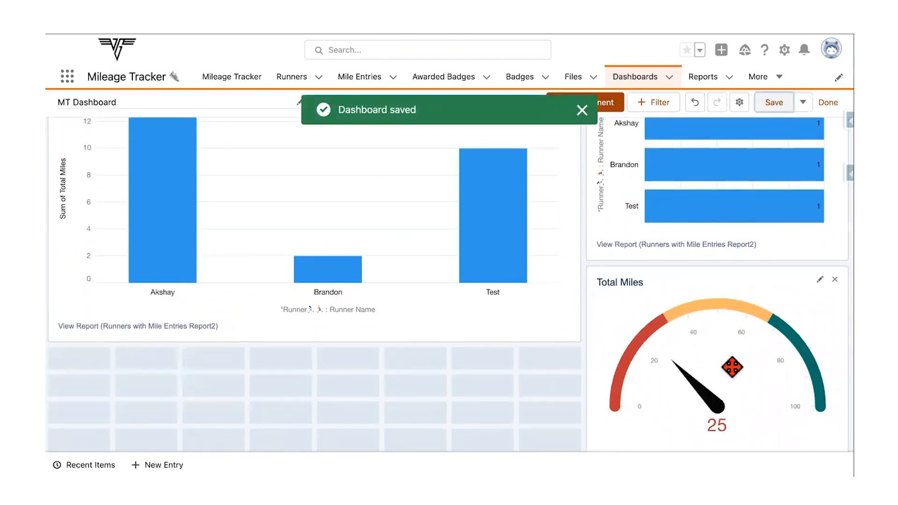
Extend the Mile Tracker Leaderboard chart downward until its lower edge lines up with that of the Total Miles gauge
scroll(493, 277, "up", 1)
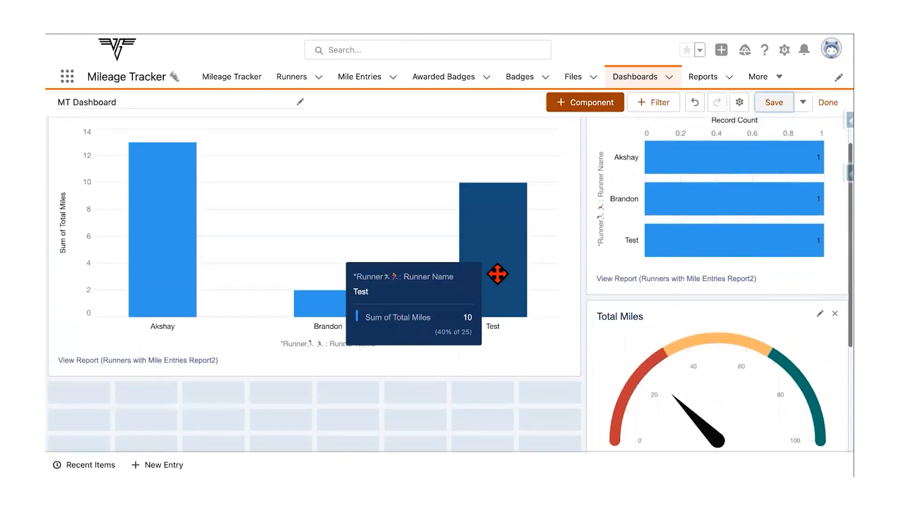
mouse_move(168, 241)
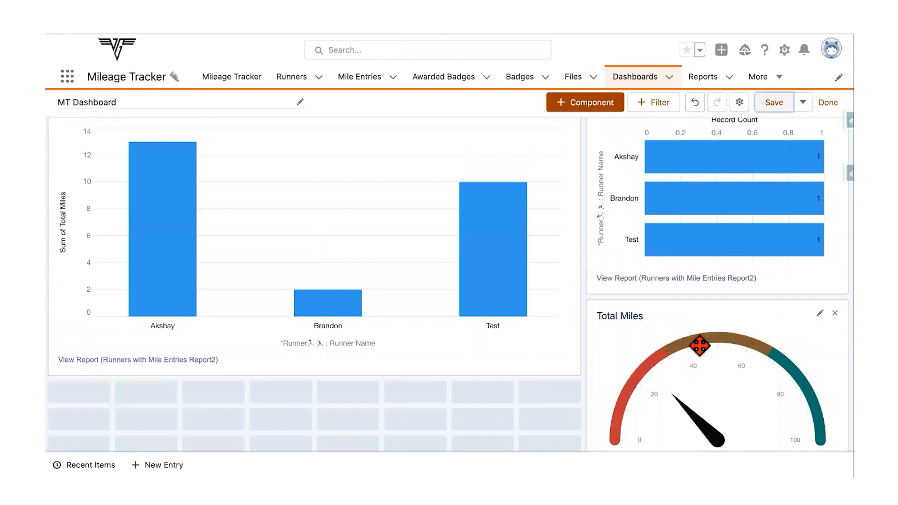
scroll(699, 346, "down", 1)
scroll(699, 347, "up", 1)
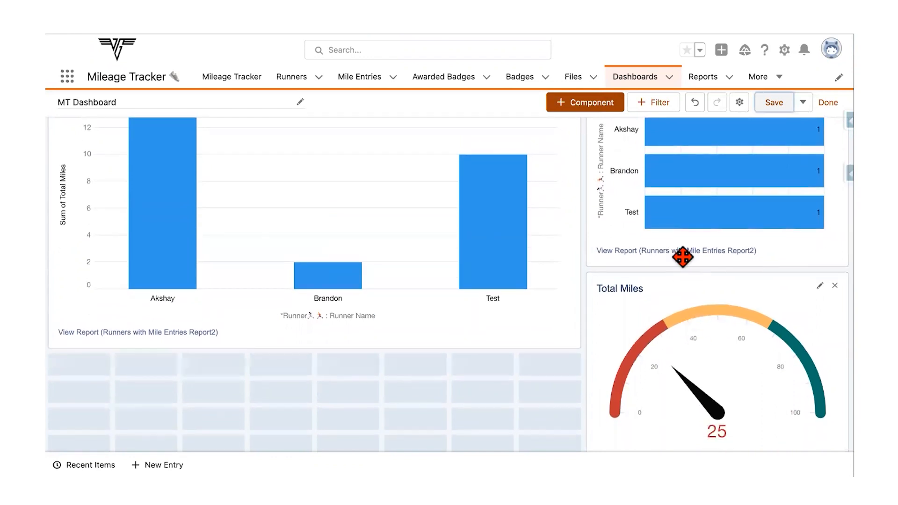
scroll(682, 257, "up", 3)
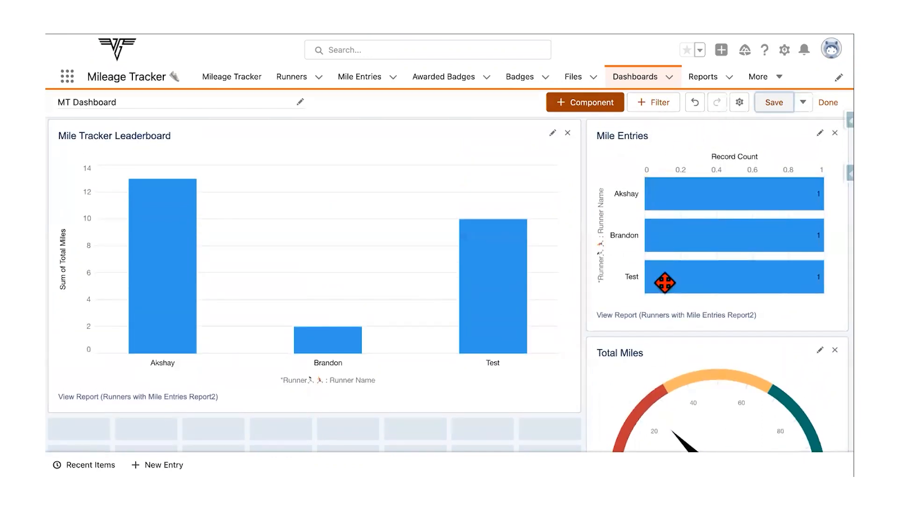
left_click(335, 331)
scroll(393, 345, "down", 4)
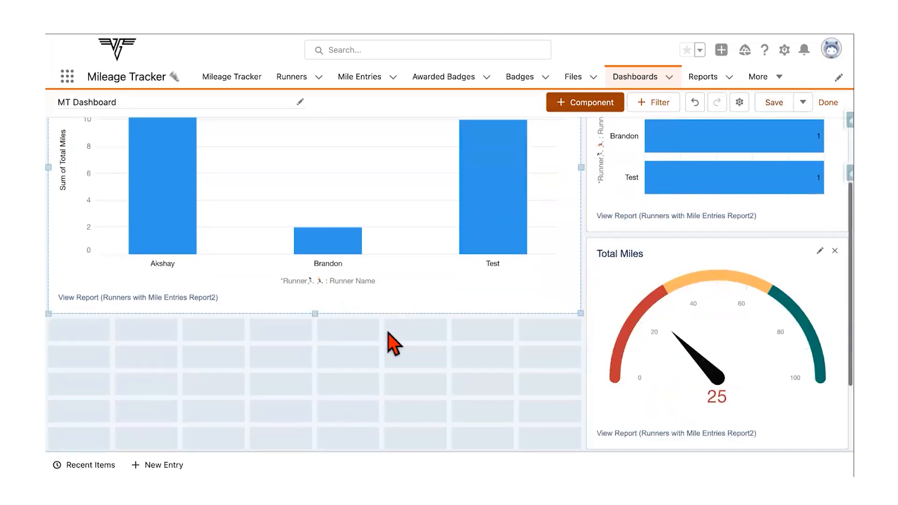
left_click_drag(315, 313, 311, 437)
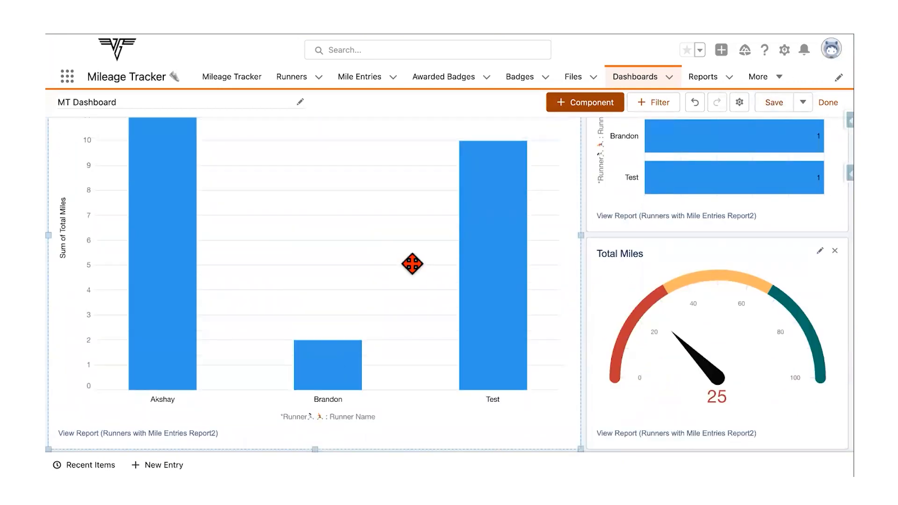
mouse_move(484, 211)
scroll(484, 212, "up", 4)
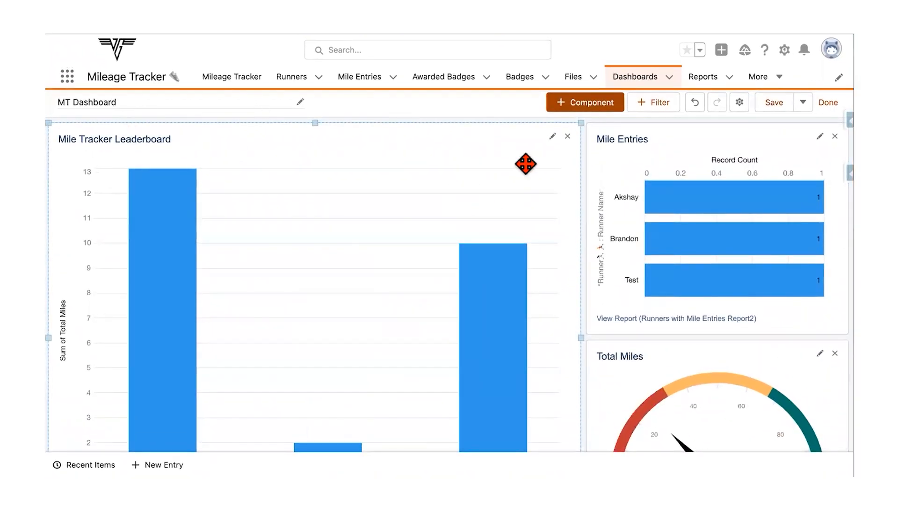
Save the dashboard and finish editing to view the completed MT Dashboard
left_click(774, 101)
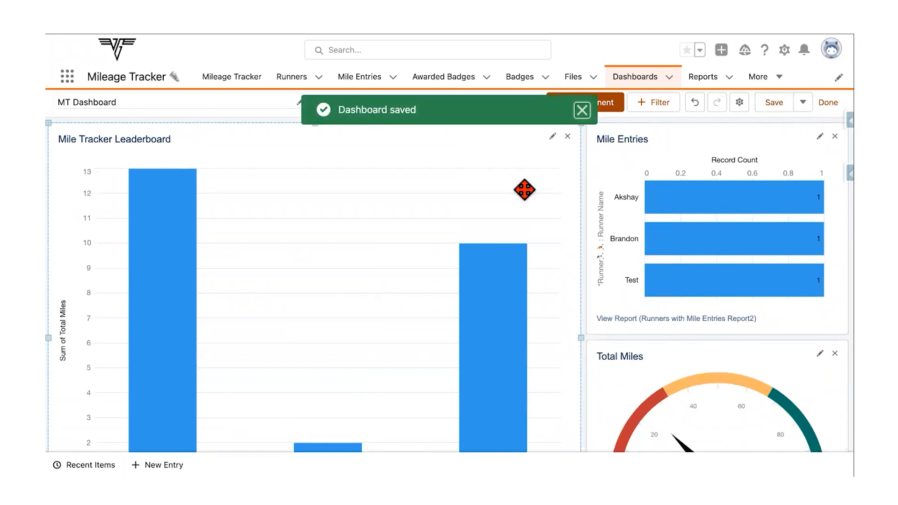
left_click(828, 104)
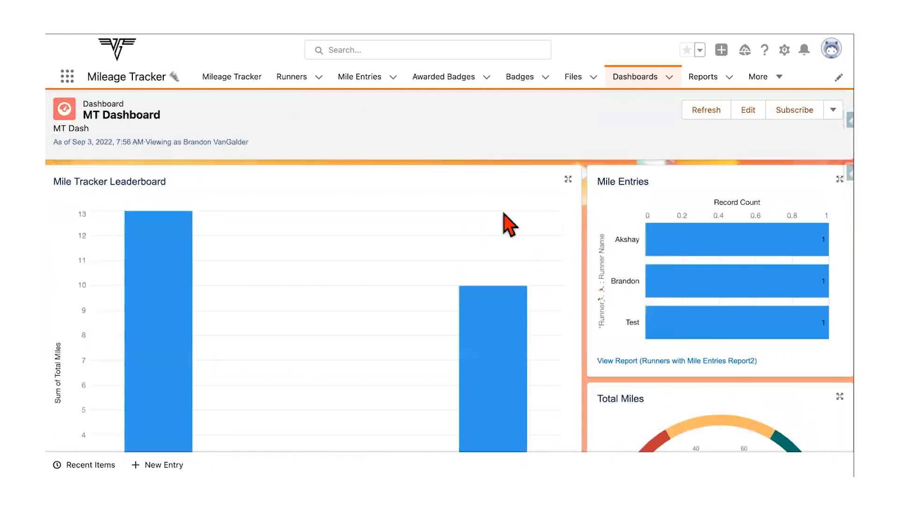
scroll(508, 225, "down", 1)
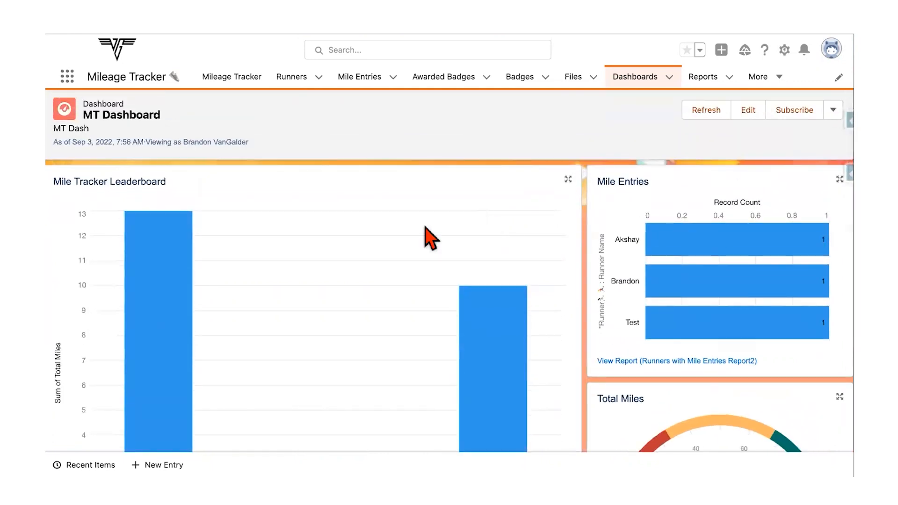
scroll(431, 238, "down", 5)
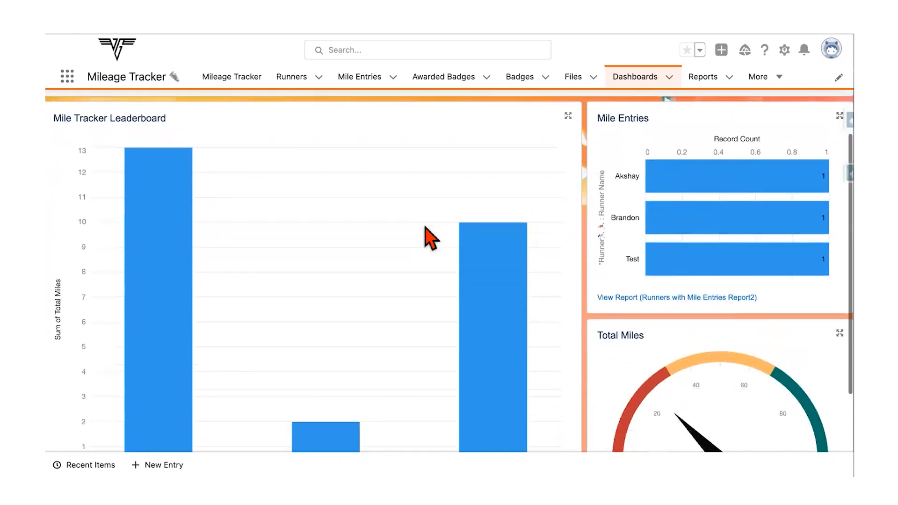
Reopen the MT Dashboard for editing and shorten the Mile Entries chart by raising its lower edge
scroll(430, 238, "up", 5)
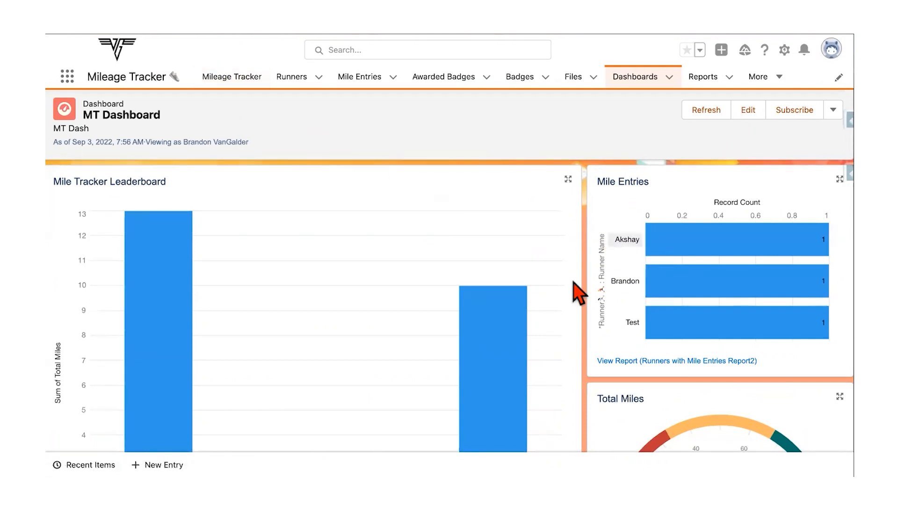
scroll(576, 297, "down", 3)
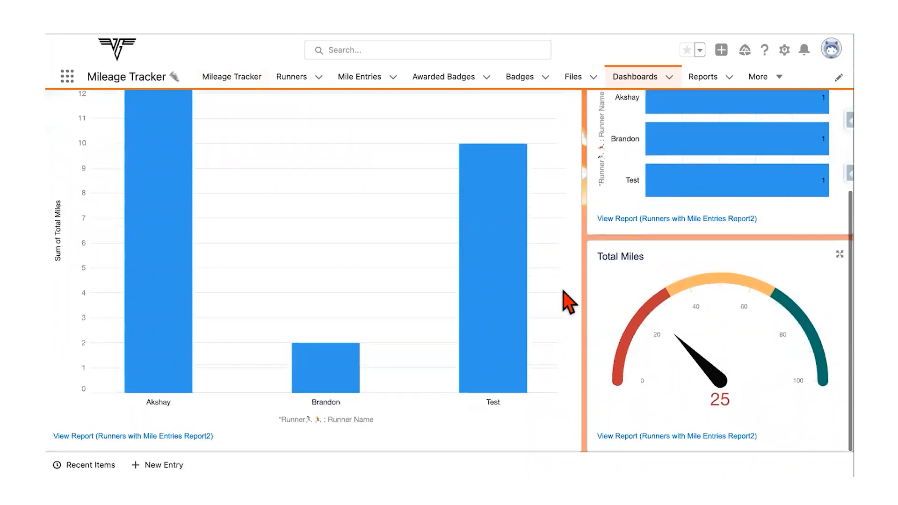
scroll(568, 299, "up", 3)
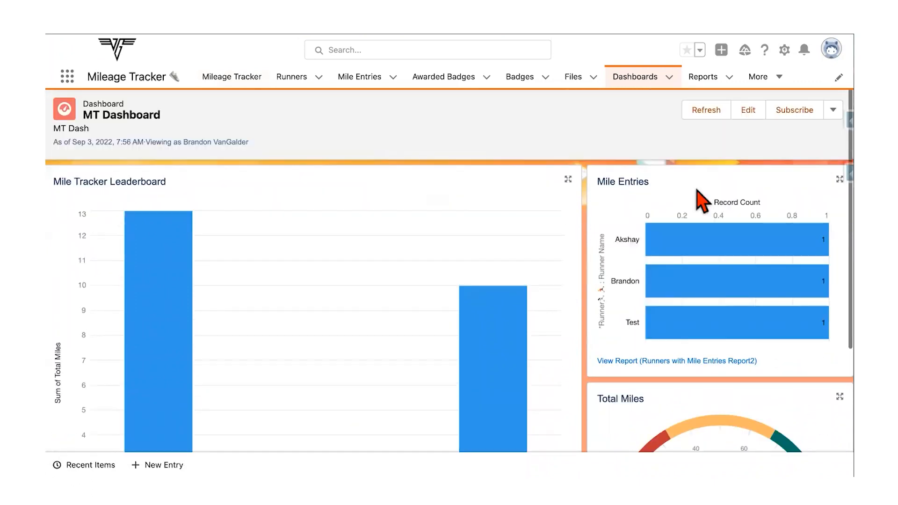
left_click(749, 110)
left_click(713, 284)
left_click_drag(719, 335, 703, 279)
Reduce the height of the Total Miles gauge beneath the Mile Entries chart
scroll(703, 278, "down", 1)
scroll(703, 279, "down", 1)
left_click(716, 402)
left_click_drag(717, 440, 702, 372)
Shorten the Mile Tracker Leaderboard chart until its lower edge lines up with that of the Total Miles gauge
left_click(407, 375)
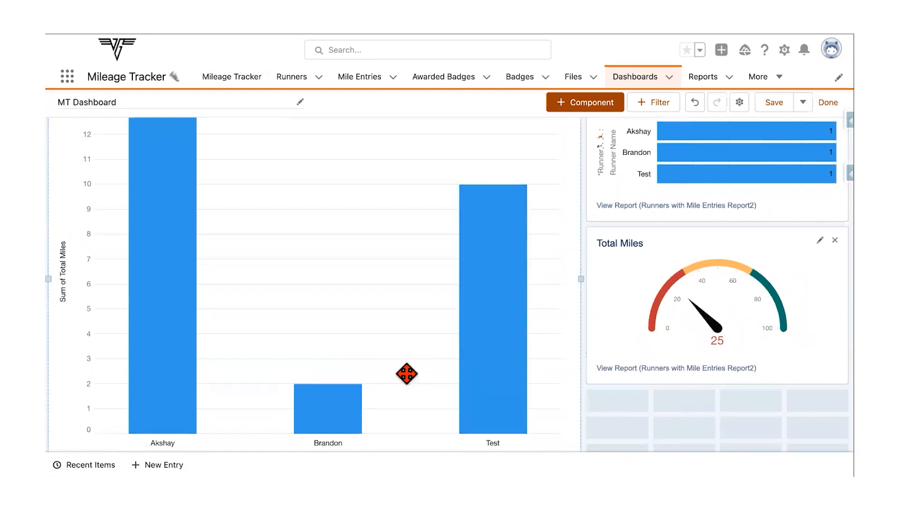
scroll(407, 374, "down", 3)
left_click_drag(315, 419, 315, 304)
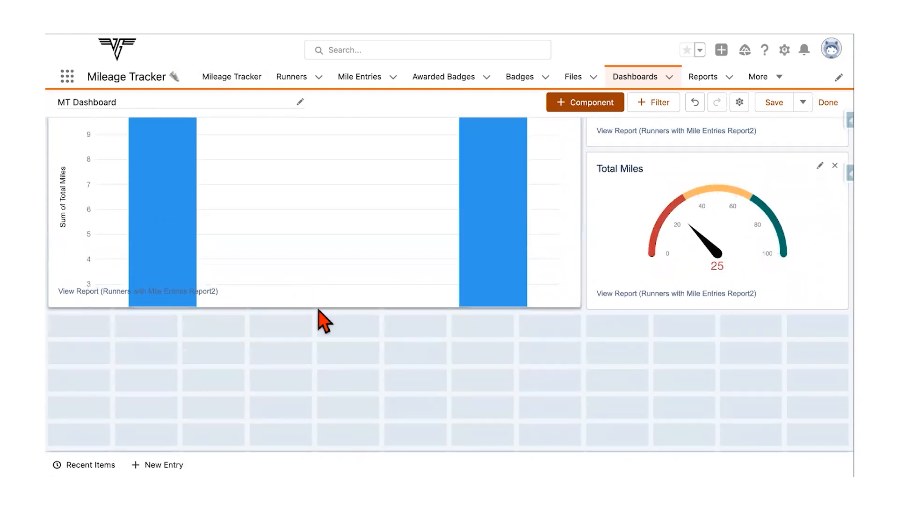
Save the resized dashboard layout and finish editing
scroll(349, 248, "up", 3)
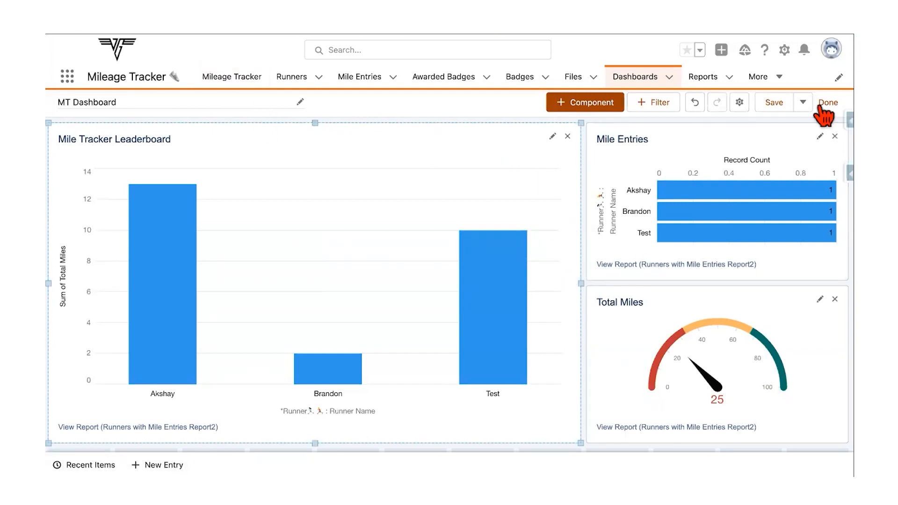
left_click(772, 104)
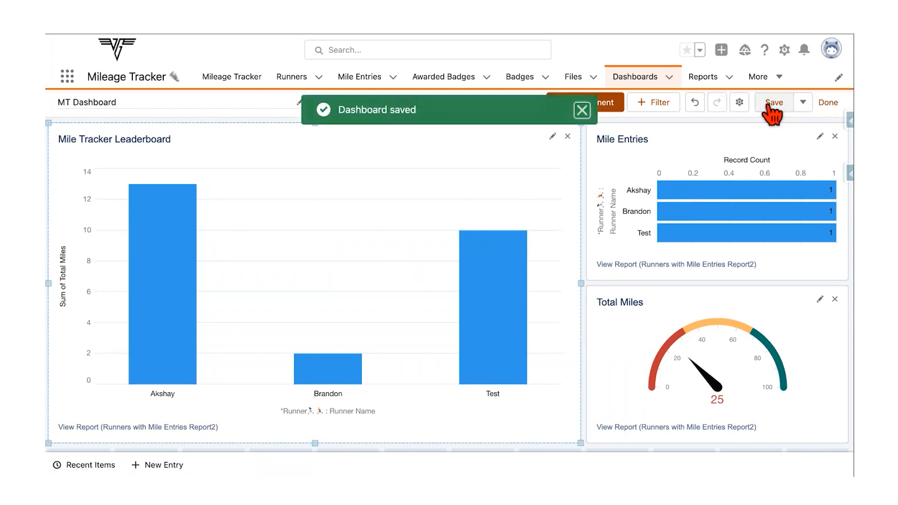
left_click(827, 104)
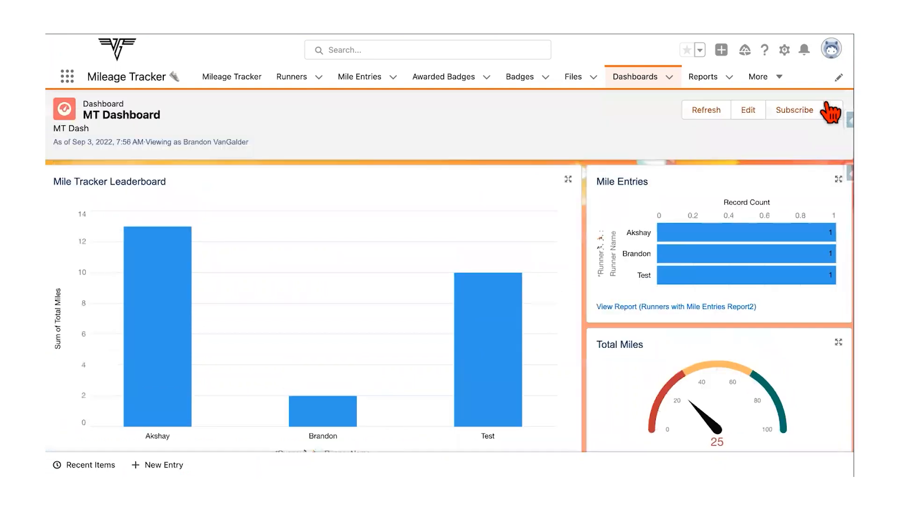
Refresh the MT Dashboard data and inspect the first runner's bar in the Mile Entries chart
left_click(723, 108)
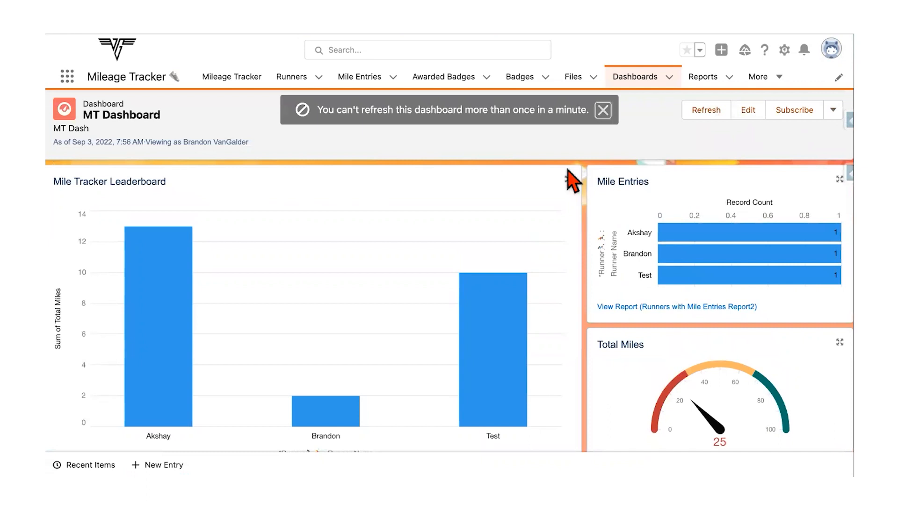
left_click(603, 110)
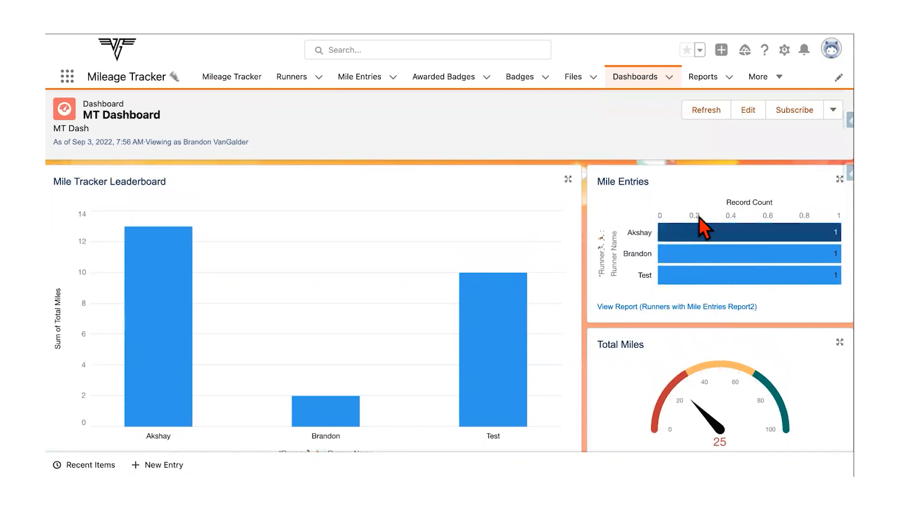
left_click(232, 77)
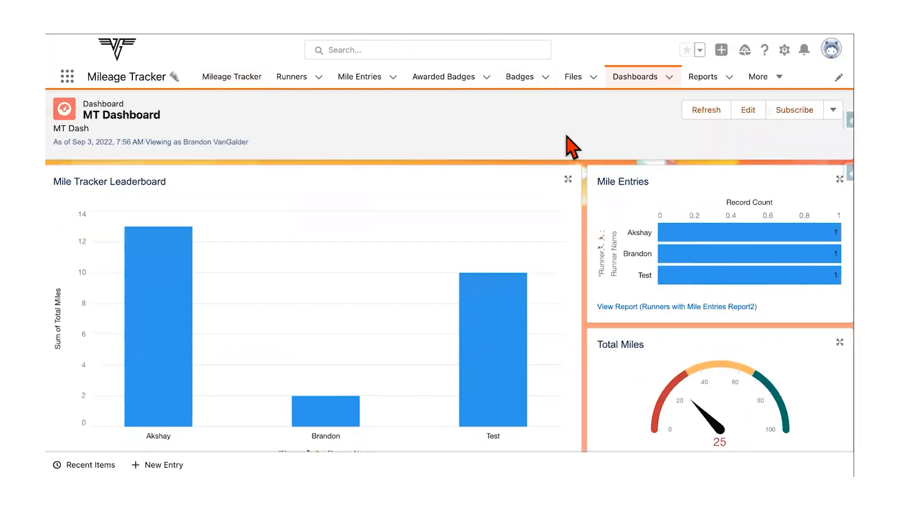
mouse_move(706, 244)
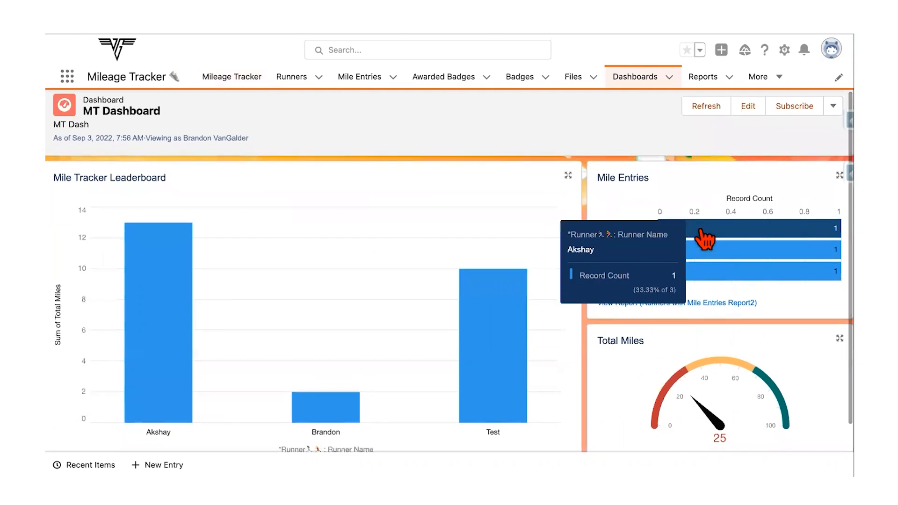
left_click(697, 107)
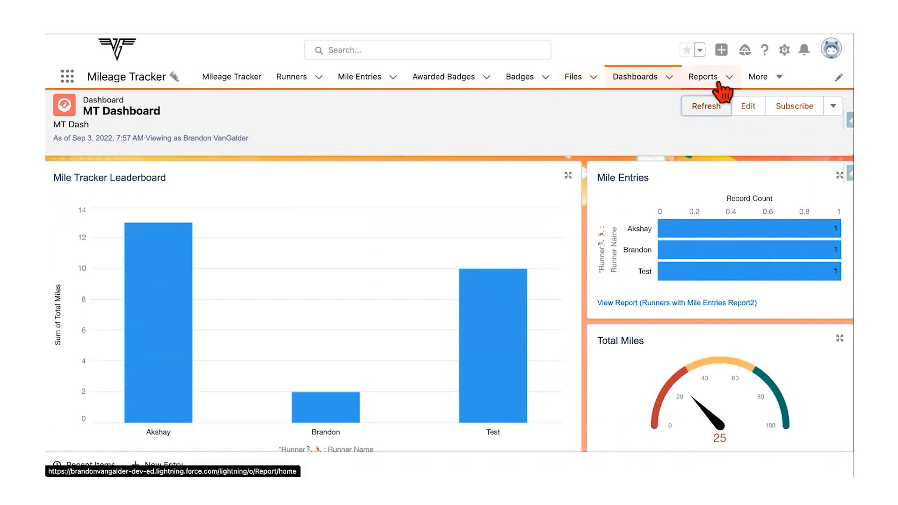
Open the source report of the Mile Entries chart, check its table, and start editing the report
left_click(627, 305)
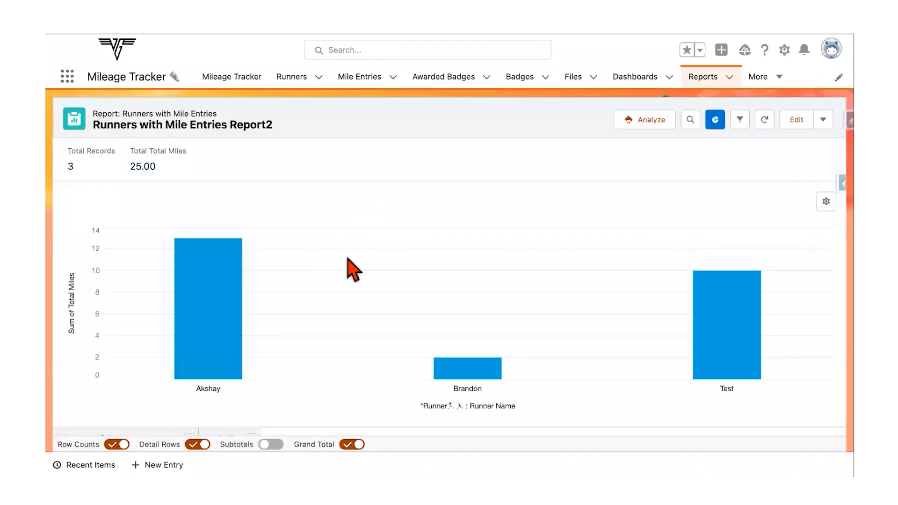
scroll(347, 259, "down", 3)
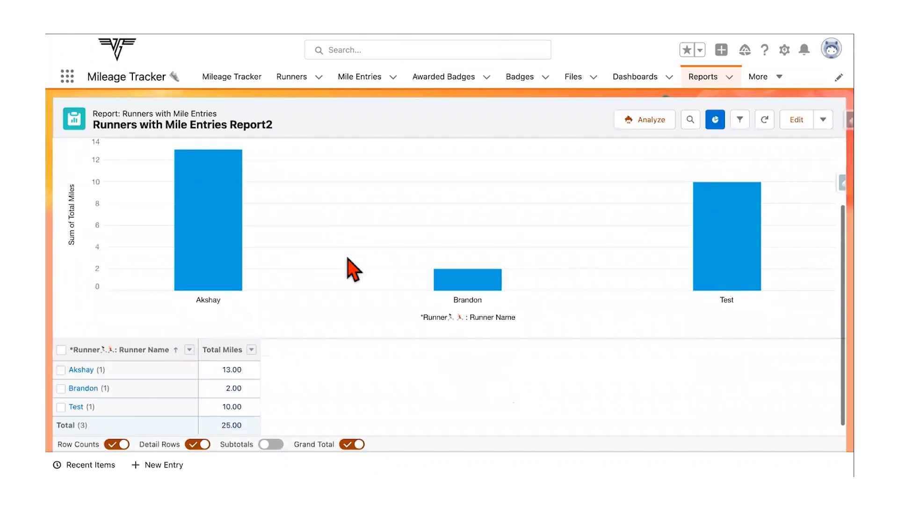
left_click(794, 122)
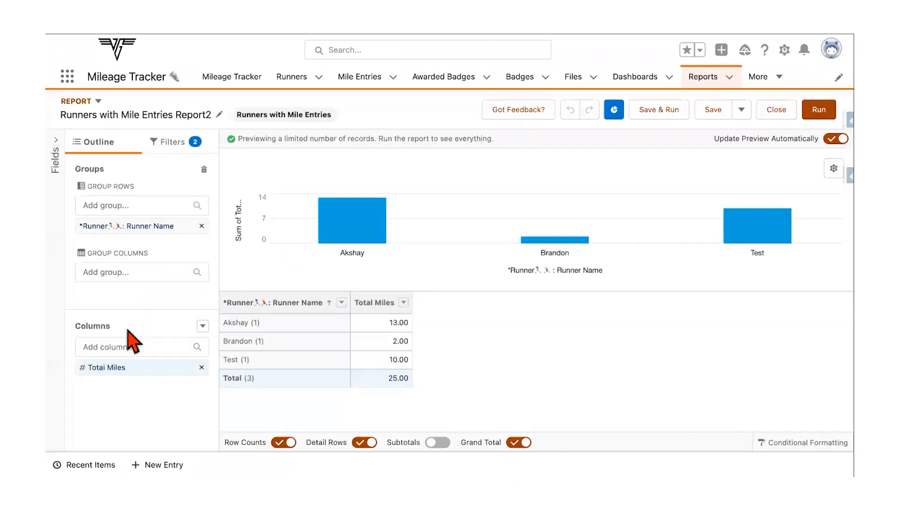
Add the Mile Entry: Mile Tracker Name column to Runners with Mile Entries Report2, then save and run the report
left_click(121, 346)
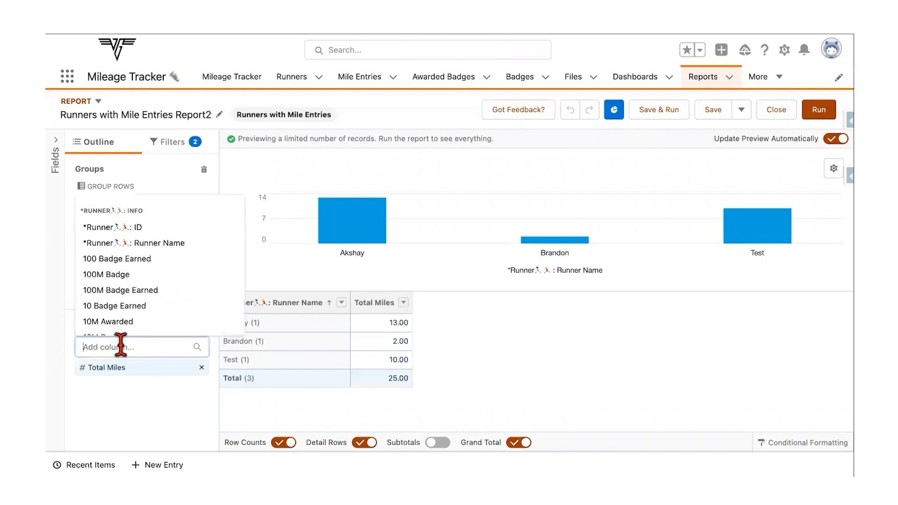
scroll(119, 278, "down", 3)
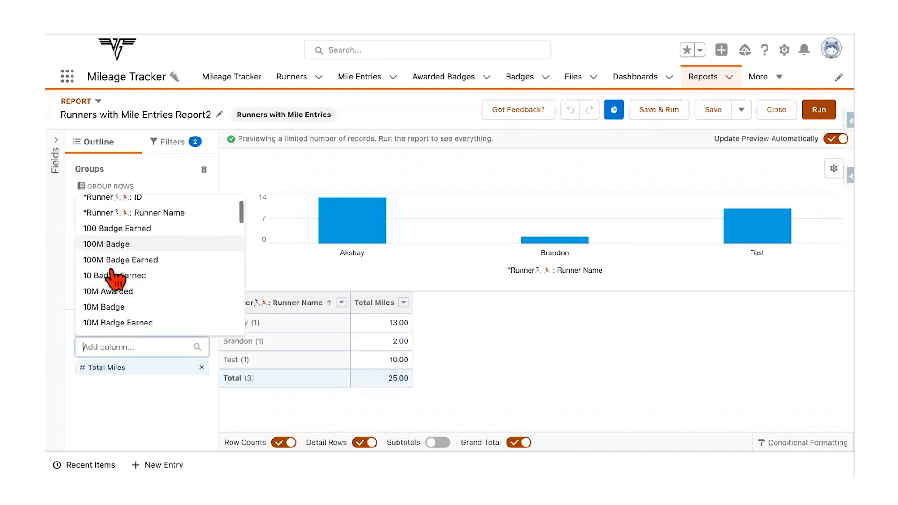
scroll(116, 279, "down", 10)
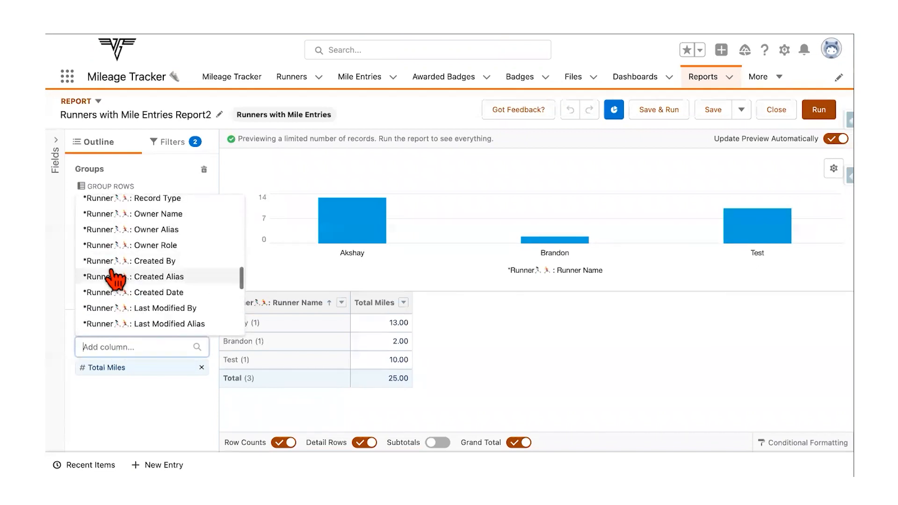
scroll(114, 280, "down", 3)
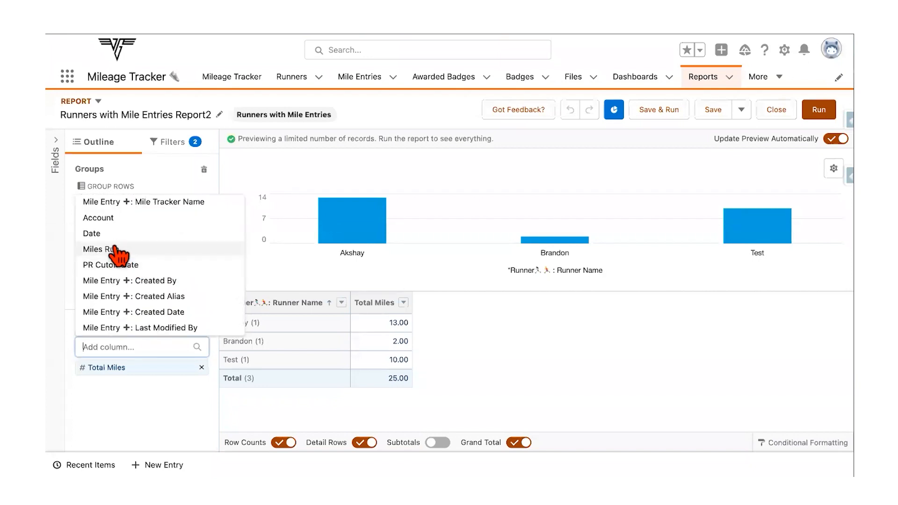
scroll(159, 276, "down", 2)
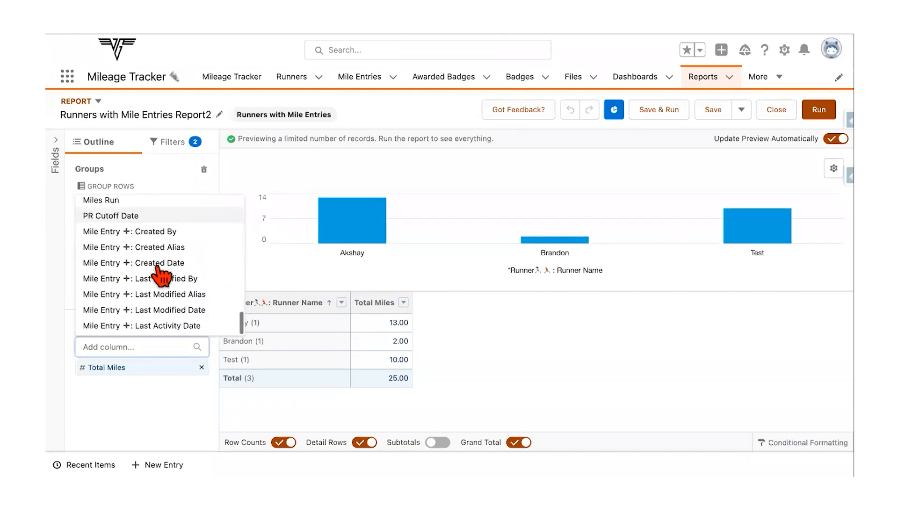
scroll(156, 261, "up", 3)
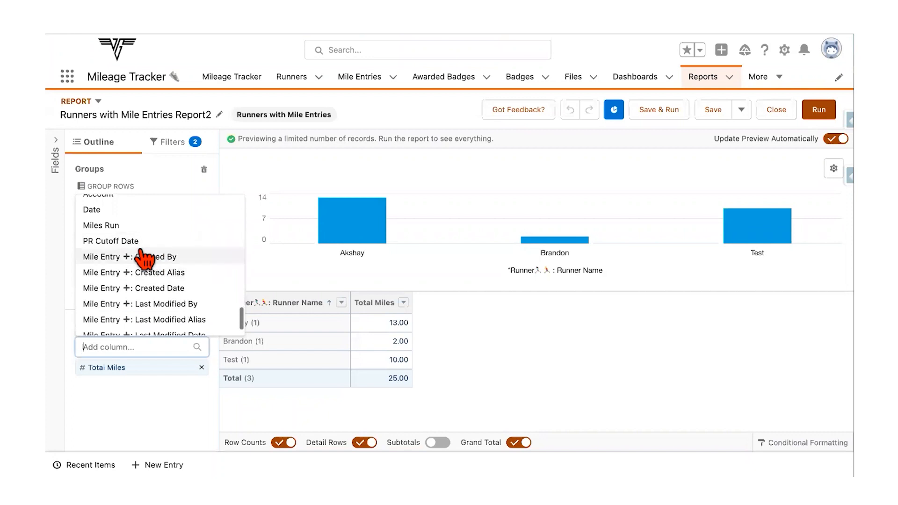
scroll(145, 259, "up", 1)
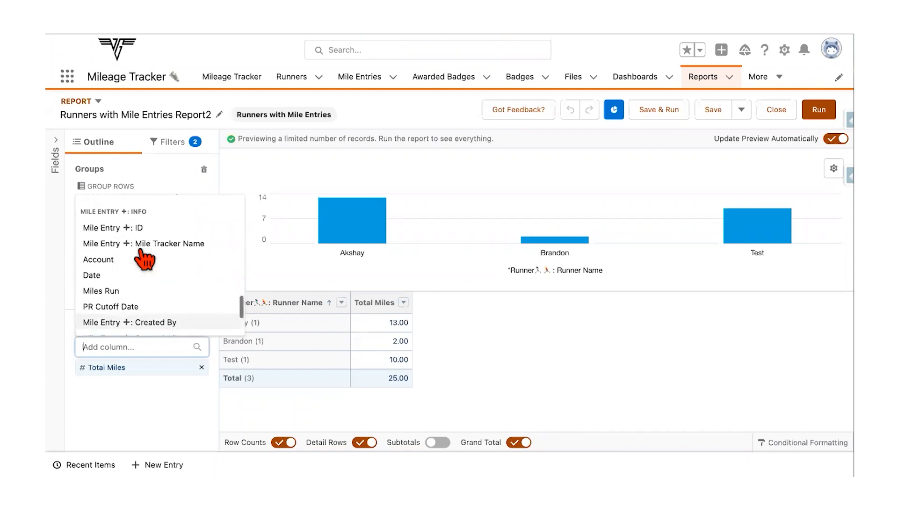
left_click(96, 244)
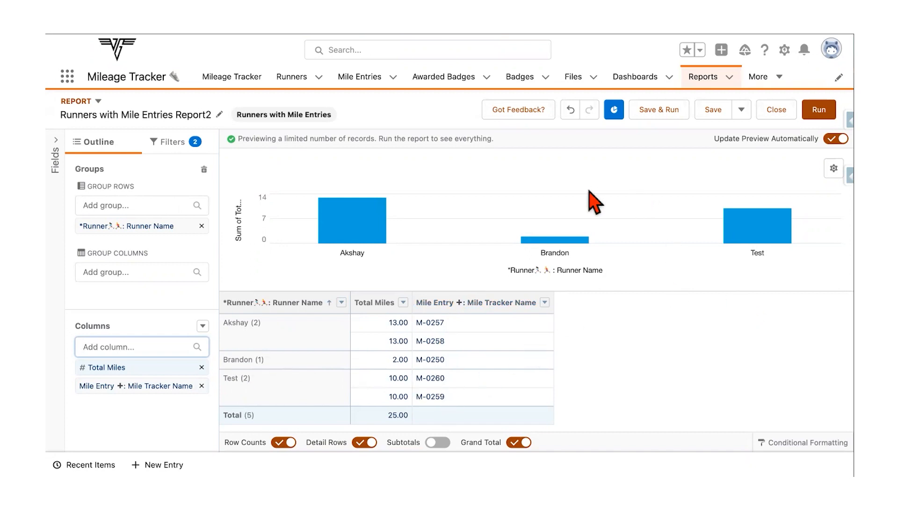
left_click(672, 118)
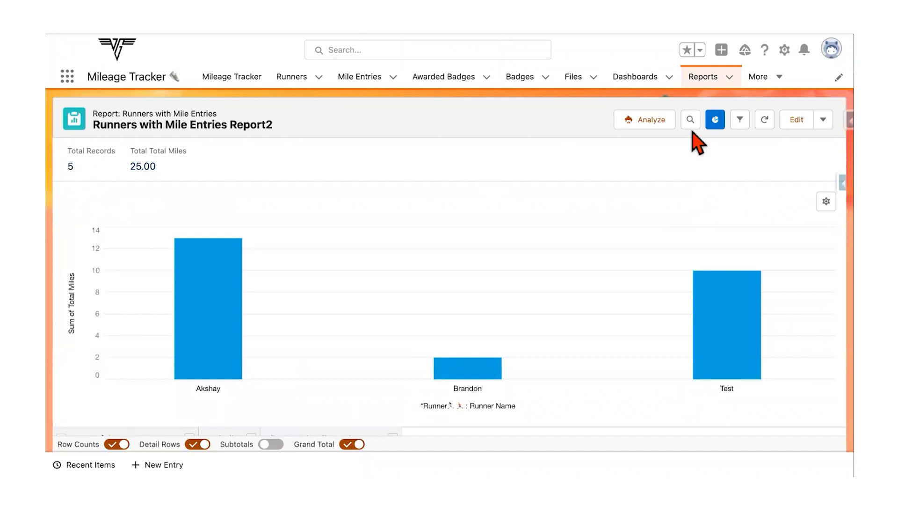
Return to the MT Dashboard and review its Mile Entries, Total Miles and Mile Tracker Leaderboard components
left_click(644, 84)
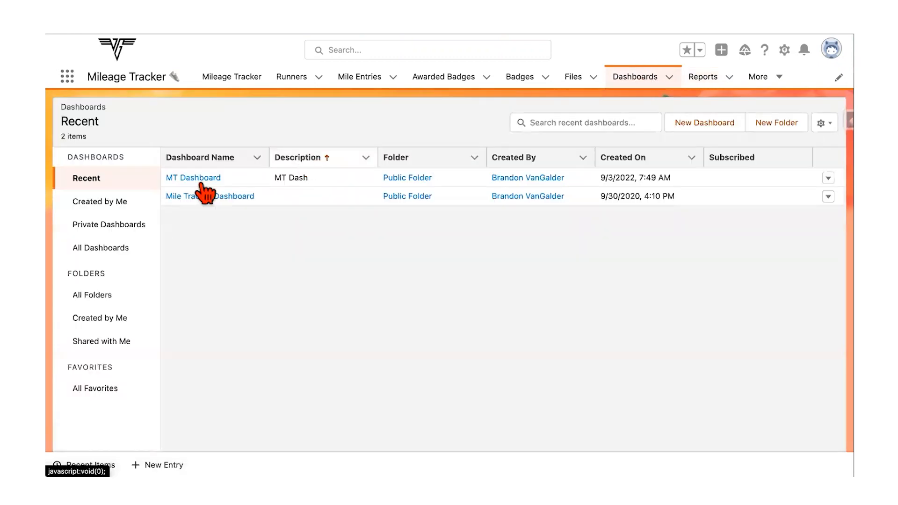
left_click(189, 183)
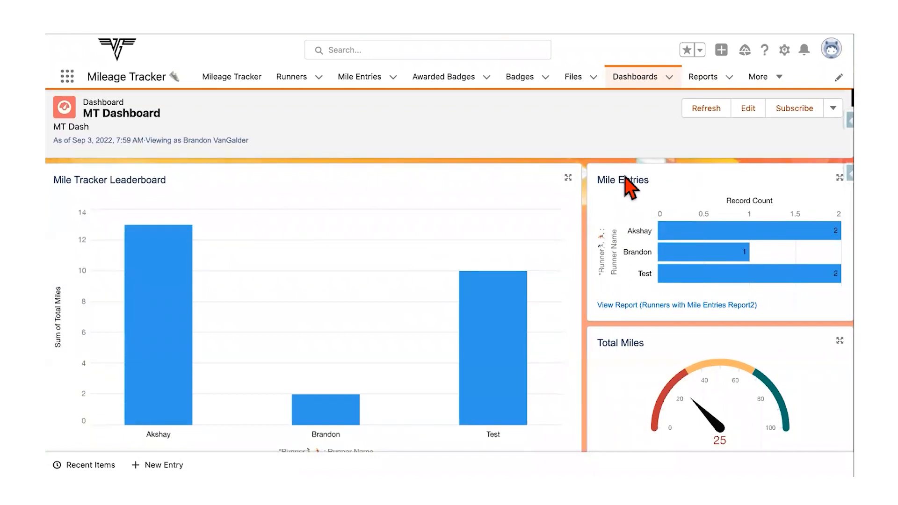
mouse_move(670, 236)
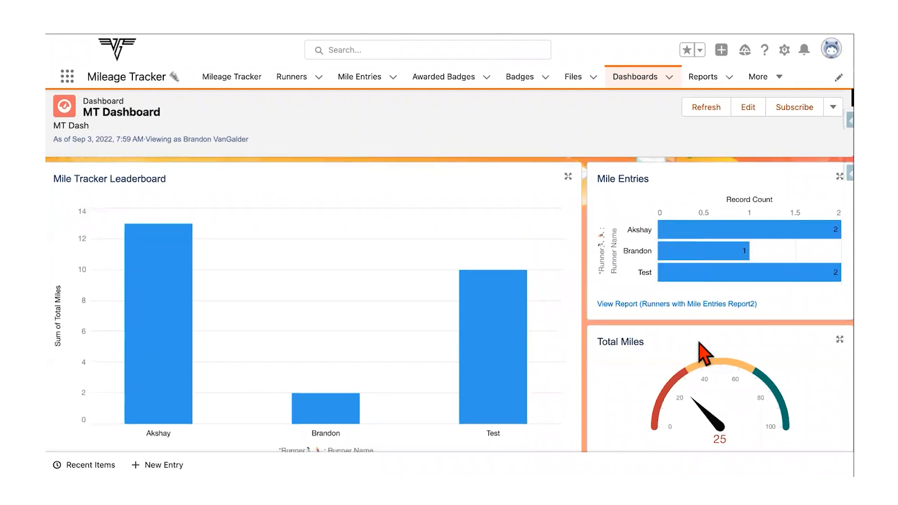
scroll(706, 357, "down", 1)
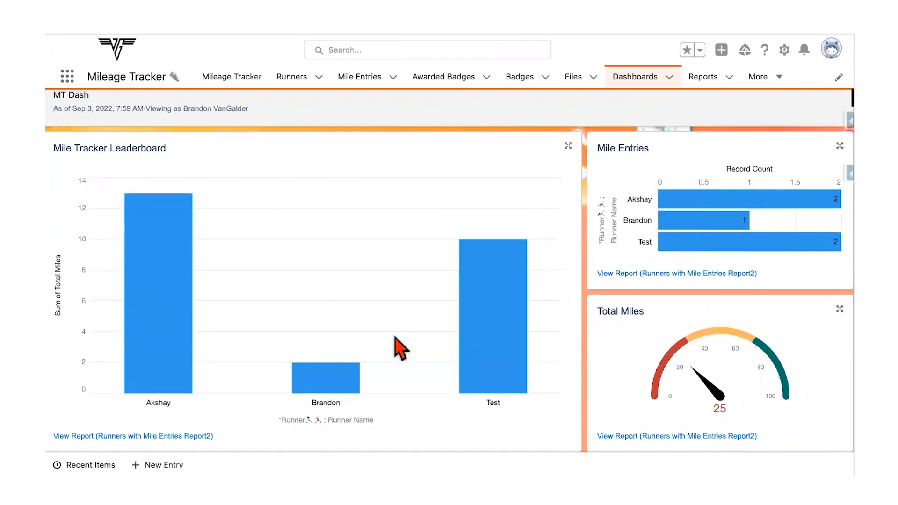
scroll(285, 293, "up", 1)
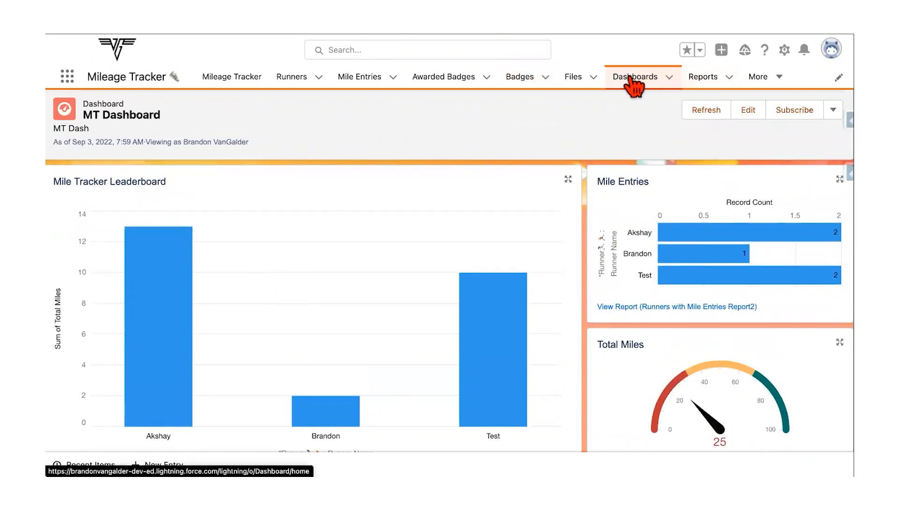
Open Setup and search its pages for "lightning app"
left_click(225, 80)
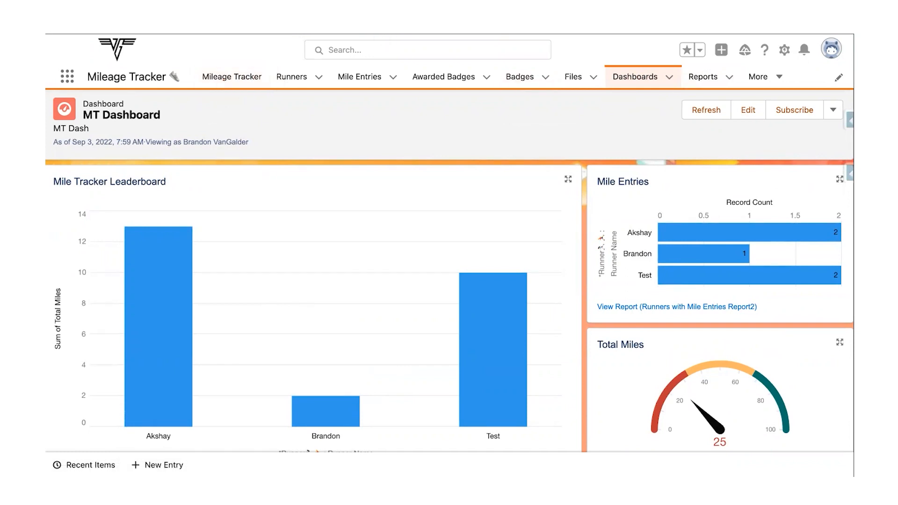
left_click(784, 50)
left_click(744, 82)
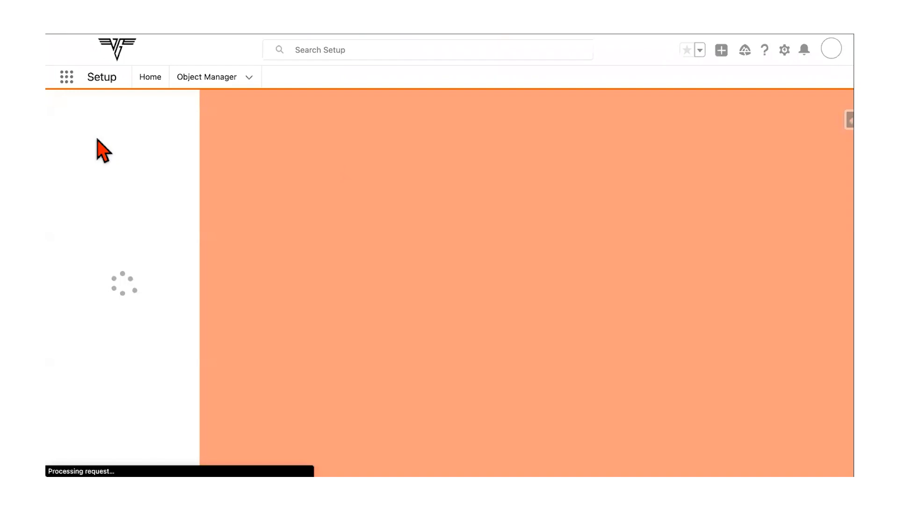
left_click(99, 113)
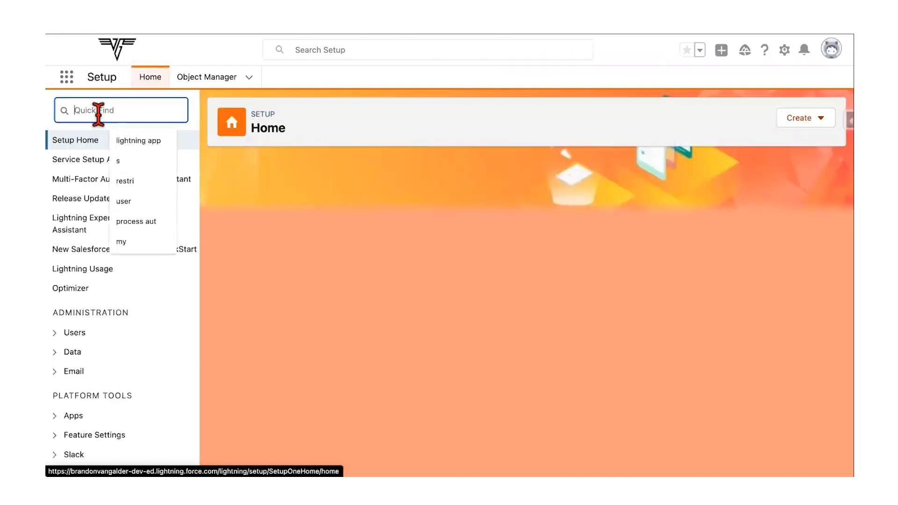
type("light")
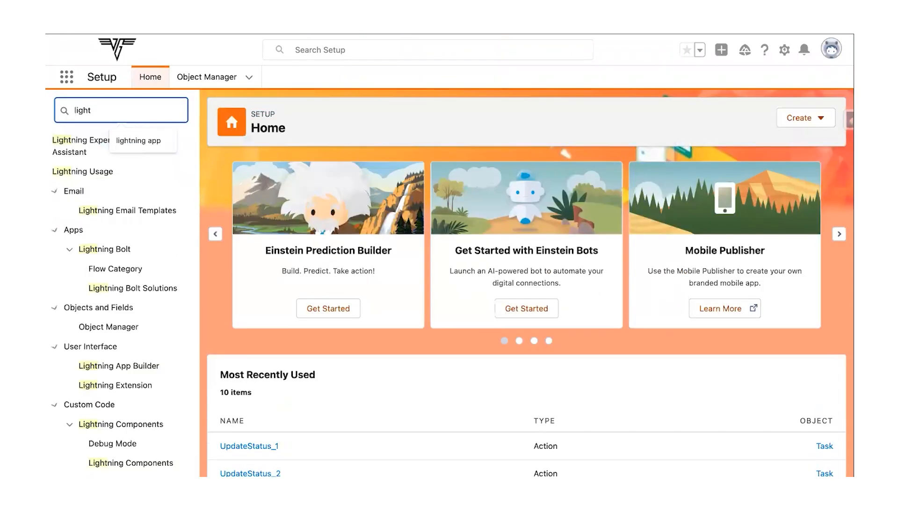
type("ning")
left_click(135, 140)
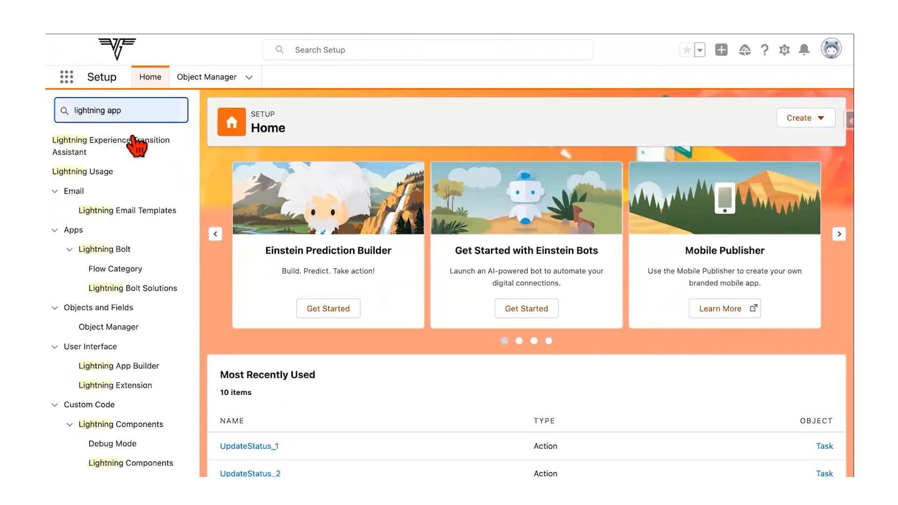
Open Lightning App Builder and look through the existing Lightning pages, including the Mileage Tracker app page
left_click(134, 161)
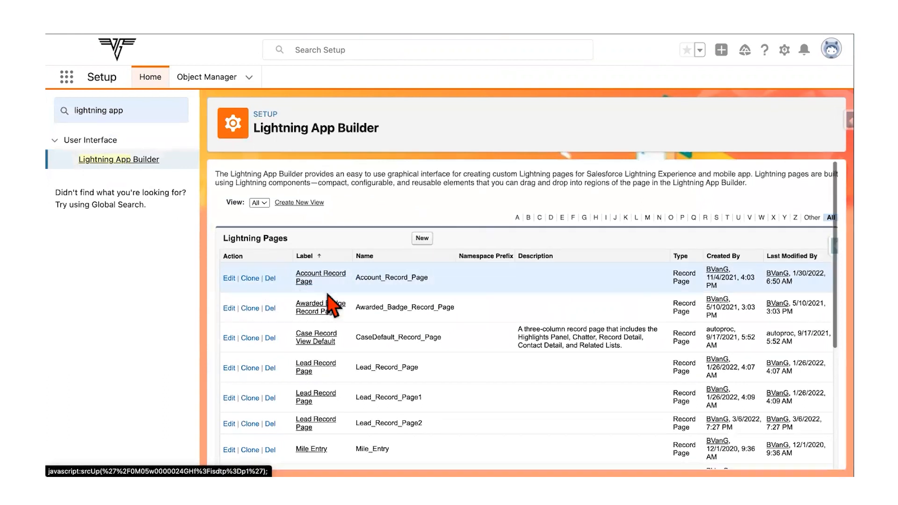
scroll(327, 299, "down", 2)
scroll(333, 306, "down", 4)
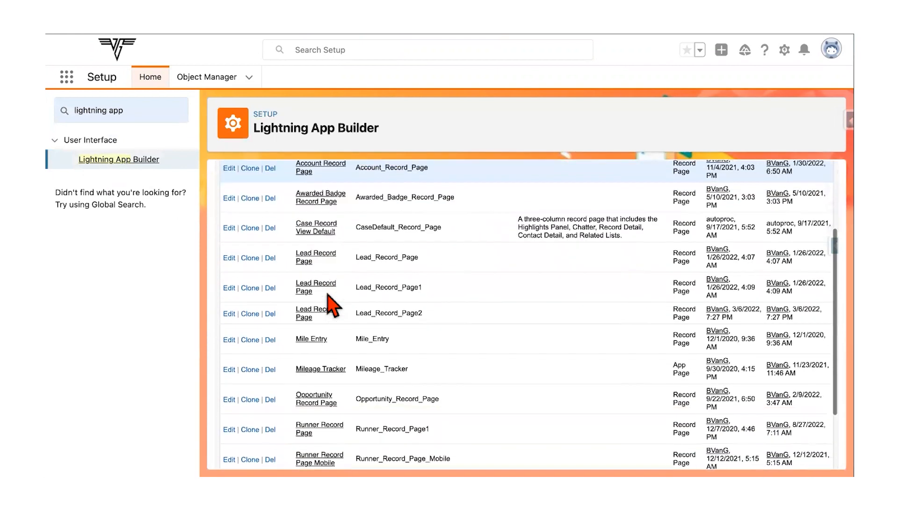
scroll(333, 306, "up", 1)
scroll(333, 306, "down", 3)
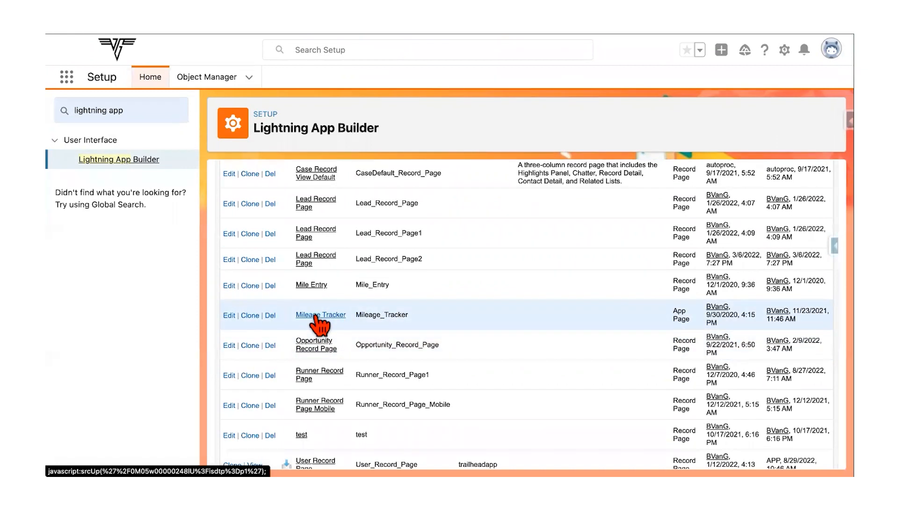
scroll(290, 332, "up", 5)
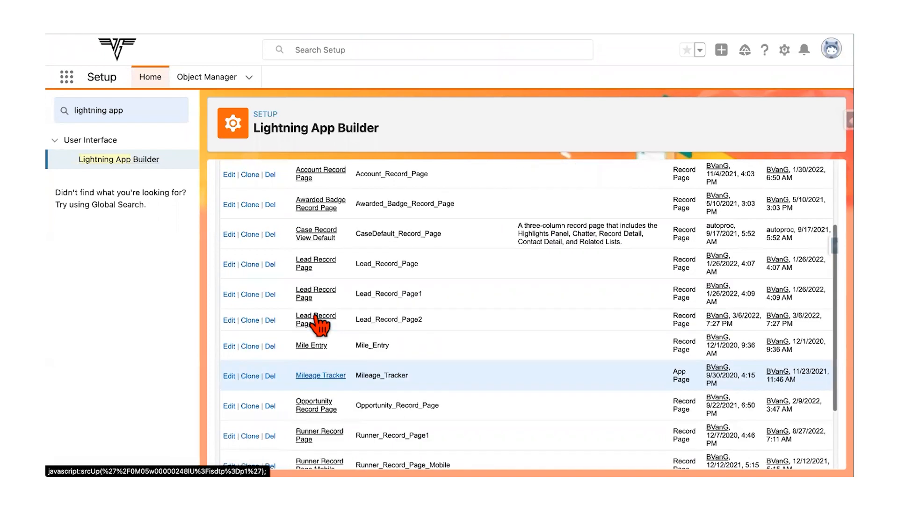
Start a new Lightning page, compare the Home Page and Record Page types, and choose App Page
left_click(422, 239)
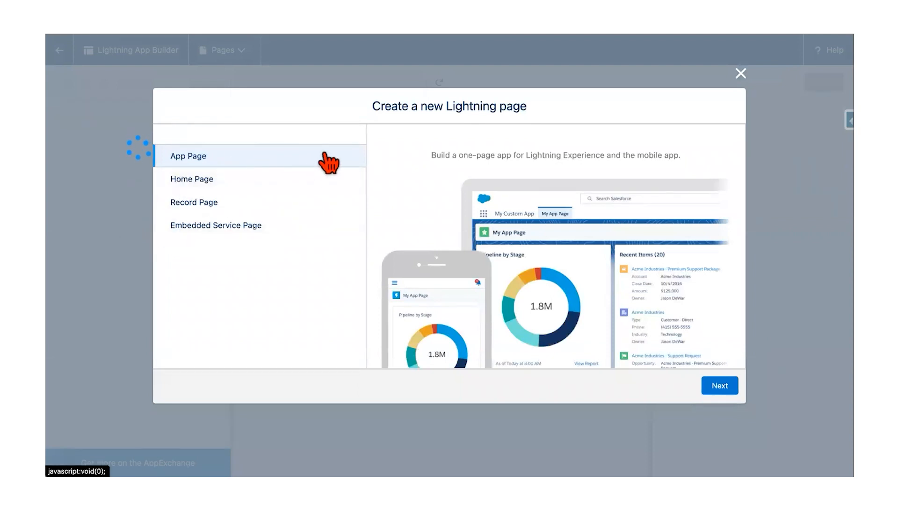
left_click(201, 159)
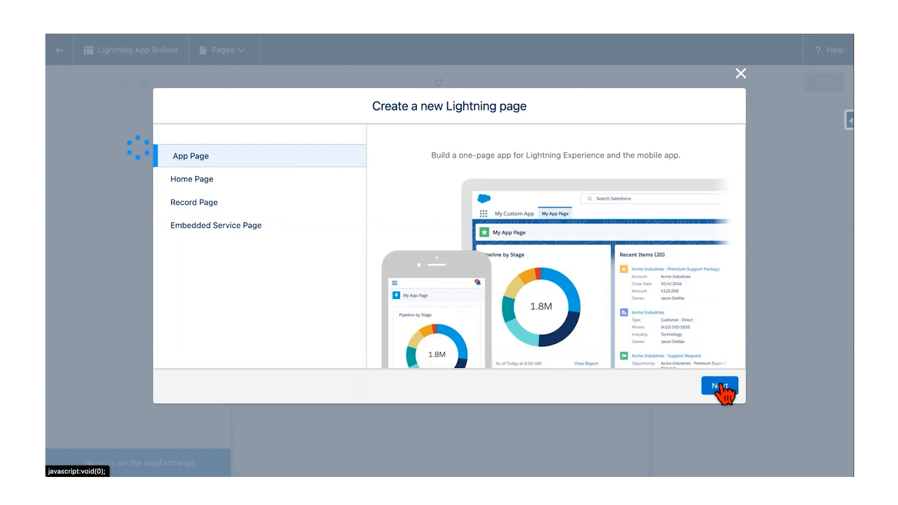
left_click(194, 184)
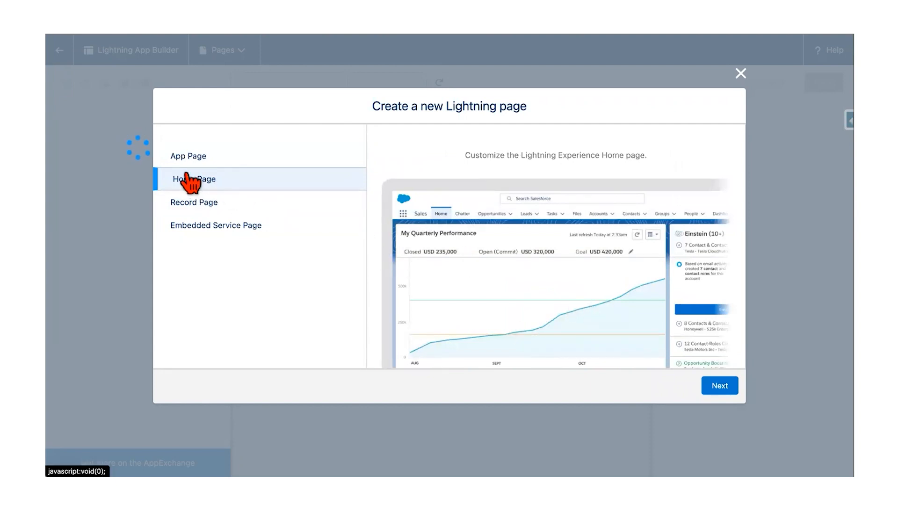
left_click(189, 155)
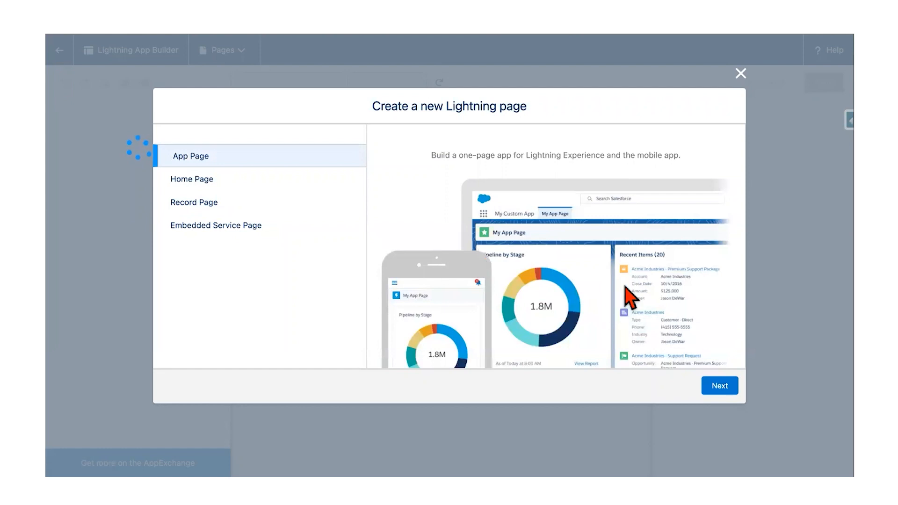
left_click(201, 201)
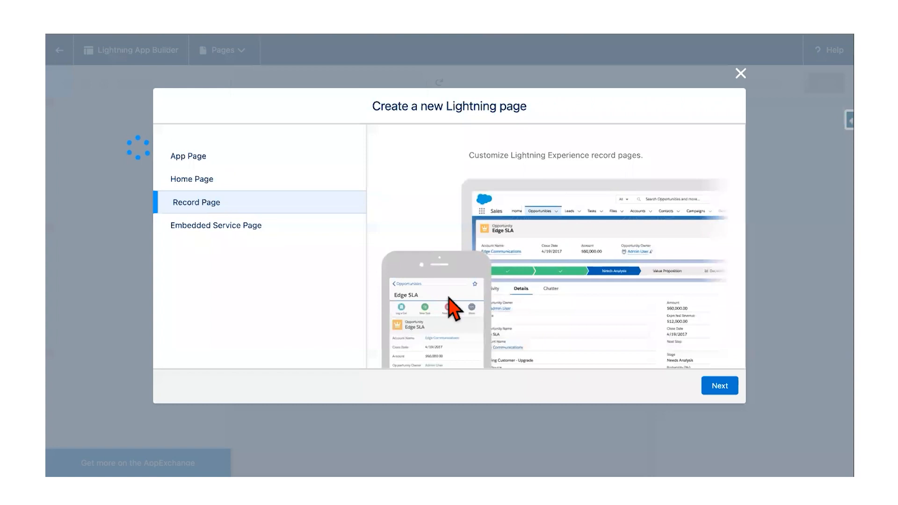
left_click(192, 159)
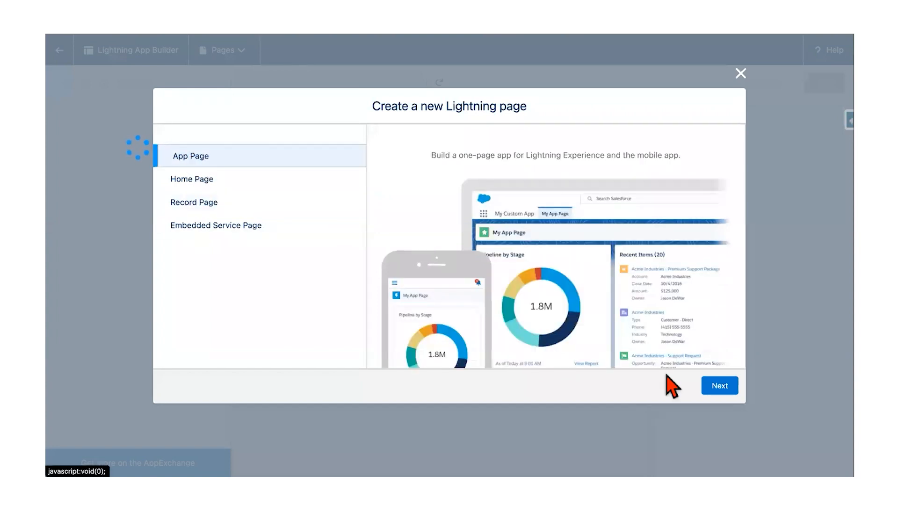
left_click(718, 386)
Label the new app page MT Page and continue to the template choice
left_click(427, 184)
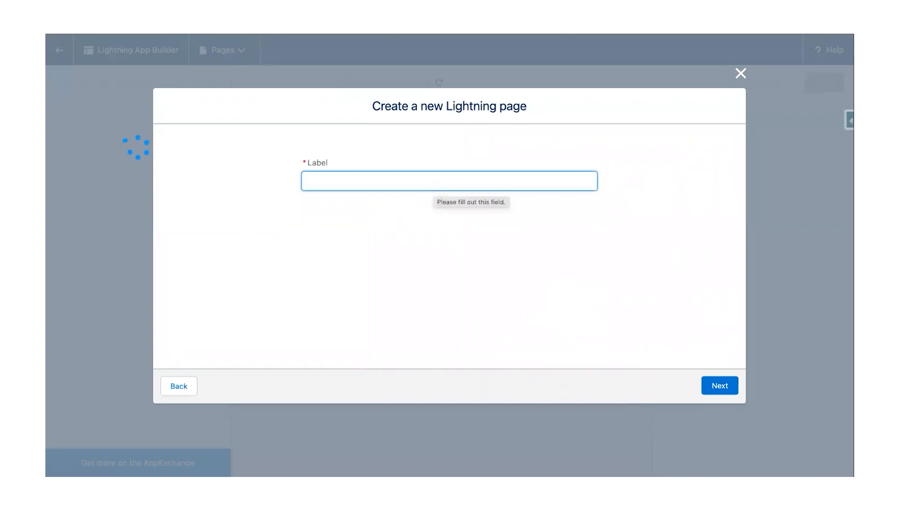
type("MT")
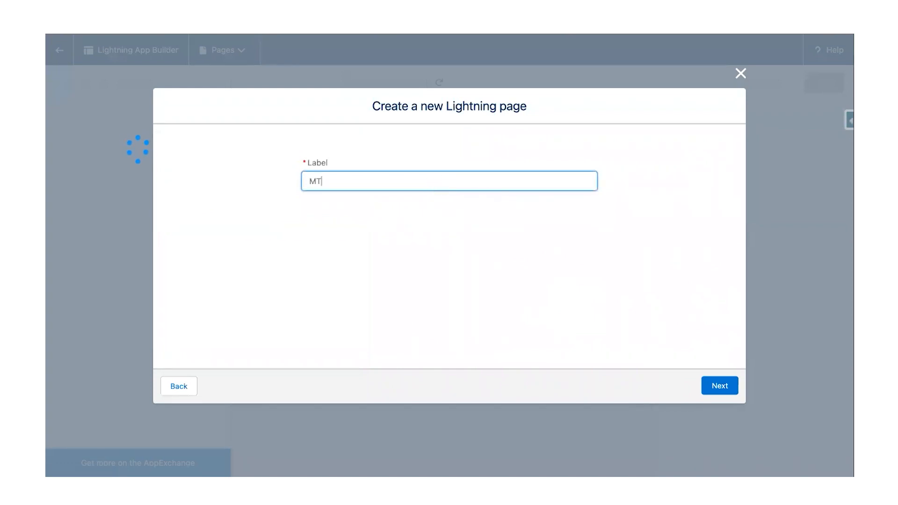
type(" Page")
left_click(716, 387)
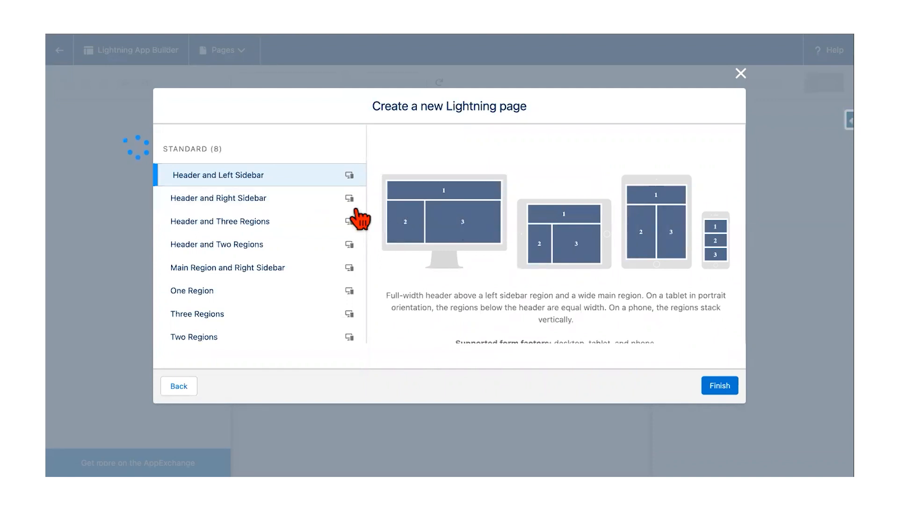
Compare the page layouts, create MT Page with the One Region template, and dismiss the introductory tip
left_click(228, 300)
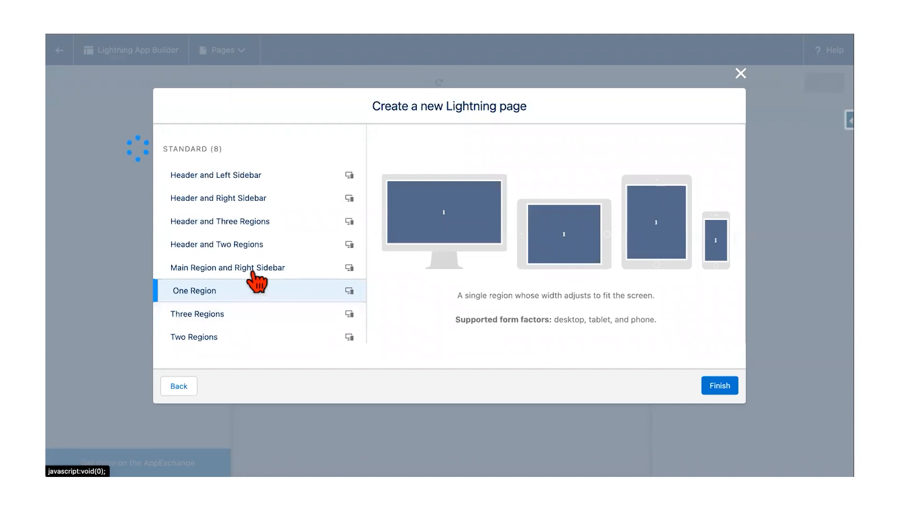
left_click(230, 268)
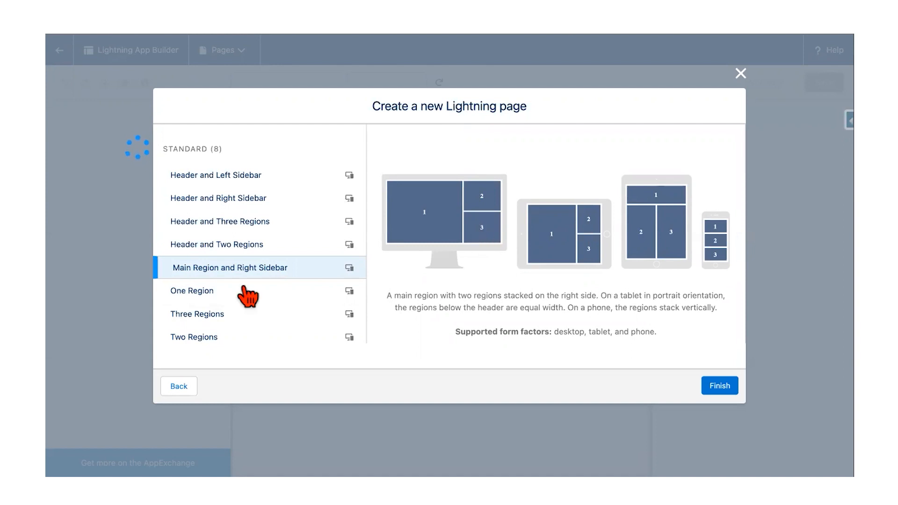
left_click(214, 293)
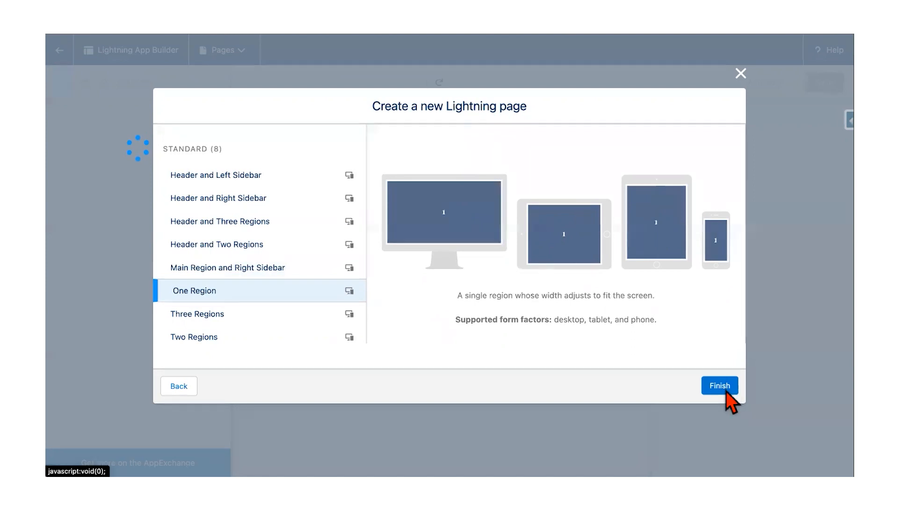
left_click(722, 383)
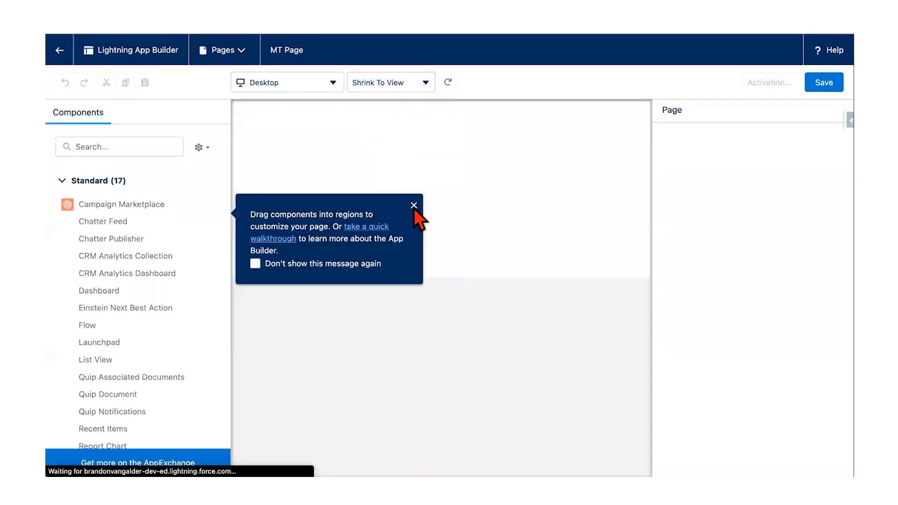
left_click(415, 204)
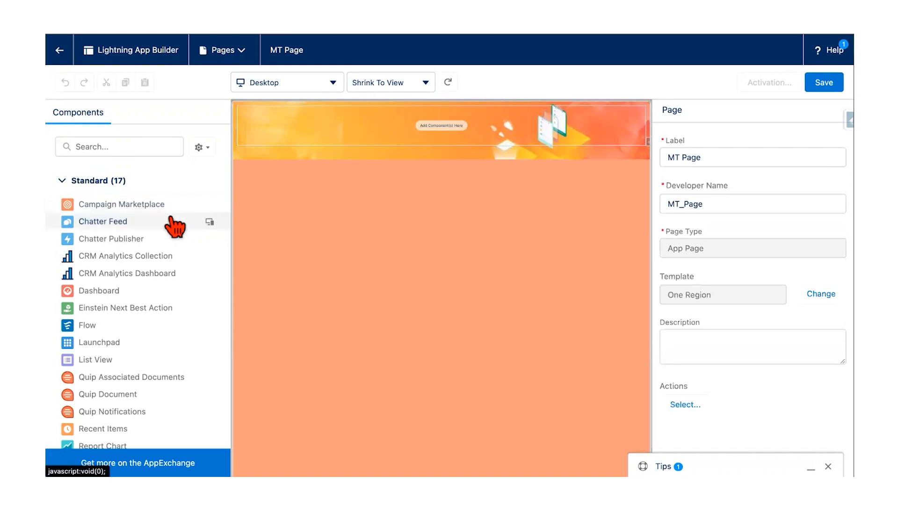
Add a Dashboard component to the page region and set it to MT Dashboard (Public Folder)
scroll(155, 233, "down", 1)
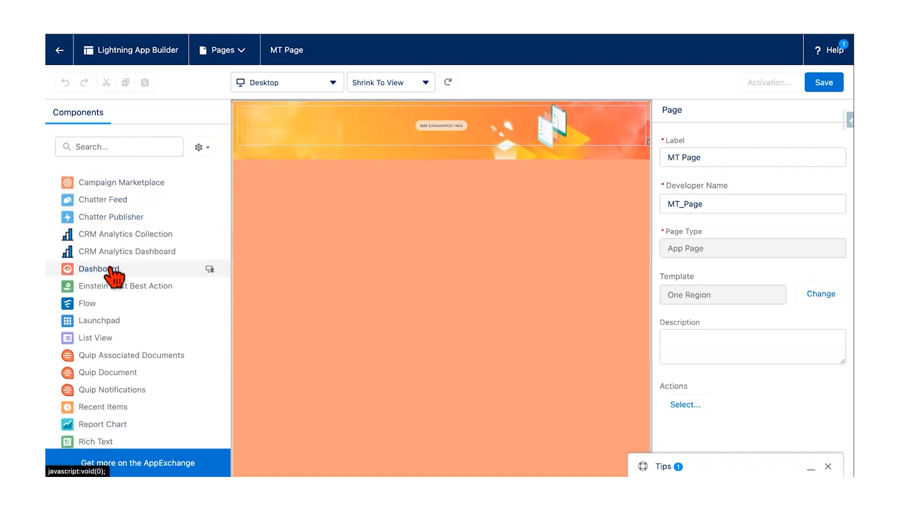
left_click_drag(111, 270, 398, 122)
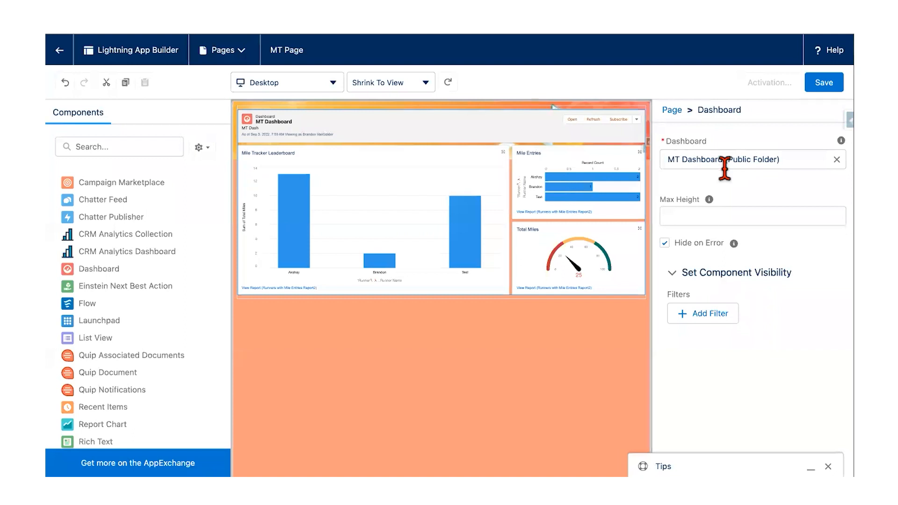
left_click(837, 159)
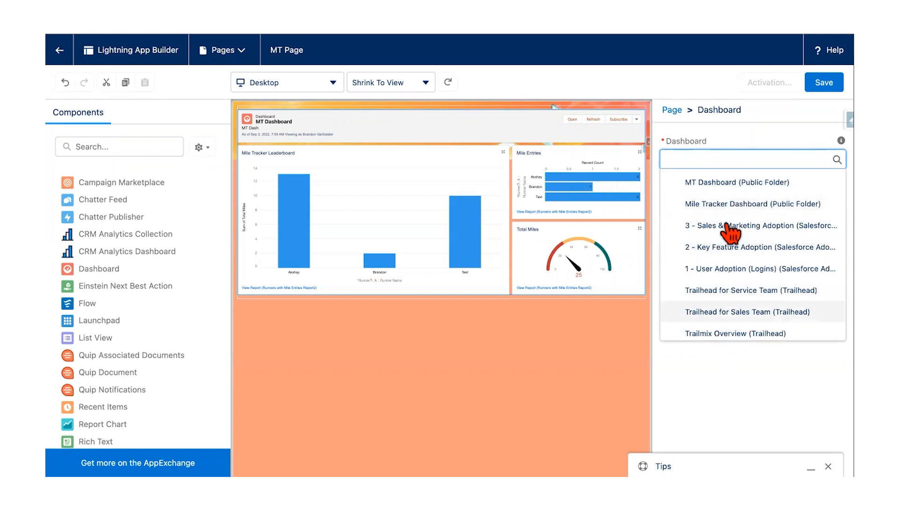
left_click(727, 185)
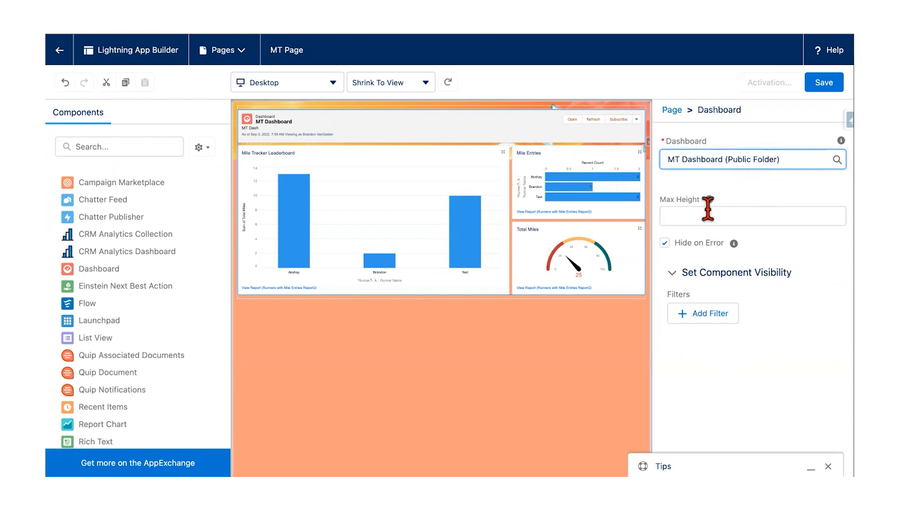
Check the allowed Max Height range of the Dashboard component and leave the field blank
mouse_move(710, 200)
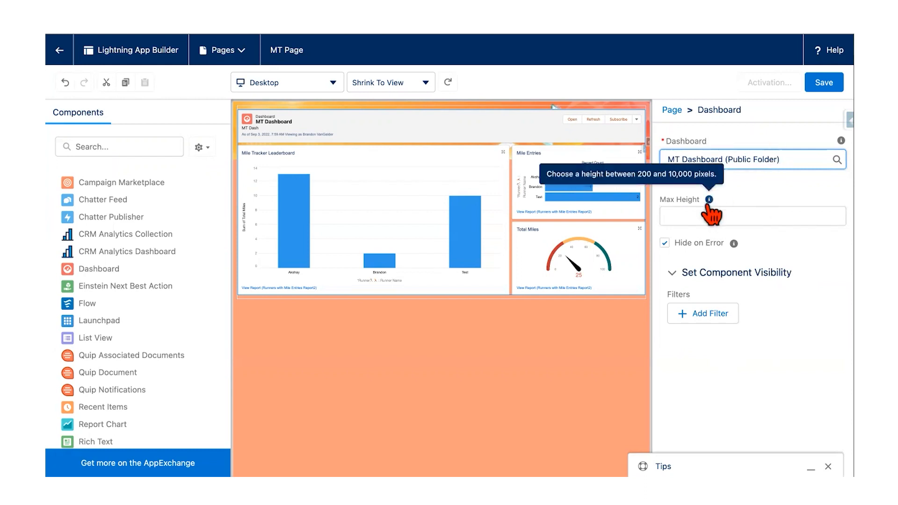
left_click(708, 218)
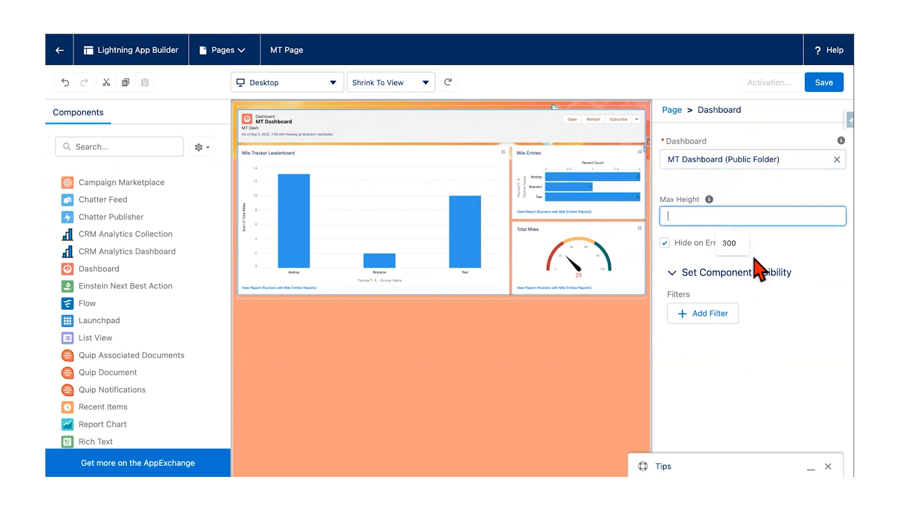
left_click(822, 314)
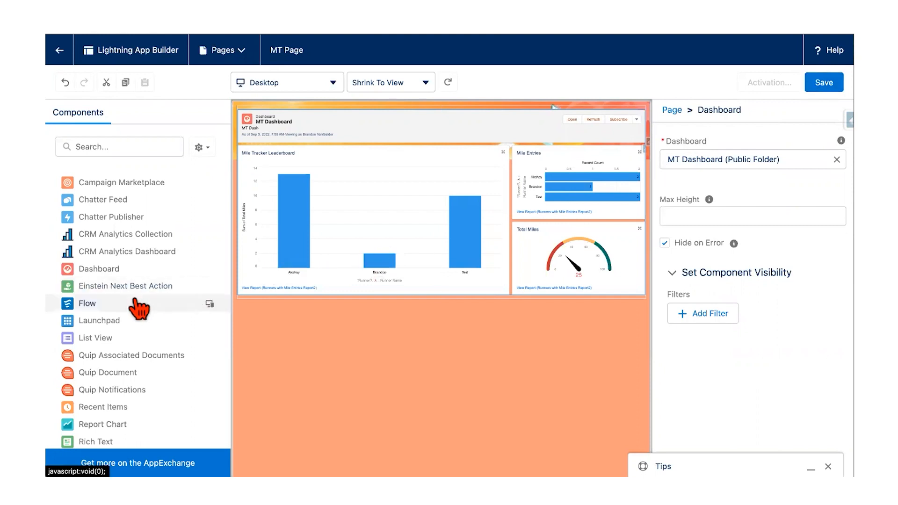
Try a Flow component below the dashboard on MT Page and delete it again
left_click_drag(91, 305, 273, 294)
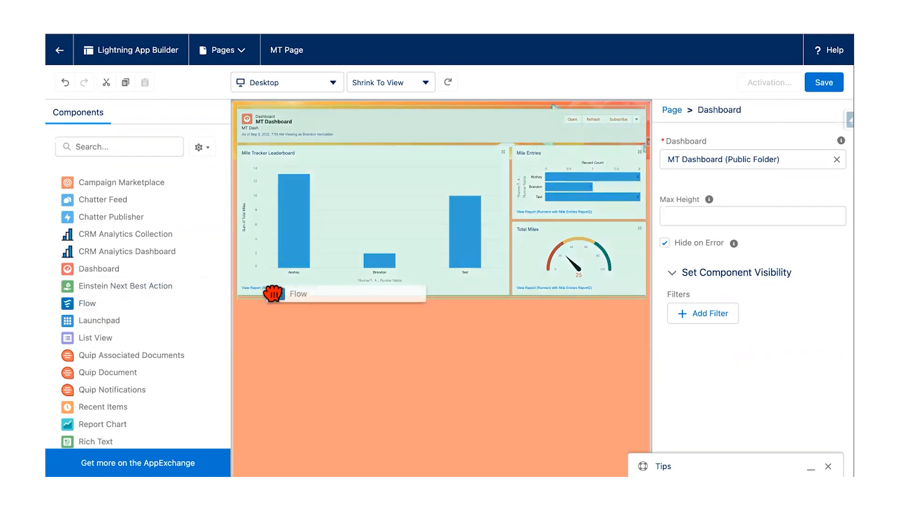
left_click_drag(273, 294, 275, 299)
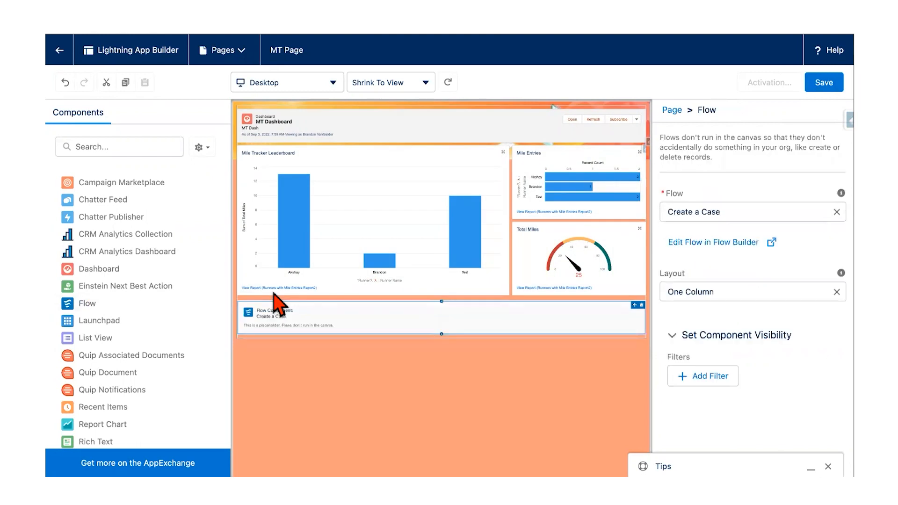
left_click(642, 306)
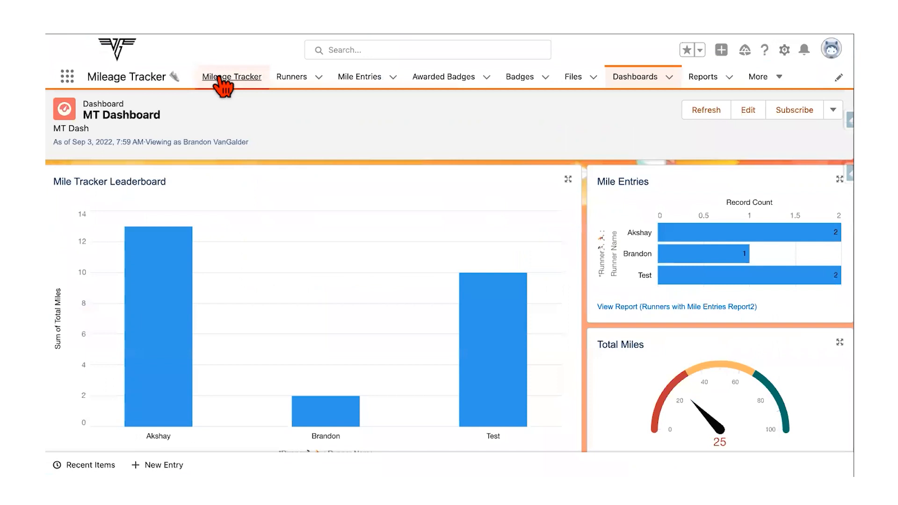
Open the existing Mileage Tracker page in the Mileage Tracker app and review its components as a reference for MT Page
left_click(219, 77)
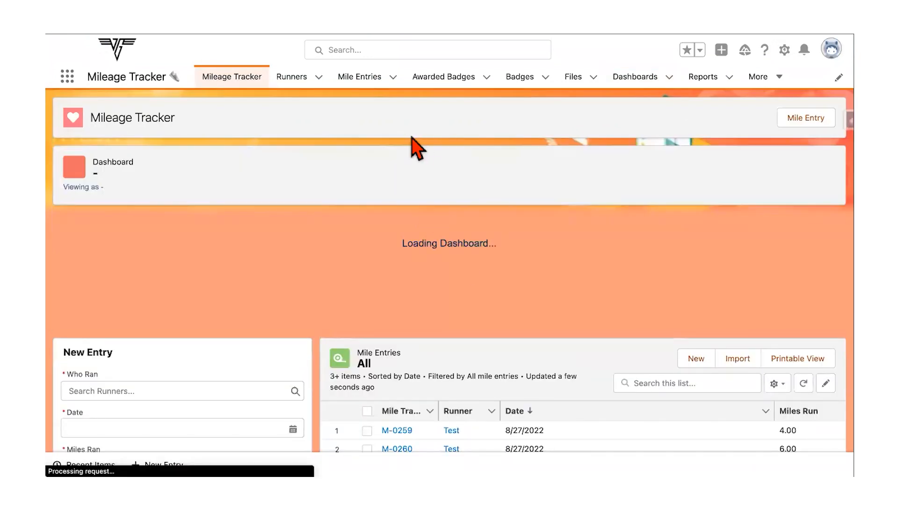
scroll(412, 280, "down", 3)
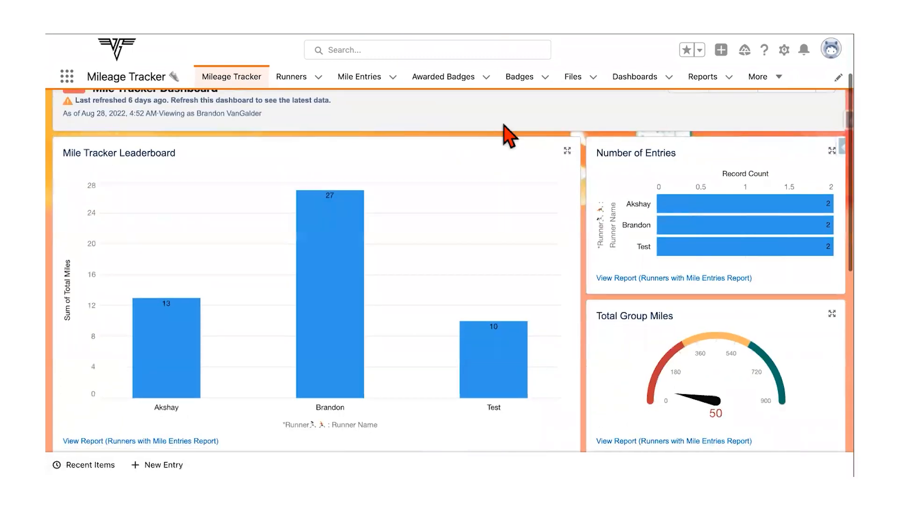
scroll(507, 135, "down", 8)
scroll(215, 299, "down", 1)
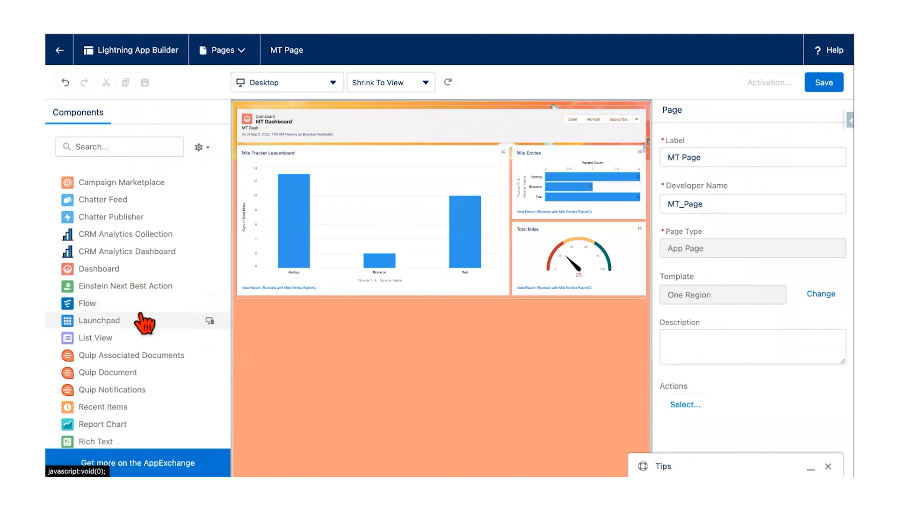
Add a List View component directly below the MT Dashboard on MT Page
scroll(146, 323, "down", 1)
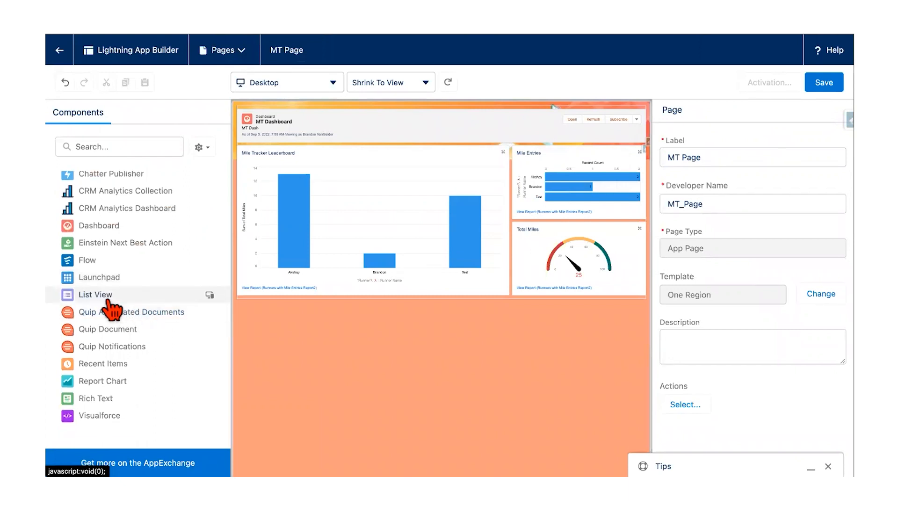
mouse_move(106, 305)
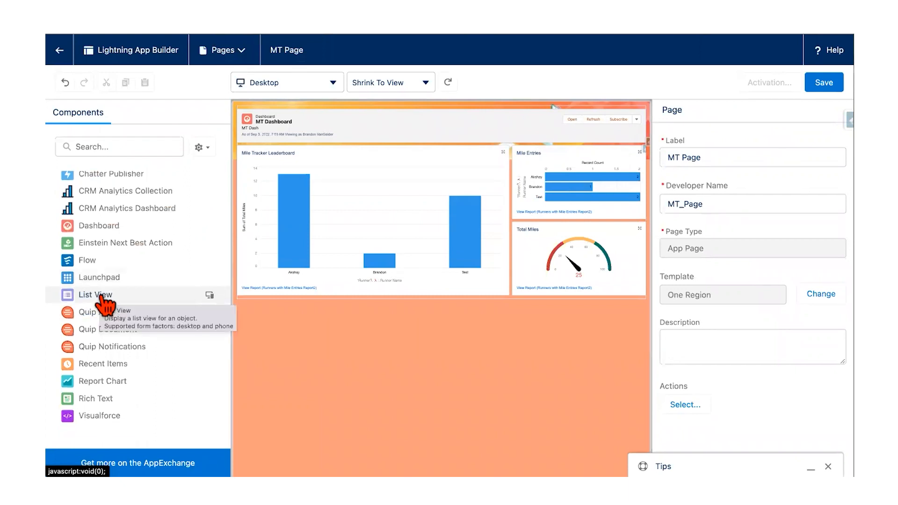
scroll(105, 305, "down", 1)
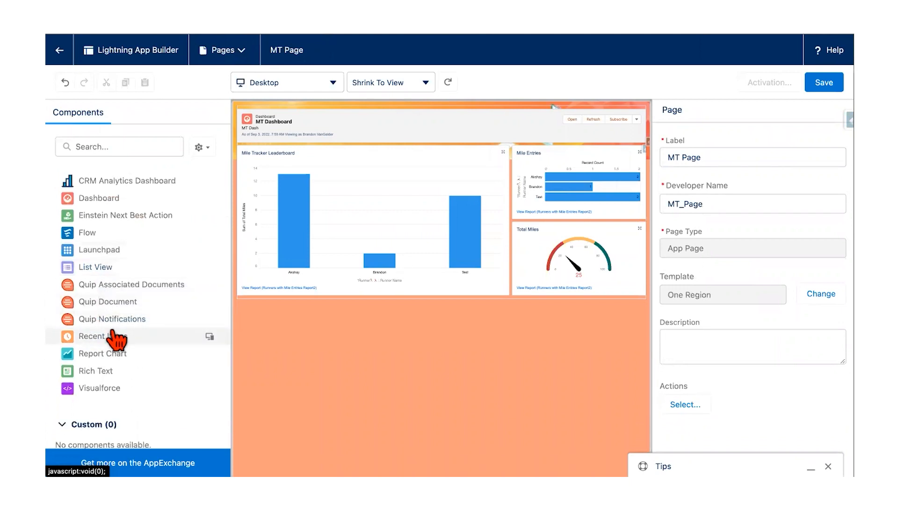
scroll(120, 371, "up", 3)
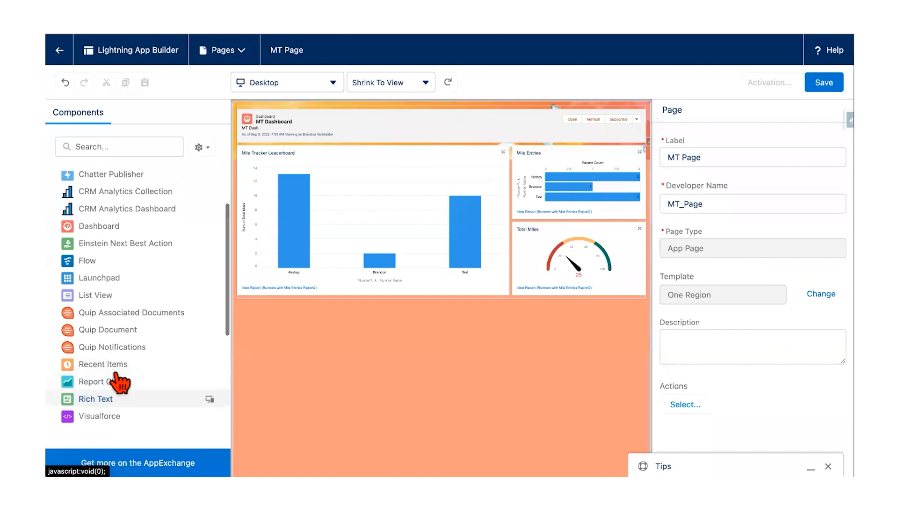
scroll(114, 369, "up", 1)
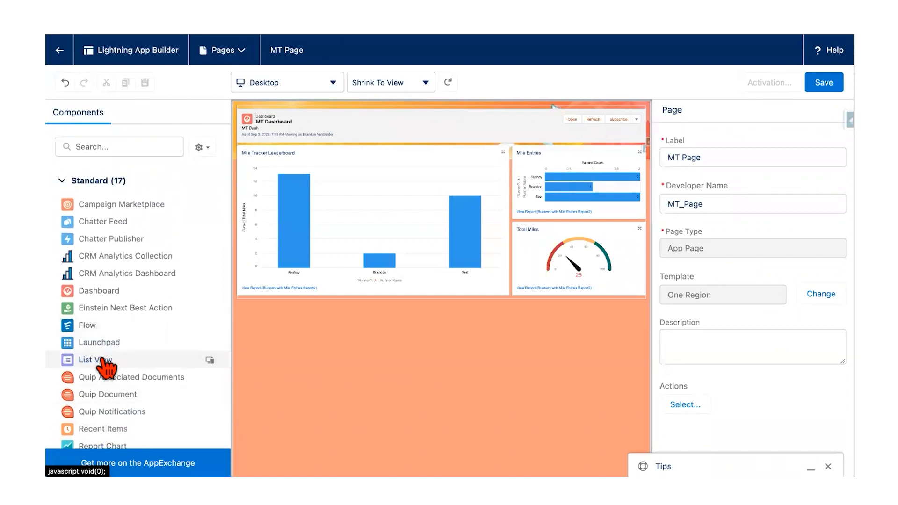
left_click_drag(102, 360, 284, 302)
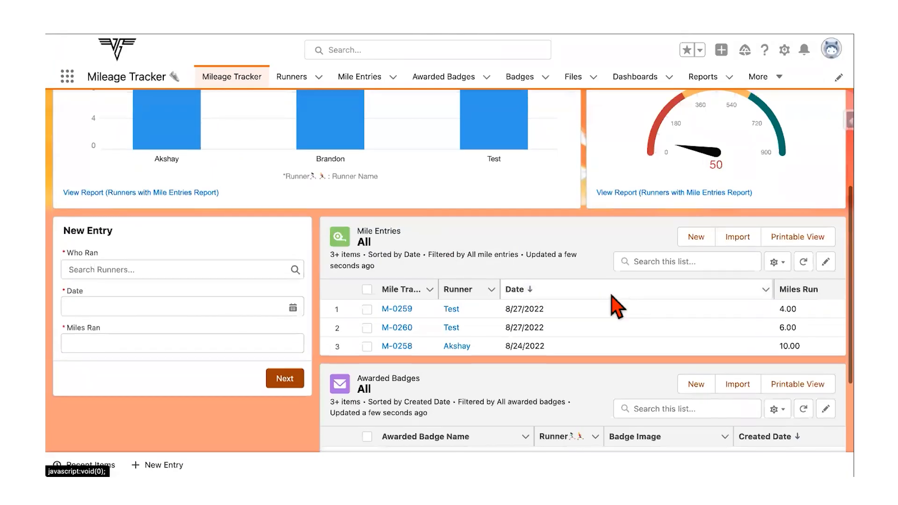
Examine the Mile Entries and Awarded Badges list views on the existing Mileage Tracker page as a reference for MT Page
scroll(608, 300, "down", 1)
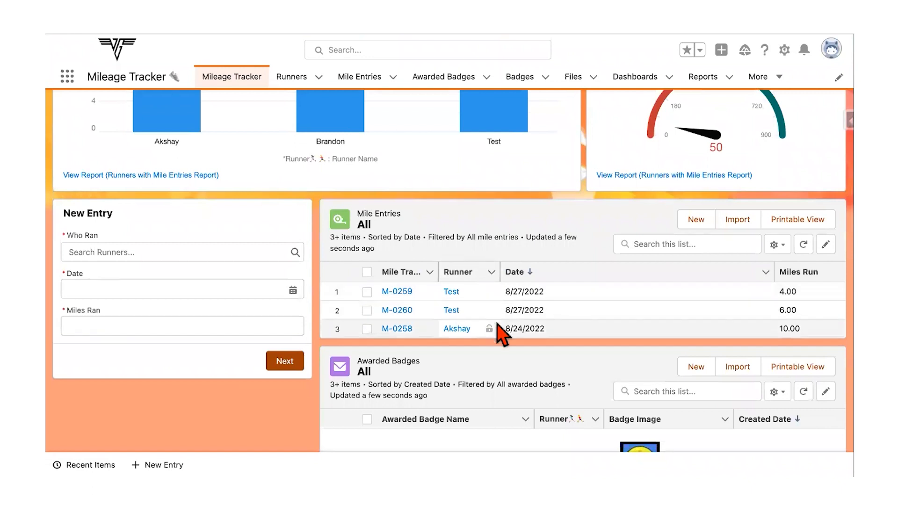
scroll(496, 304, "down", 1)
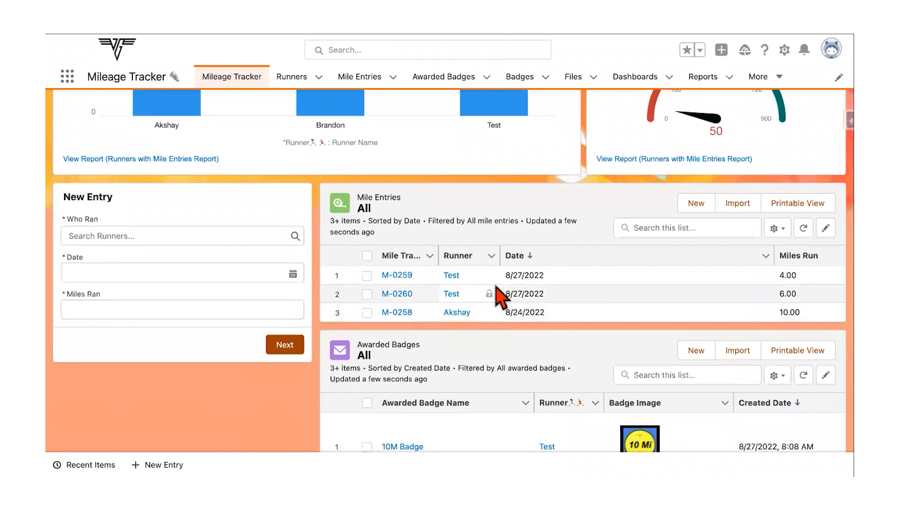
scroll(497, 289, "down", 1)
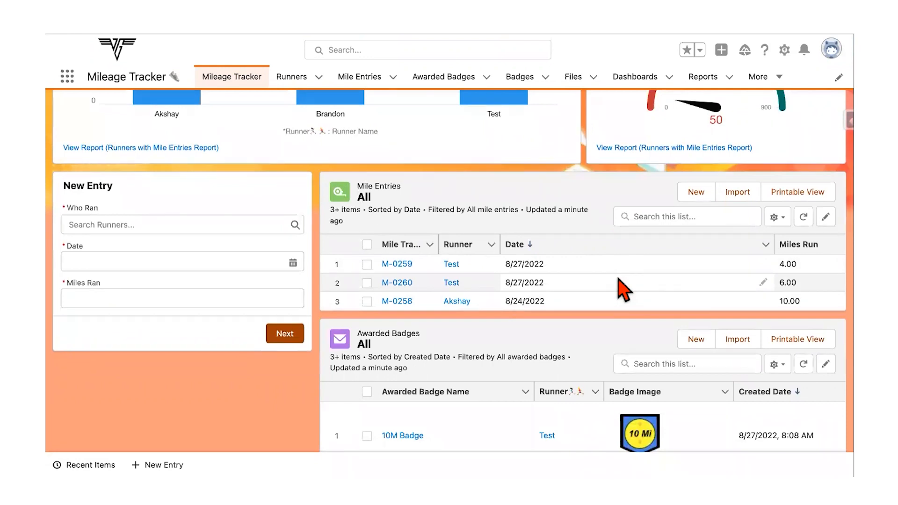
scroll(608, 281, "down", 5)
scroll(585, 258, "down", 1)
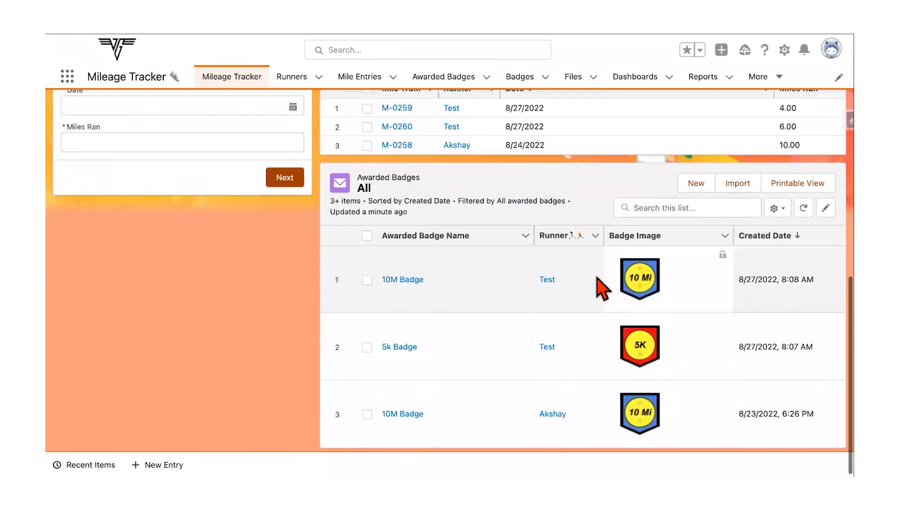
scroll(514, 274, "up", 1)
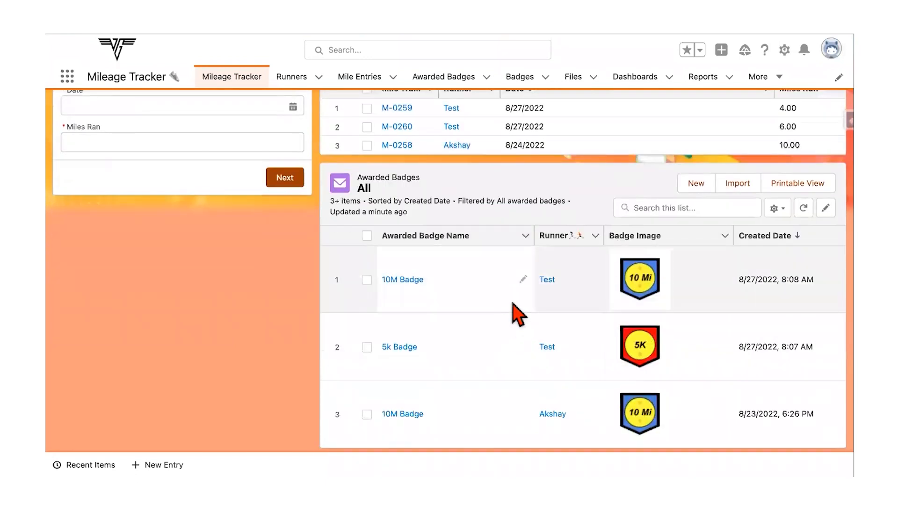
scroll(517, 290, "down", 1)
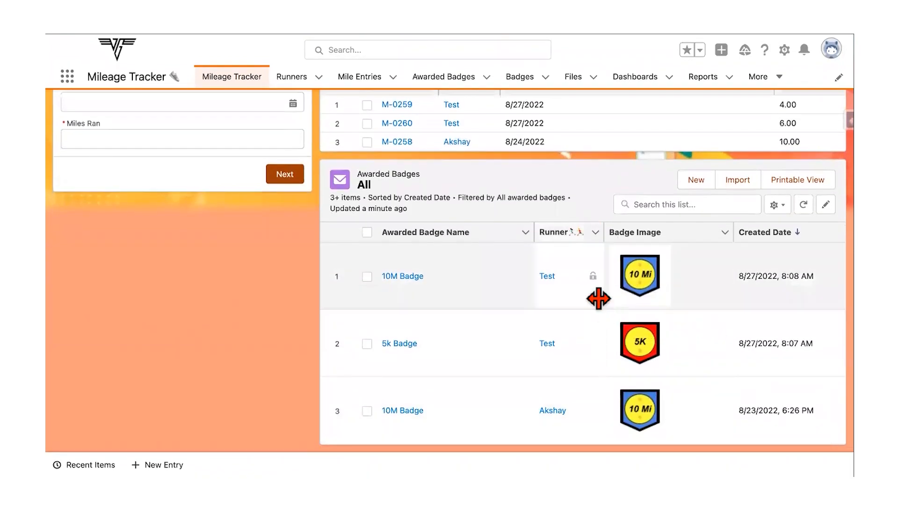
scroll(599, 281, "up", 3)
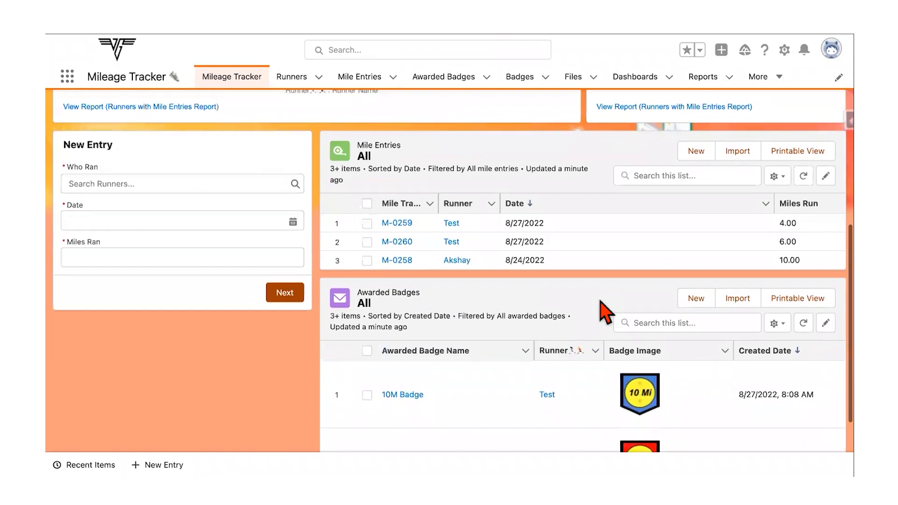
scroll(585, 309, "up", 3)
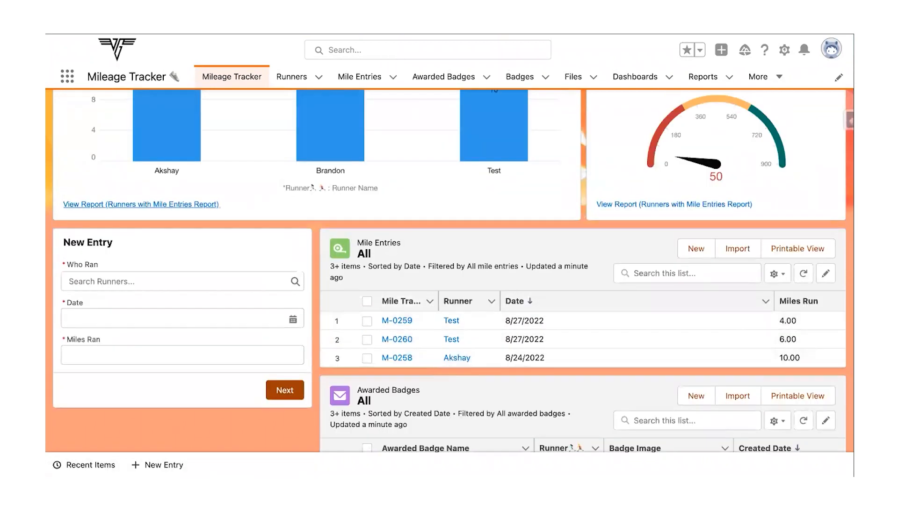
mouse_move(401, 38)
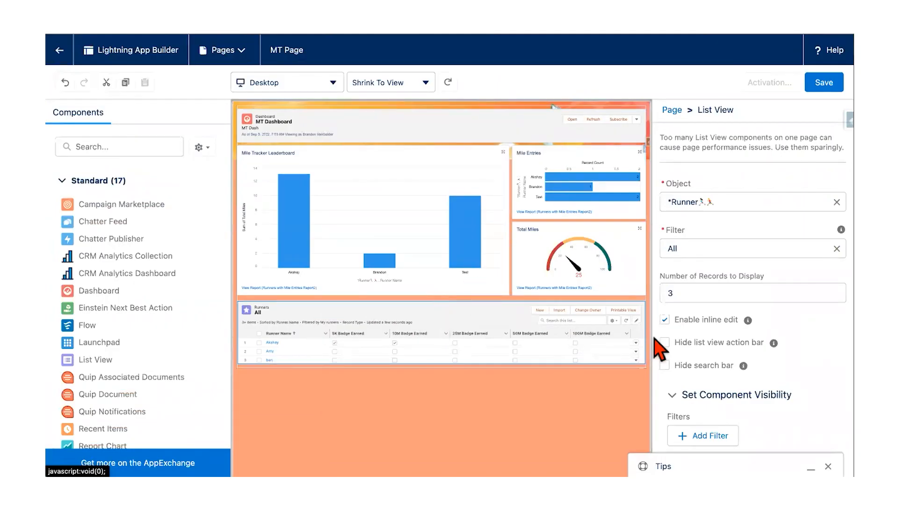
Set the new list view's object to Mile Entry and its number of records to display to 5
left_click(677, 293)
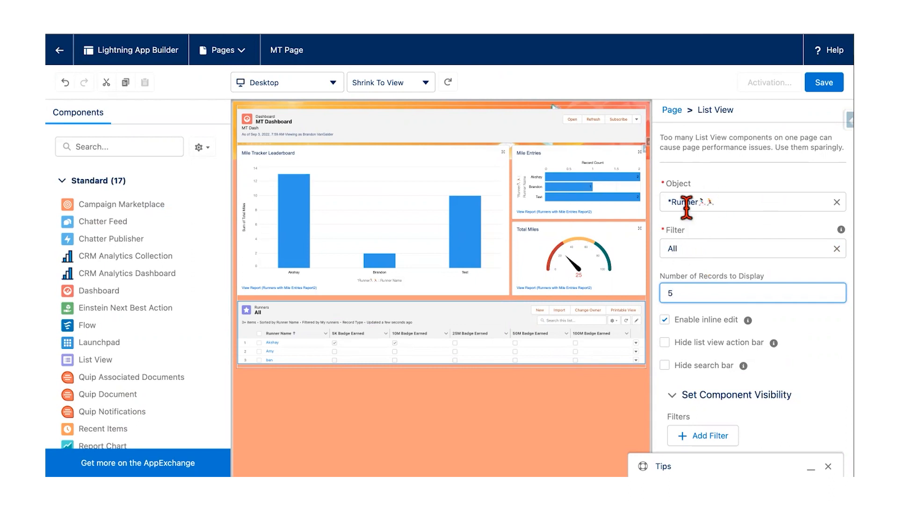
left_click(836, 202)
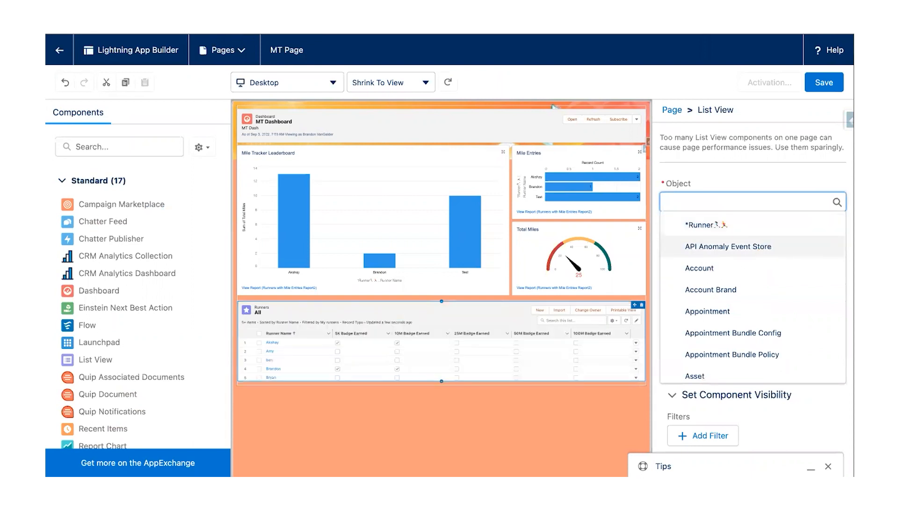
type("mil")
left_click(703, 225)
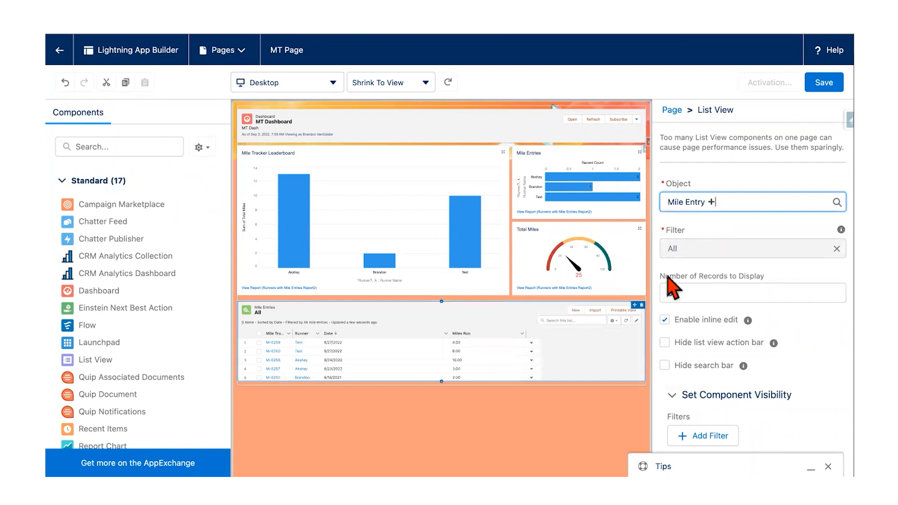
left_click(675, 293)
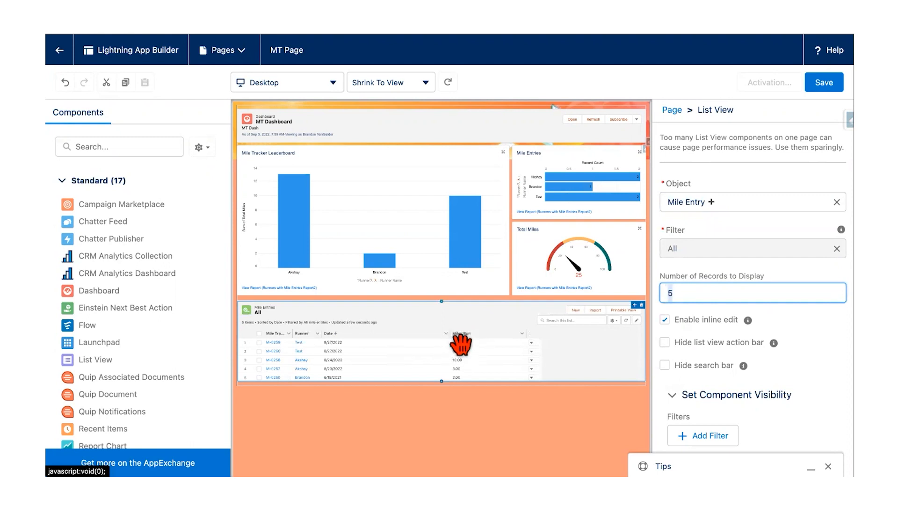
Turn off inline editing for the Mile Entries list view and hide its search bar and list view action bar
left_click(665, 320)
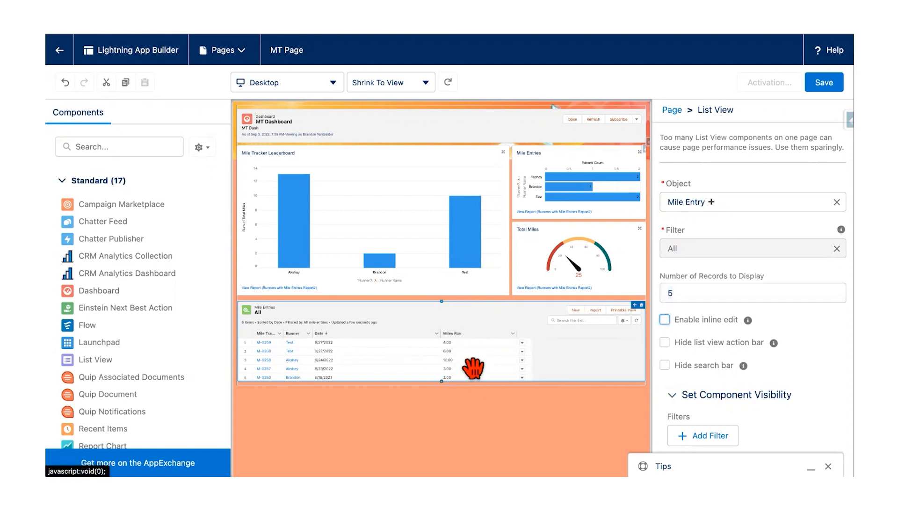
left_click(665, 365)
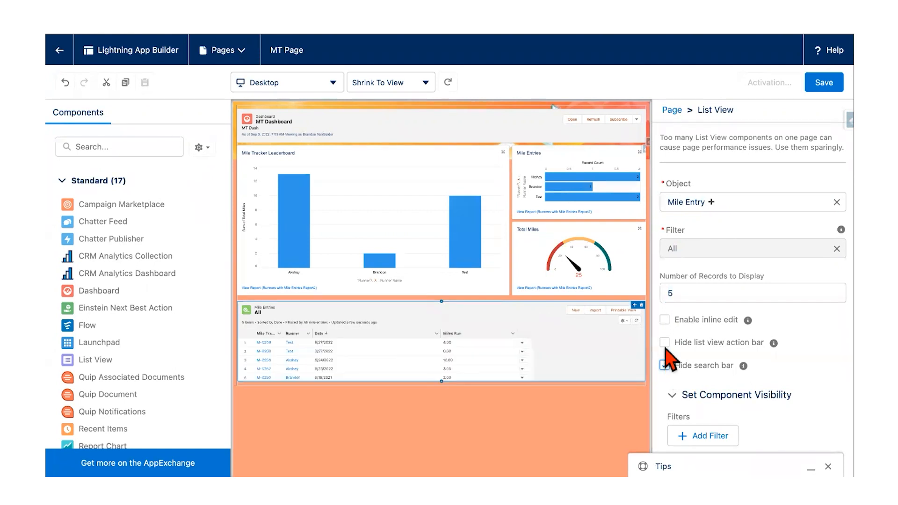
mouse_move(774, 344)
left_click(665, 343)
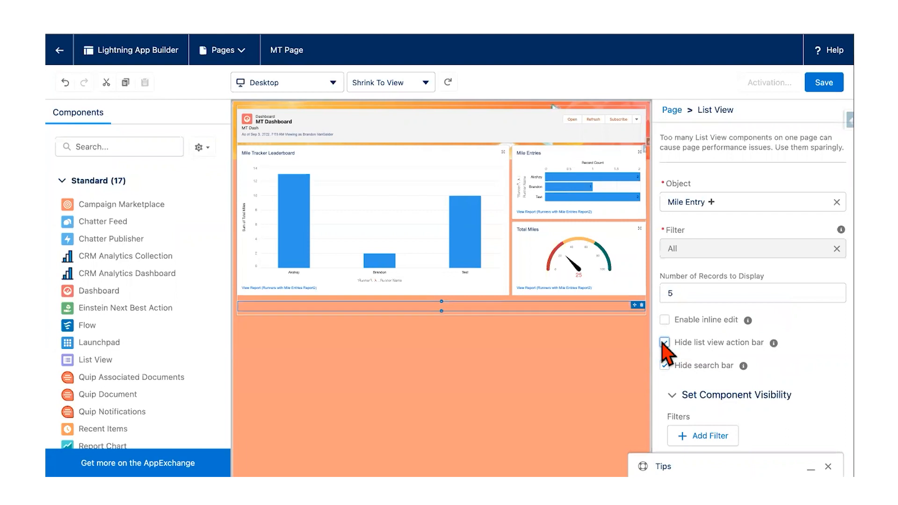
left_click(665, 342)
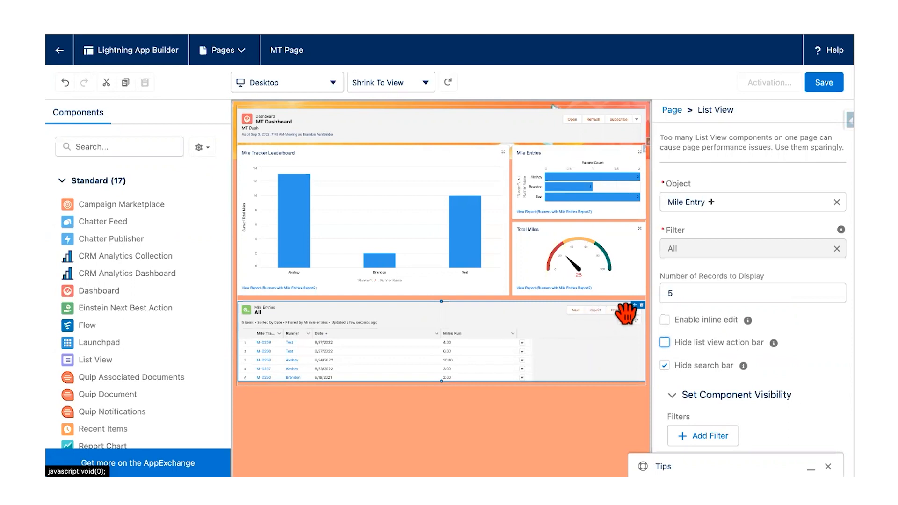
left_click(665, 343)
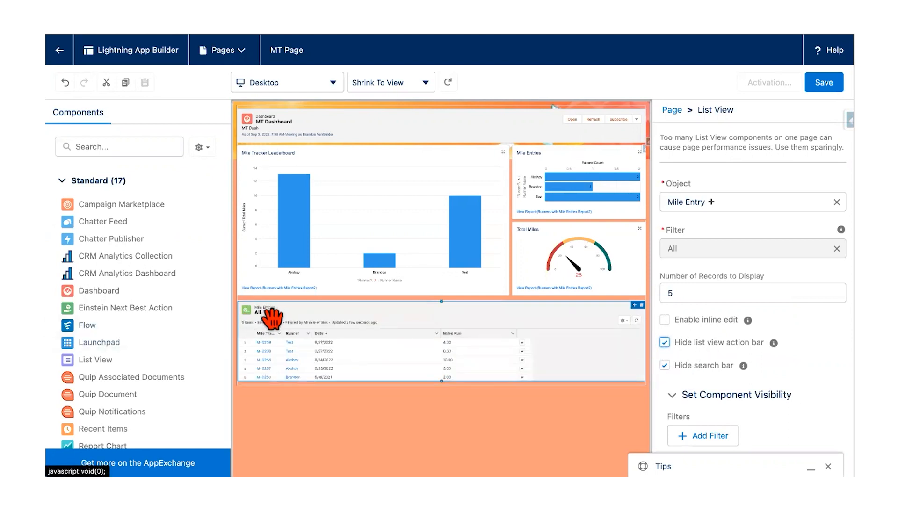
Add a second List View component below Mile Entries, set to the Awarded Badge object with 5 records displayed
left_click_drag(96, 363, 282, 386)
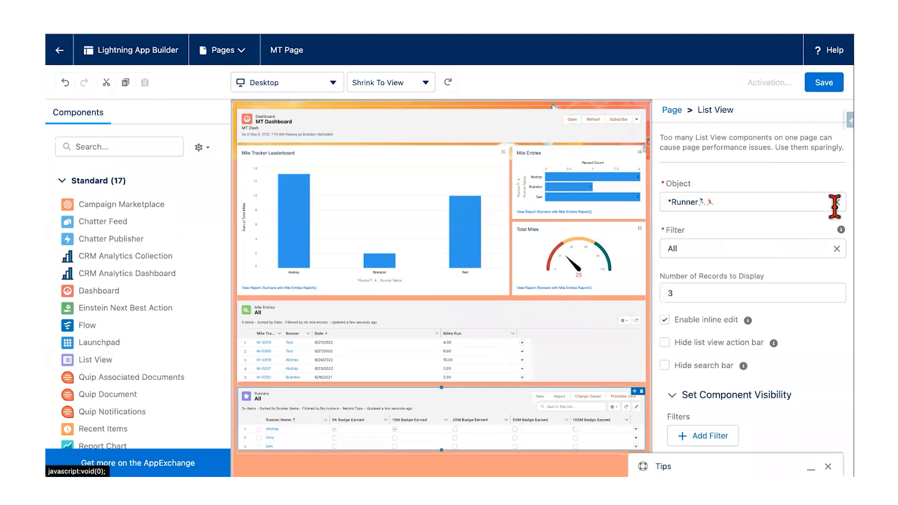
left_click(836, 204)
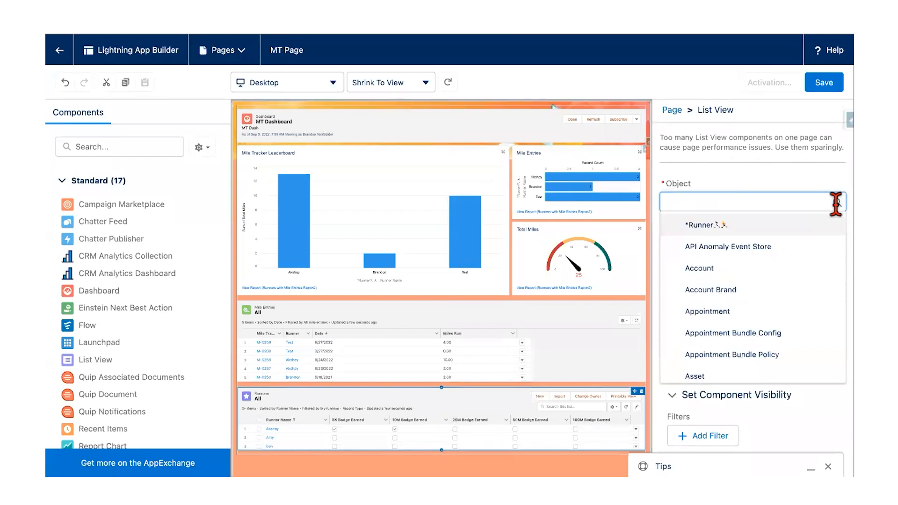
type("awa")
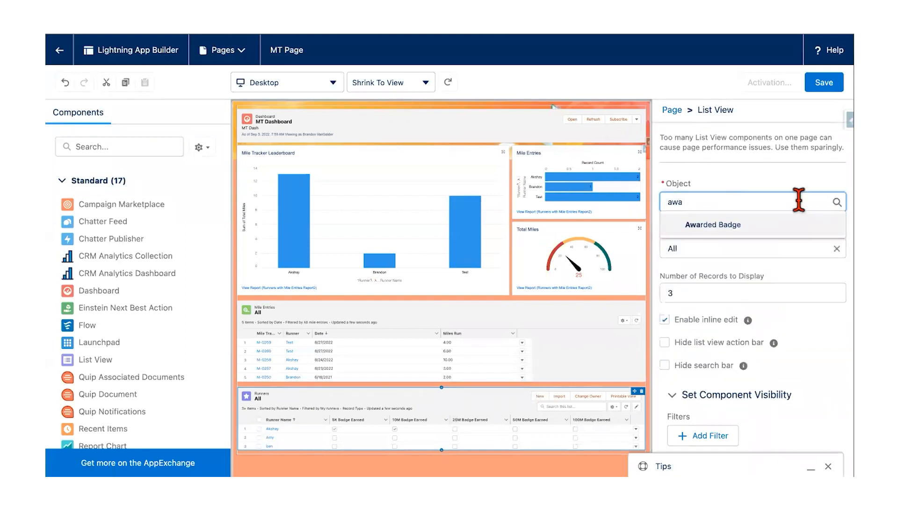
left_click(738, 224)
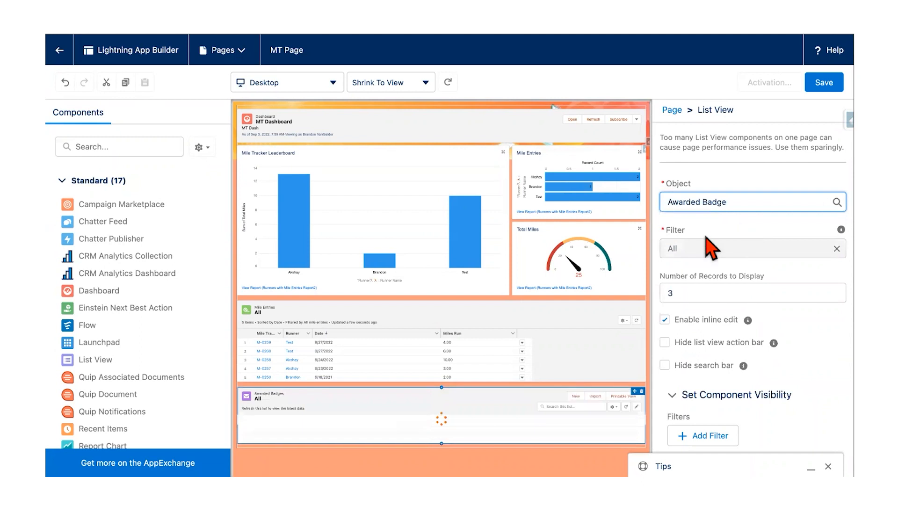
left_click(681, 293)
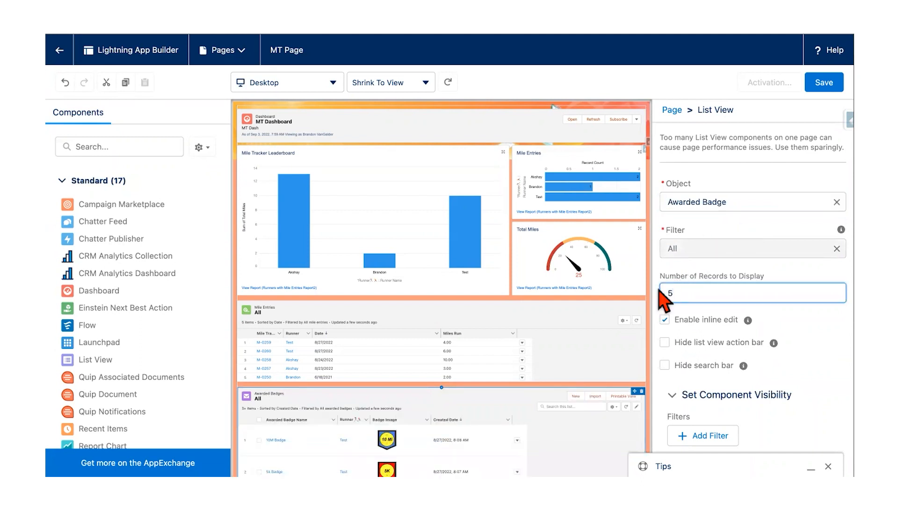
Turn off inline editing for the Awarded Badges list view and hide its list view action bar and search bar
scroll(601, 305, "down", 2)
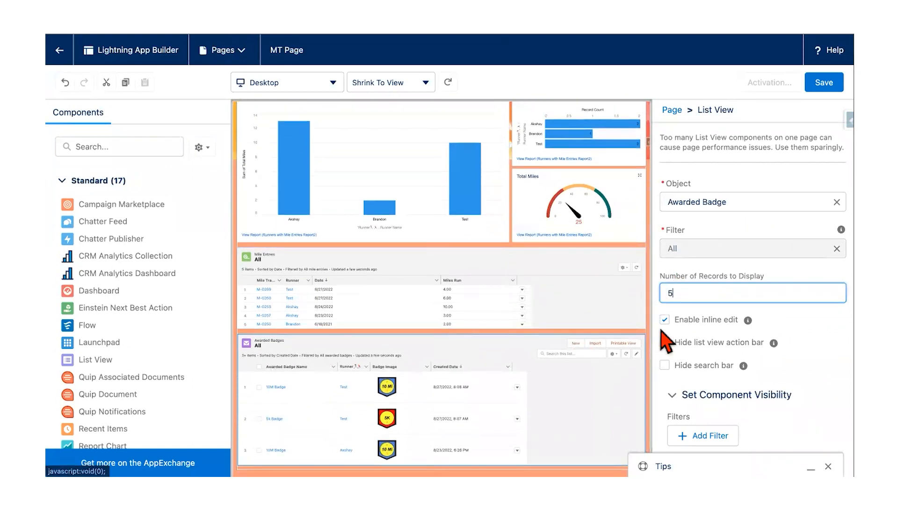
left_click(664, 320)
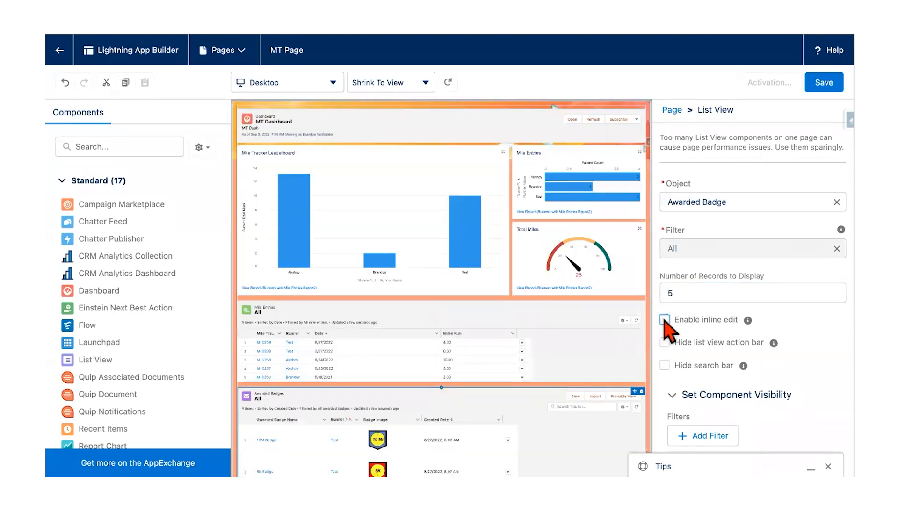
left_click(665, 343)
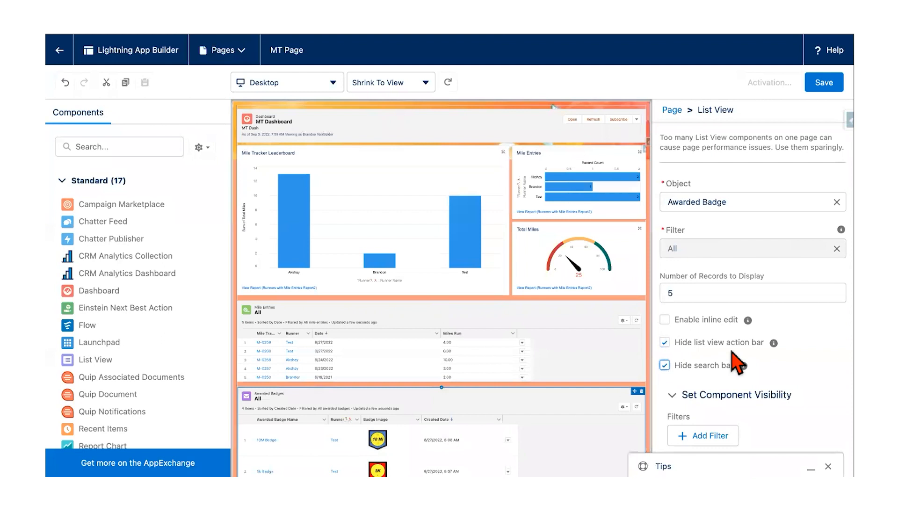
Add a Flow component below the Awarded Badges list view on MT Page
scroll(552, 348, "down", 1)
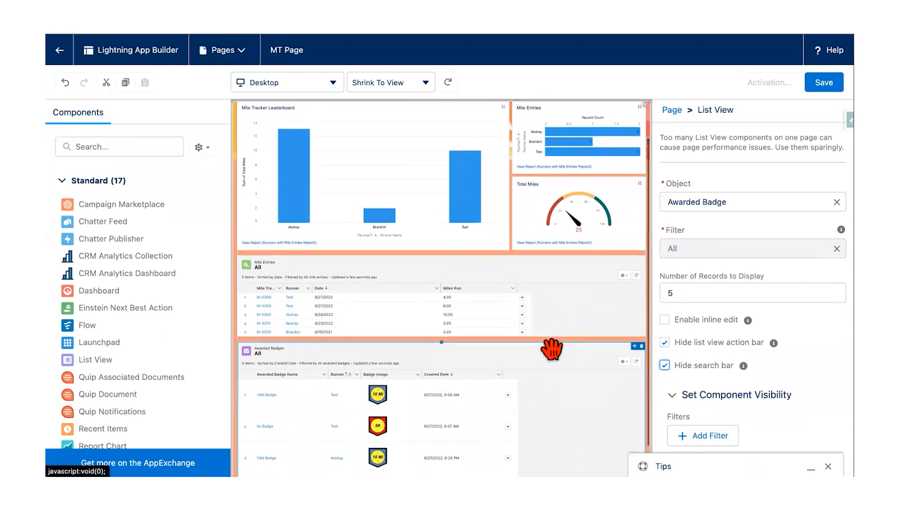
scroll(552, 349, "down", 1)
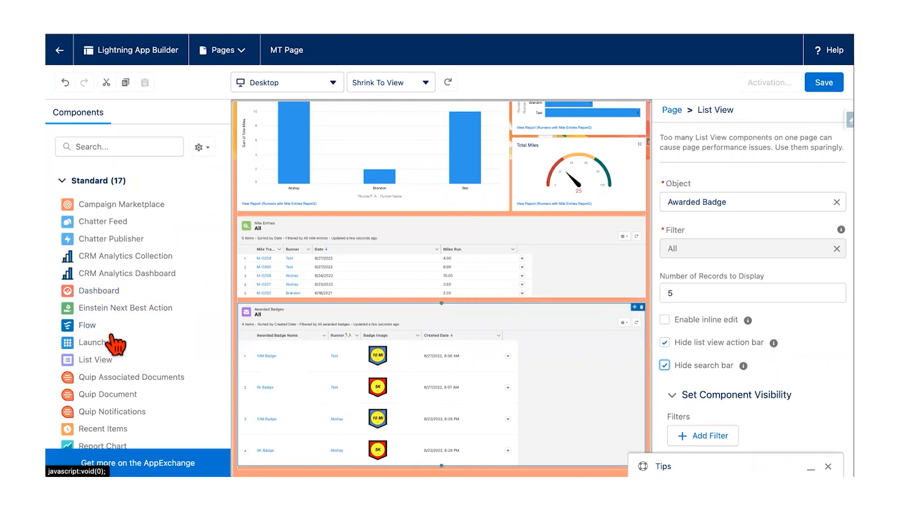
left_click_drag(87, 325, 336, 428)
left_click_drag(369, 467, 369, 466)
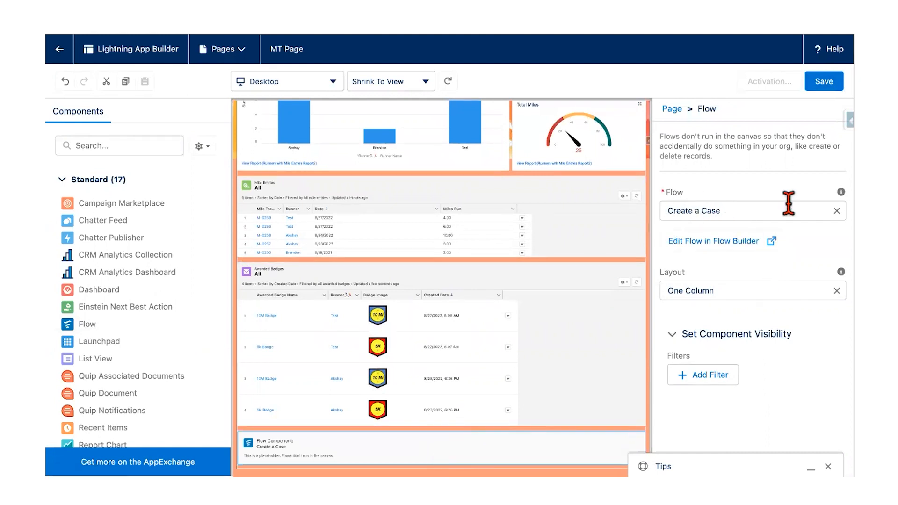
Set the Flow component on MT Page to run the New Entry flow and dismiss the tips
left_click(836, 212)
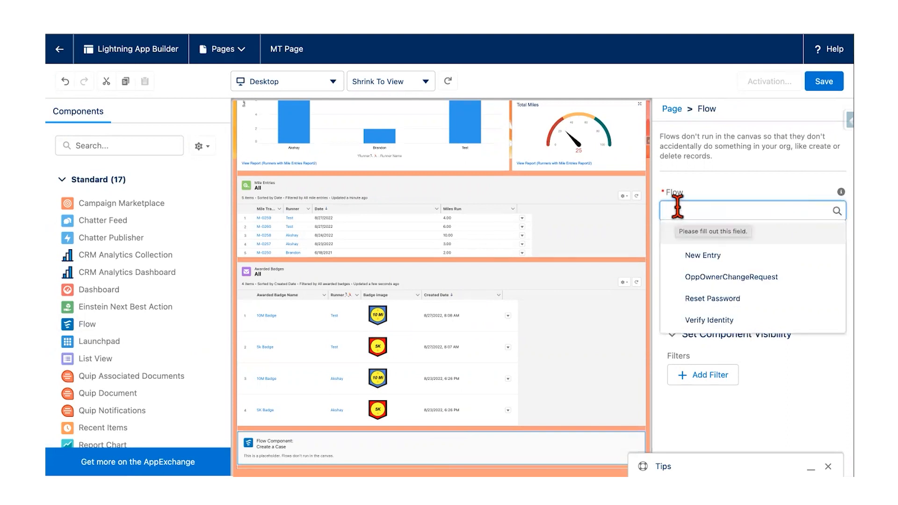
left_click(703, 257)
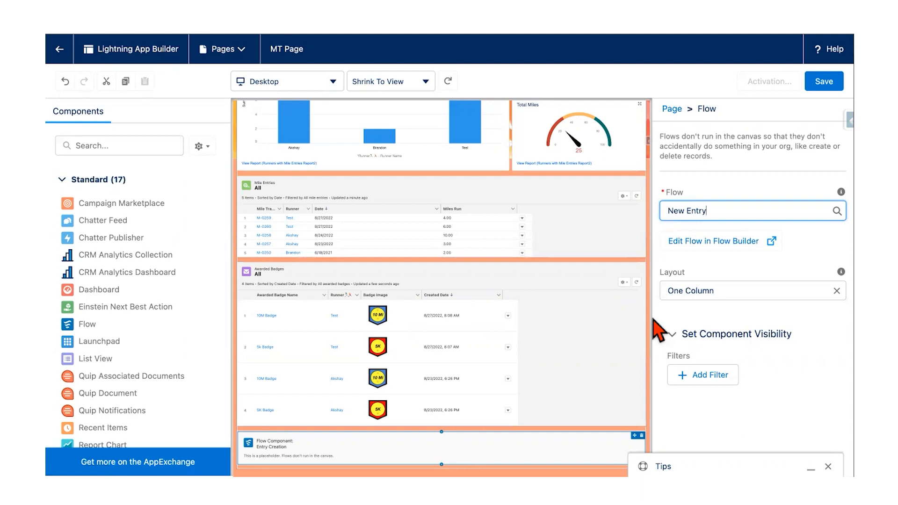
left_click(828, 467)
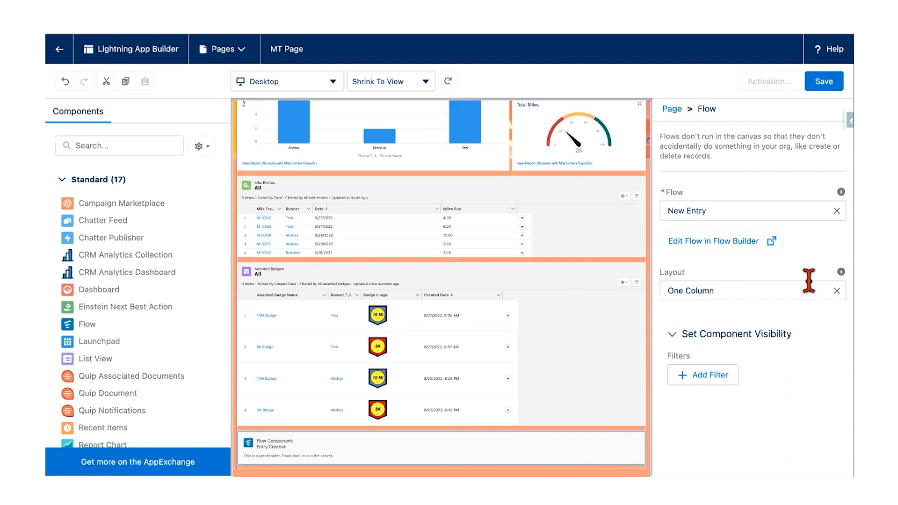
Try the Two Columns layout for the New Entry flow component and return it to One Column
left_click(837, 290)
left_click(777, 338)
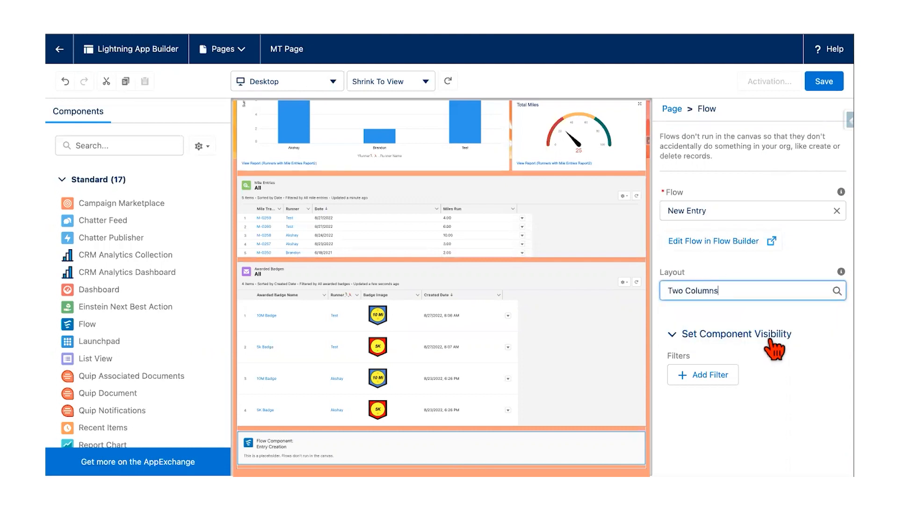
left_click(812, 285)
left_click(749, 336)
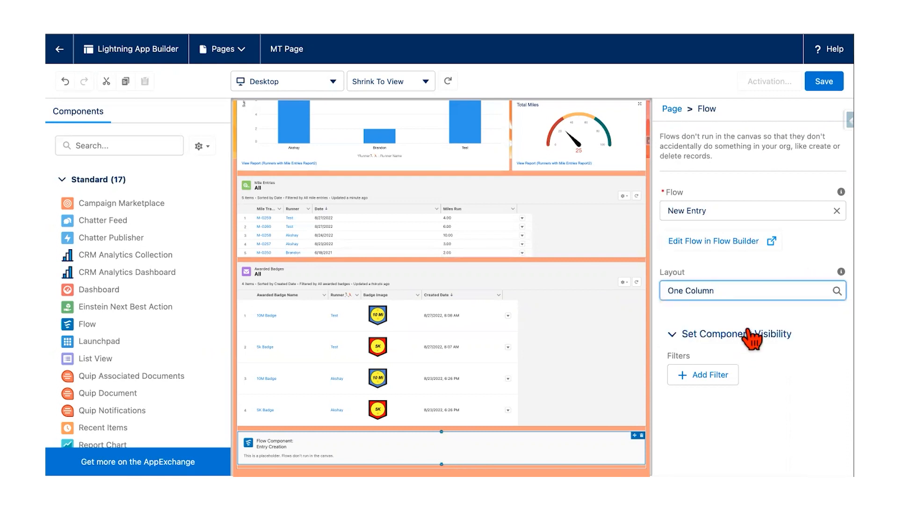
Save MT Page and choose the white heart icon for it in the page's activation settings
left_click(818, 81)
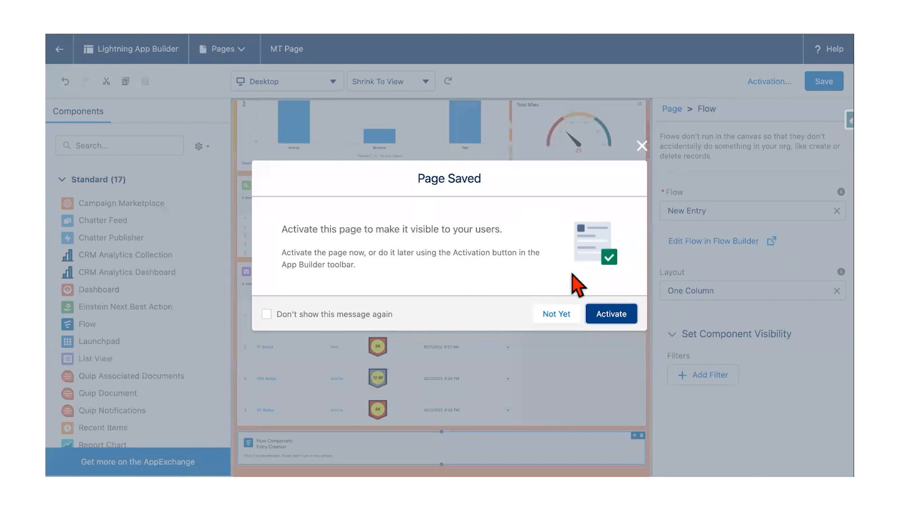
left_click(609, 313)
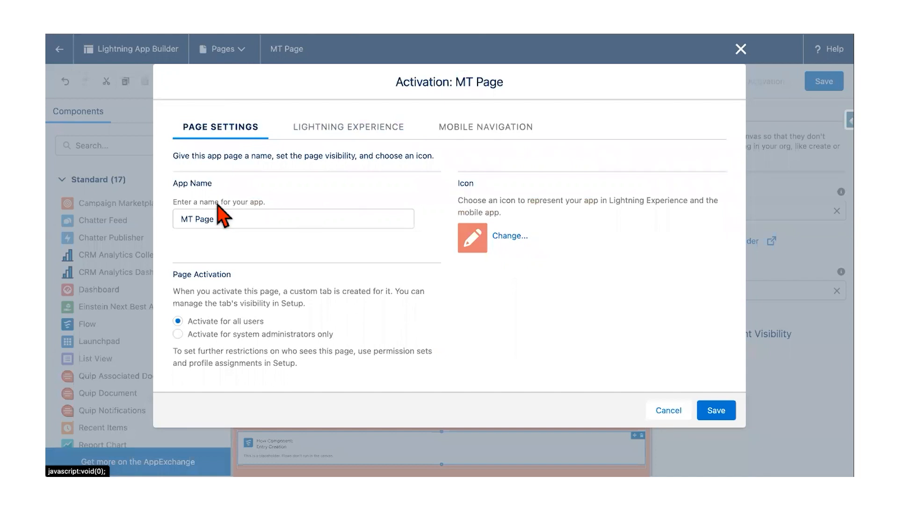
scroll(220, 253, "down", 2)
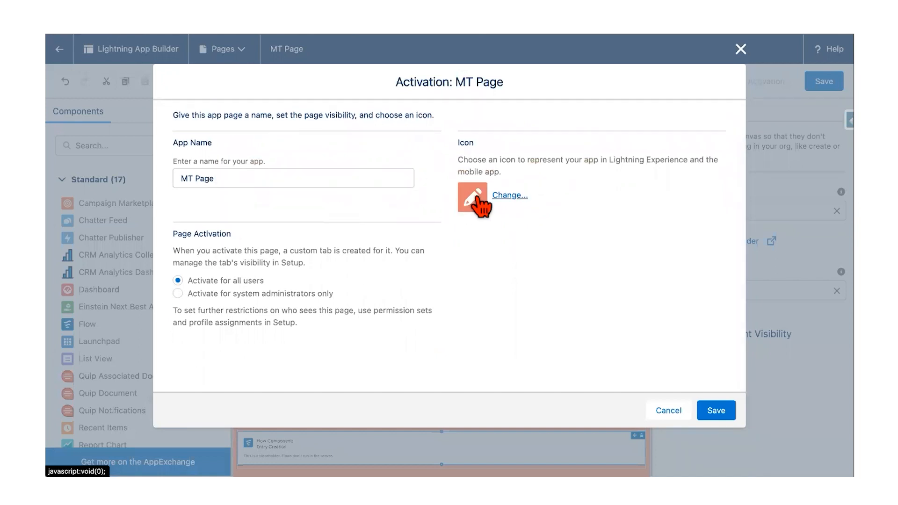
left_click(510, 196)
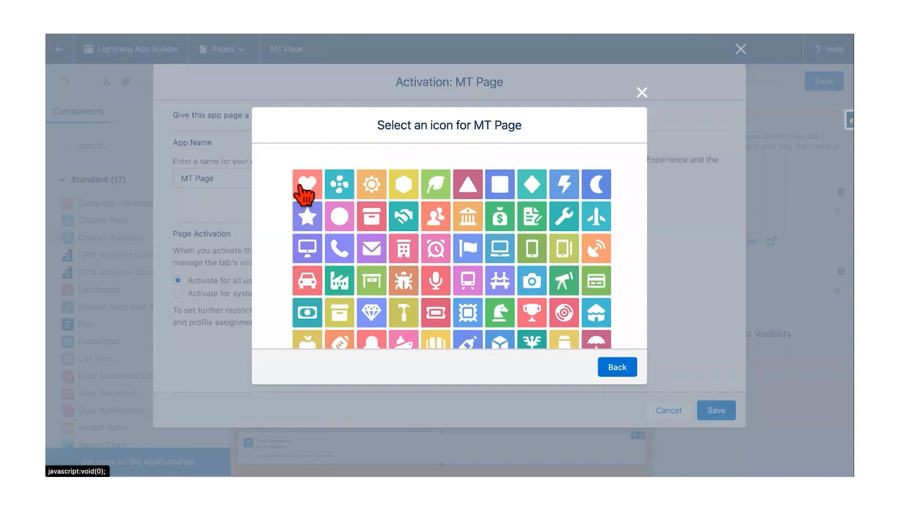
left_click(305, 188)
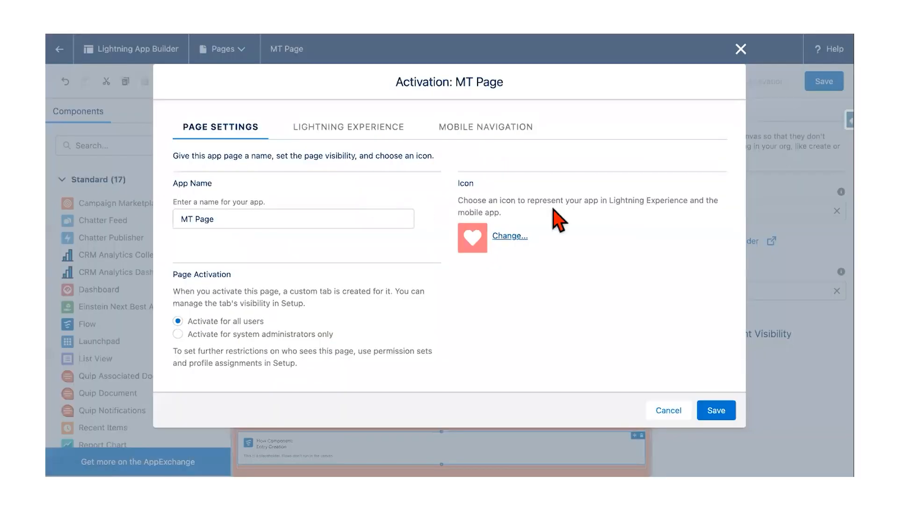
scroll(468, 265, "down", 1)
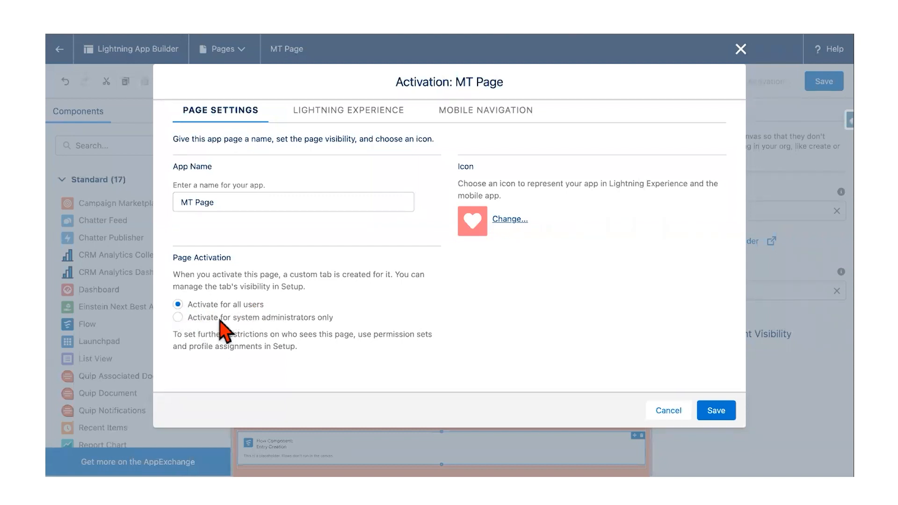
scroll(252, 323, "down", 1)
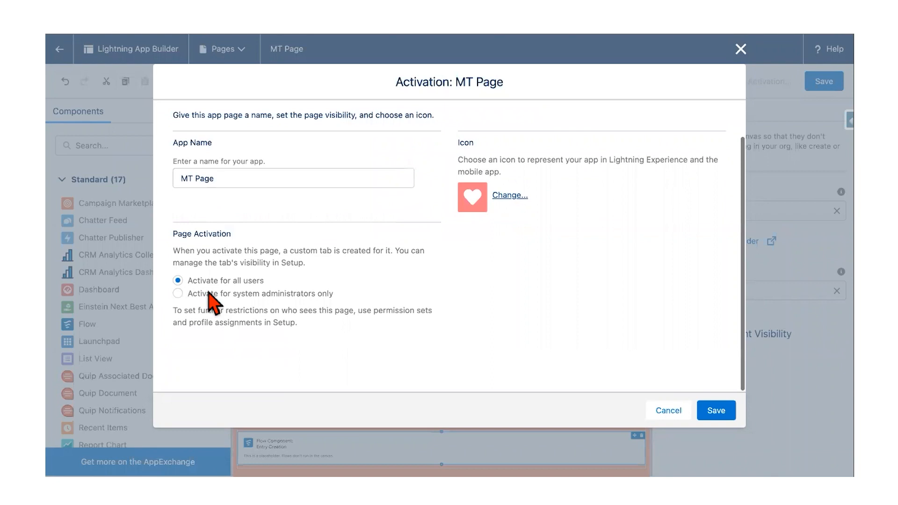
scroll(512, 241, "up", 2)
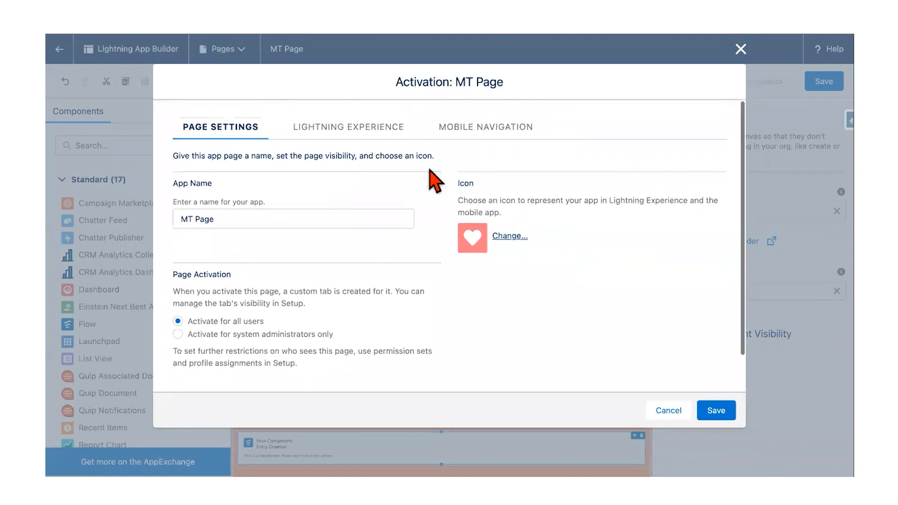
Select Mileage Tracker as the Lightning Experience app for MT Page's activation
left_click(358, 127)
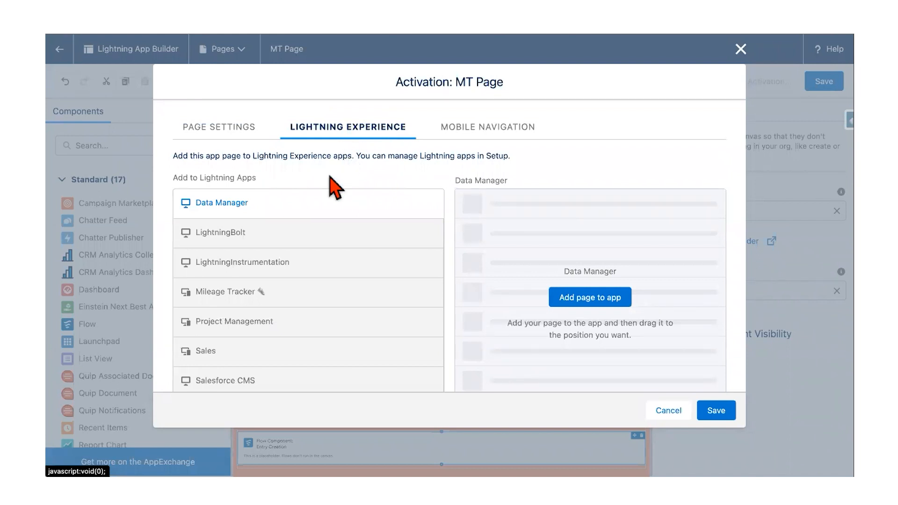
scroll(248, 225, "down", 1)
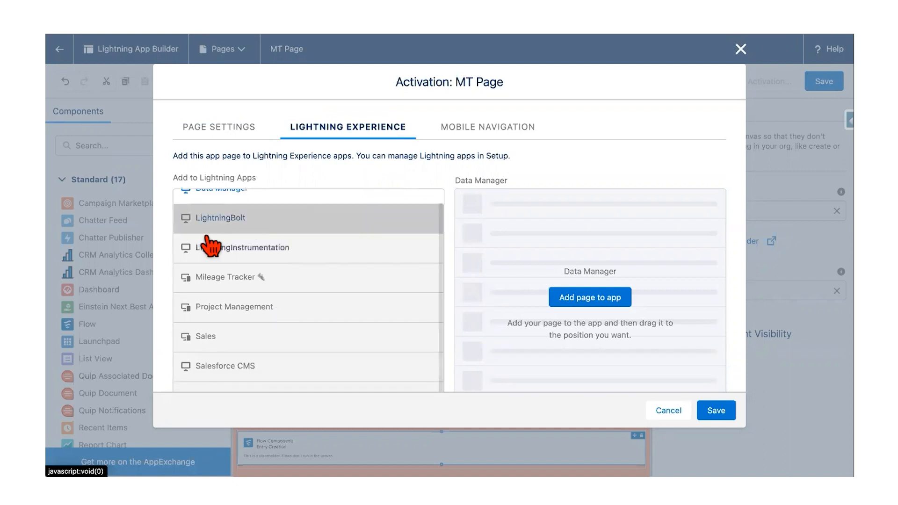
left_click(199, 279)
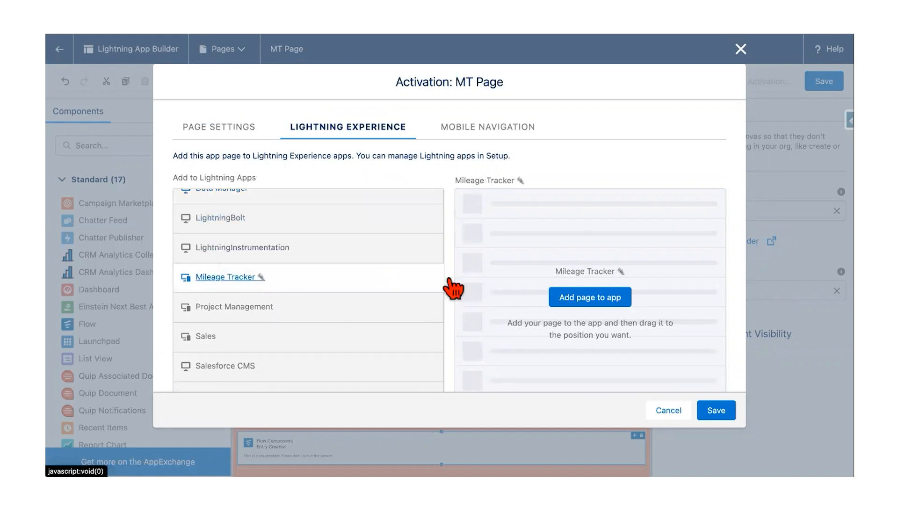
Add MT Page to the Mileage Tracker Lightning app and place it first in the app's navigation order
scroll(308, 286, "down", 1)
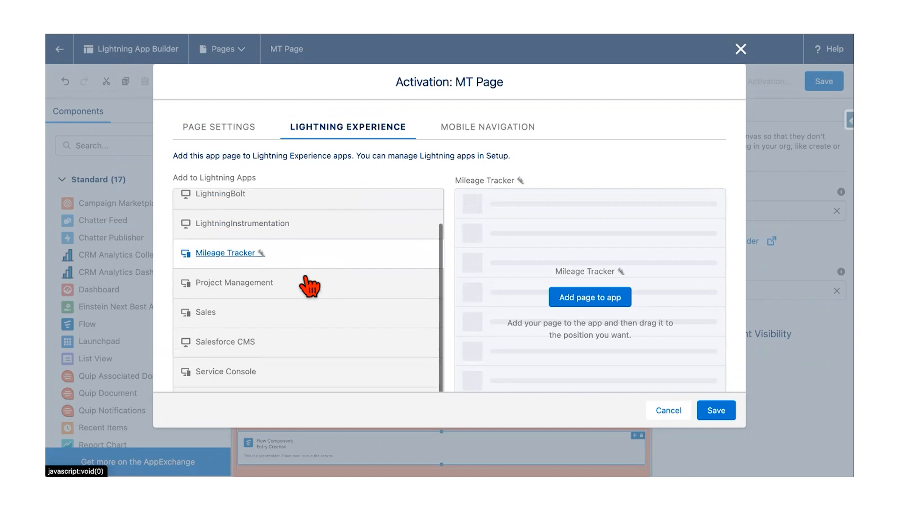
left_click(600, 302)
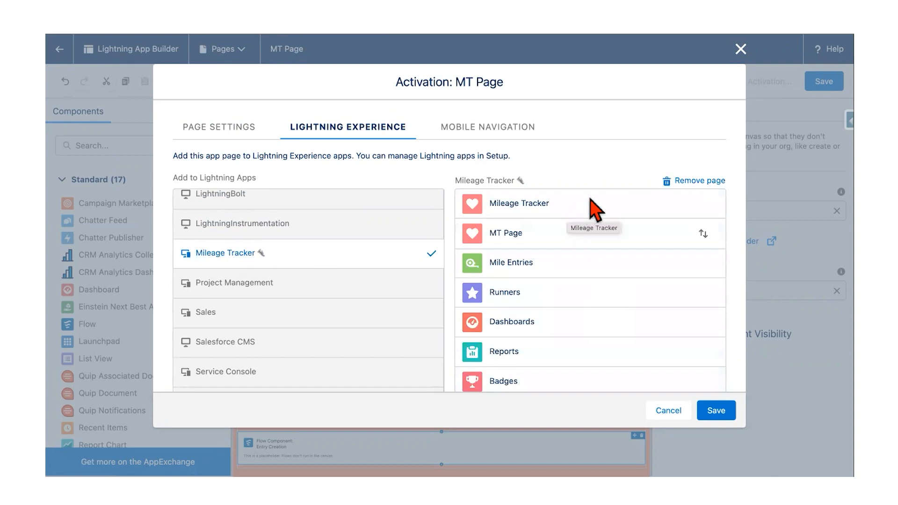
scroll(592, 201, "down", 1)
scroll(593, 209, "up", 1)
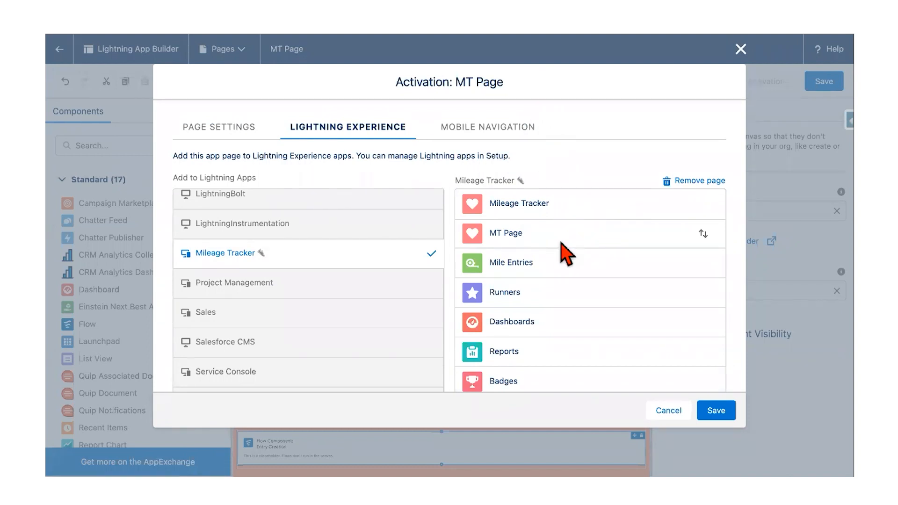
scroll(566, 255, "down", 3)
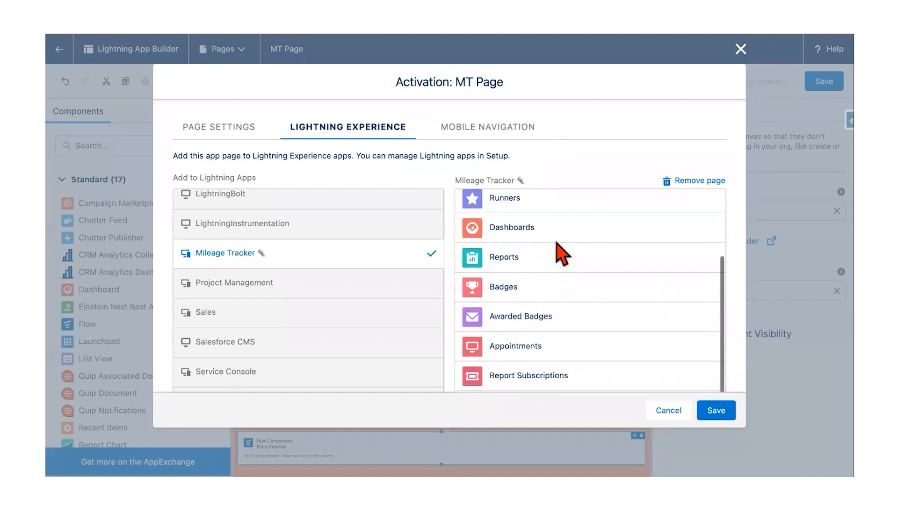
scroll(523, 265, "down", 2)
scroll(523, 266, "up", 4)
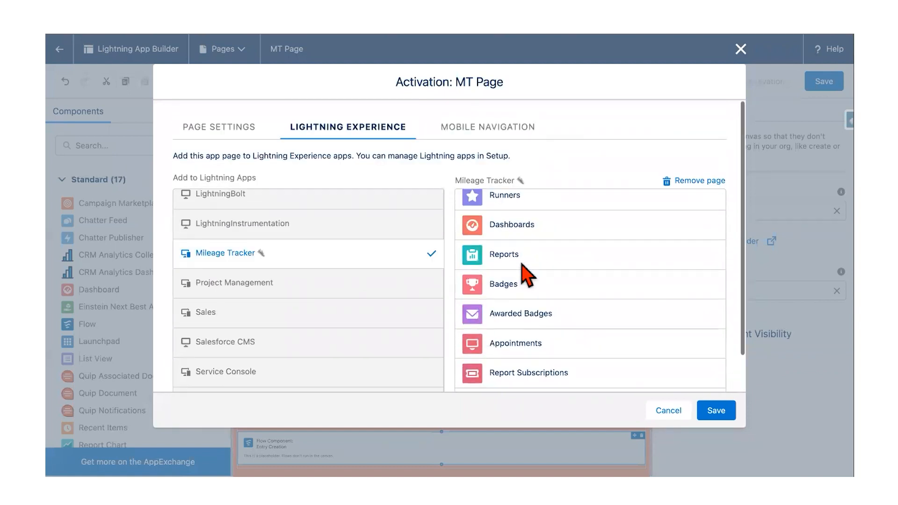
scroll(528, 276, "up", 1)
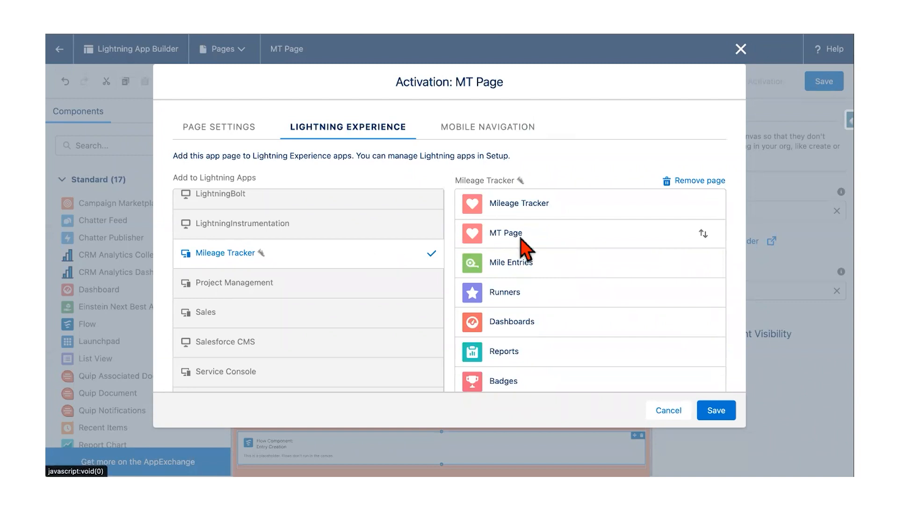
left_click_drag(700, 236, 702, 296)
left_click_drag(663, 236, 617, 202)
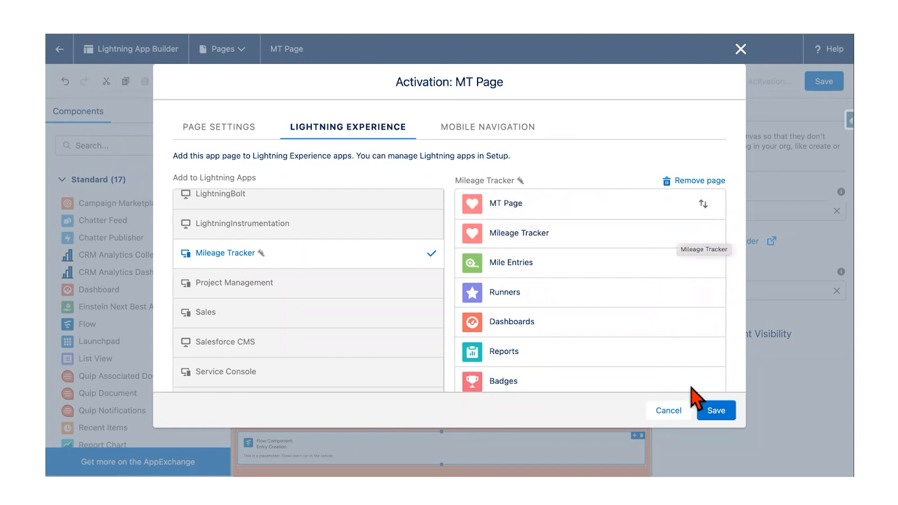
Save the activation of MT Page after checking its mobile navigation options, and leave the page editor
left_click(468, 127)
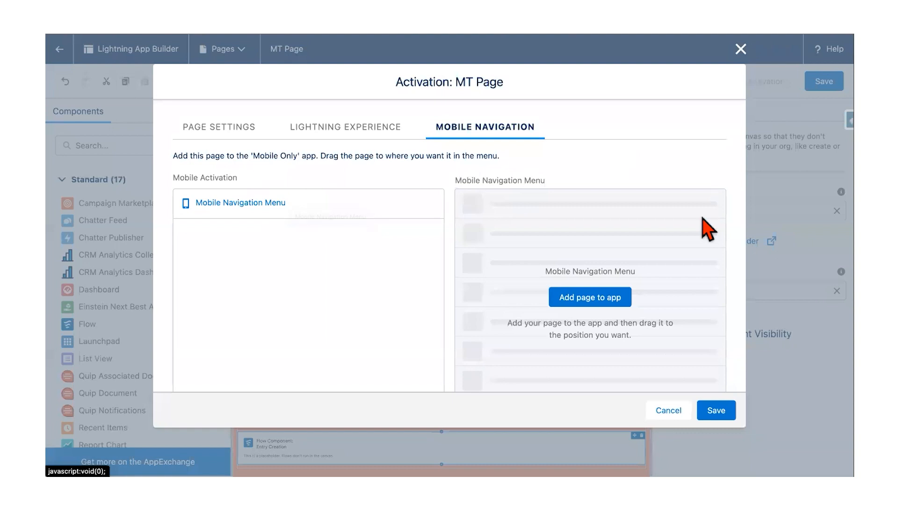
left_click(357, 133)
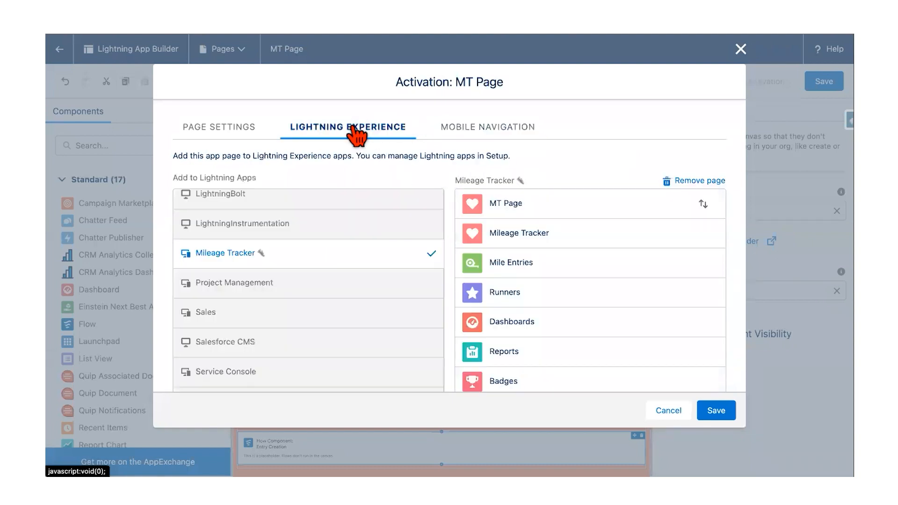
left_click(712, 410)
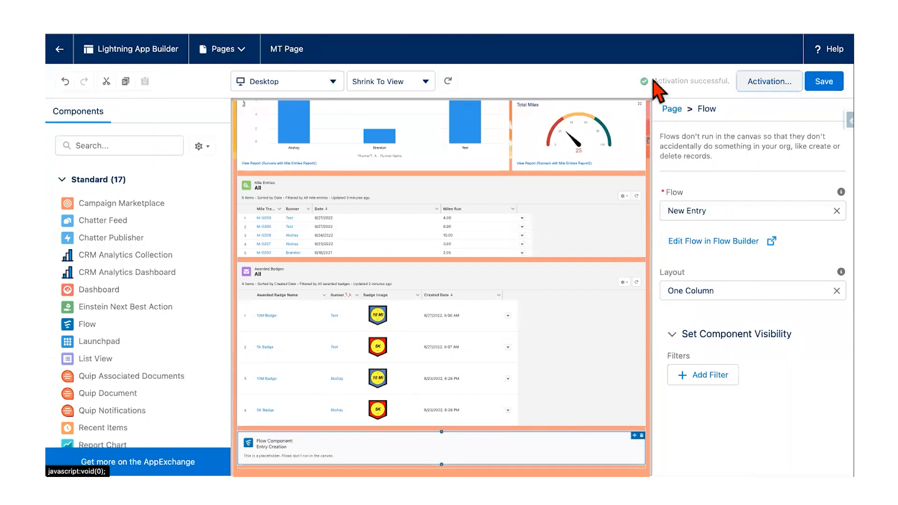
left_click(60, 49)
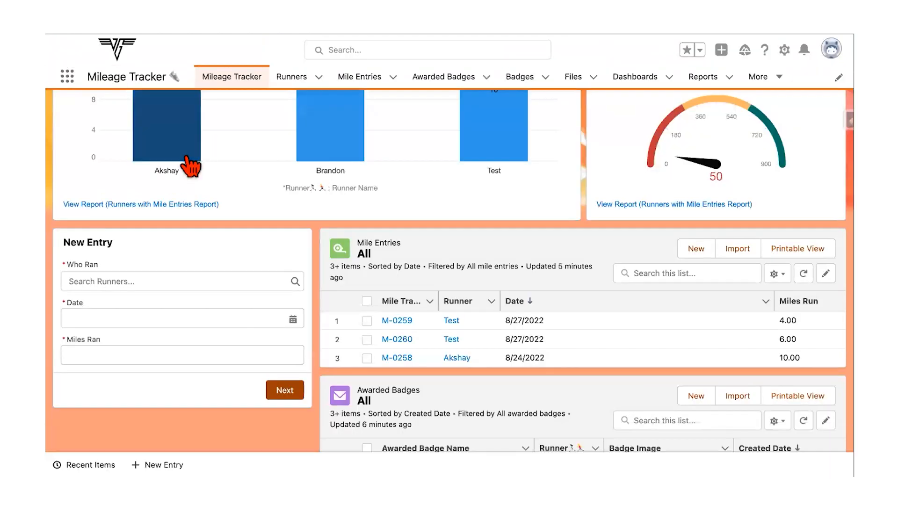
Open MT Page in the Mileage Tracker app and place its navigation item directly after the Mileage Tracker item
scroll(88, 102, "up", 7)
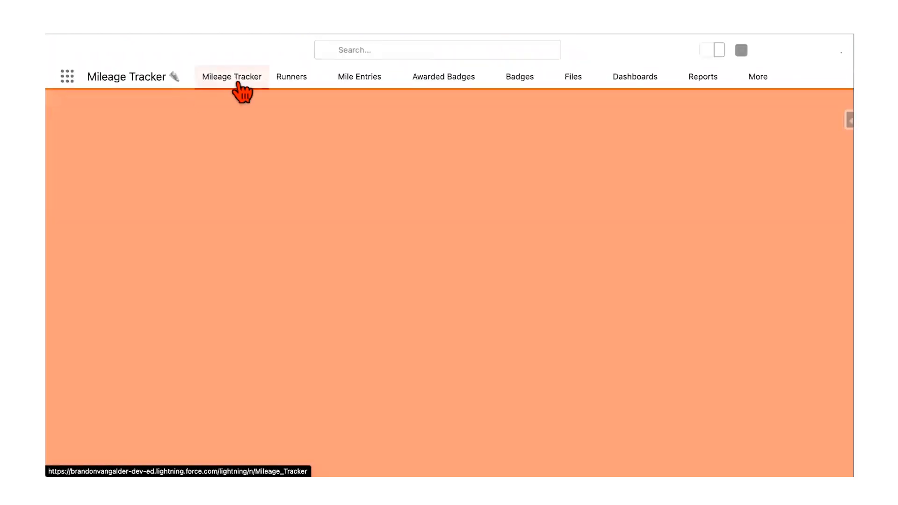
left_click(245, 80)
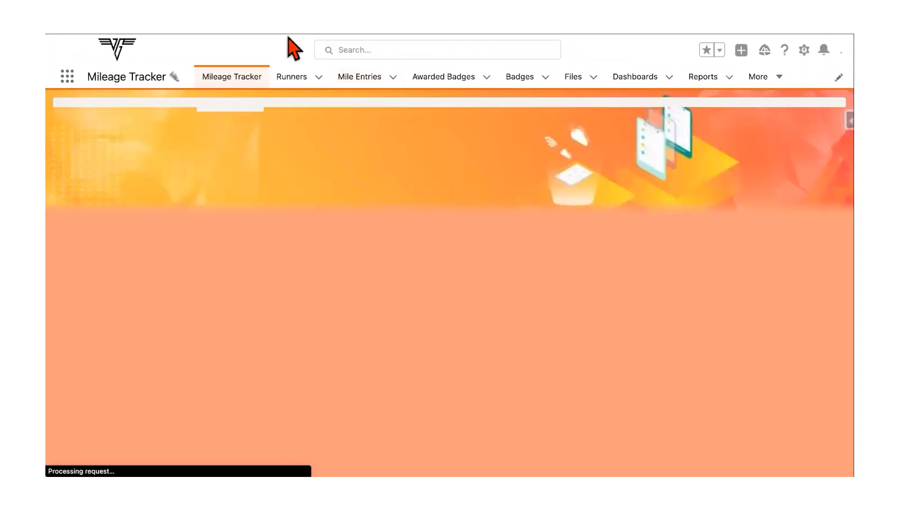
left_click(777, 81)
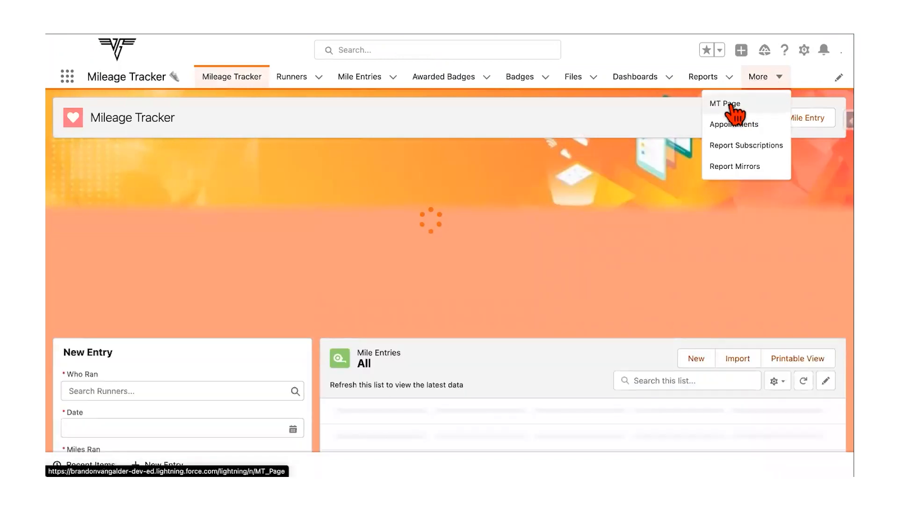
left_click(731, 105)
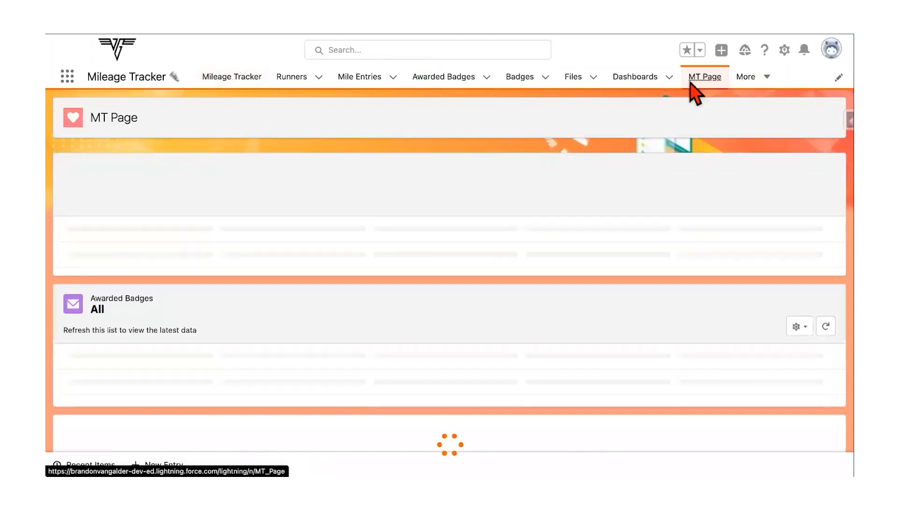
left_click_drag(697, 84, 274, 82)
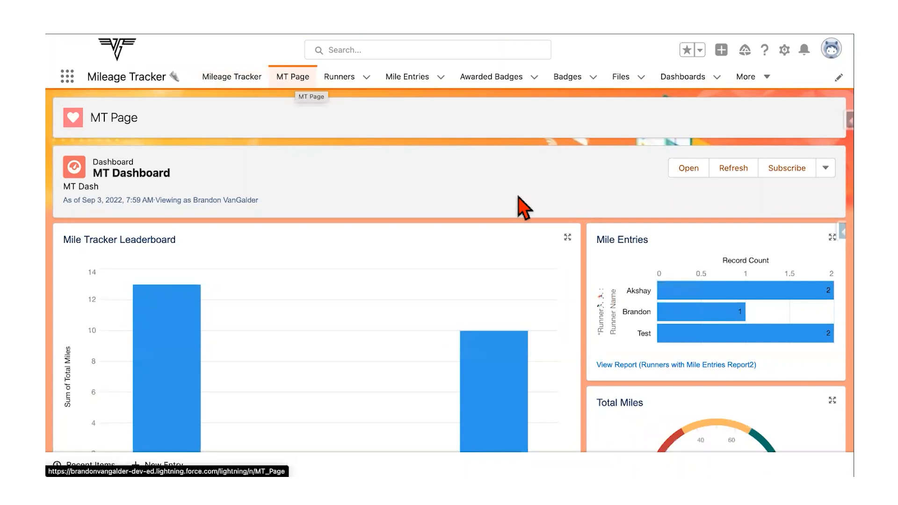
Examine MT Page's dashboard charts, Mile Entries and Awarded Badges lists, and the runner lookup in the New Entry form
scroll(502, 213, "down", 3)
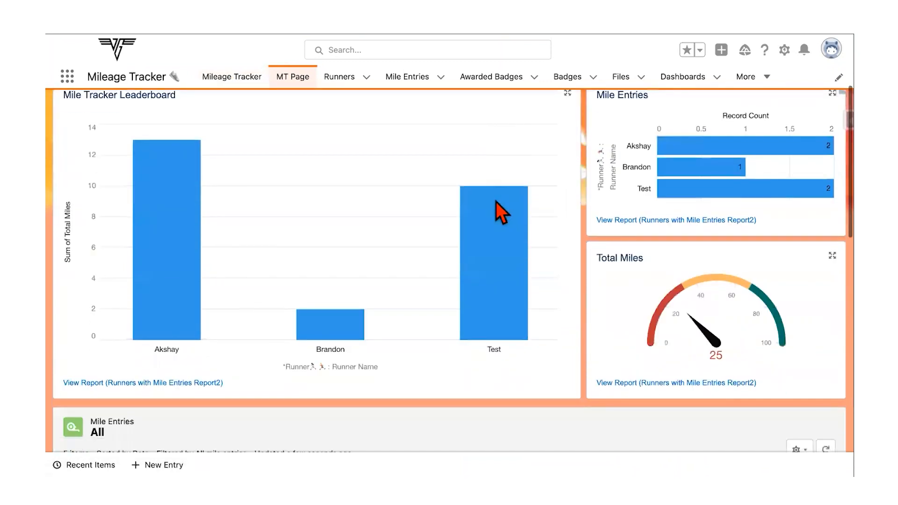
scroll(502, 213, "down", 5)
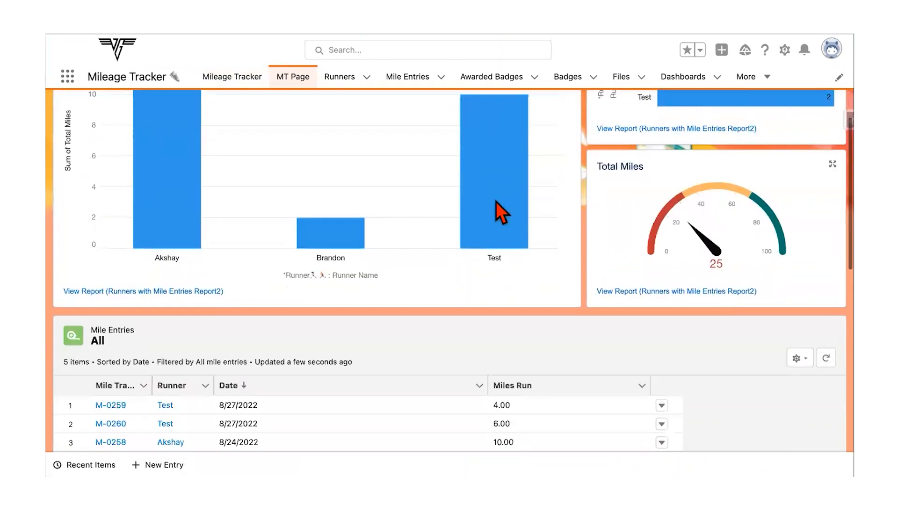
scroll(281, 214, "down", 1)
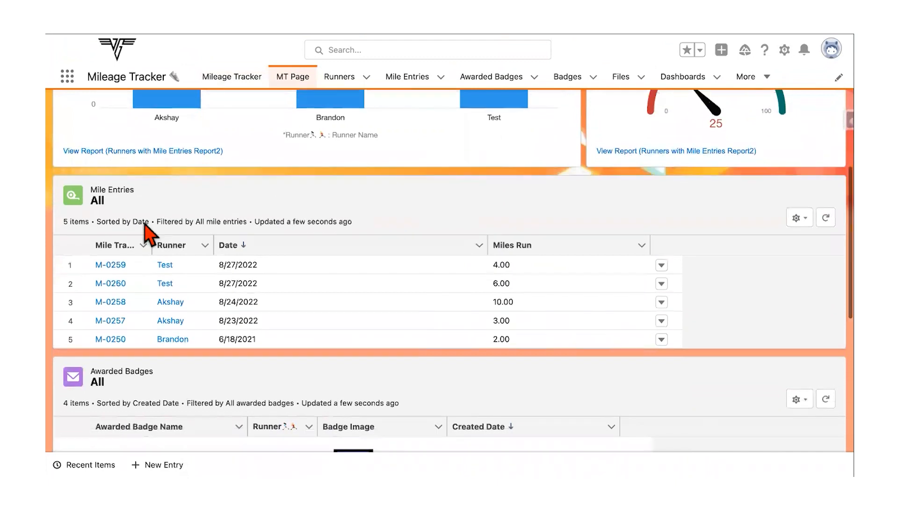
scroll(173, 281, "down", 3)
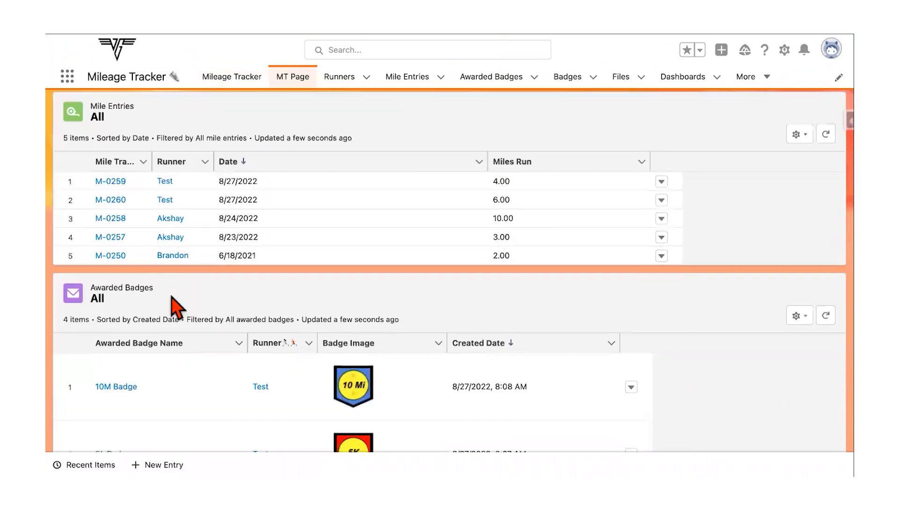
scroll(171, 299, "down", 7)
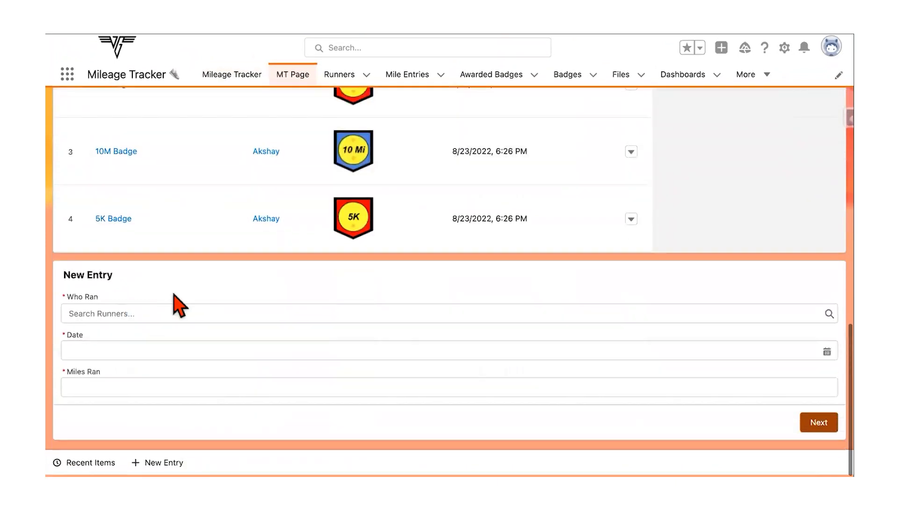
left_click(226, 316)
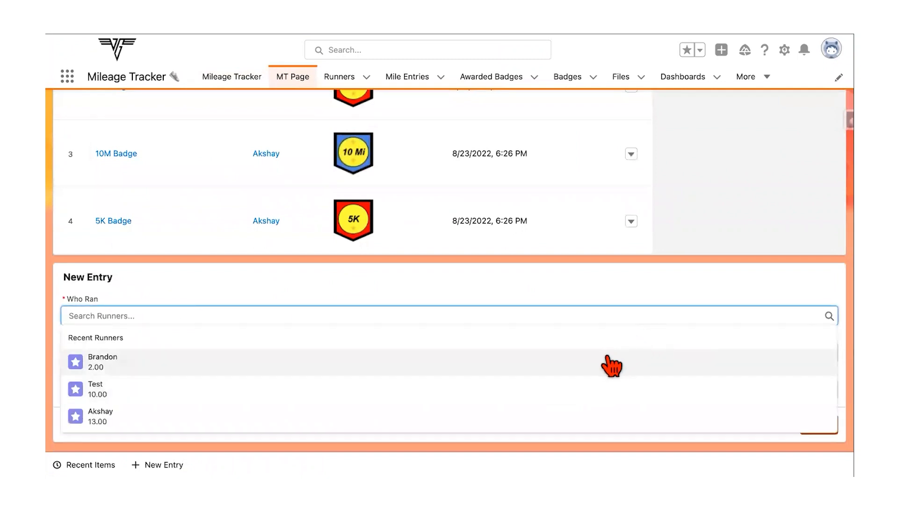
left_click(587, 280)
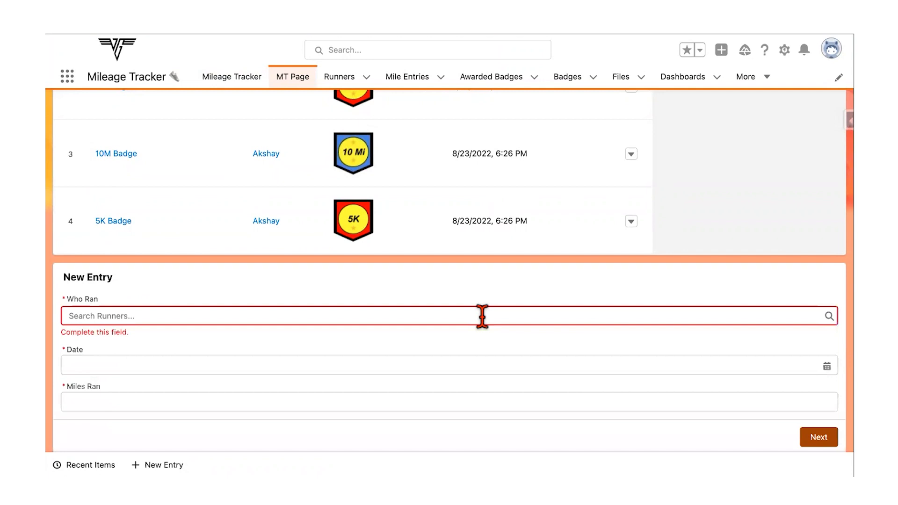
scroll(482, 317, "down", 1)
scroll(482, 317, "up", 2)
scroll(482, 317, "down", 2)
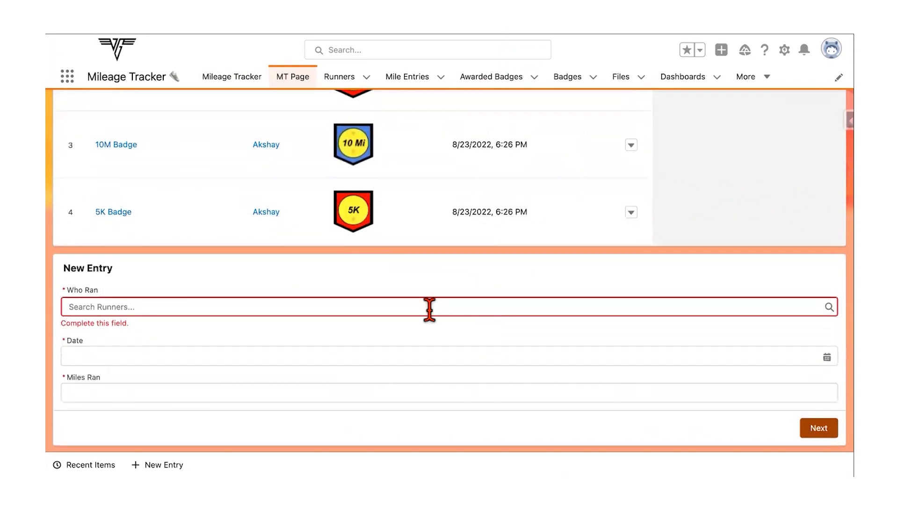
scroll(303, 287, "up", 15)
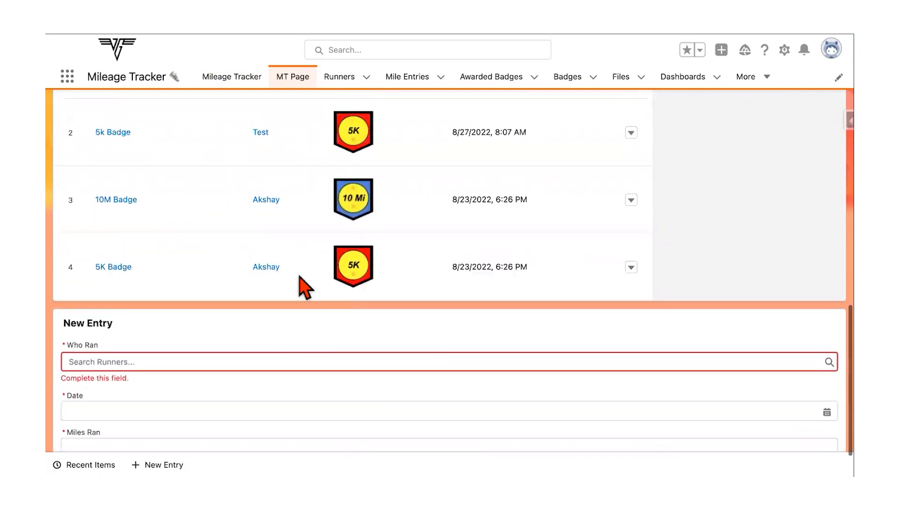
scroll(303, 287, "up", 5)
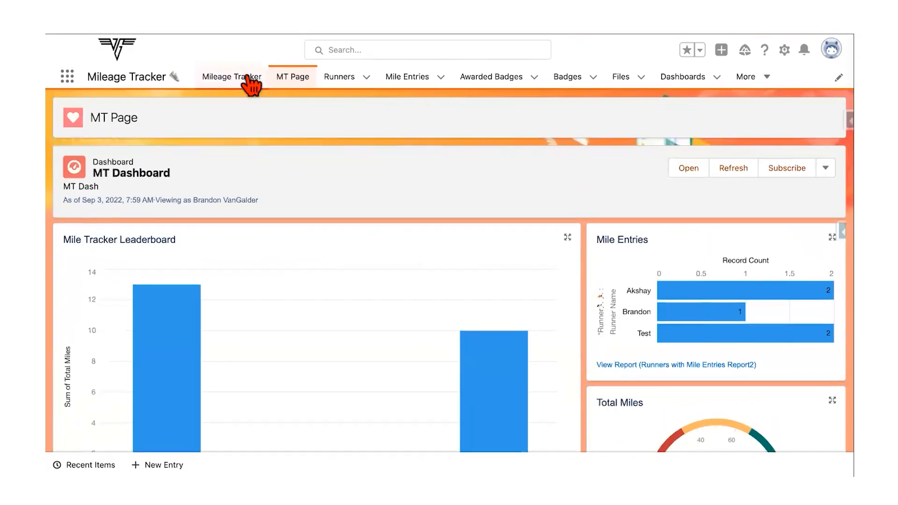
Open the Mileage Tracker page and review the layout of its dashboard, New Entry form and record lists for comparison
left_click(252, 81)
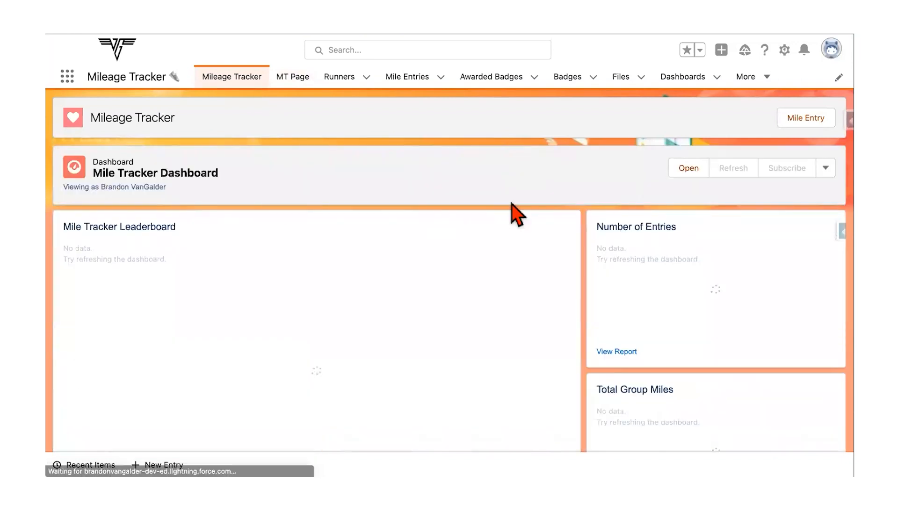
scroll(516, 162, "down", 1)
scroll(439, 270, "down", 5)
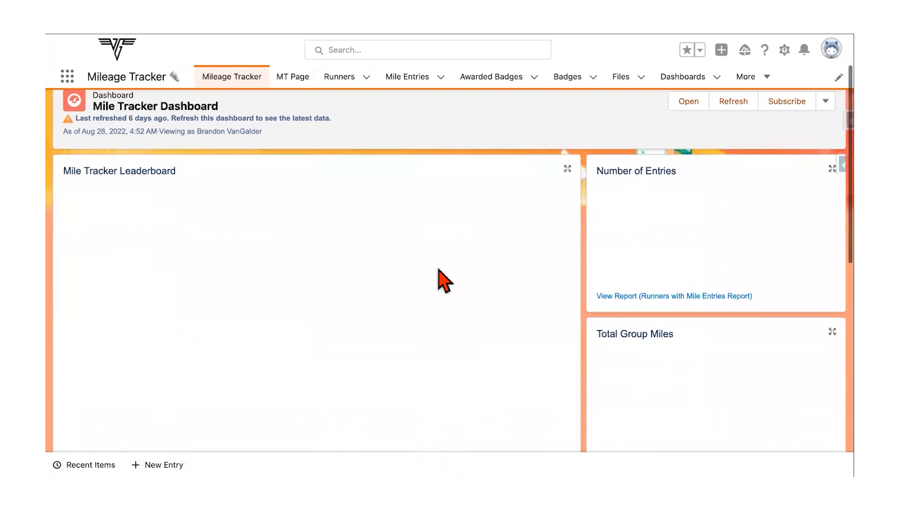
scroll(439, 270, "down", 3)
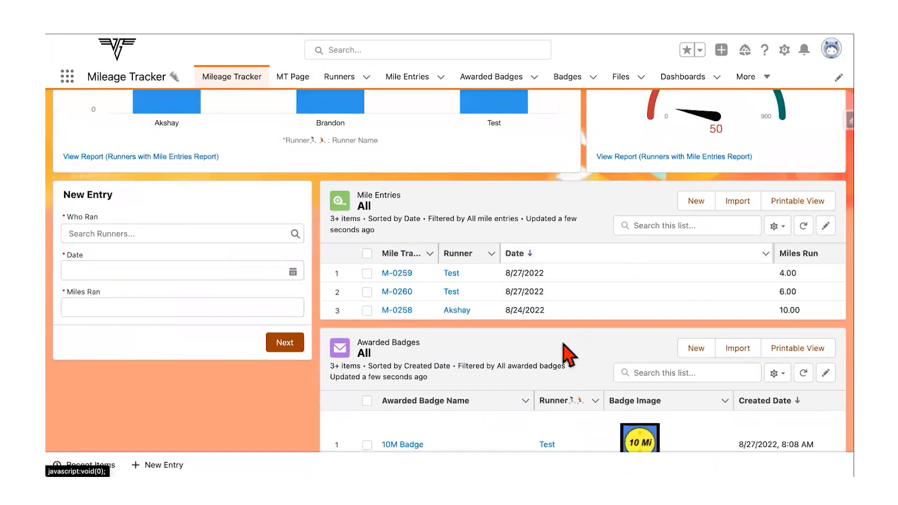
scroll(617, 372, "down", 1)
scroll(618, 371, "down", 3)
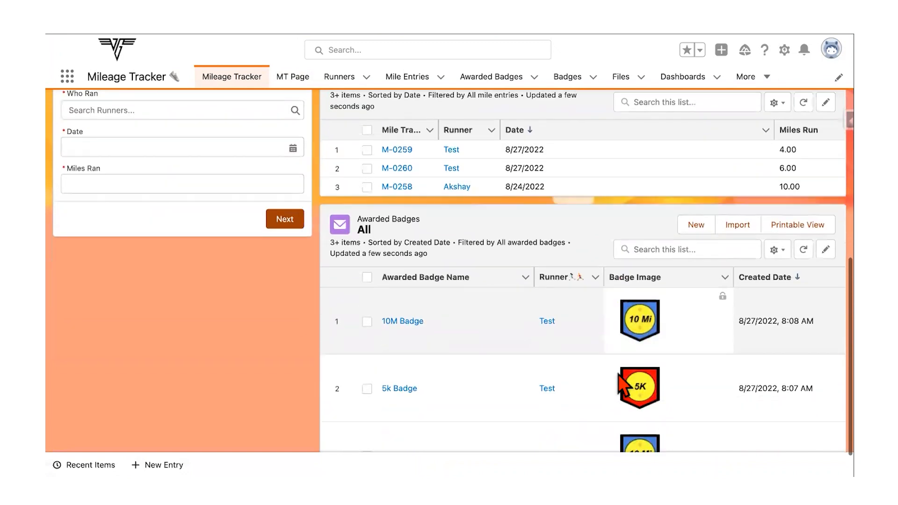
scroll(620, 272, "up", 4)
Open the Mileage Tracker page for editing in Lightning App Builder and check the list of last modified pages
left_click(785, 49)
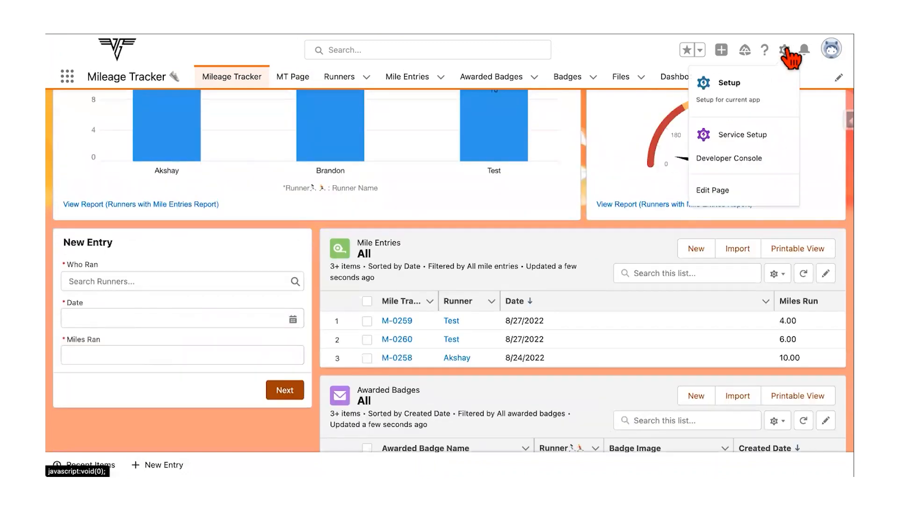
left_click(732, 192)
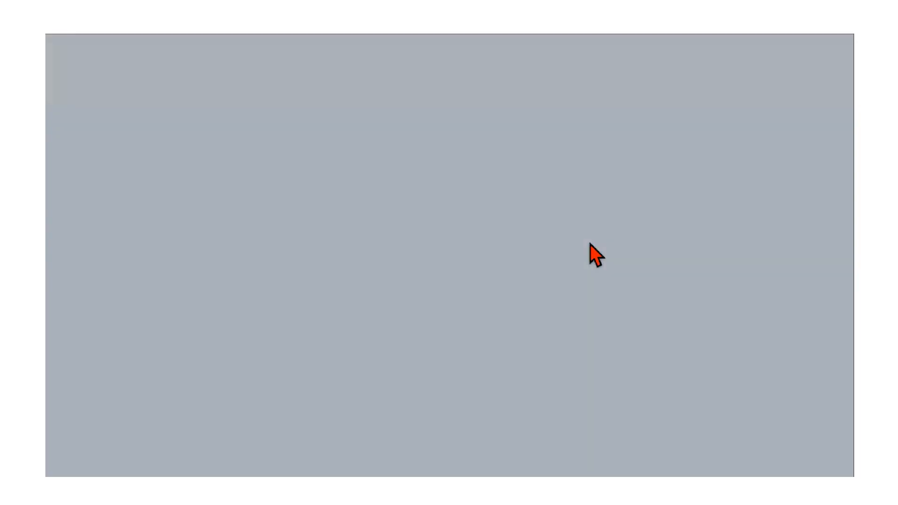
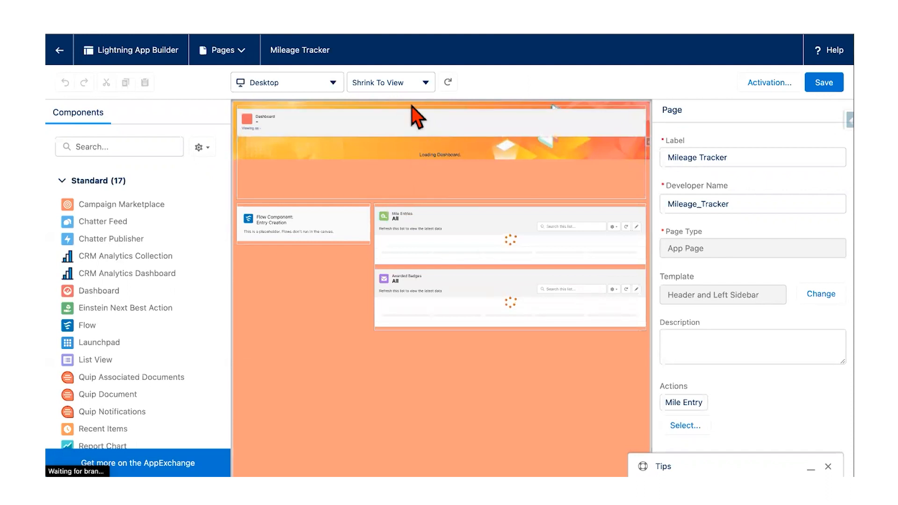
left_click(242, 56)
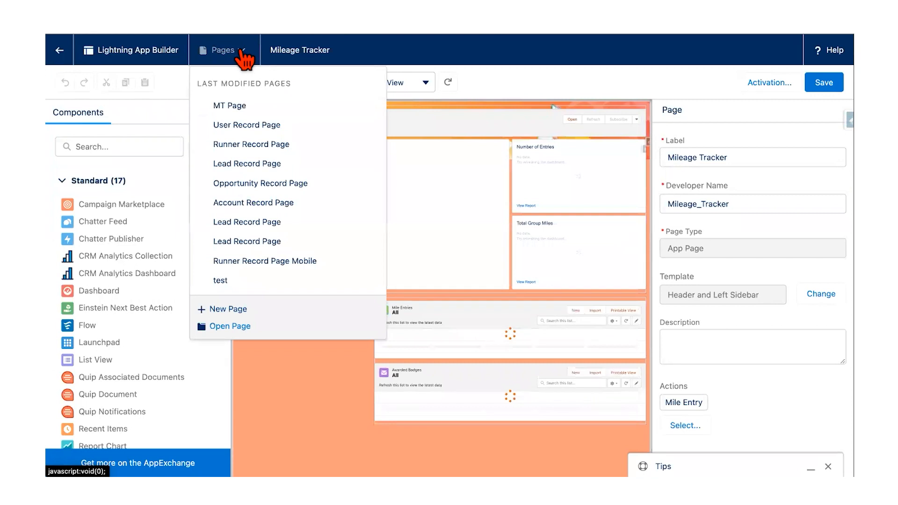
left_click(548, 252)
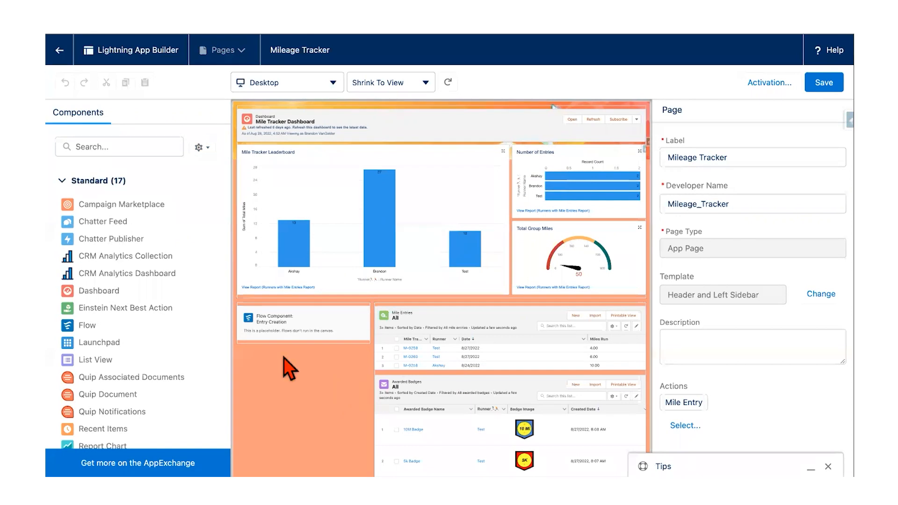
Review the Mileage Tracker page's component layout, then return to Setup and look through the Lightning Pages list
scroll(351, 397, "down", 2)
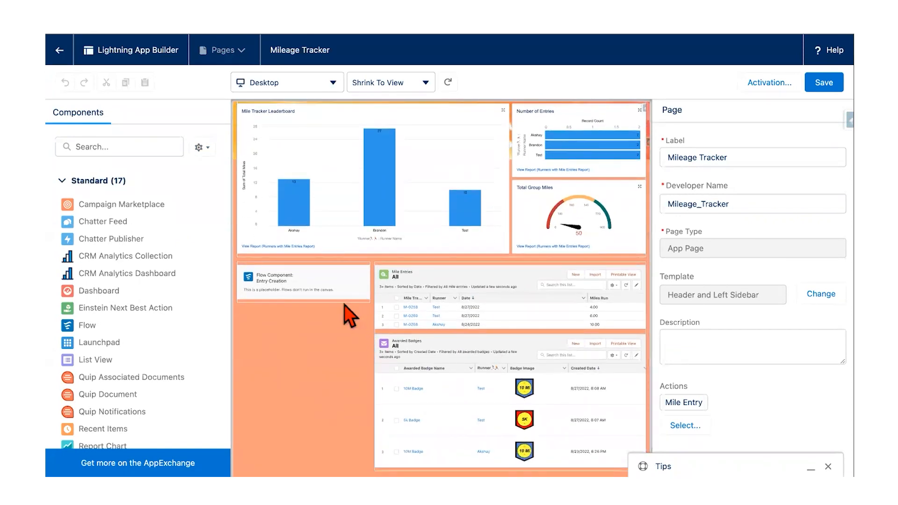
scroll(345, 305, "up", 1)
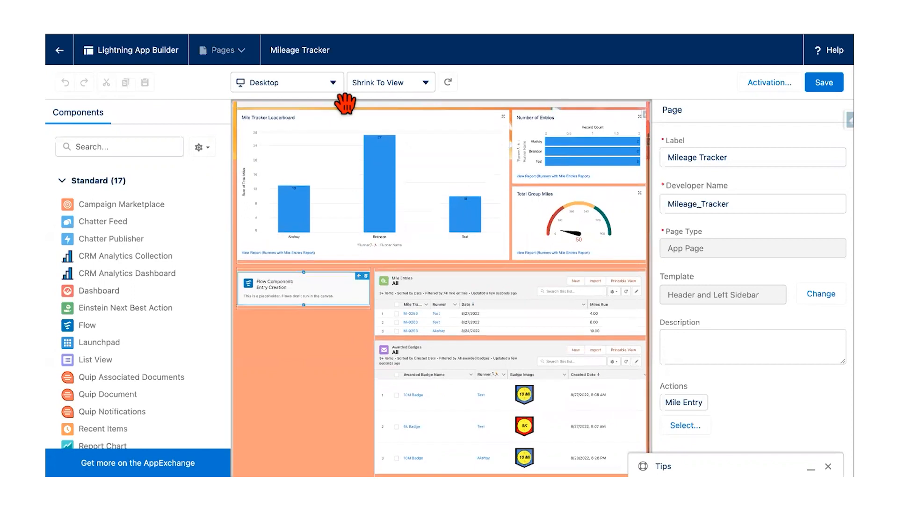
left_click(60, 50)
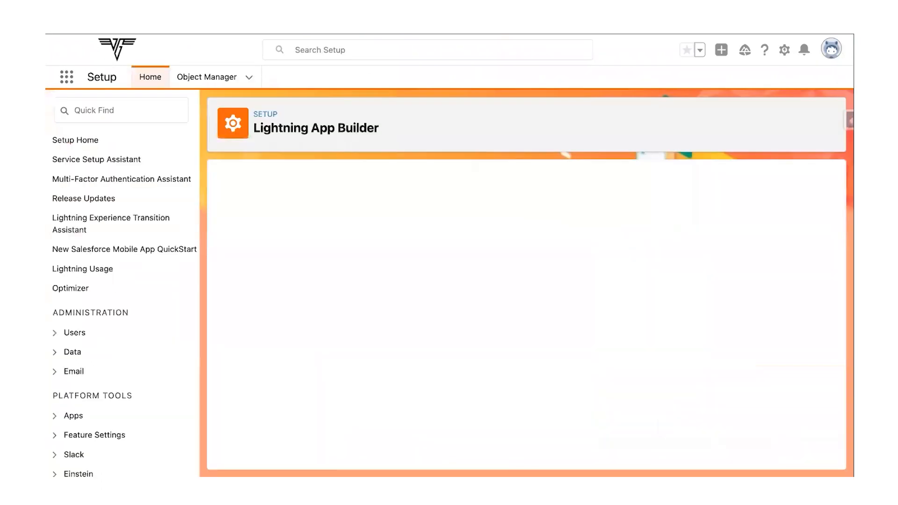
left_click(82, 114)
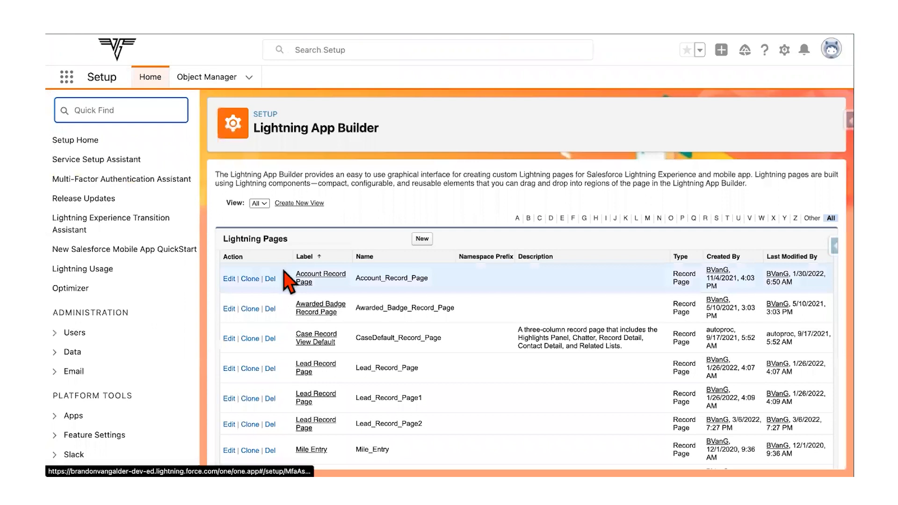
scroll(317, 324, "down", 1)
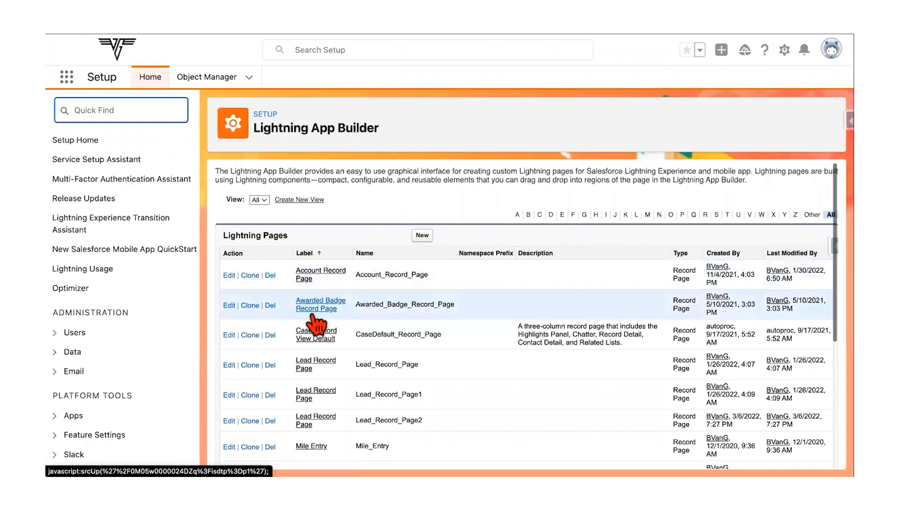
scroll(316, 323, "down", 5)
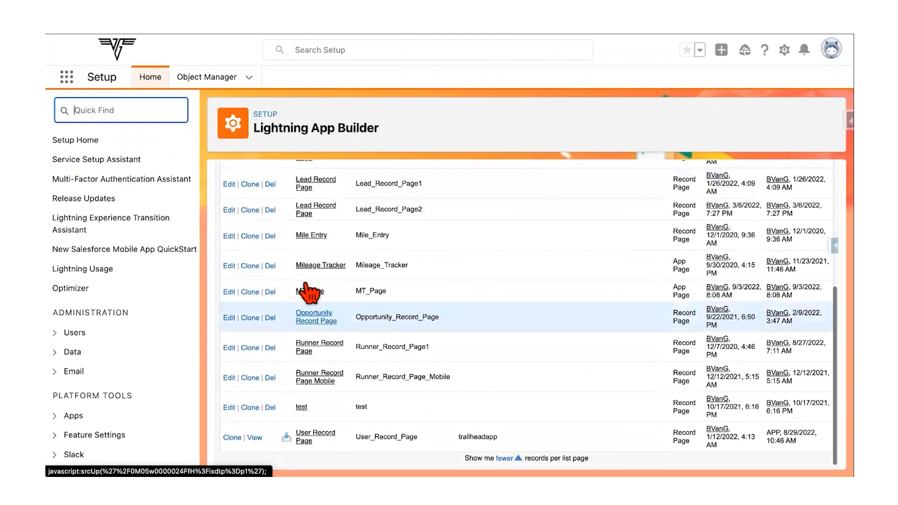
Switch to the Mileage Tracker app and open the first runner's record from the recently viewed Runners
left_click(300, 29)
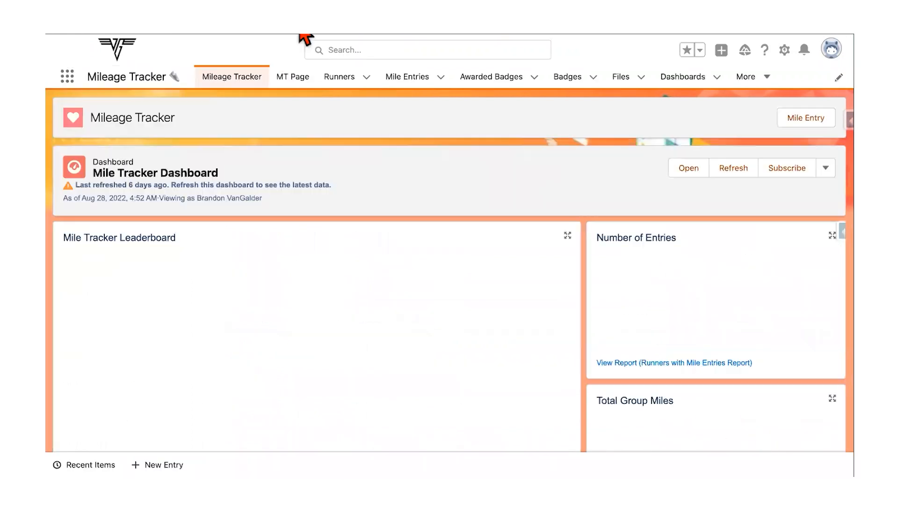
left_click(334, 77)
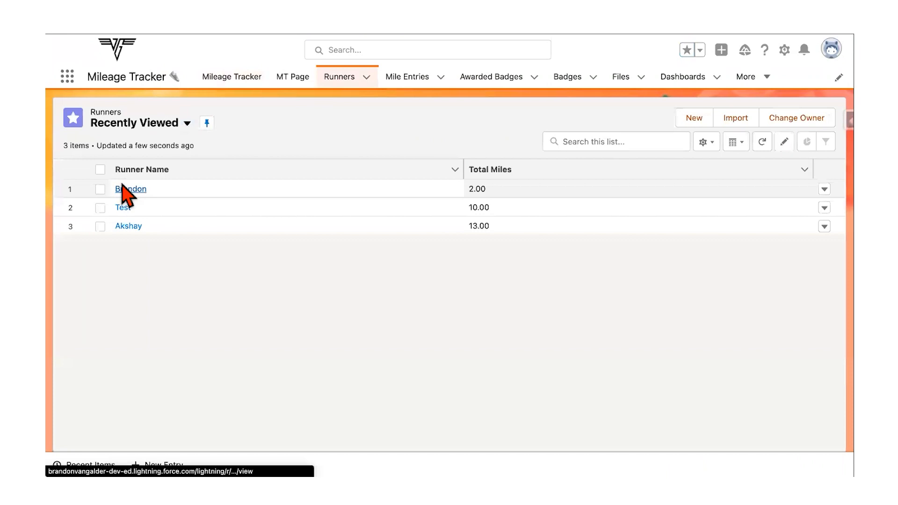
left_click(127, 195)
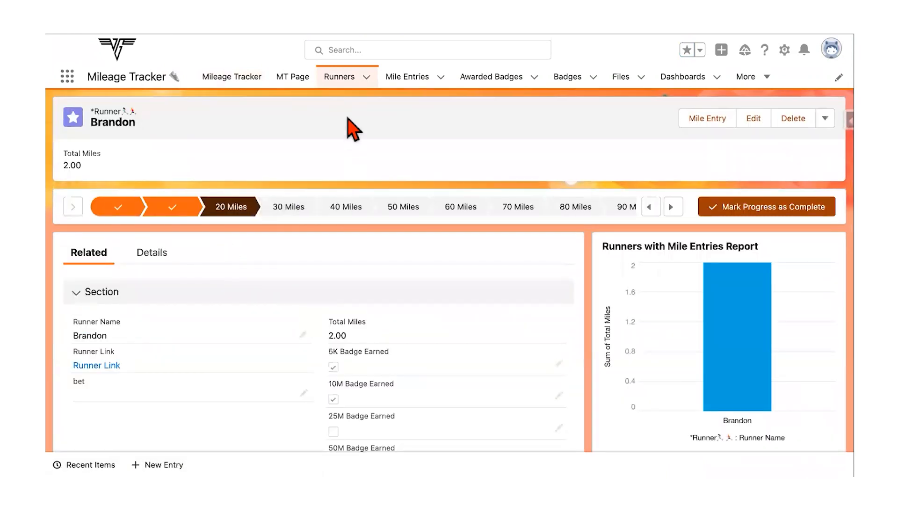
scroll(348, 143, "down", 1)
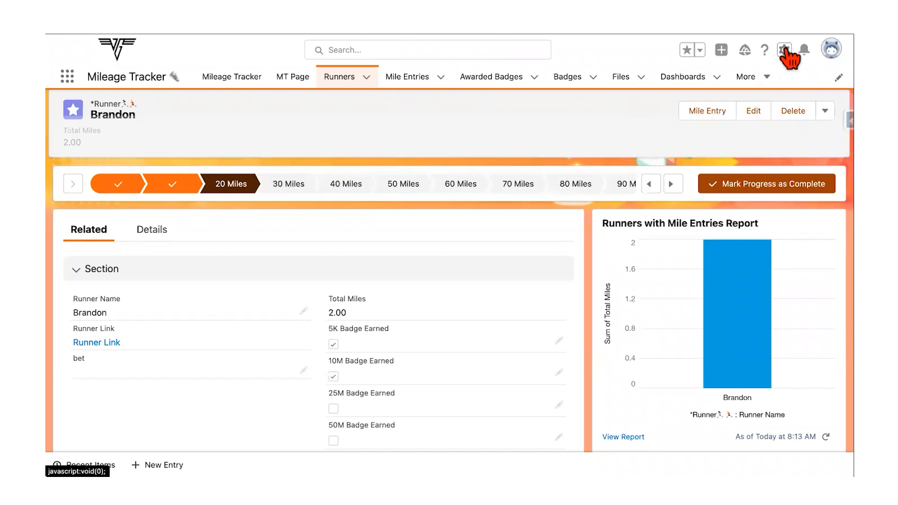
Open the Runner Record Page for editing and show the settings of its Runners with Mile Entries Report chart
left_click(785, 50)
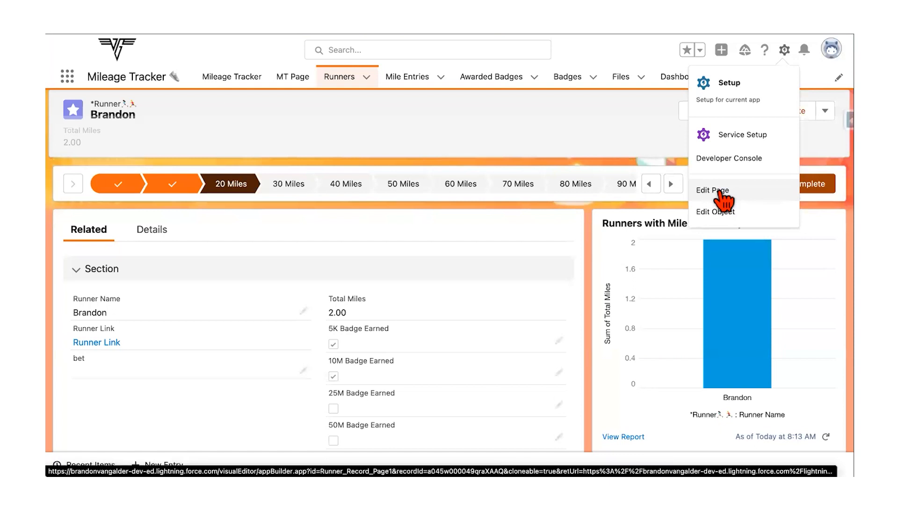
left_click(723, 198)
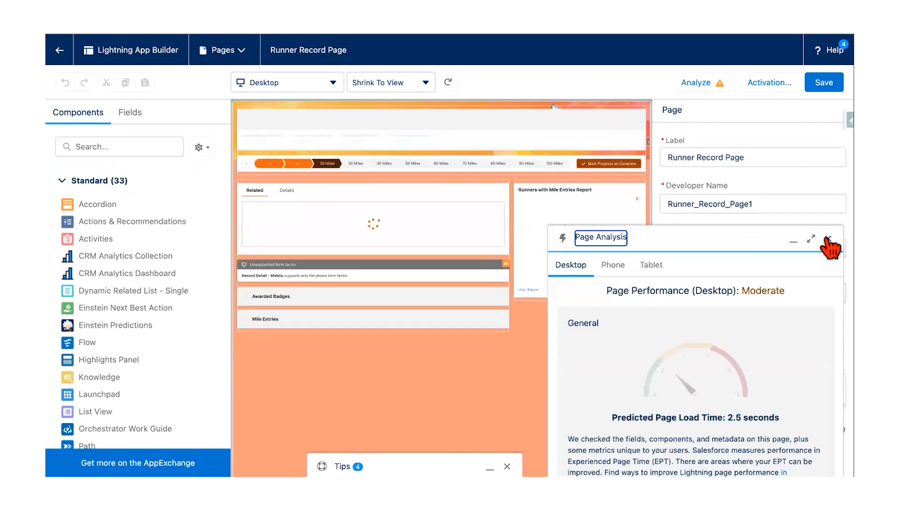
left_click(827, 239)
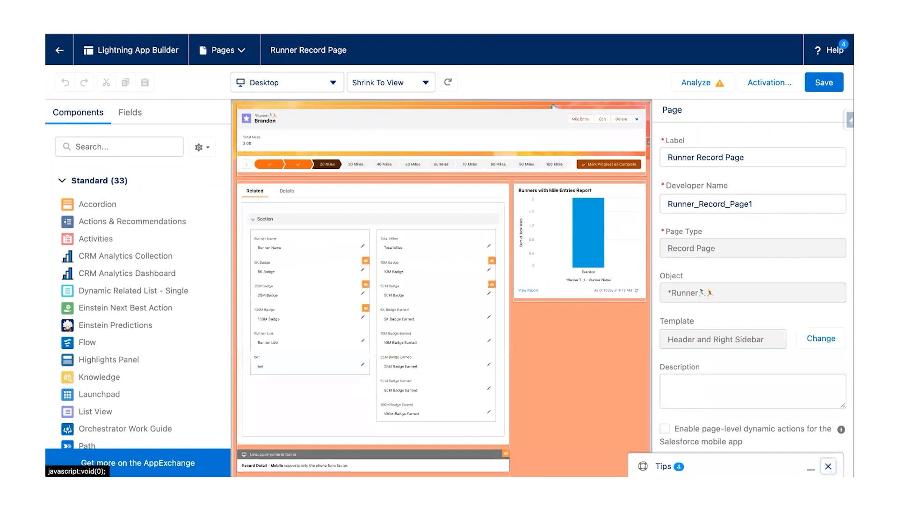
left_click(828, 466)
left_click(624, 276)
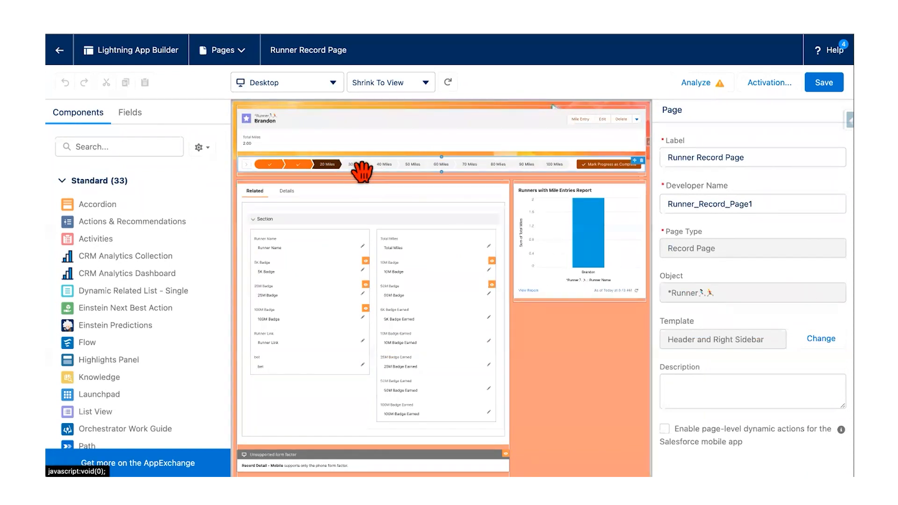
left_click(552, 208)
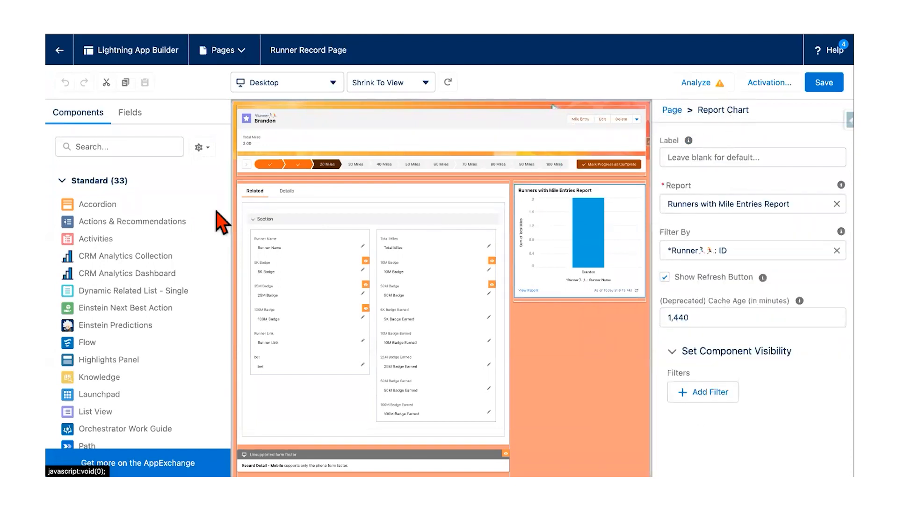
Add a Report Chart below the existing chart, using Runners with Mile Entries Report2 filtered by *Runner: ID
scroll(200, 281, "down", 5)
scroll(177, 276, "down", 6)
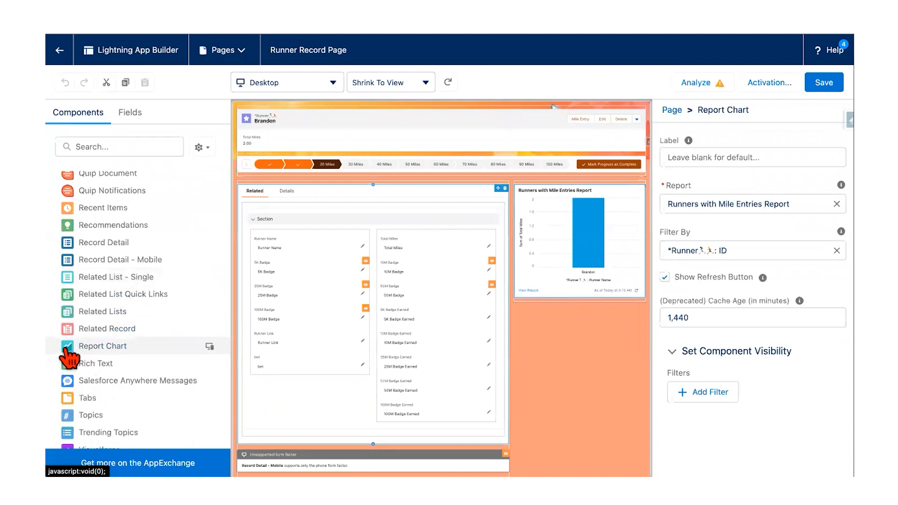
left_click_drag(68, 357, 530, 303)
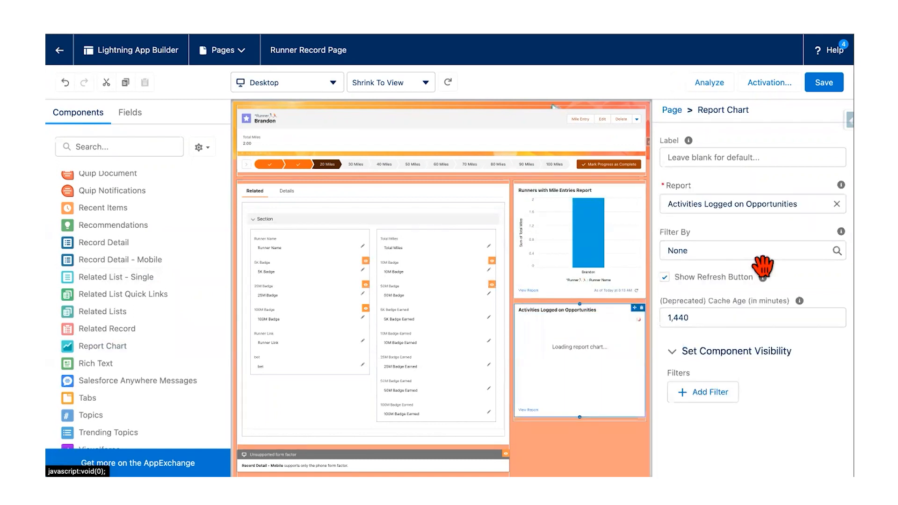
left_click(836, 205)
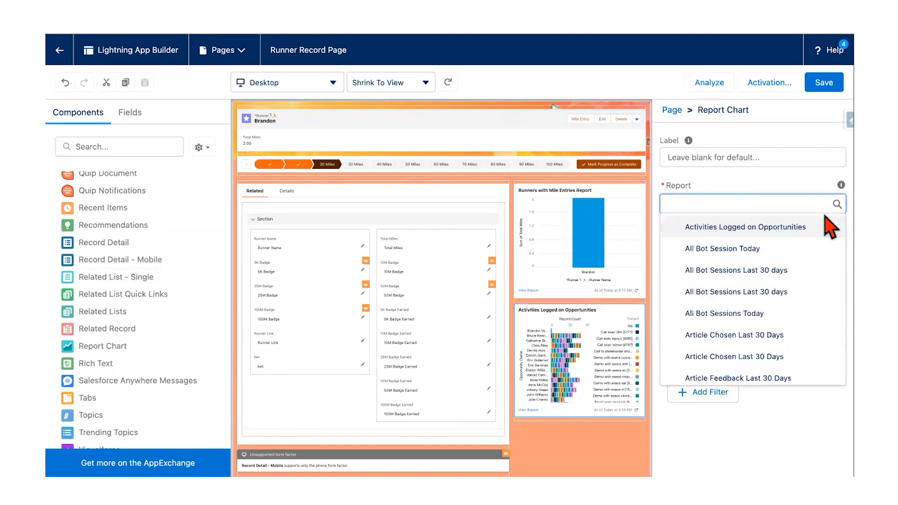
type("ru")
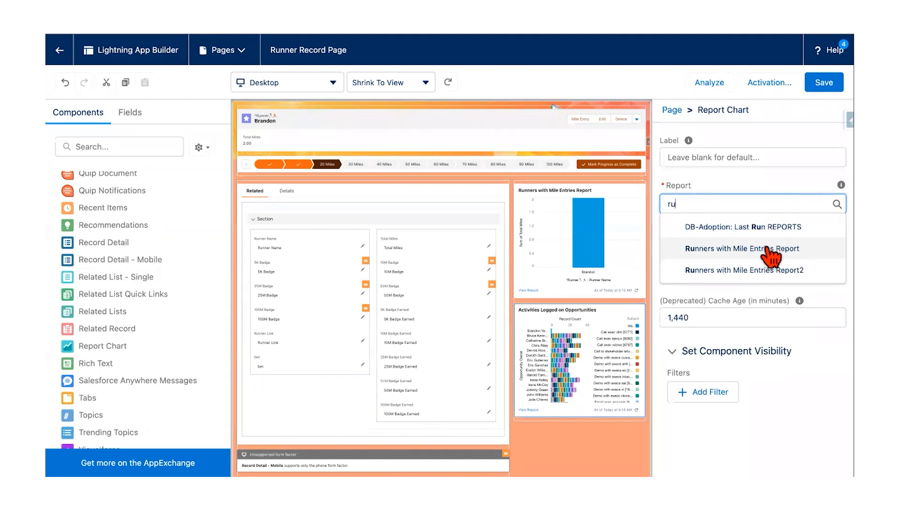
left_click(739, 270)
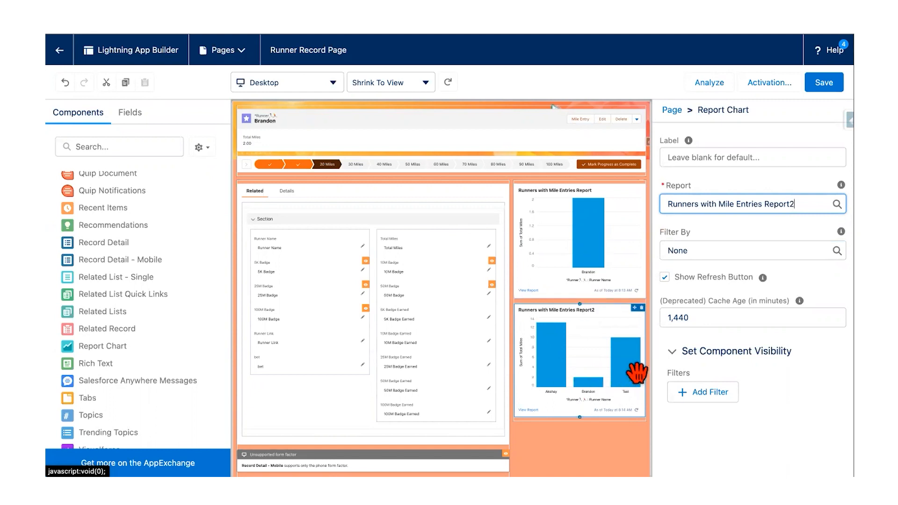
left_click(703, 250)
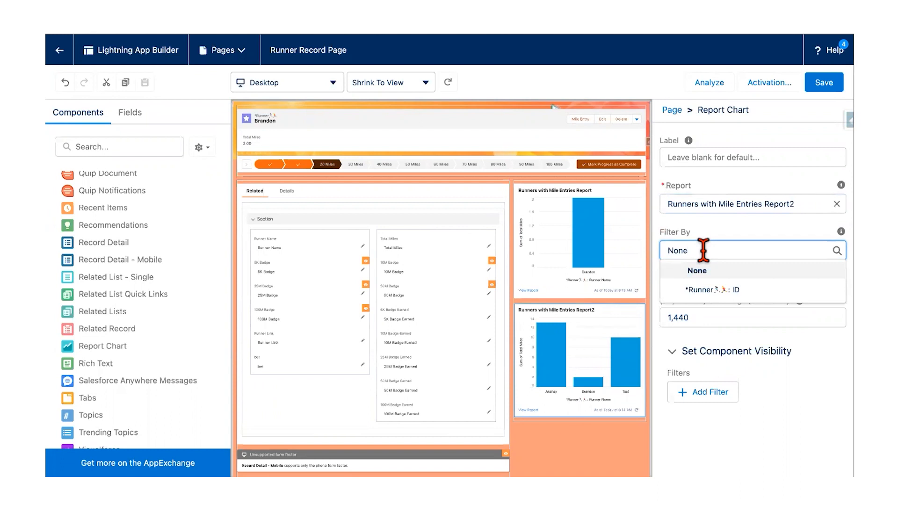
left_click(704, 291)
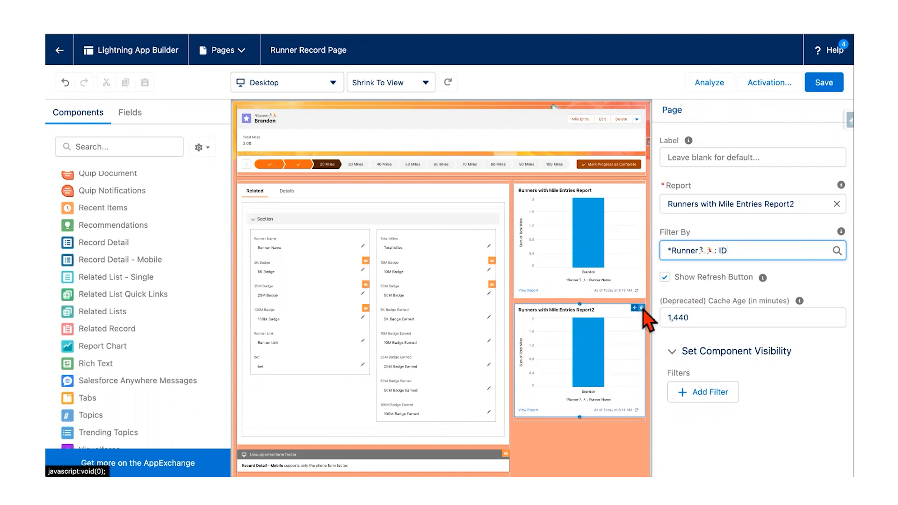
Remove the added Runners with Mile Entries Report2 chart and leave the page editor without saving
left_click(642, 308)
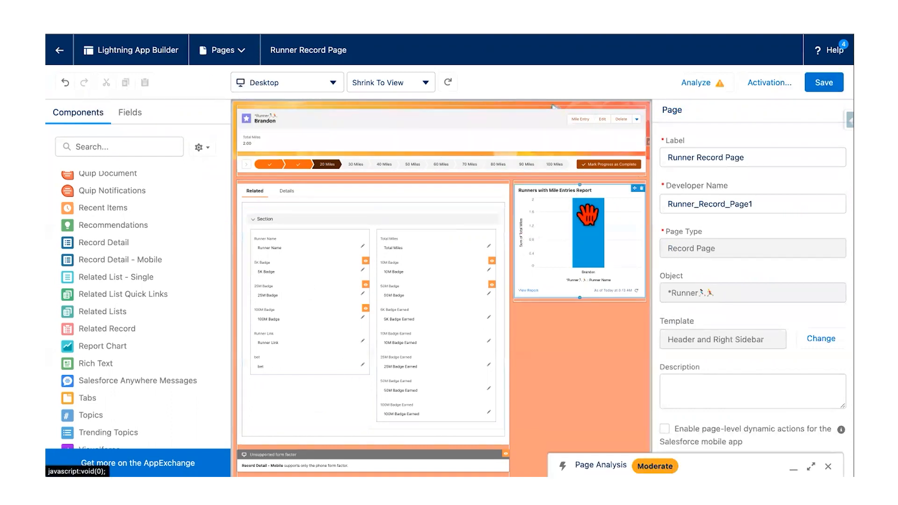
left_click(60, 52)
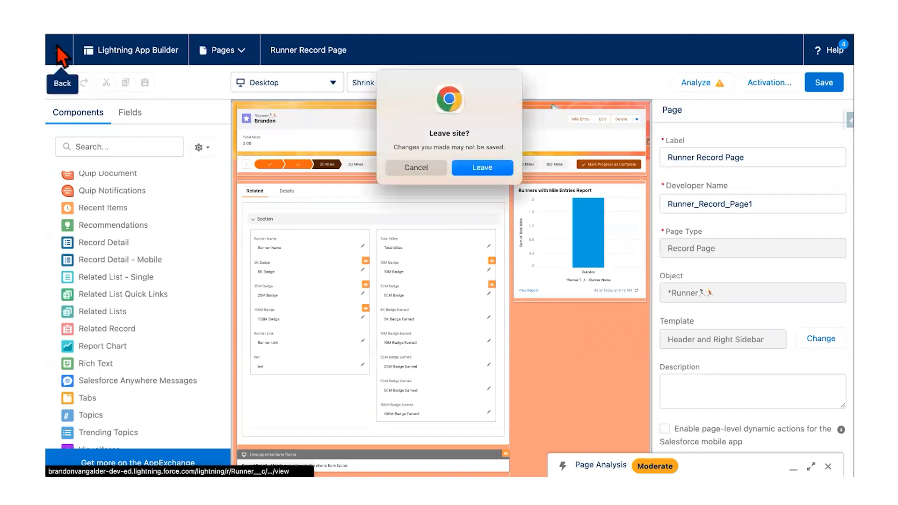
left_click(480, 168)
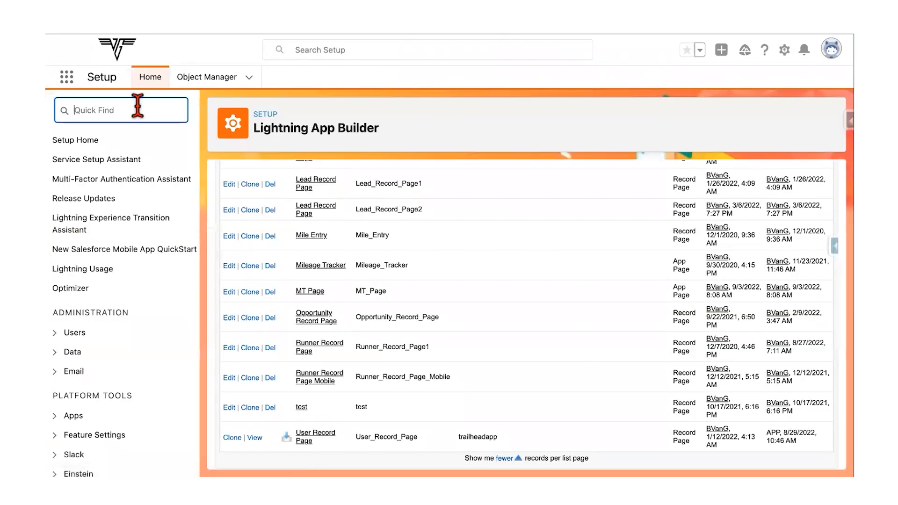
Find Flows in Setup and open the Delete Invalid Awarded Badges flow
type("flow")
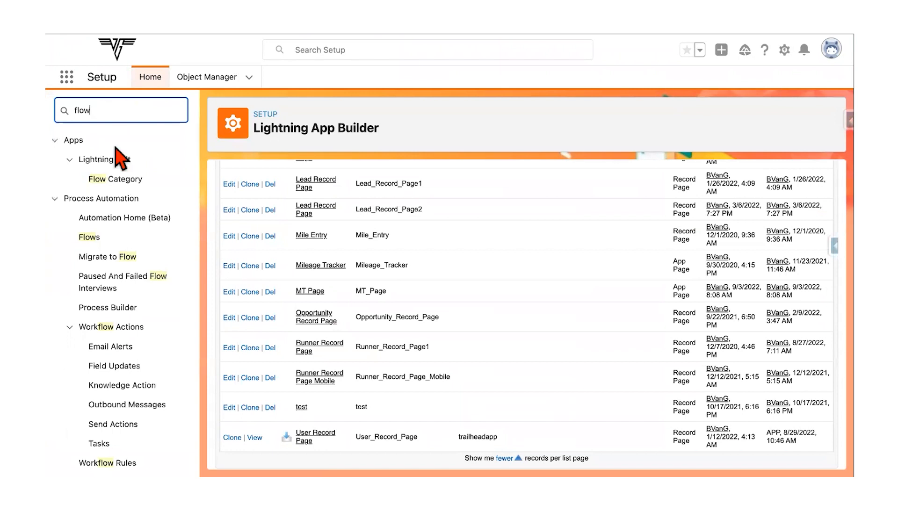
left_click(83, 237)
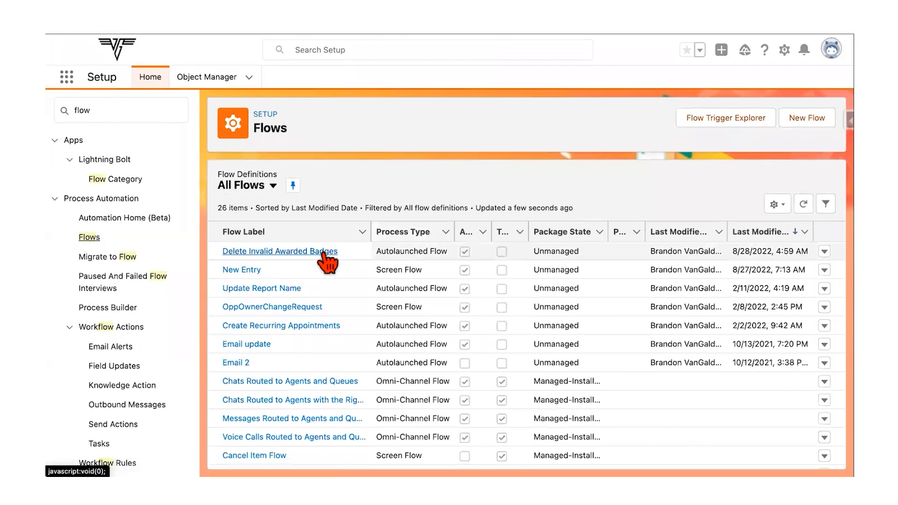
left_click(299, 253)
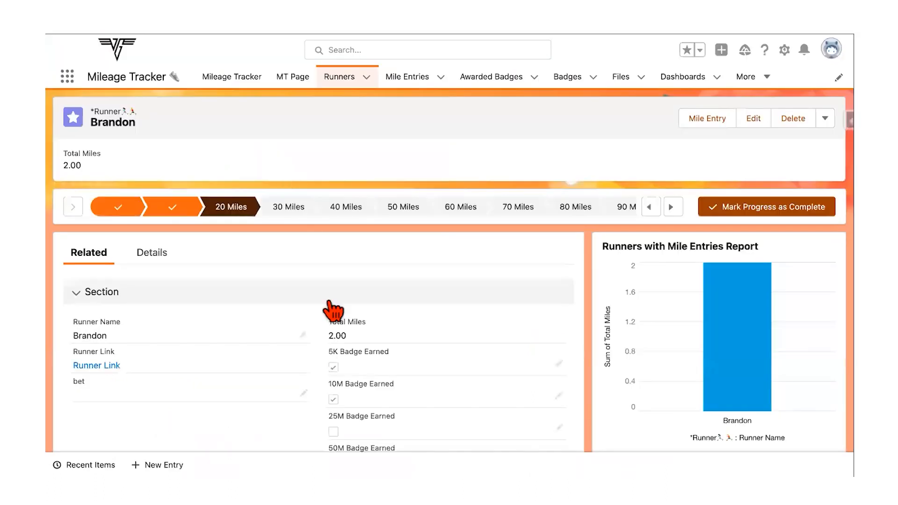
Log a mile entry for the displayed runner dated 9/3/2022 with 25 miles run, and save it
scroll(326, 346, "down", 3)
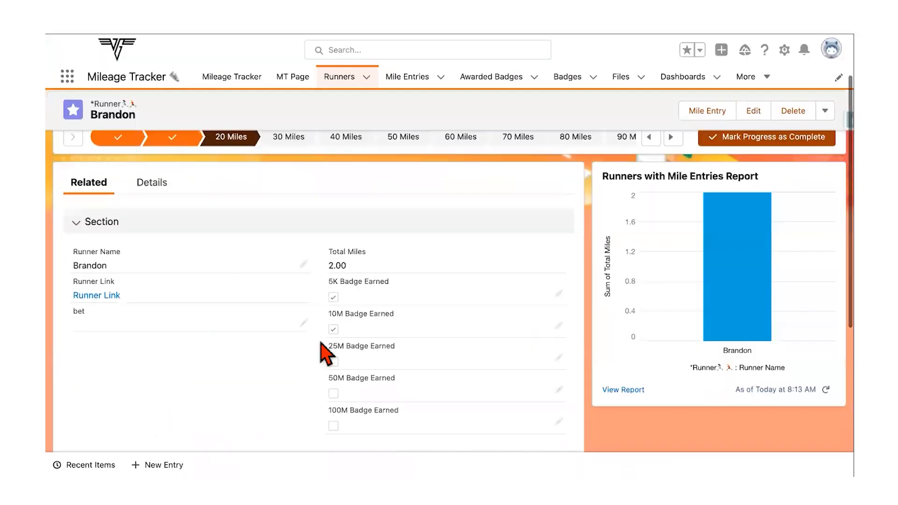
scroll(326, 354, "up", 3)
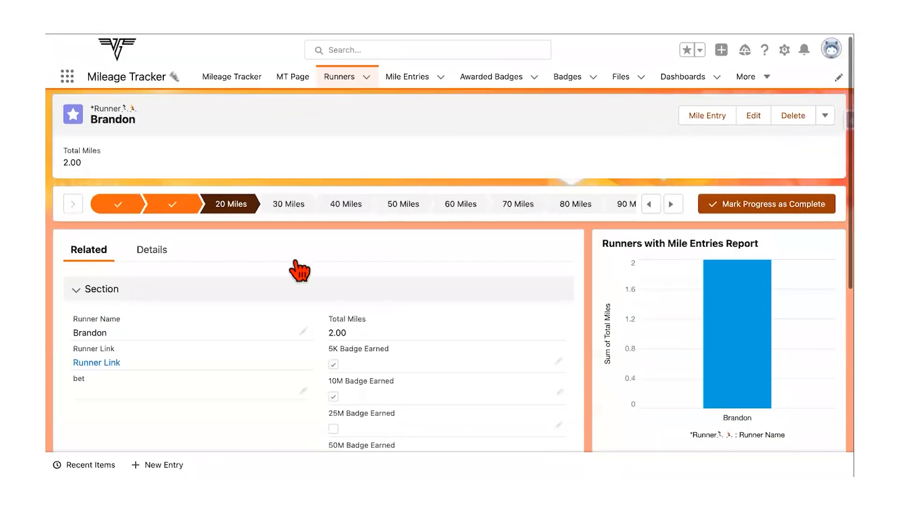
left_click(712, 120)
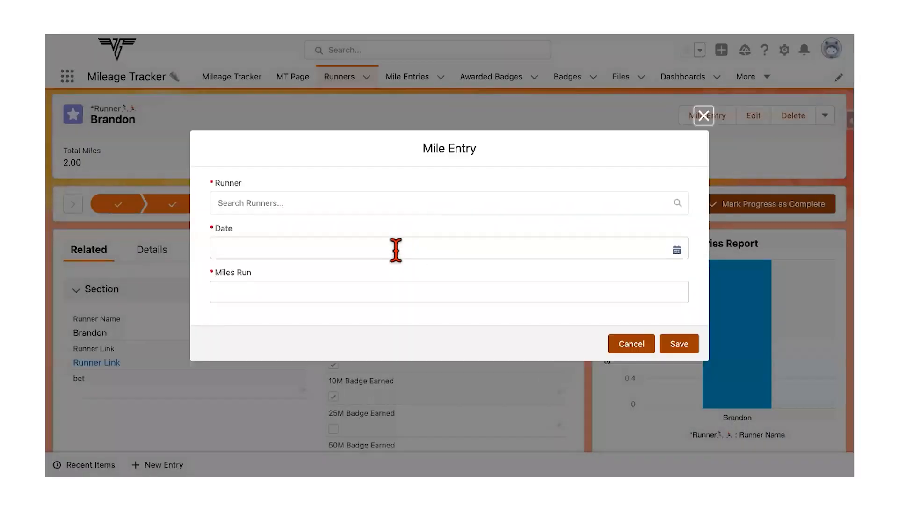
left_click(369, 203)
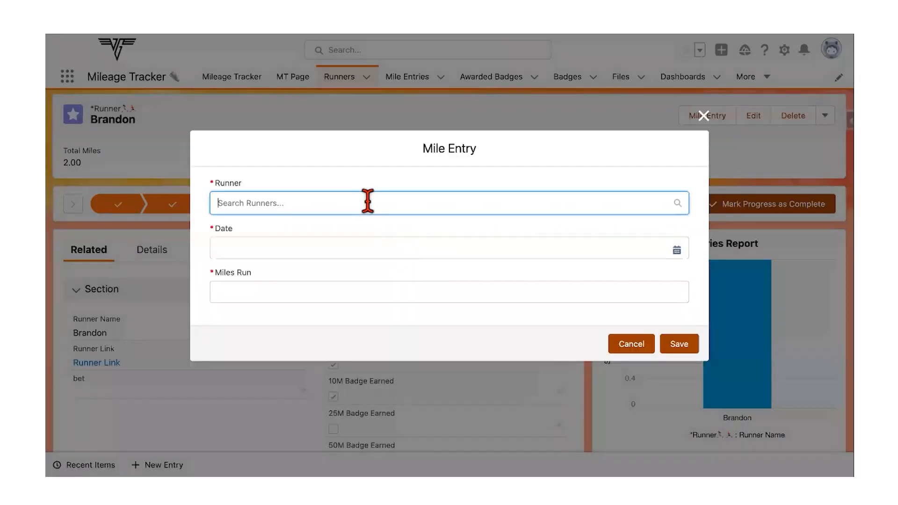
left_click(343, 232)
left_click(250, 250)
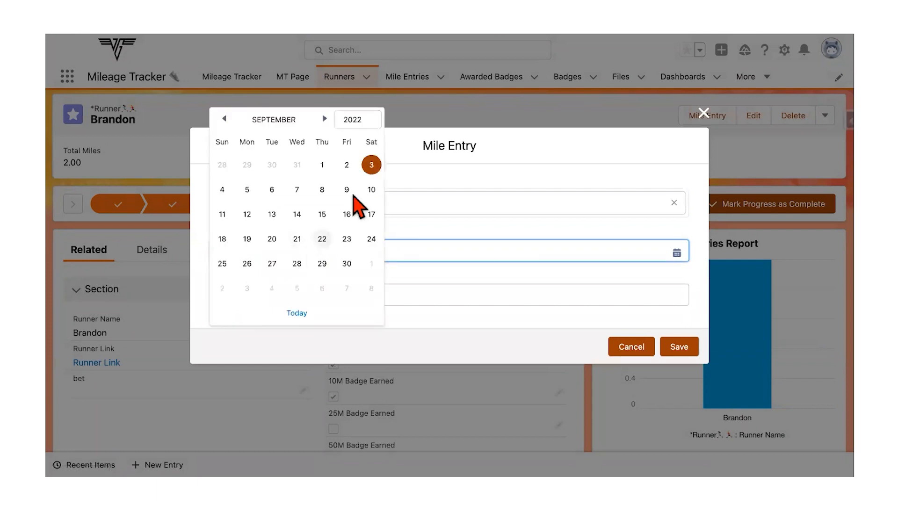
left_click(371, 165)
left_click(301, 295)
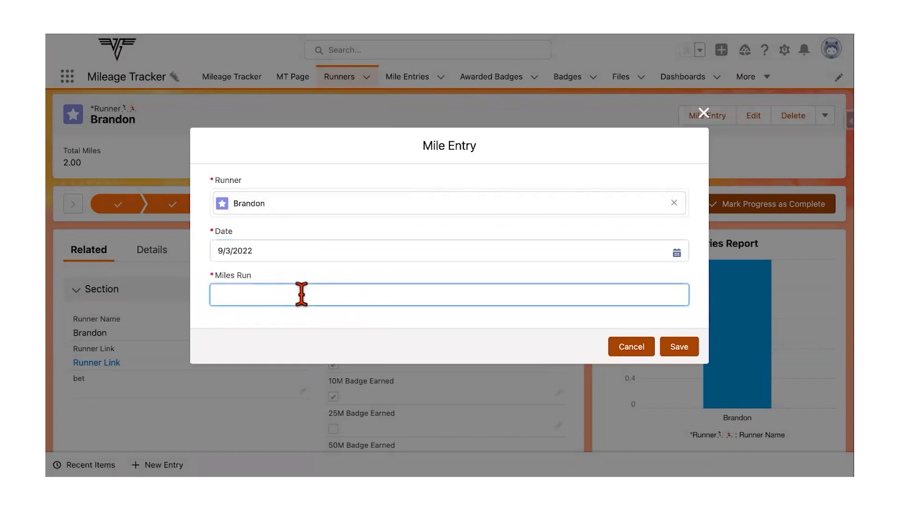
type("25")
left_click(679, 348)
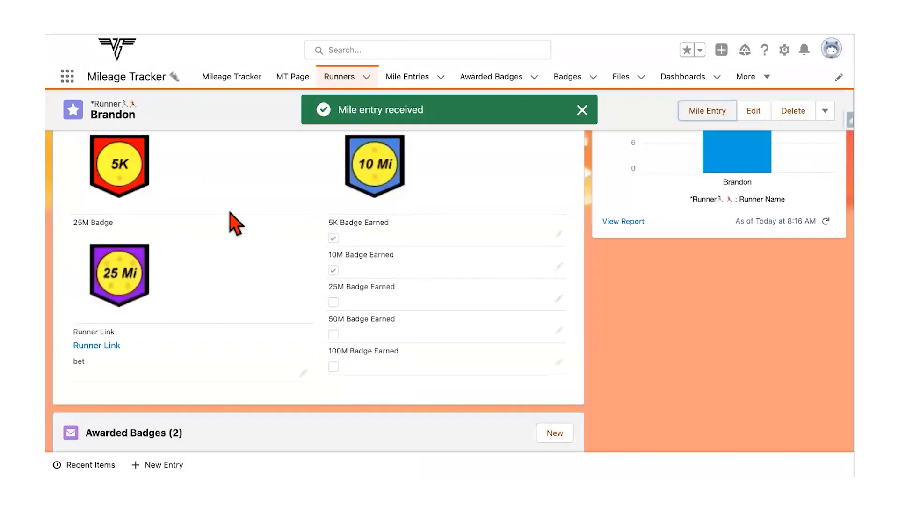
Examine the runner's badges, Awarded Badges and Mile Entries lists, then show the available actions for the 25-mile entry
scroll(233, 223, "down", 6)
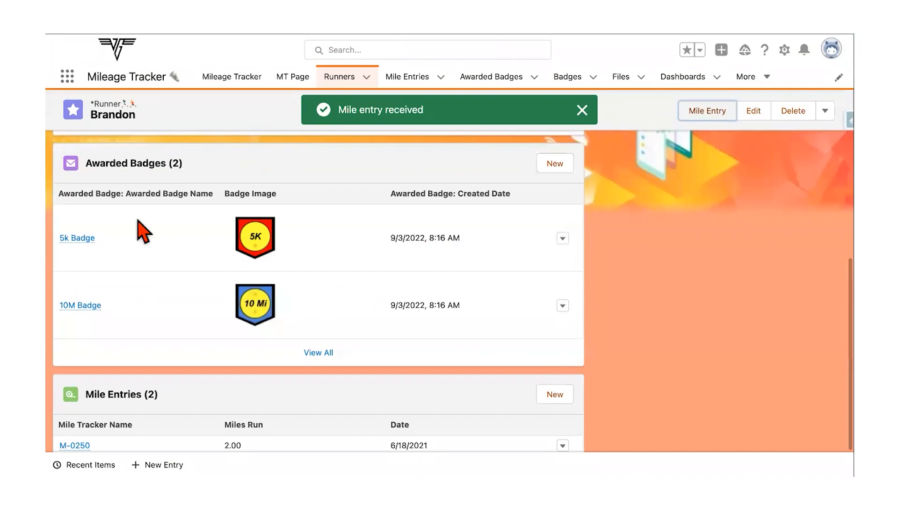
scroll(295, 315, "down", 2)
scroll(294, 316, "up", 7)
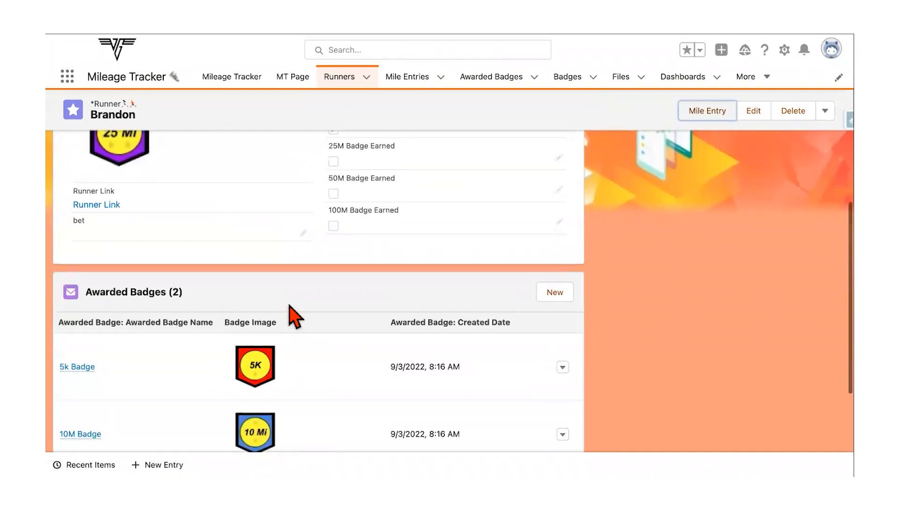
scroll(295, 315, "down", 3)
scroll(295, 314, "down", 4)
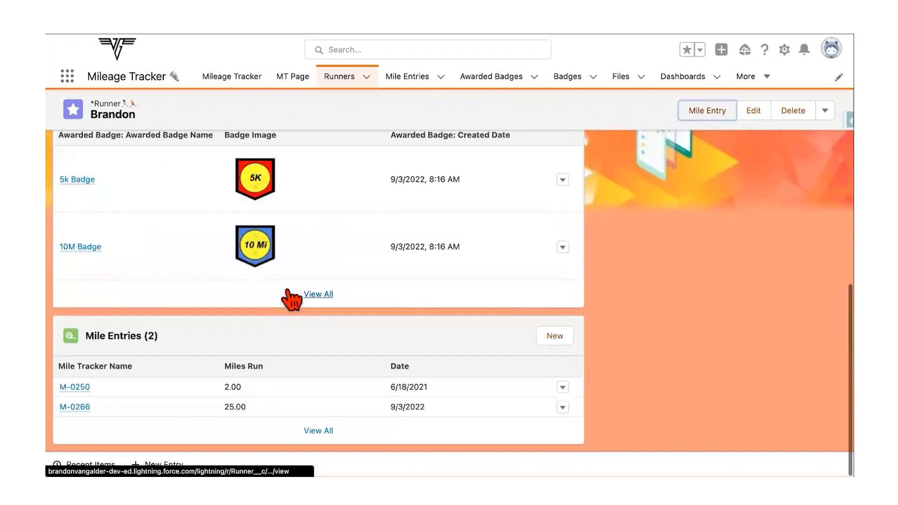
scroll(285, 278, "up", 5)
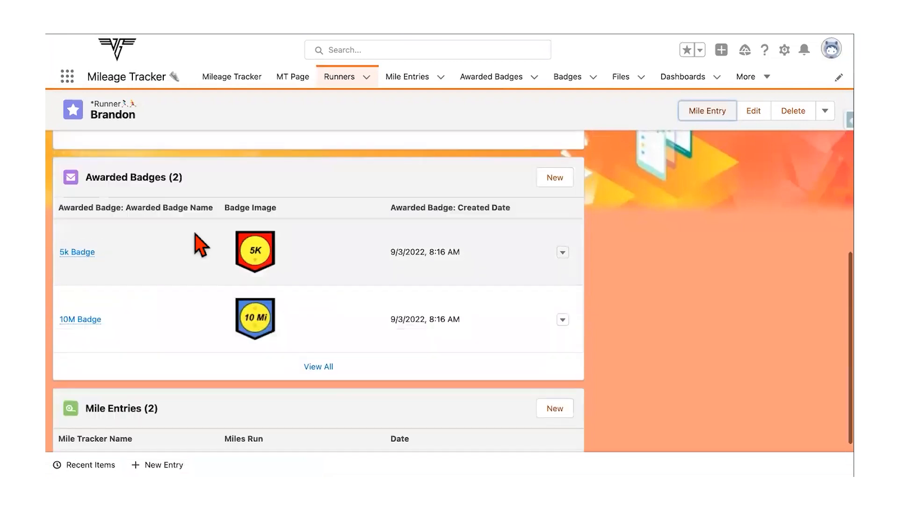
scroll(301, 213, "up", 6)
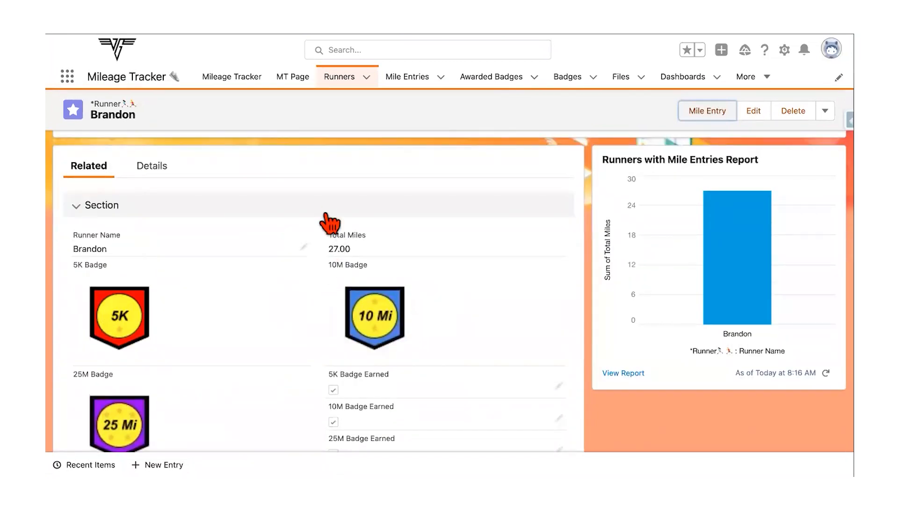
scroll(333, 235, "down", 6)
scroll(332, 235, "down", 3)
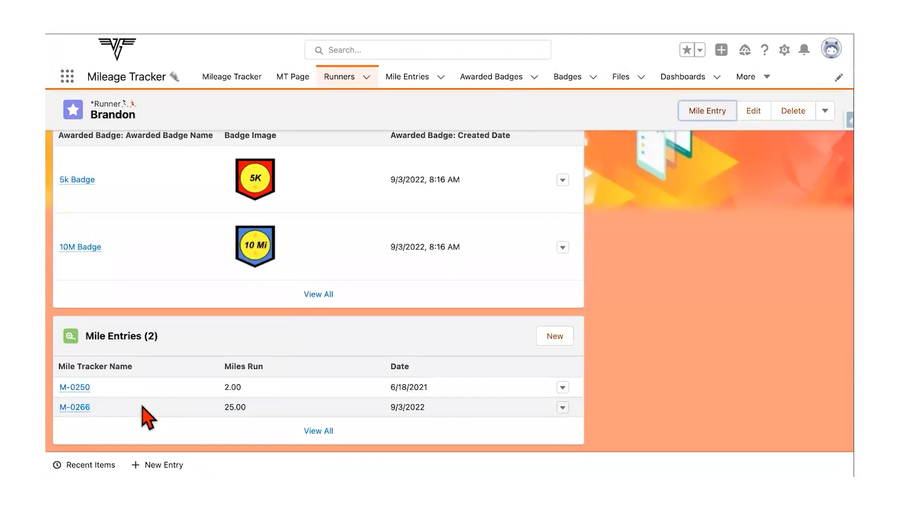
mouse_move(75, 408)
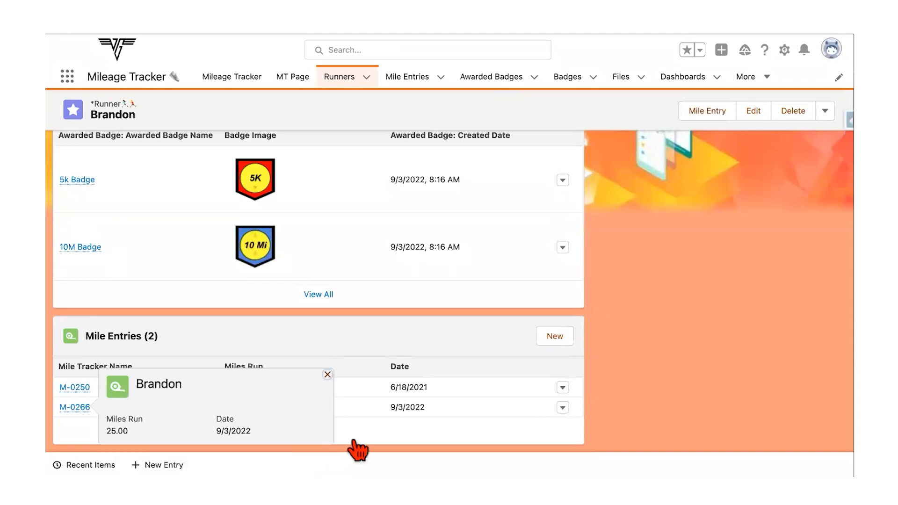
left_click(564, 409)
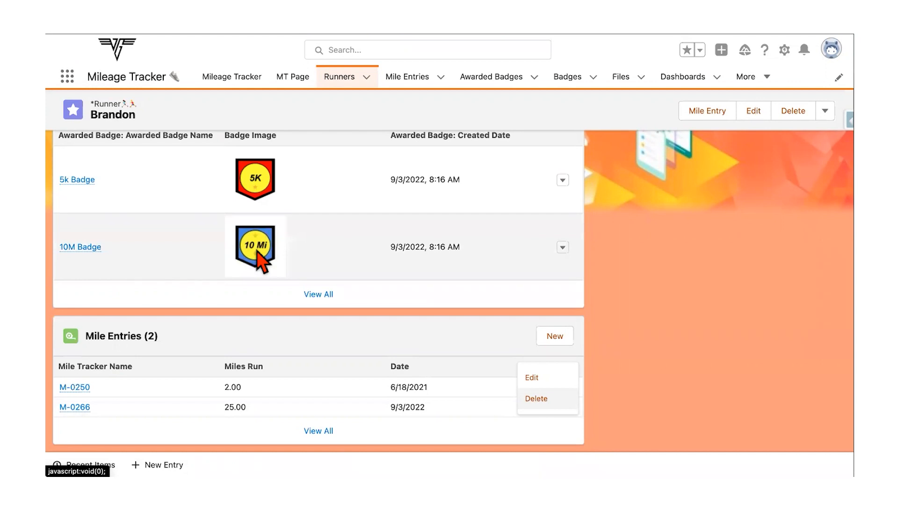
Start a new flow from the Flows list in Setup to examine the Record-Triggered Flow type
mouse_move(246, 34)
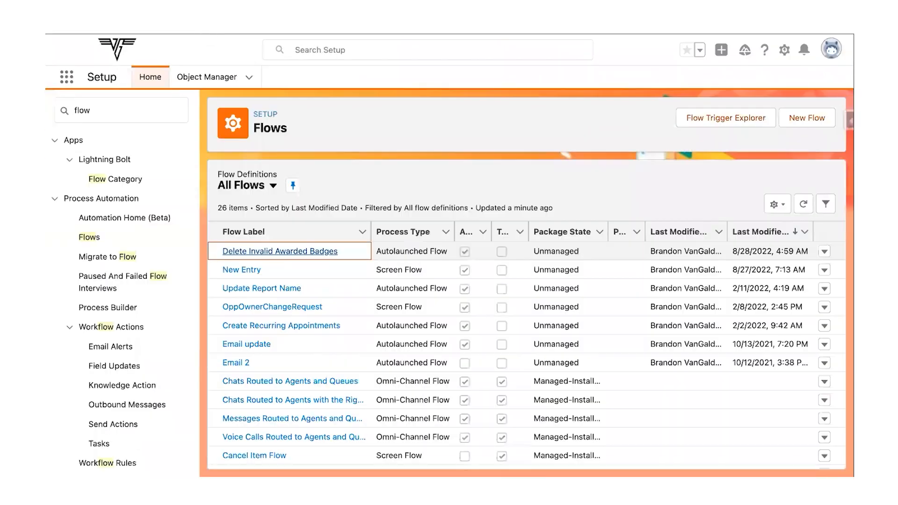
left_click(334, 255)
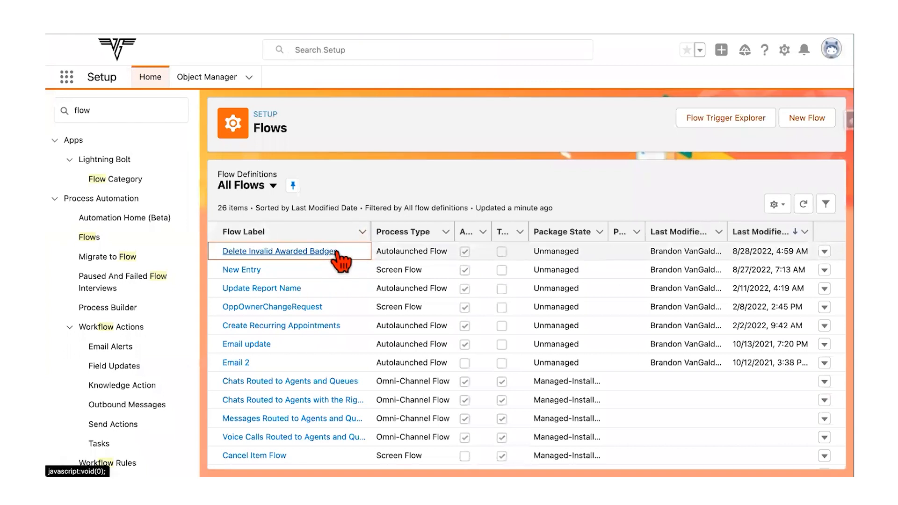
left_click(810, 124)
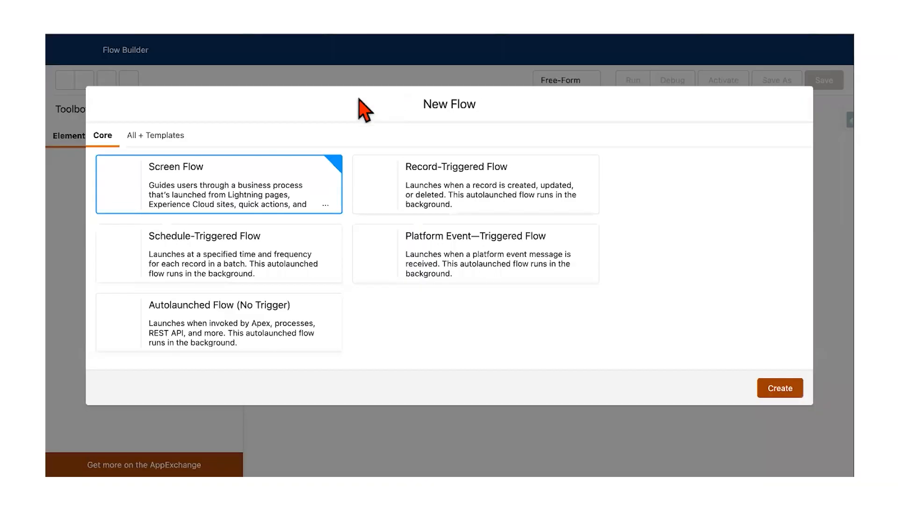
left_click(445, 184)
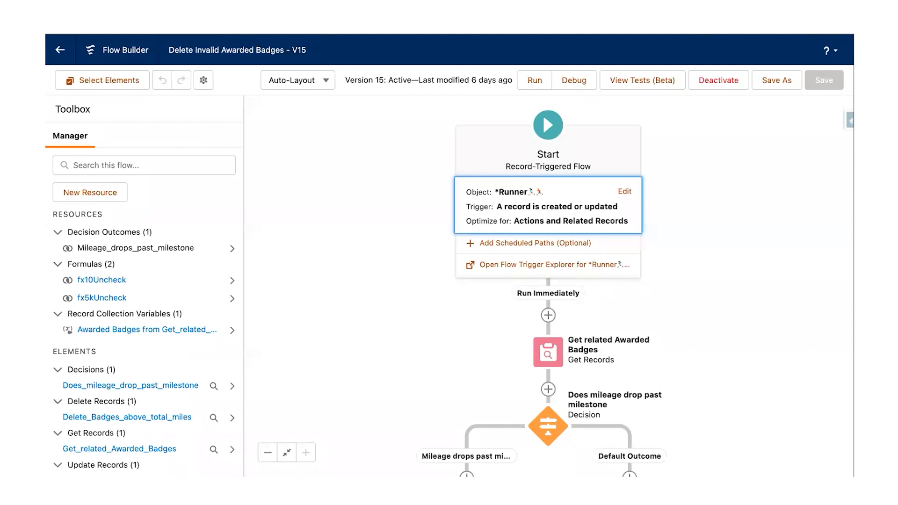
Look over the sequence of elements in the Delete Invalid Awarded Badges flow, including its Get Records element
scroll(608, 262, "down", 3)
left_click(570, 222)
scroll(477, 308, "down", 3)
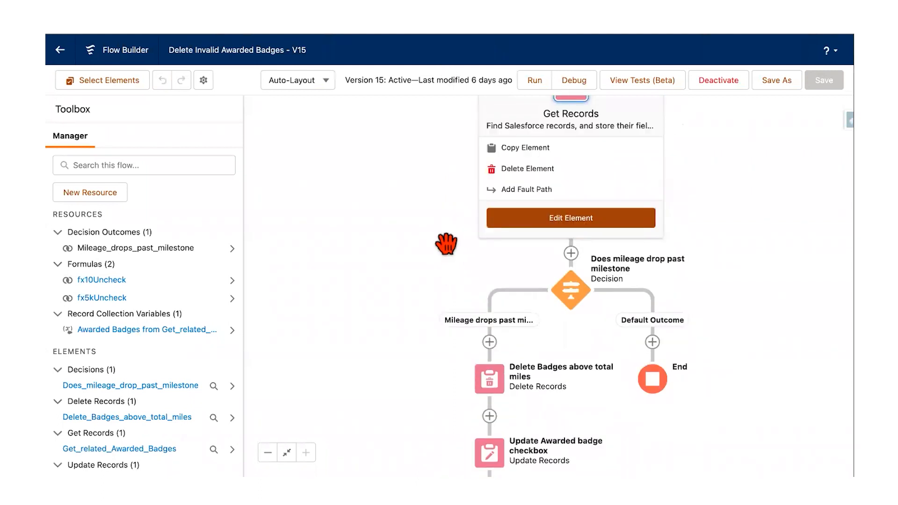
scroll(449, 244, "up", 5)
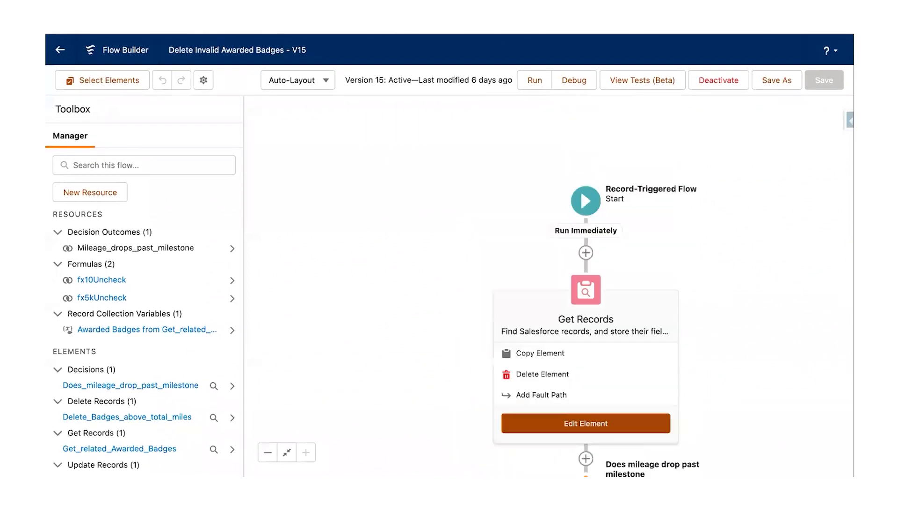
left_click_drag(586, 221, 586, 230)
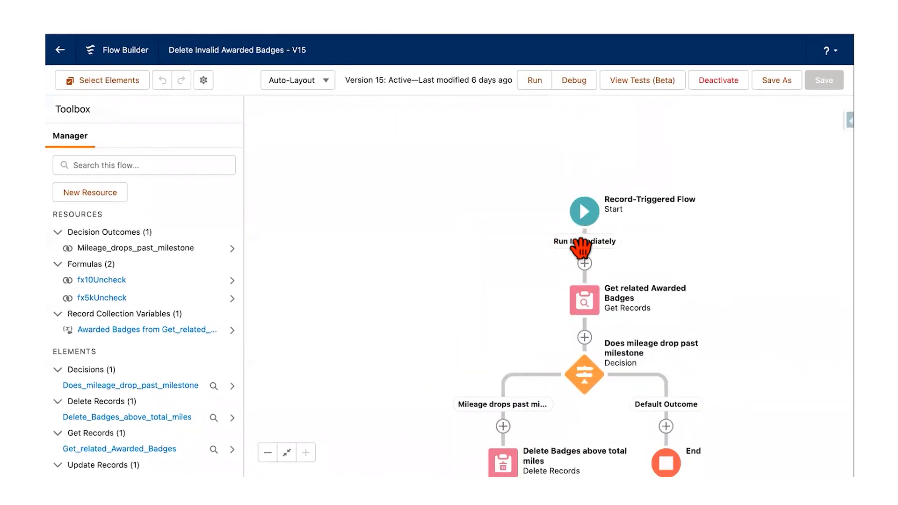
Review the flow's start configuration, covering object, trigger, entry conditions and optimization options, and close it with its settings accepted
left_click(582, 213)
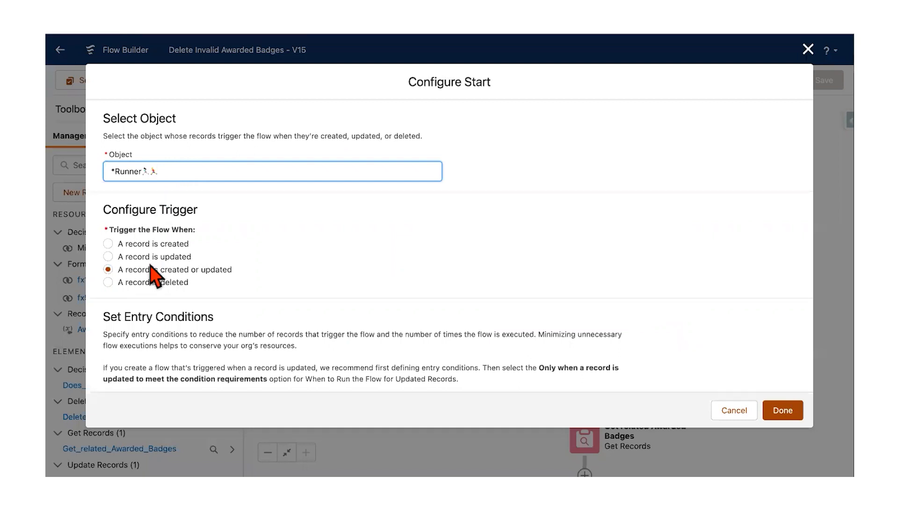
scroll(157, 275, "down", 5)
scroll(157, 275, "down", 5)
scroll(156, 275, "up", 5)
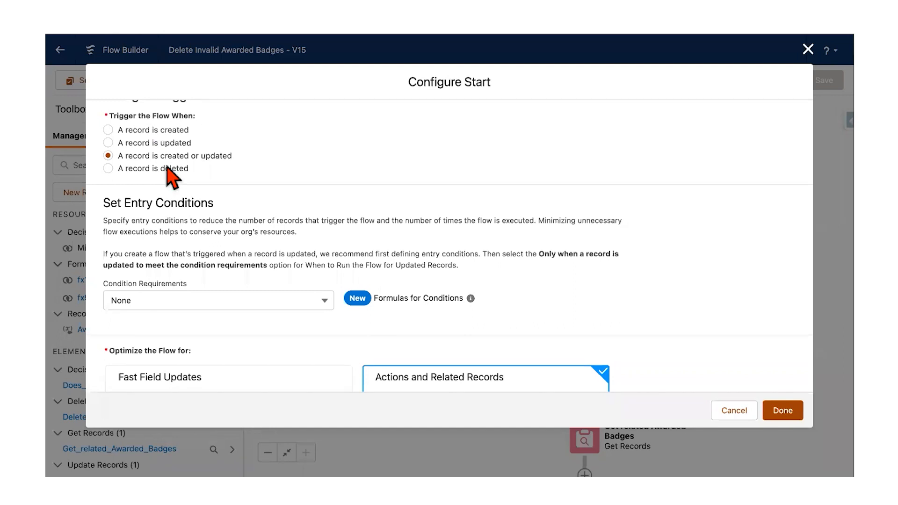
scroll(173, 178, "down", 2)
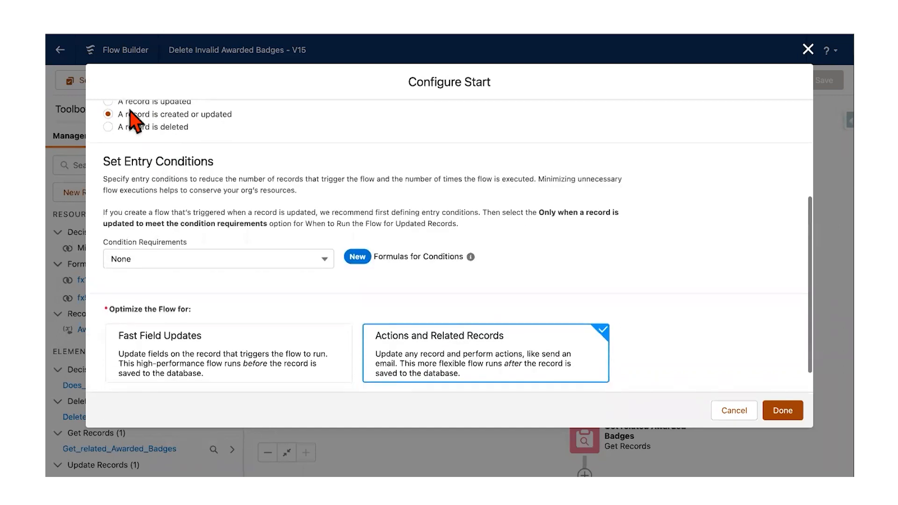
scroll(133, 113, "up", 1)
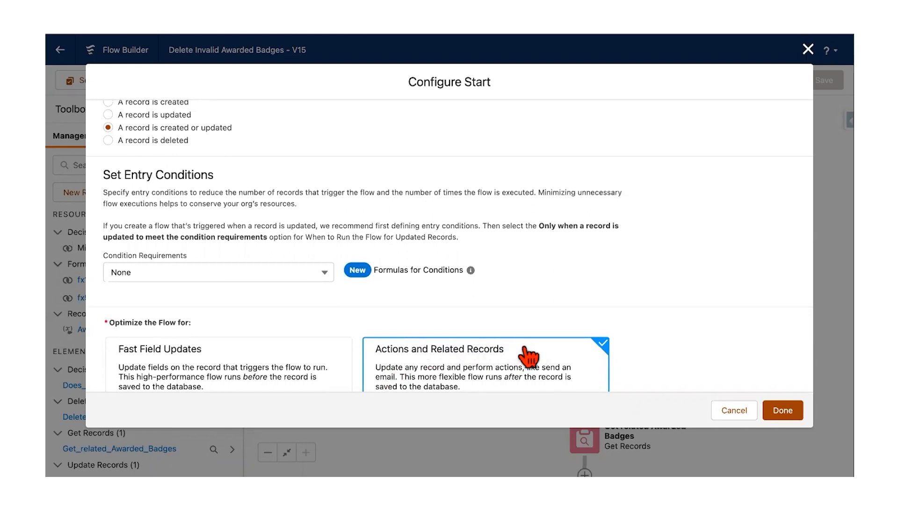
scroll(545, 277, "down", 1)
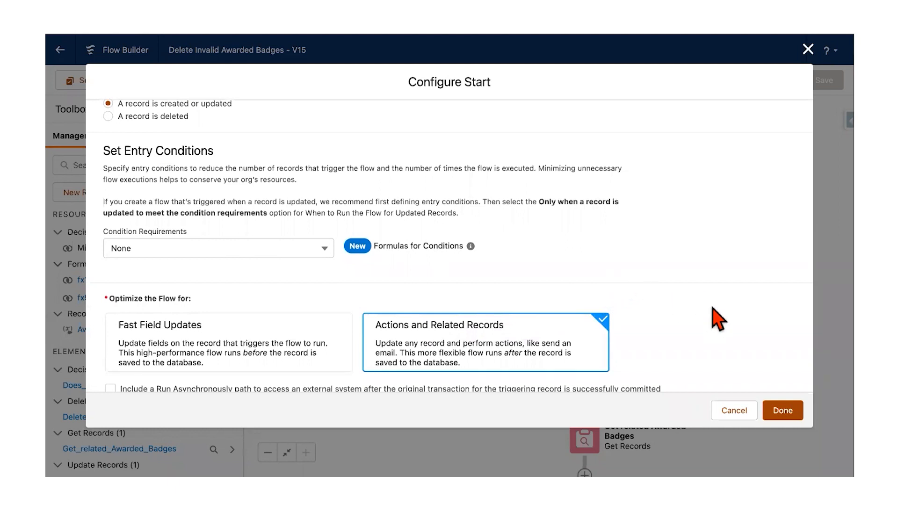
scroll(812, 261, "down", 1)
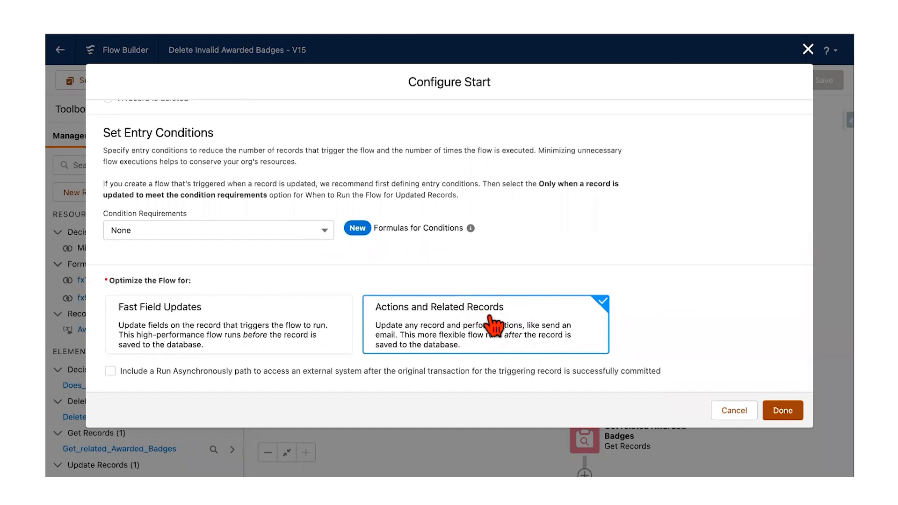
left_click(776, 412)
Examine the object and filter conditions of the Get related Awarded Badges element and close it without changes
scroll(735, 218, "down", 5)
scroll(682, 225, "up", 2)
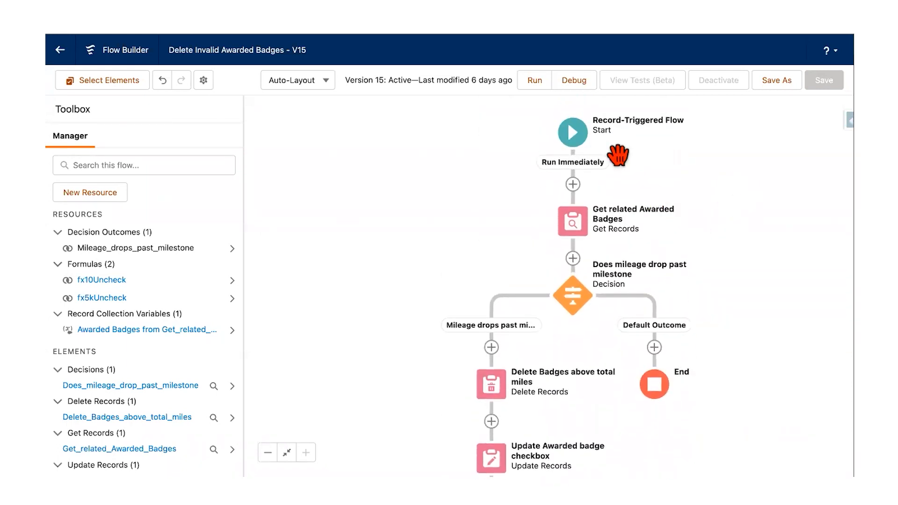
double_click(579, 224)
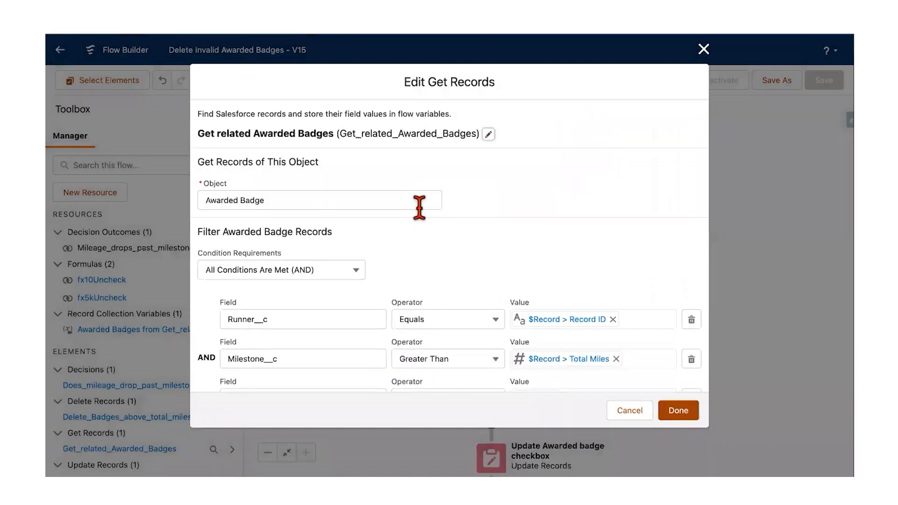
left_click(635, 412)
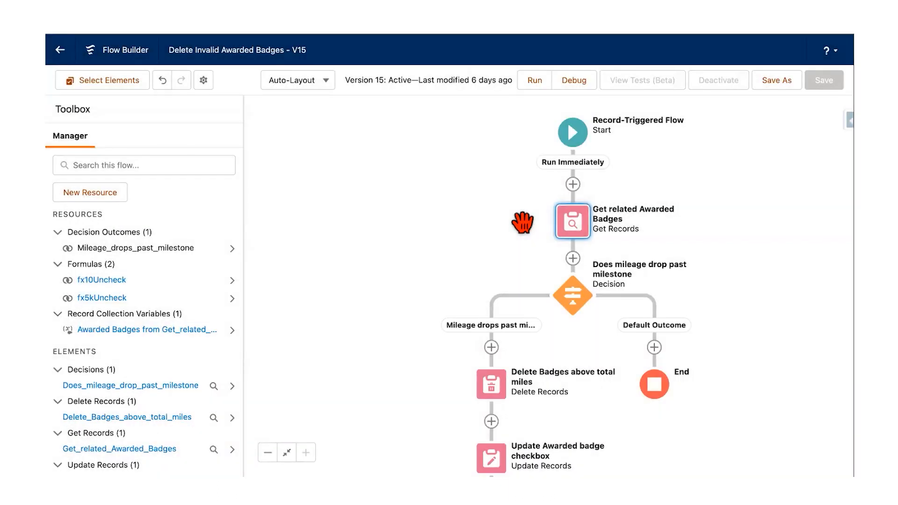
left_click(522, 222)
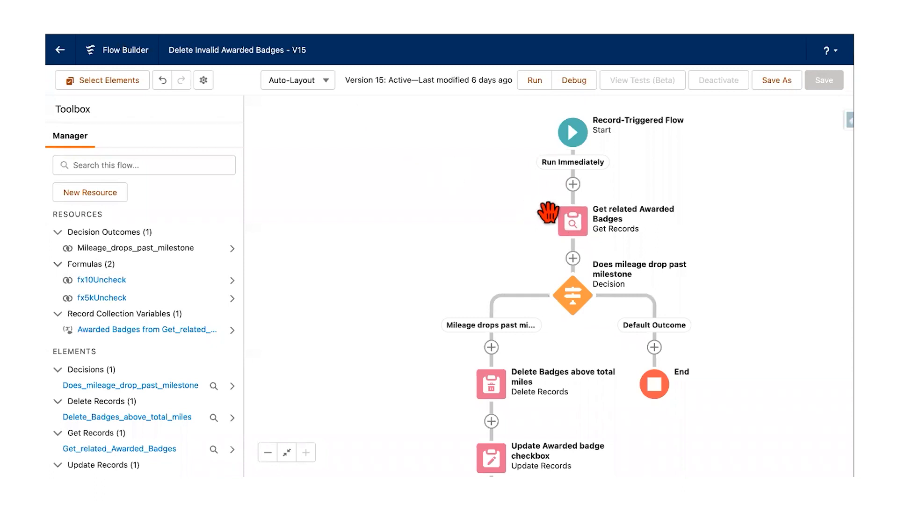
left_click(572, 227)
left_click(585, 353)
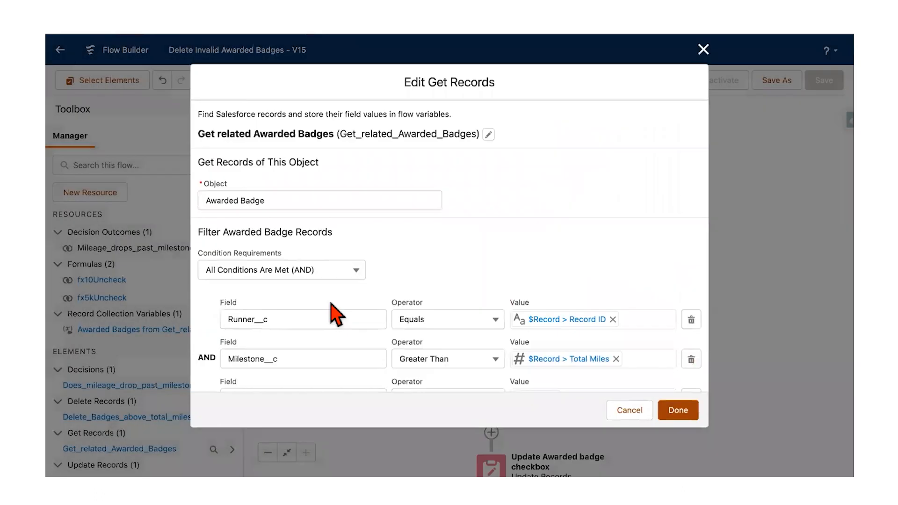
left_click_drag(226, 284, 279, 285)
left_click(632, 411)
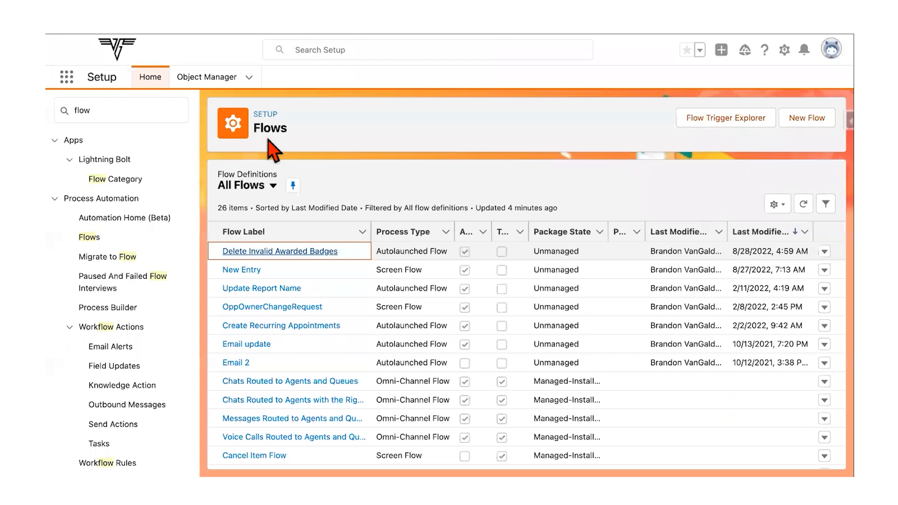
Find the Awarded Badge object in Setup's Object Manager and open the definition of its Milestone field
left_click(225, 78)
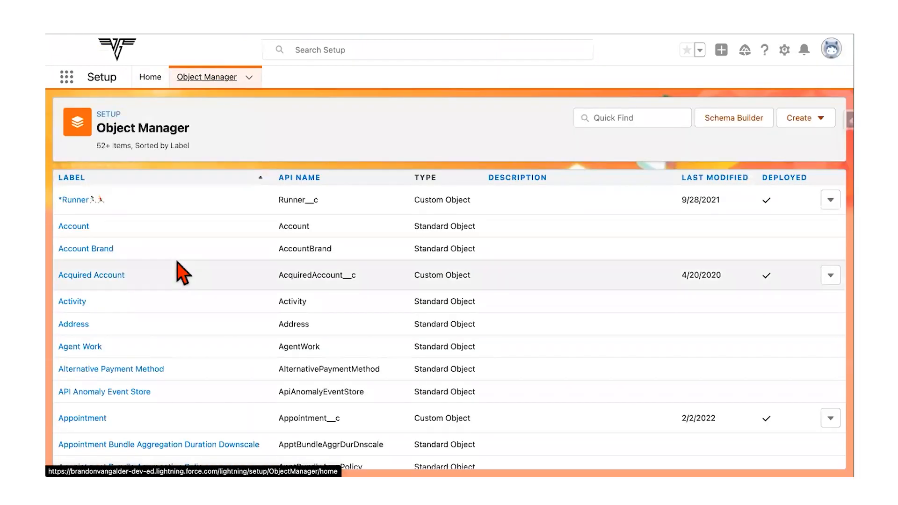
scroll(180, 274, "down", 3)
scroll(178, 265, "down", 8)
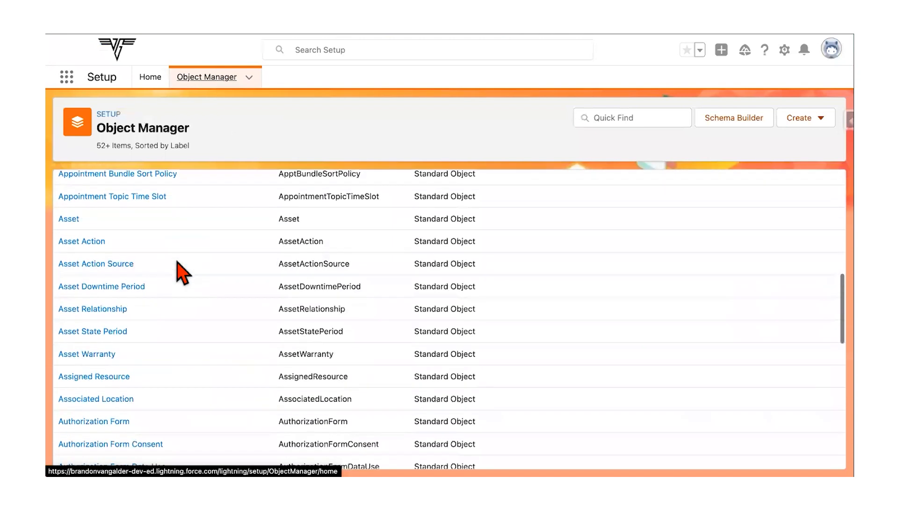
left_click(109, 332)
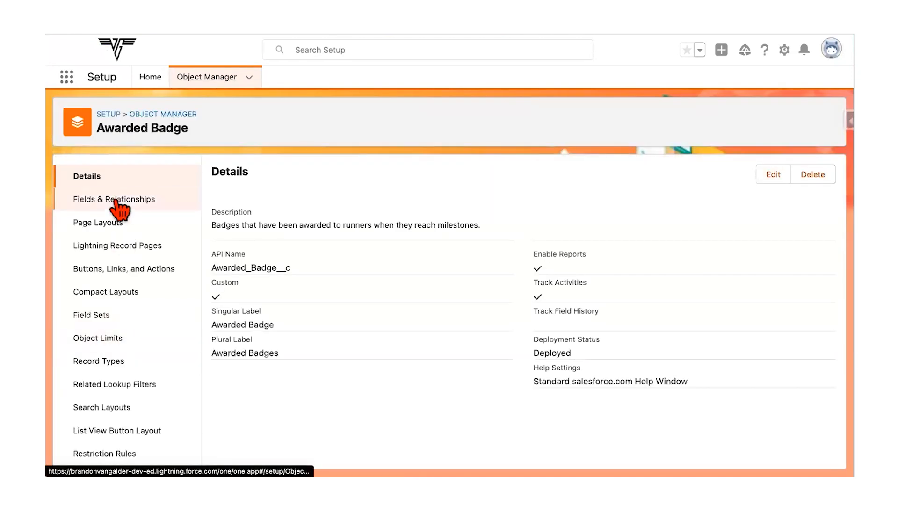
left_click(116, 200)
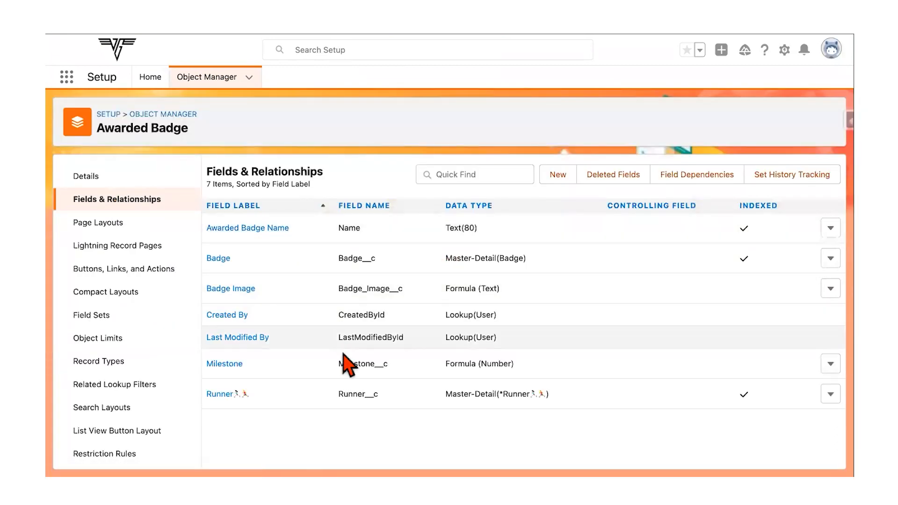
left_click(224, 364)
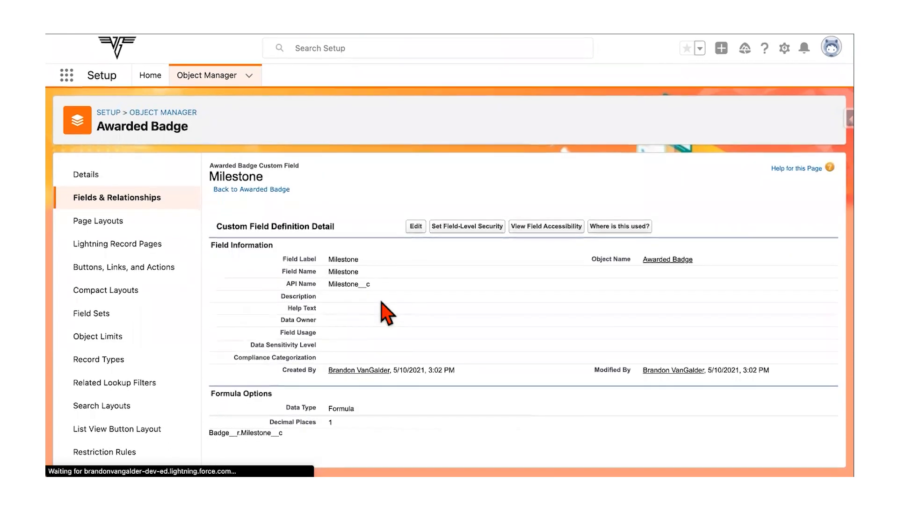
Begin a new custom field on the Awarded Badge object with Formula as its data type
left_click(132, 200)
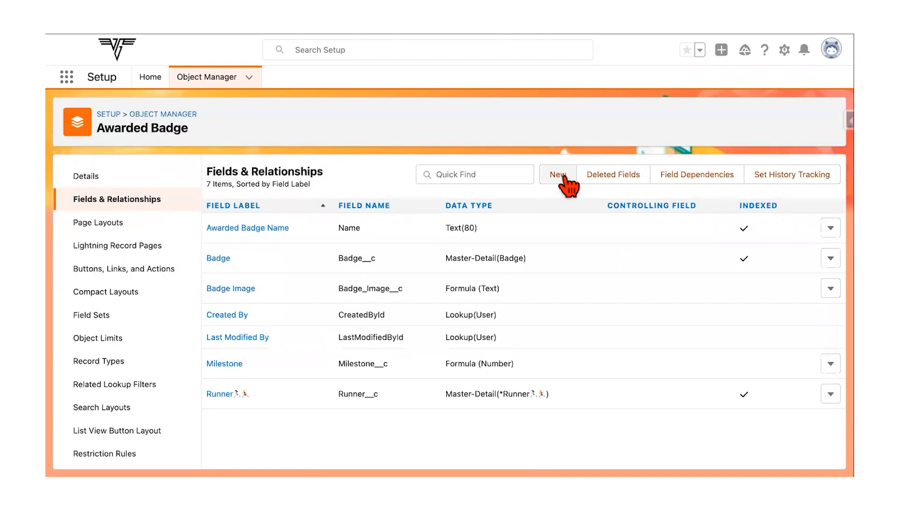
left_click(562, 176)
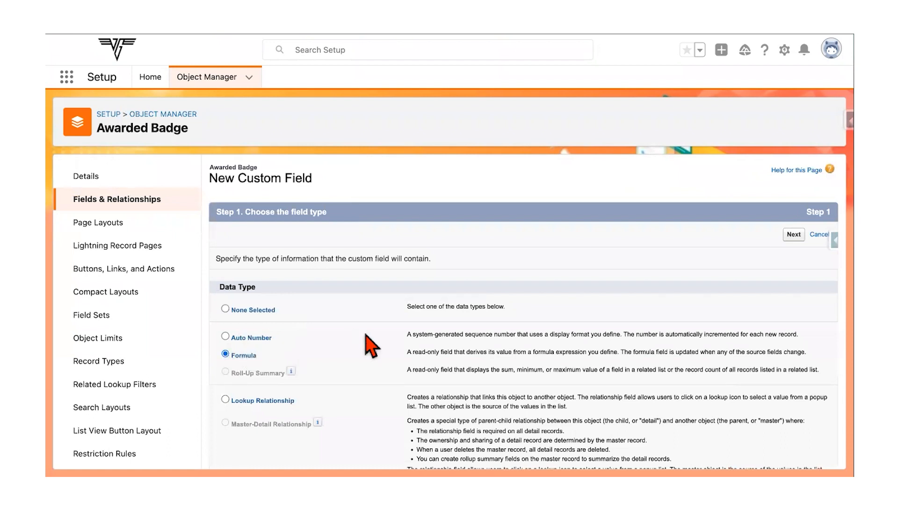
scroll(398, 344, "down", 3)
scroll(561, 320, "up", 2)
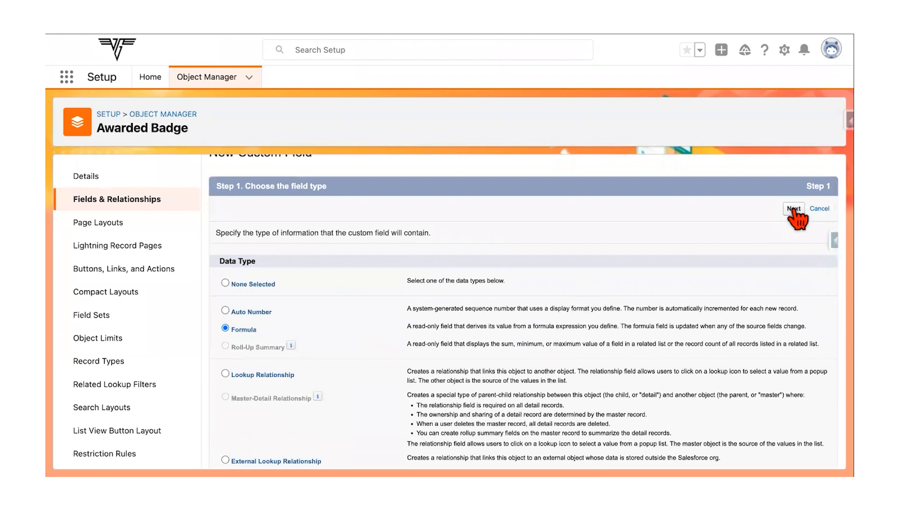
left_click(794, 209)
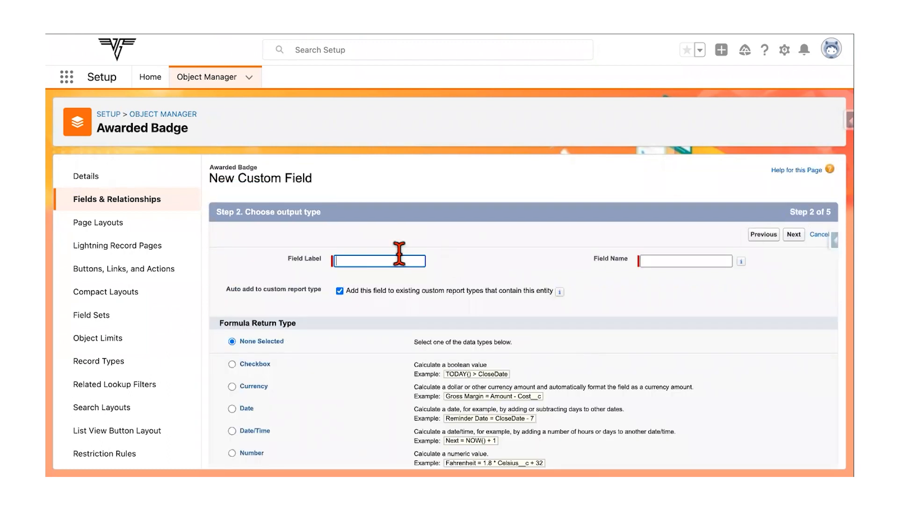
Label the formula field Milestone2, give it a Number return type, and proceed to the formula entry stage
type("Milestone2")
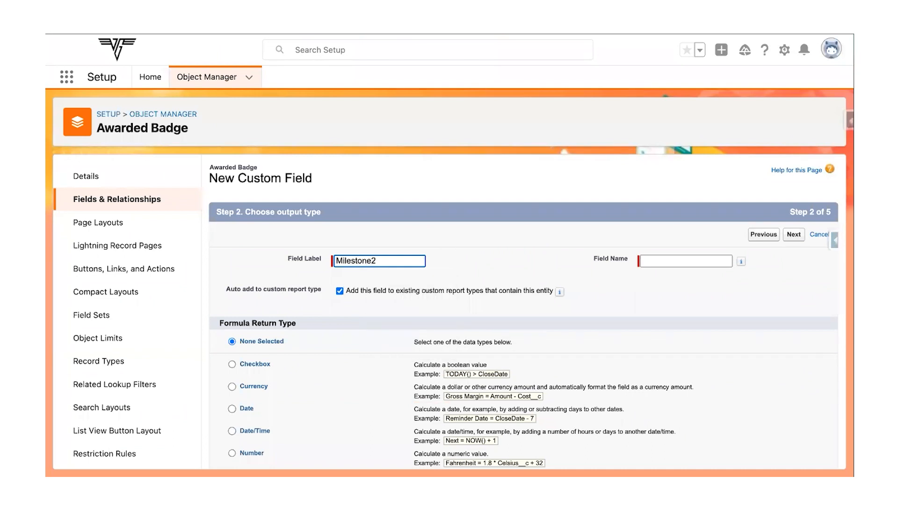
key("Tab")
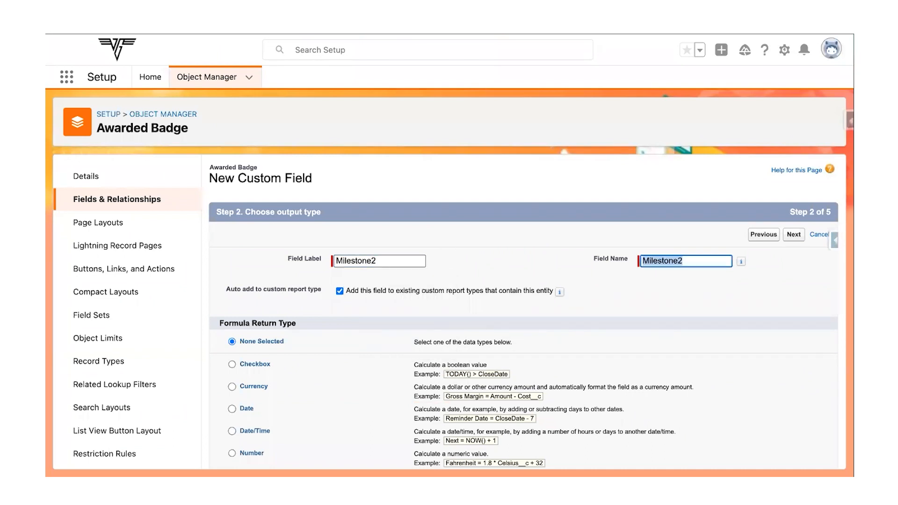
scroll(327, 328, "down", 2)
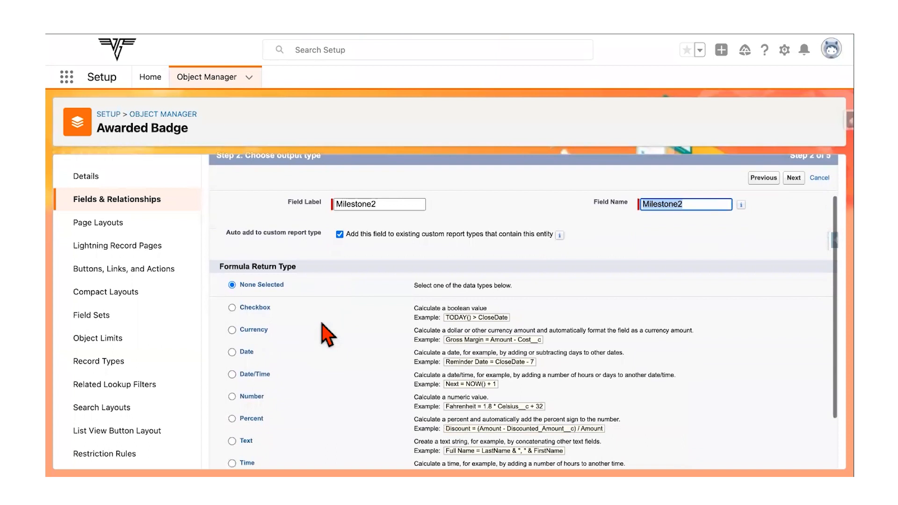
scroll(311, 280, "down", 1)
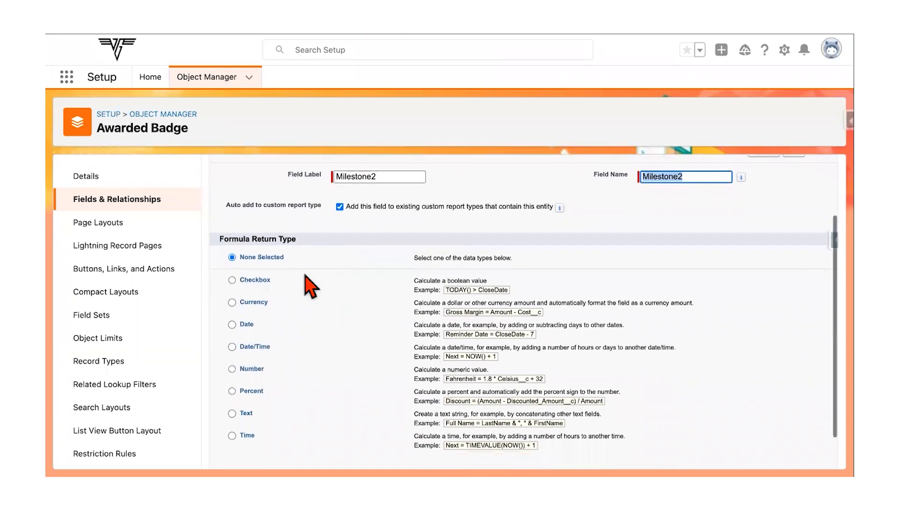
left_click(232, 370)
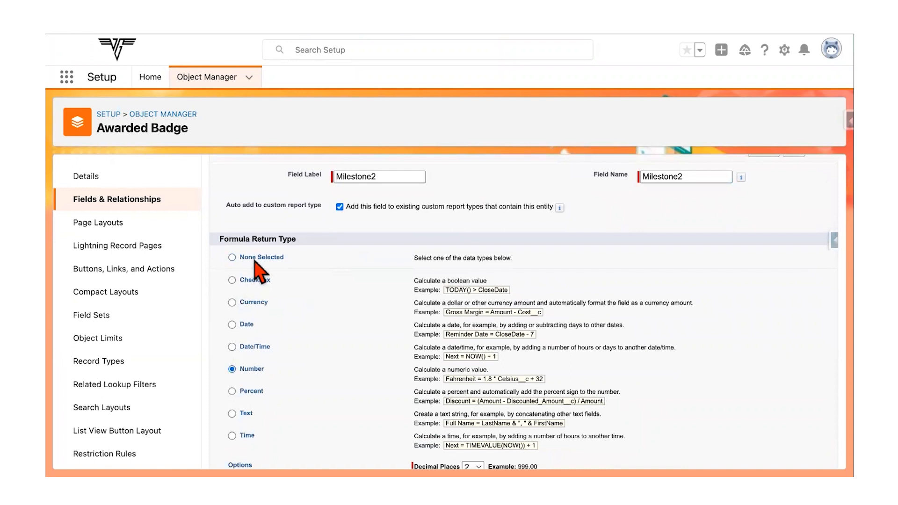
scroll(283, 303, "down", 1)
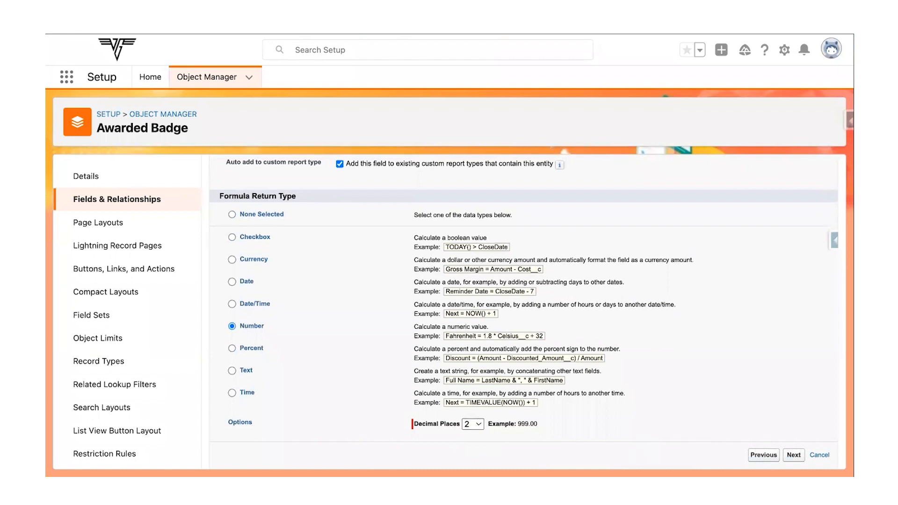
left_click(794, 455)
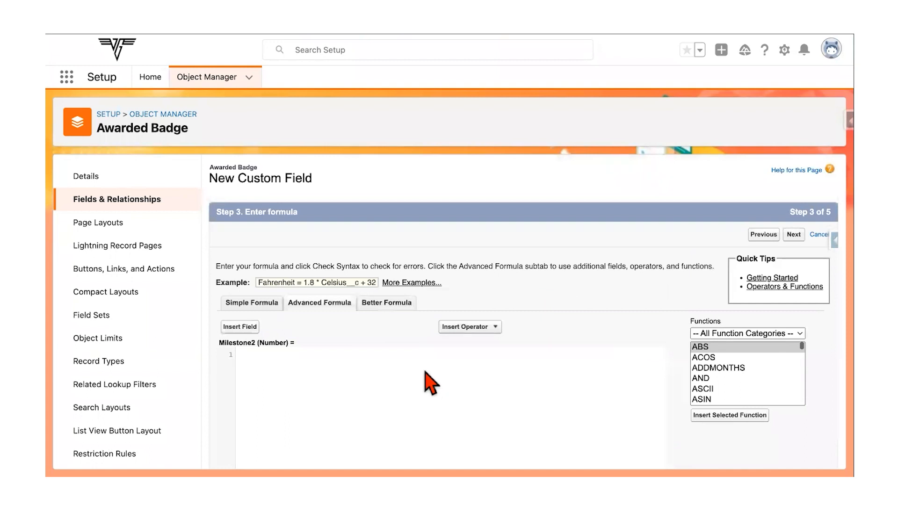
Insert the related Badge's Milestone field, Badge__r.Milestone__c, as the Milestone2 formula
scroll(409, 335, "down", 2)
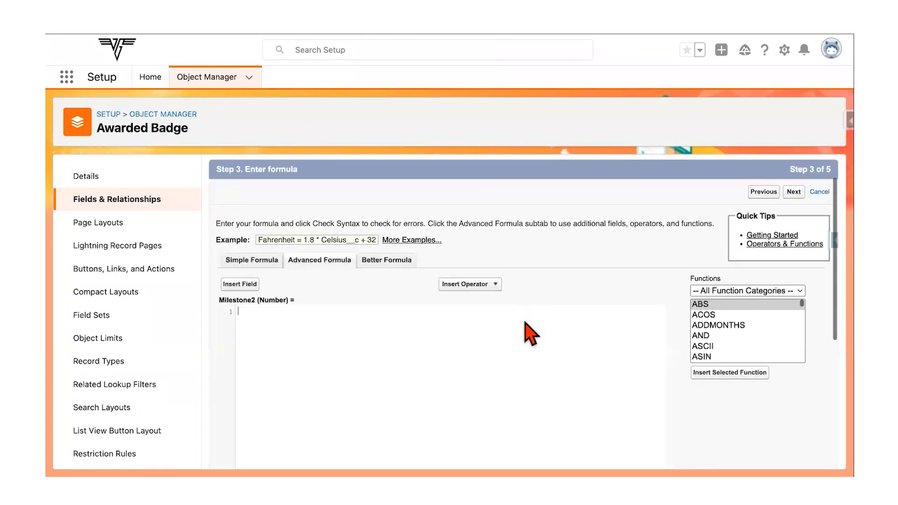
left_click(248, 234)
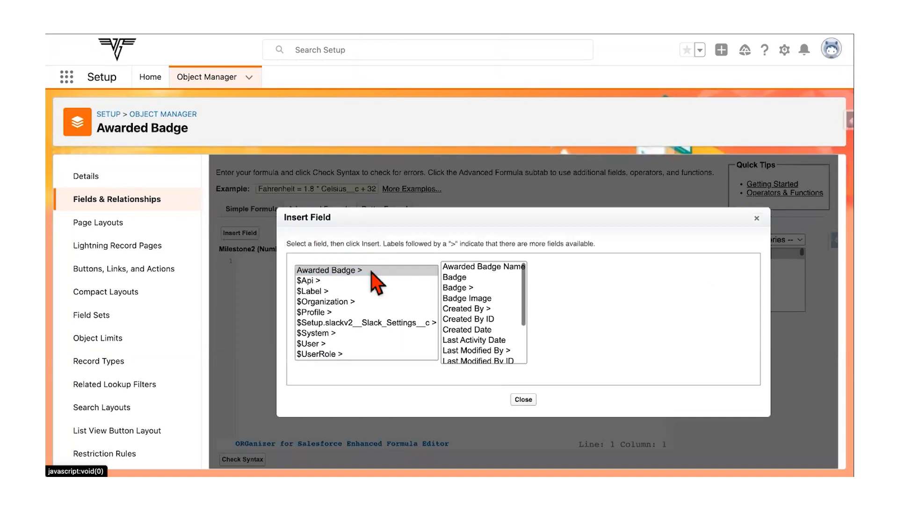
left_click(456, 288)
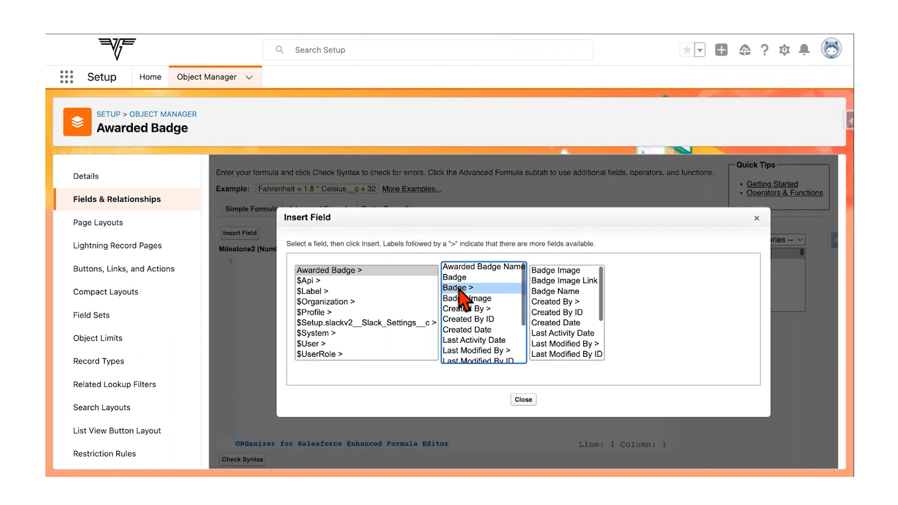
scroll(567, 294, "down", 2)
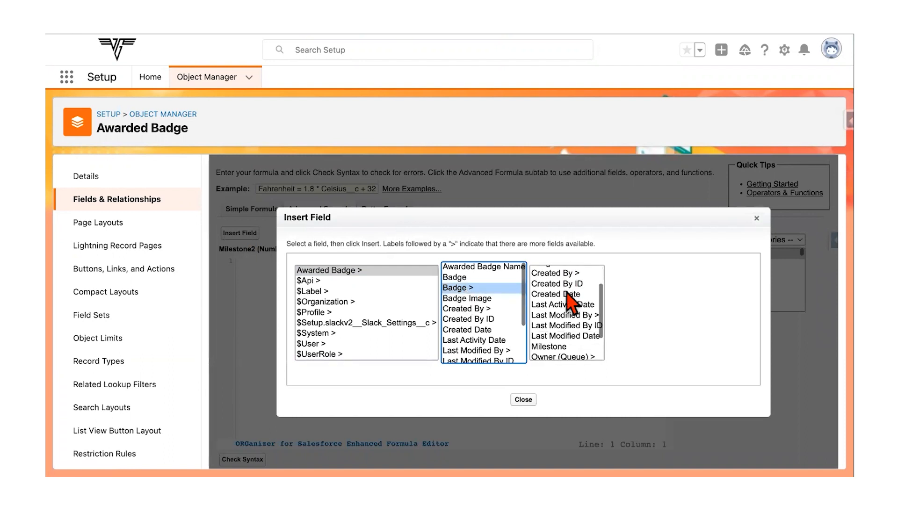
left_click(557, 331)
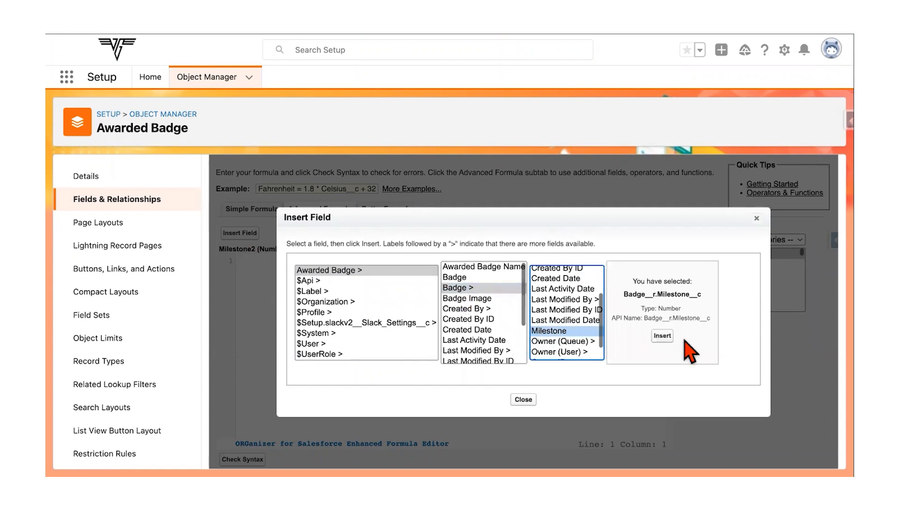
left_click(662, 336)
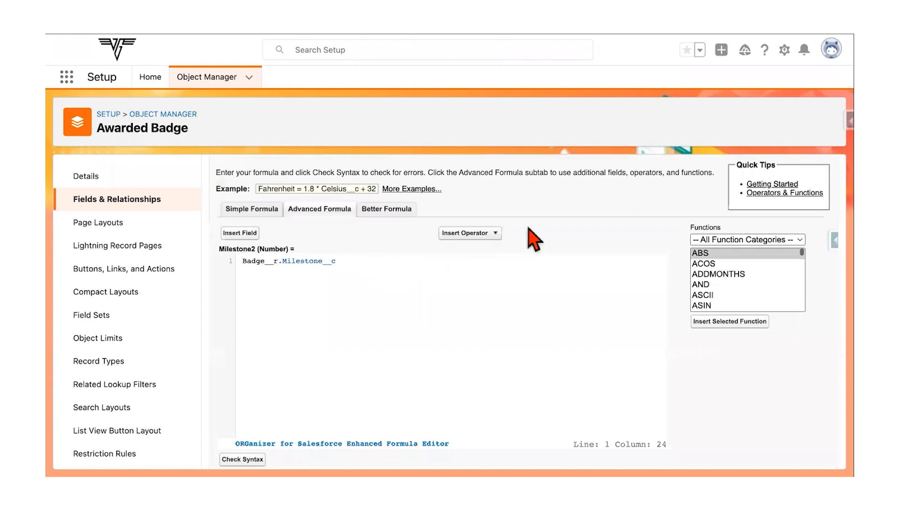
Check the syntax of the Milestone2 formula and review the blank field handling options
scroll(342, 262, "down", 3)
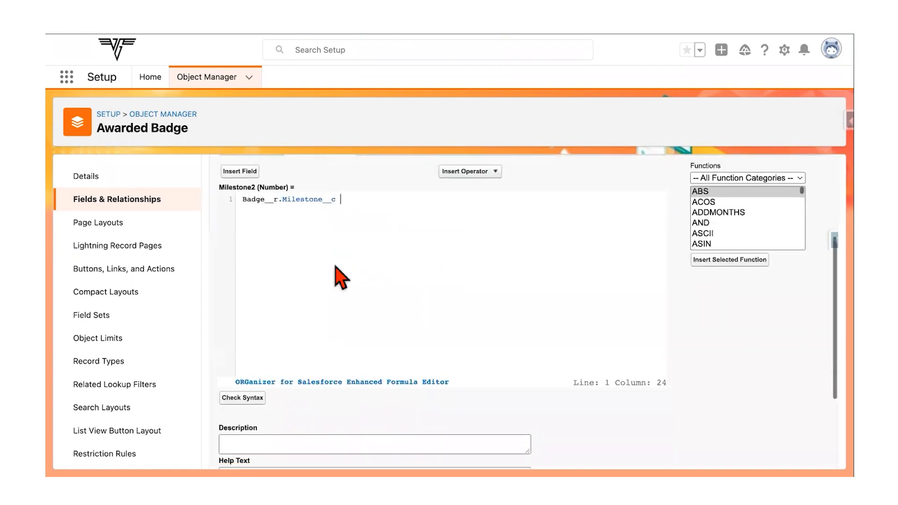
left_click(239, 399)
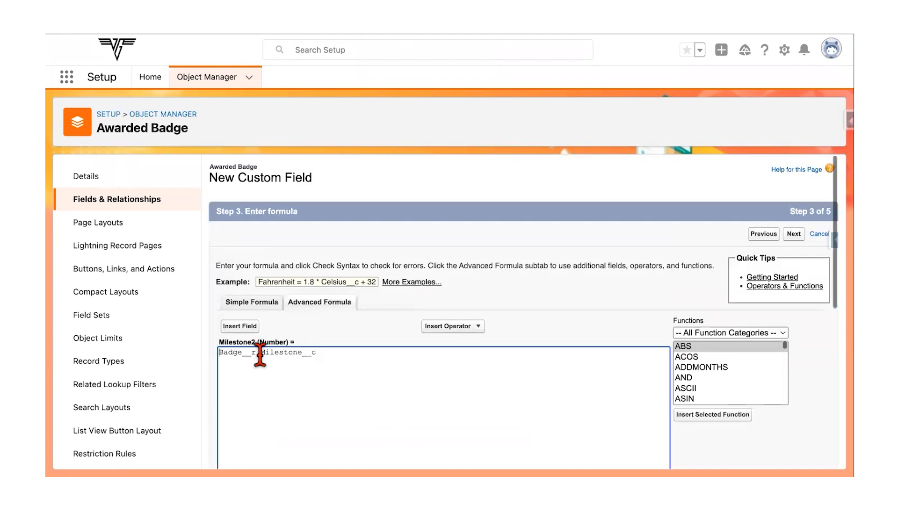
scroll(322, 372, "down", 5)
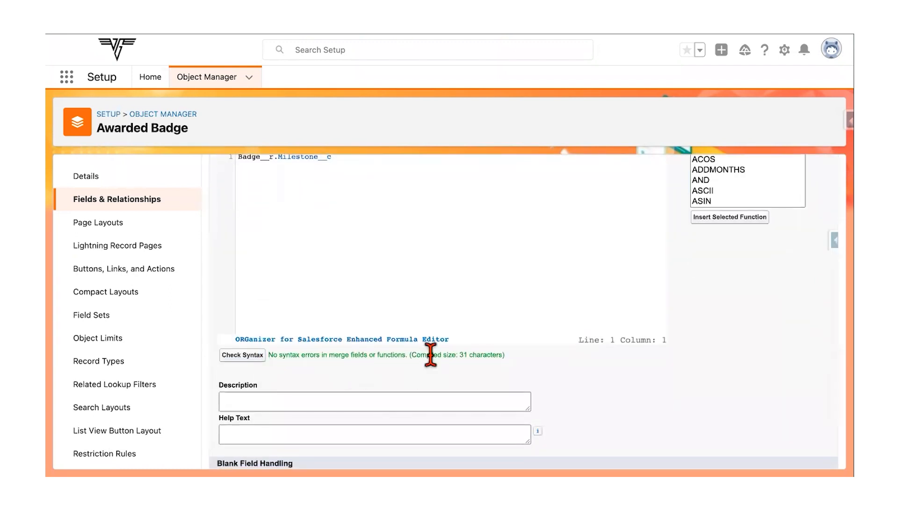
scroll(439, 354, "down", 4)
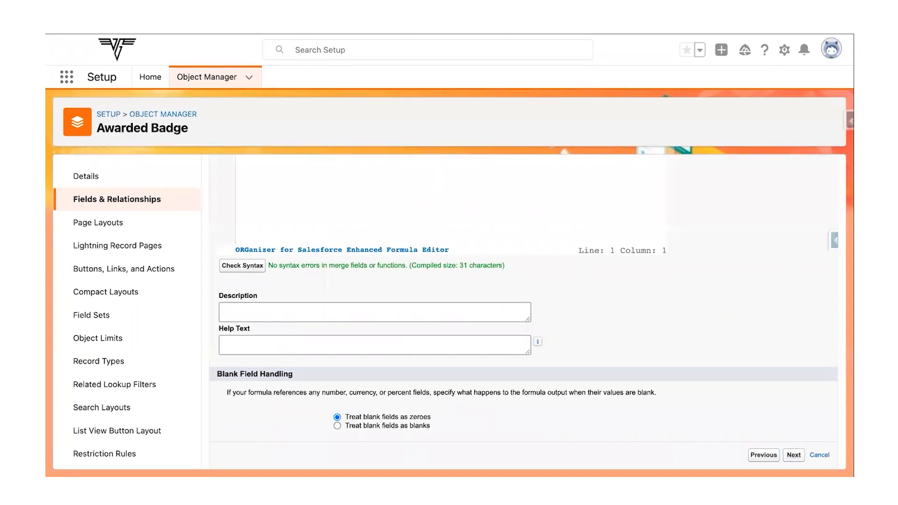
Accept the field-level security and page layout settings for Milestone2 and save the field
left_click(793, 455)
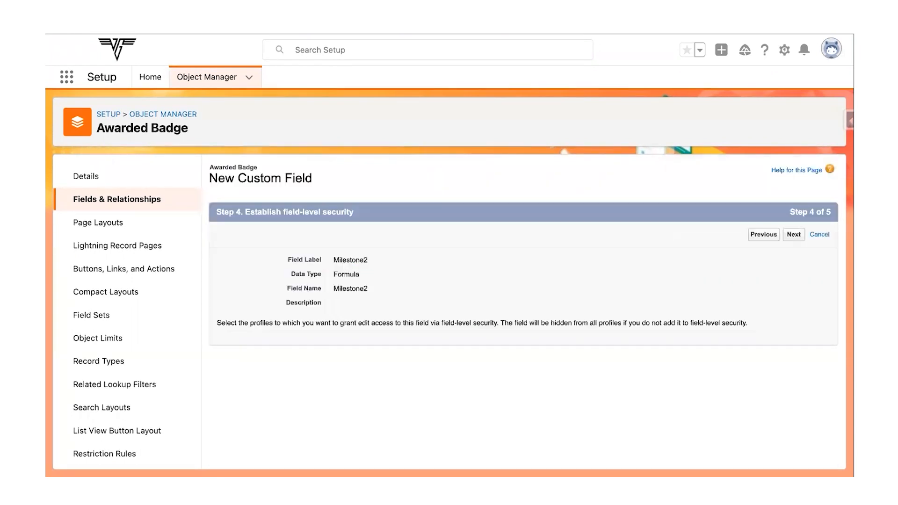
left_click(794, 235)
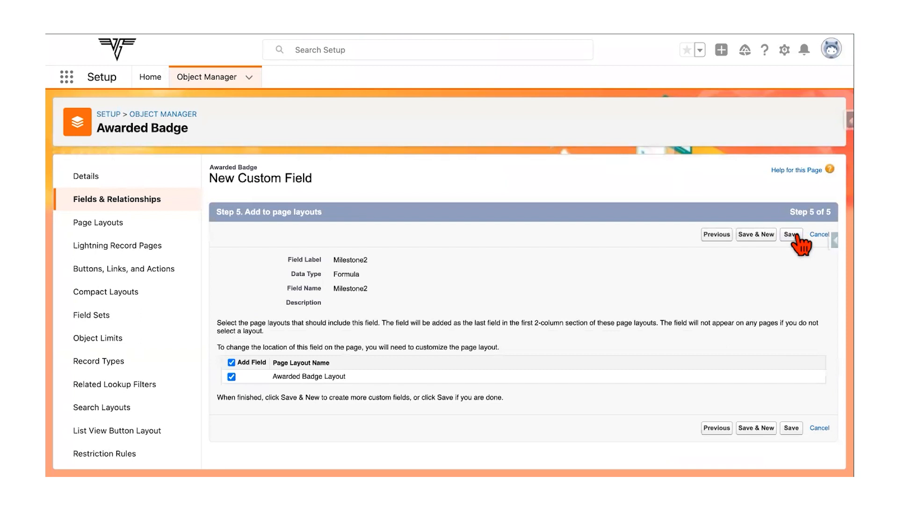
left_click(795, 236)
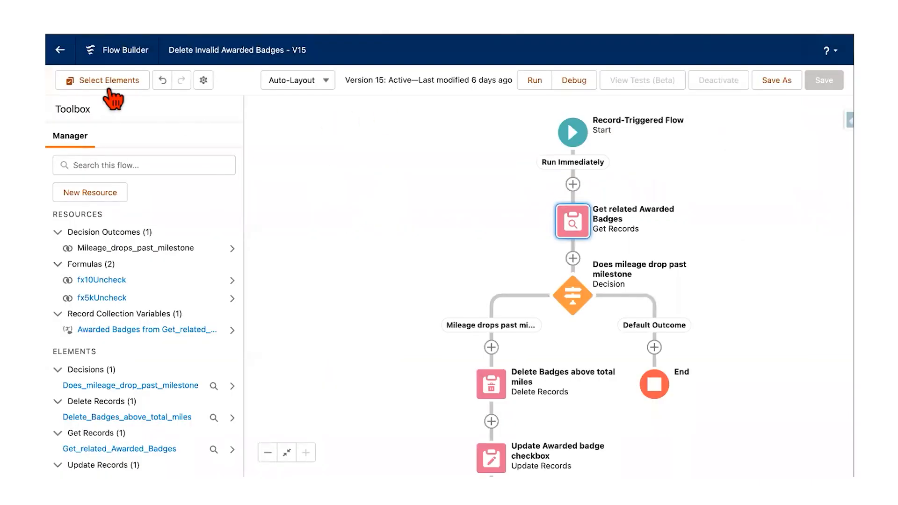
Leave the open flow without saving and reopen Delete Invalid Awarded Badges from the All Flows list
left_click(60, 53)
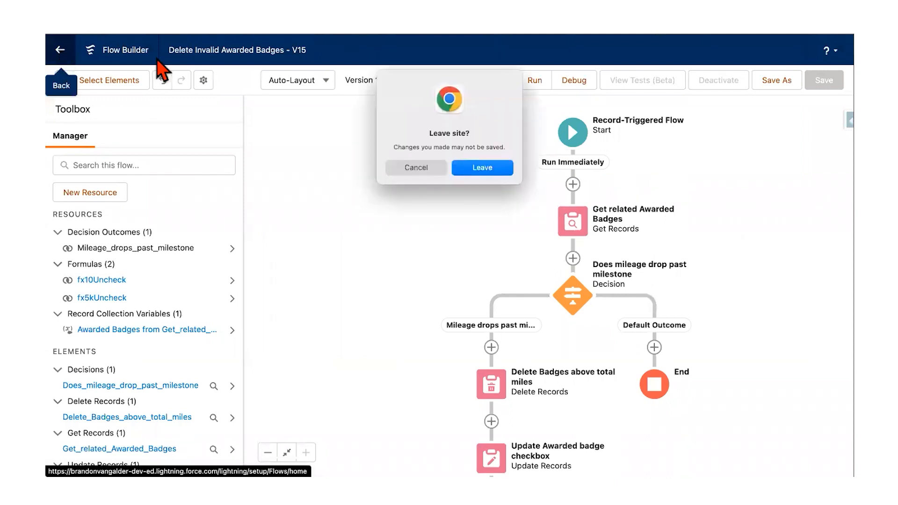
left_click(485, 169)
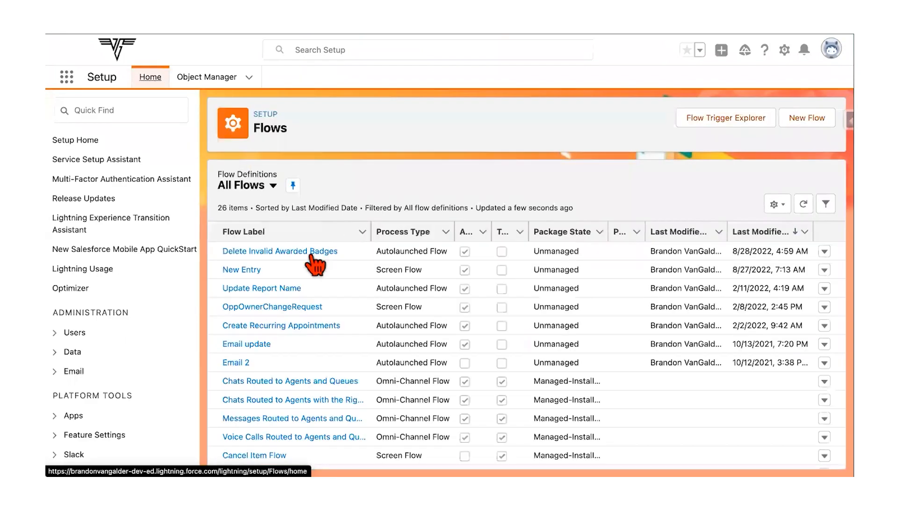
left_click(311, 252)
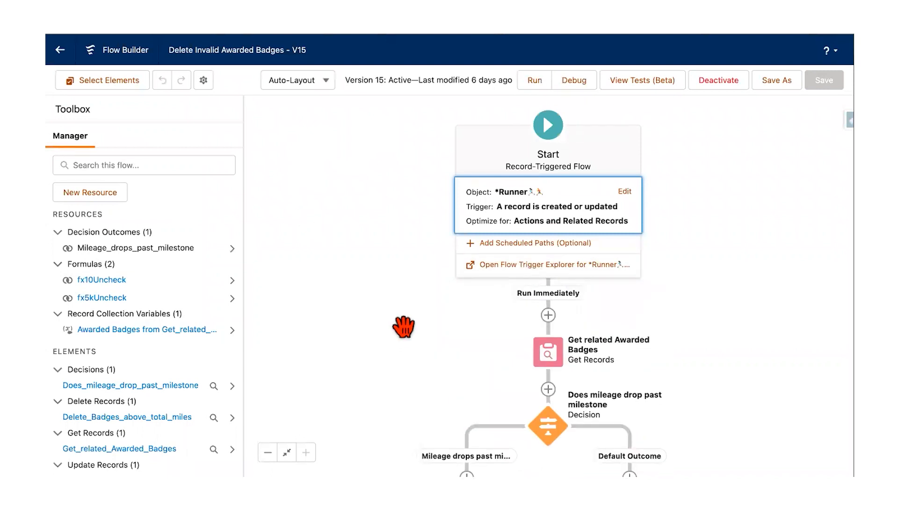
Look through the data elements that can be added directly after the flow's start, including Get Records, without adding any
left_click(549, 315)
scroll(529, 299, "down", 5)
scroll(524, 313, "down", 2)
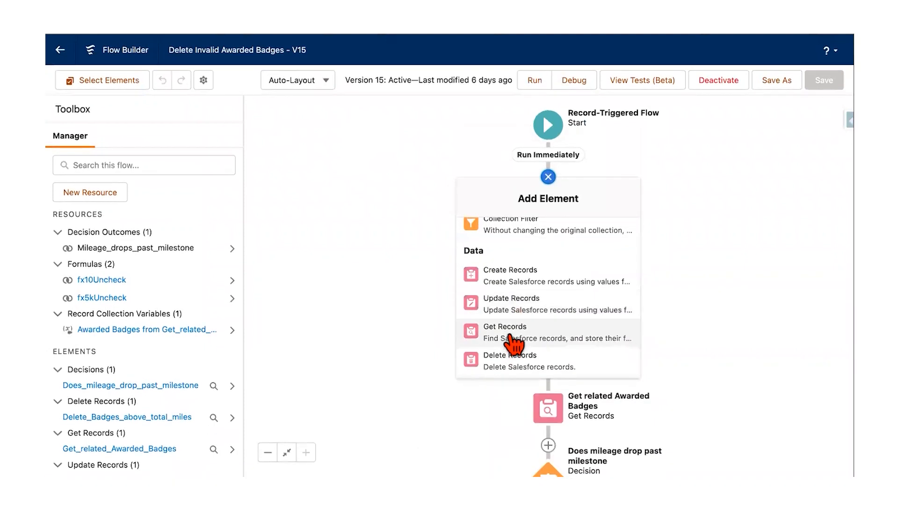
left_click(454, 395)
Open the Get related Awarded Badges element and review its object selection and filter conditions
left_click(553, 217)
left_click(553, 216)
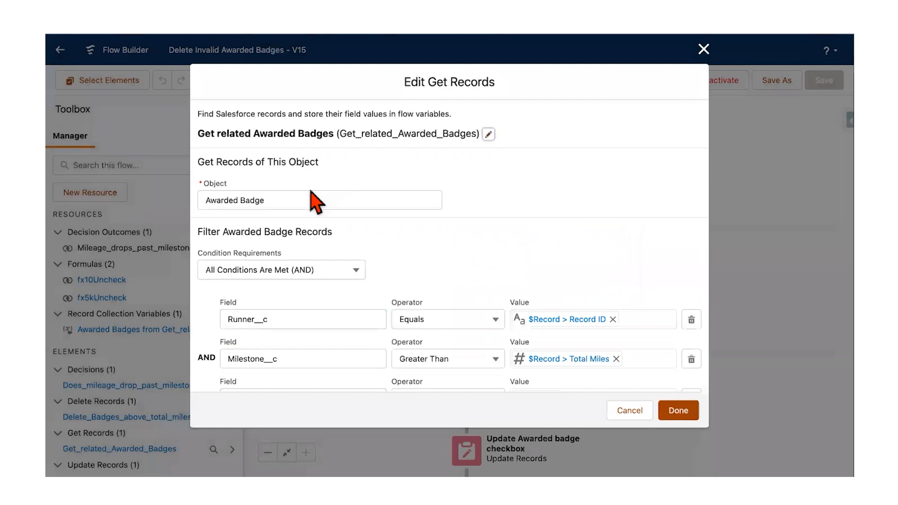
left_click(285, 201)
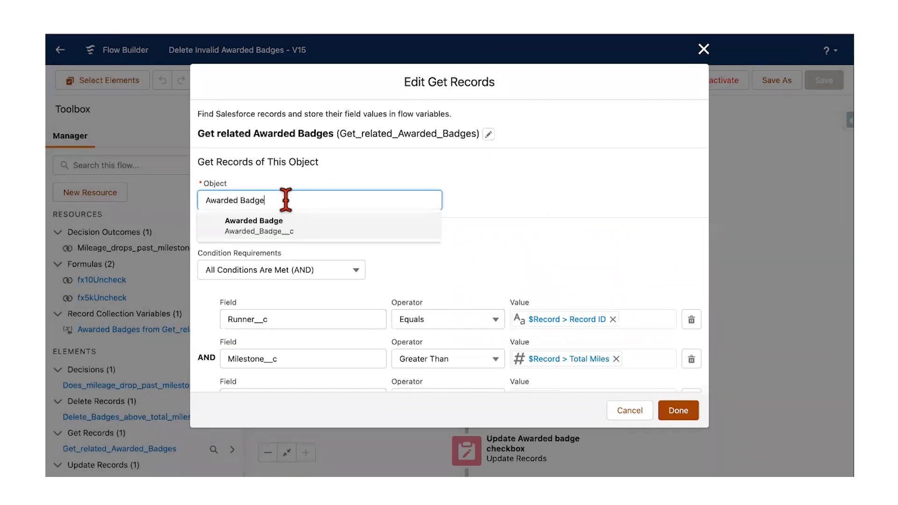
left_click(286, 228)
left_click(362, 237)
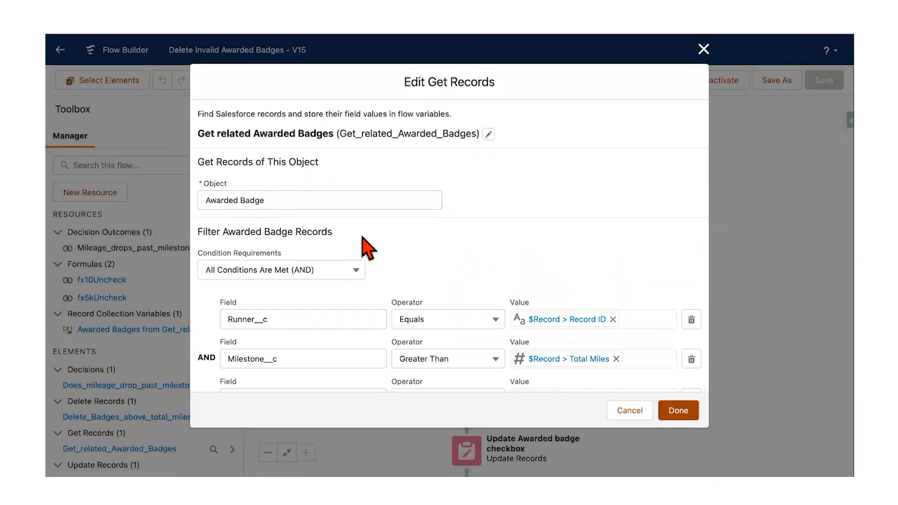
scroll(421, 281, "down", 2)
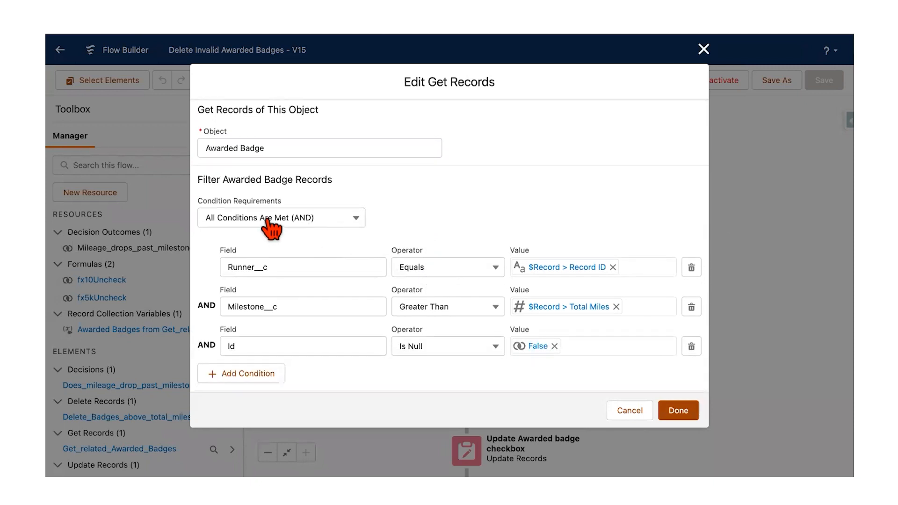
Re-enter the value of the Runner__c equals condition as the triggering record's Record ID ($Record > Record ID)
left_click(272, 271)
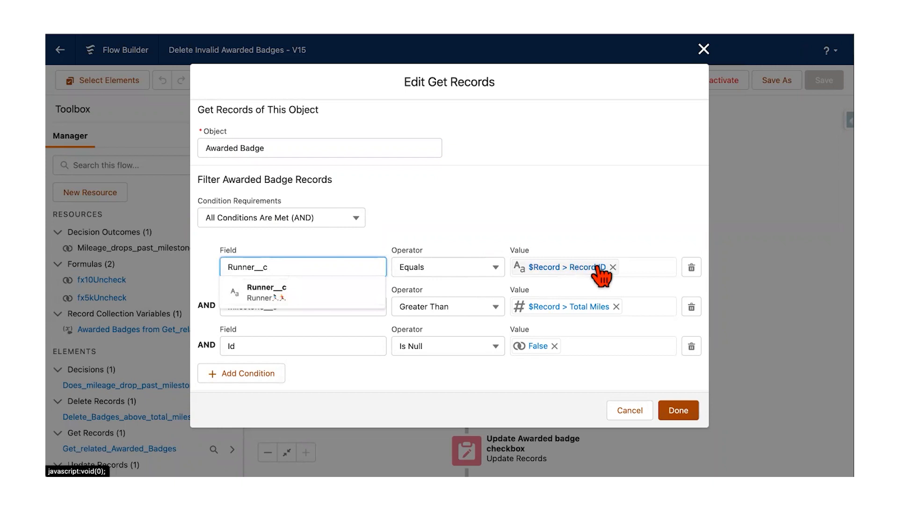
left_click(630, 271)
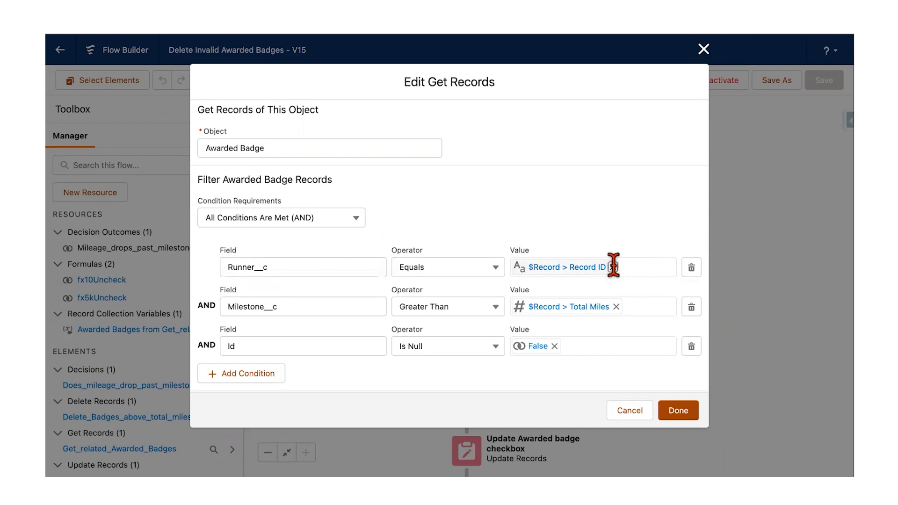
left_click(613, 267)
left_click(586, 268)
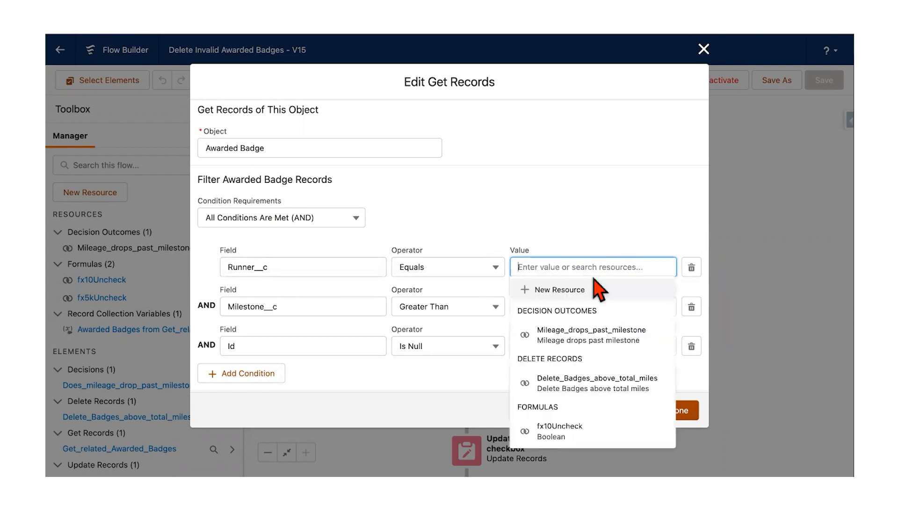
type("$")
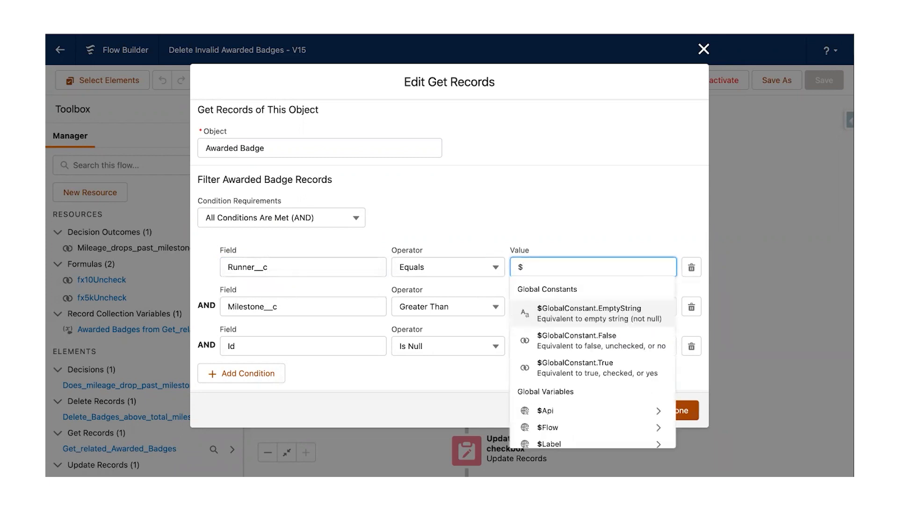
type("rec")
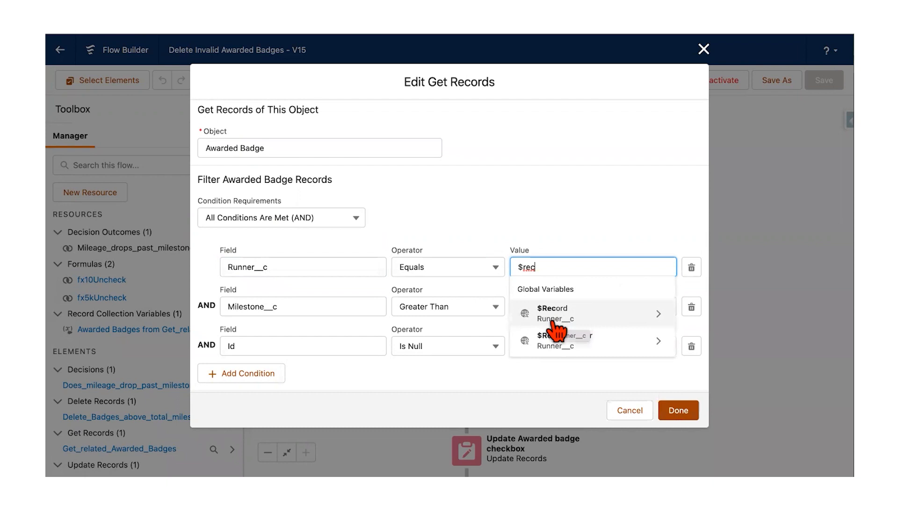
left_click(554, 323)
type("id")
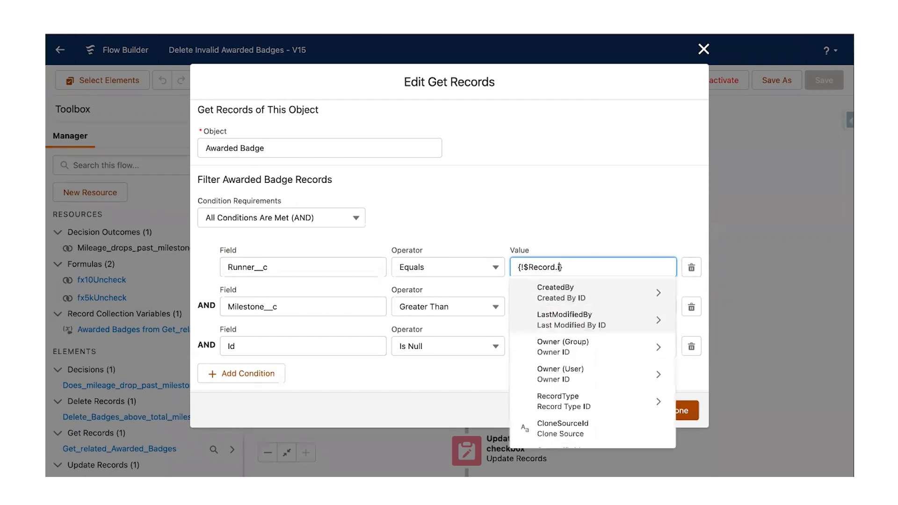
scroll(563, 360, "down", 3)
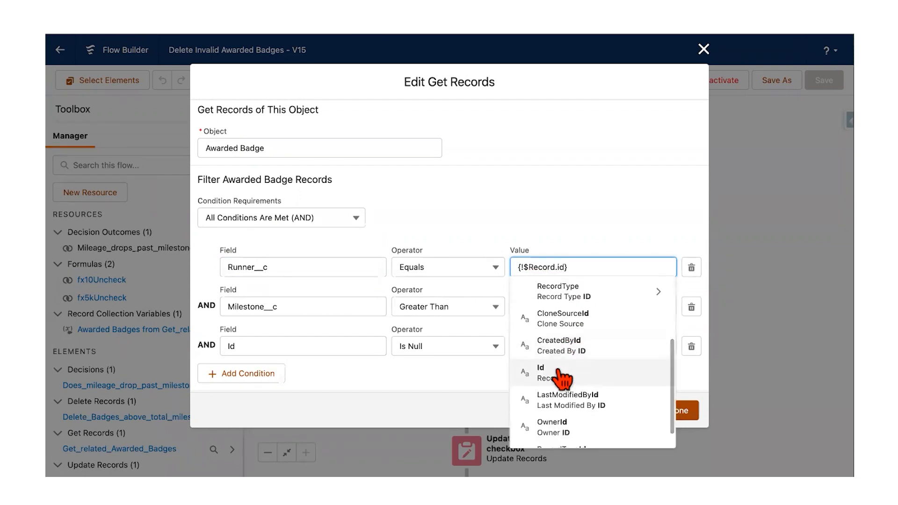
left_click(562, 372)
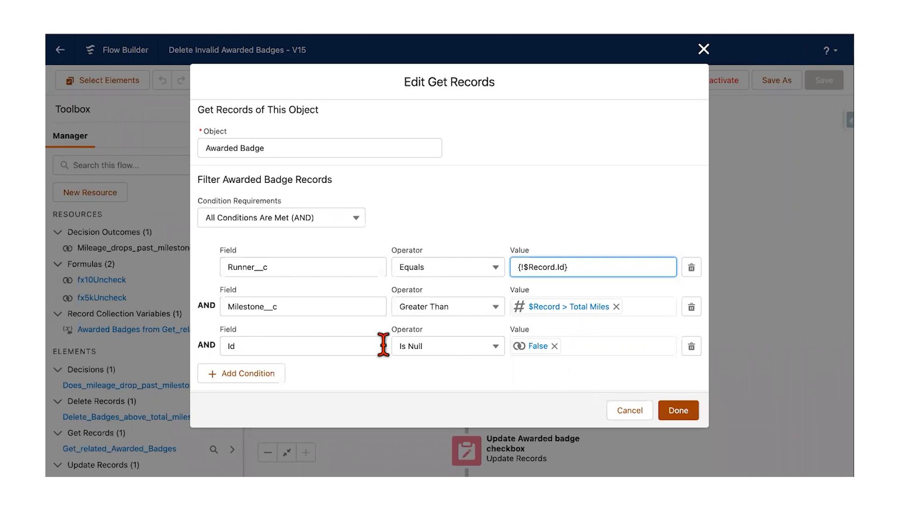
Select Is Null as the operator of the Id condition, keeping Id as its field
left_click(274, 346)
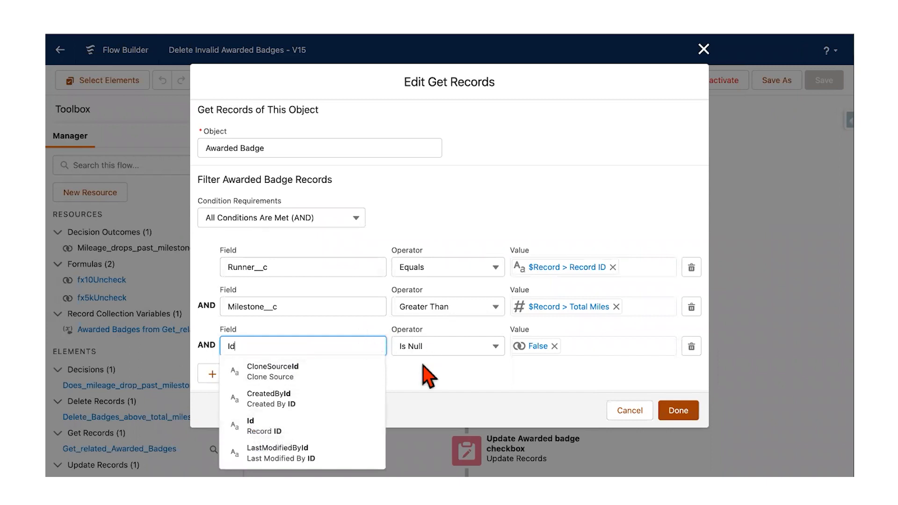
left_click(418, 371)
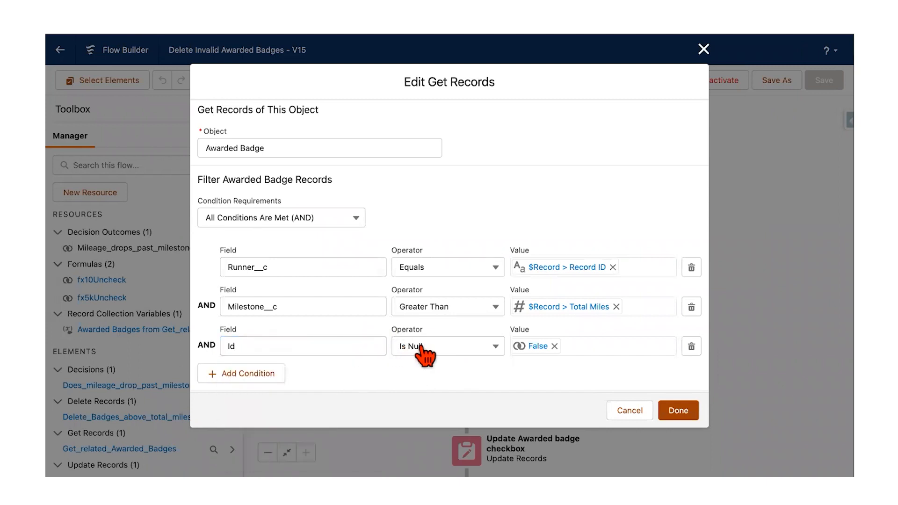
left_click(423, 348)
left_click(427, 321)
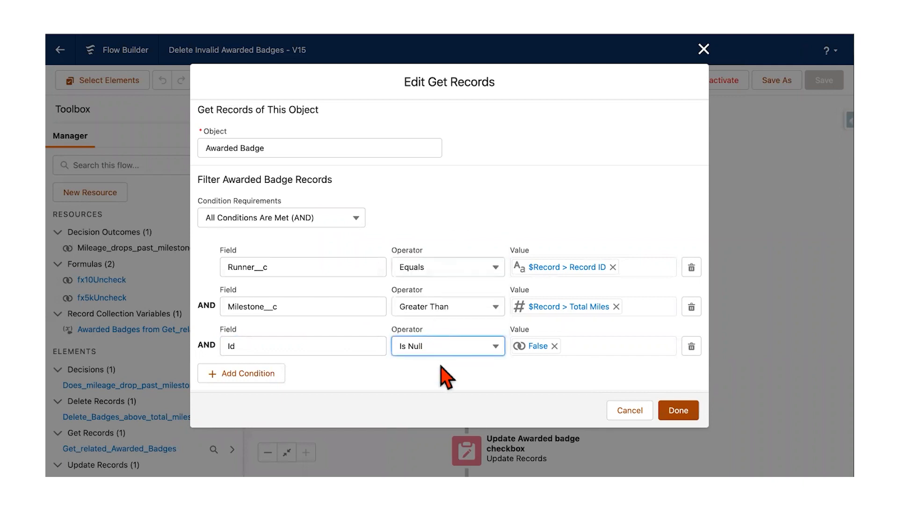
left_click(478, 357)
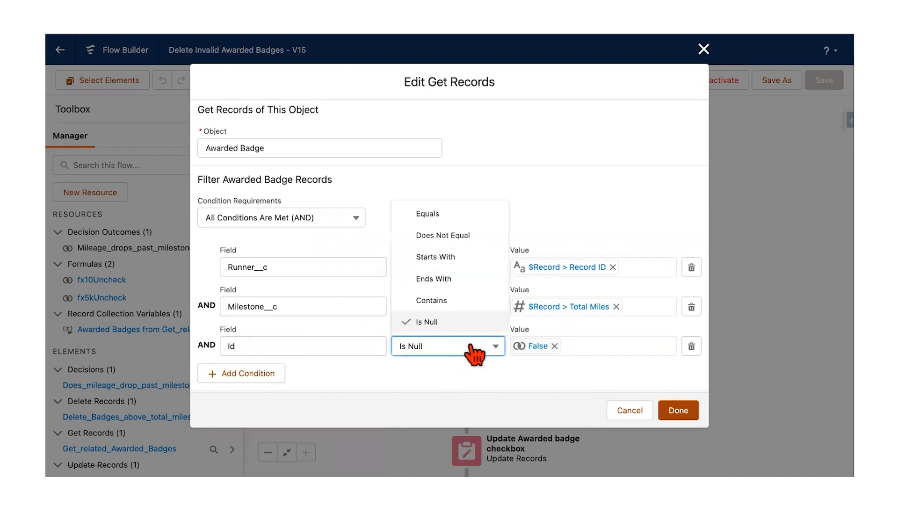
left_click(574, 354)
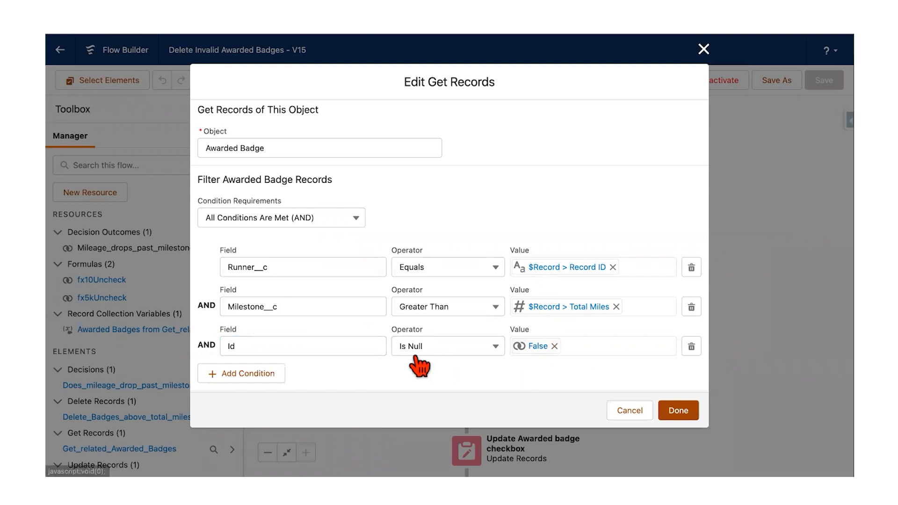
Review the sort order and record storage options, then accept the Get Records settings
scroll(418, 363, "down", 5)
scroll(416, 369, "down", 4)
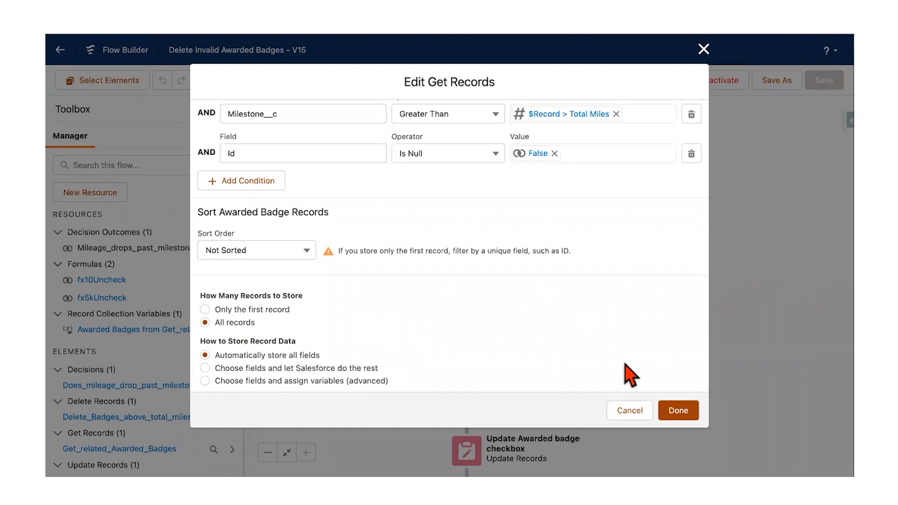
left_click(672, 408)
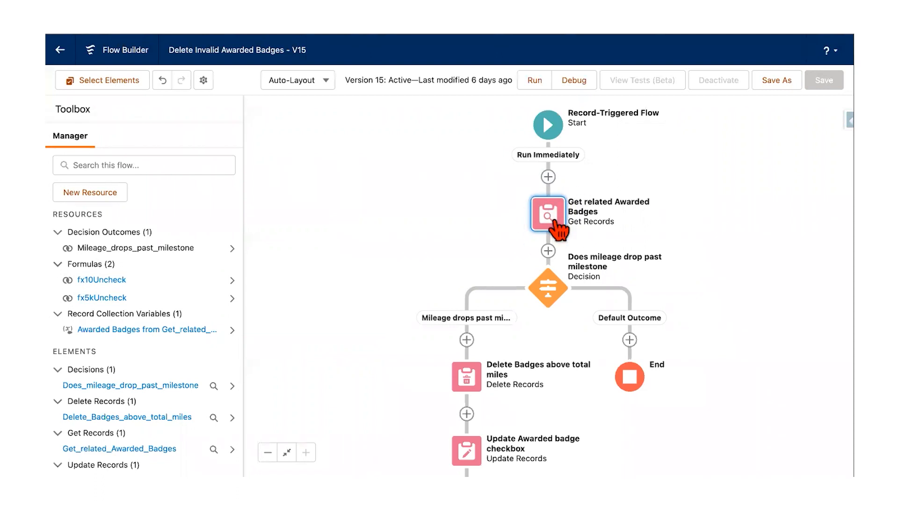
Look through the logic elements available after Get related Awarded Badges, including Decision, without adding any
left_click(549, 251)
scroll(562, 375, "down", 5)
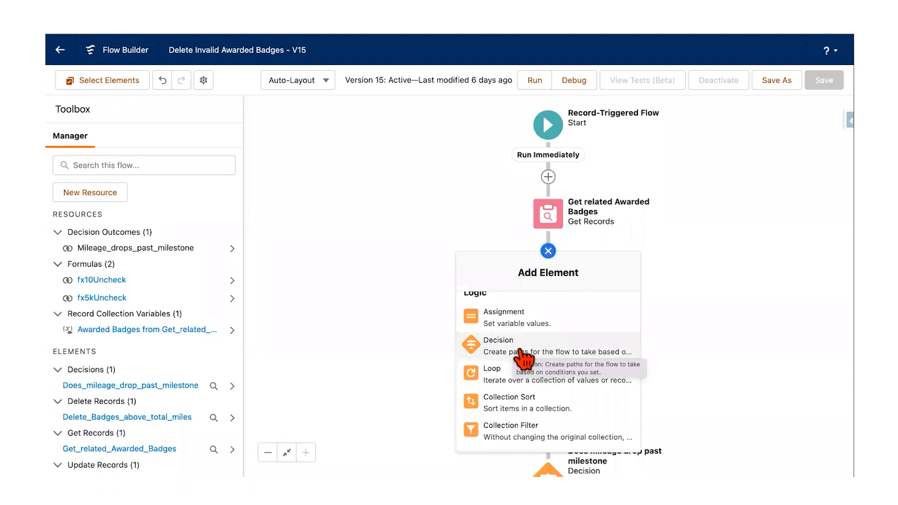
left_click(746, 366)
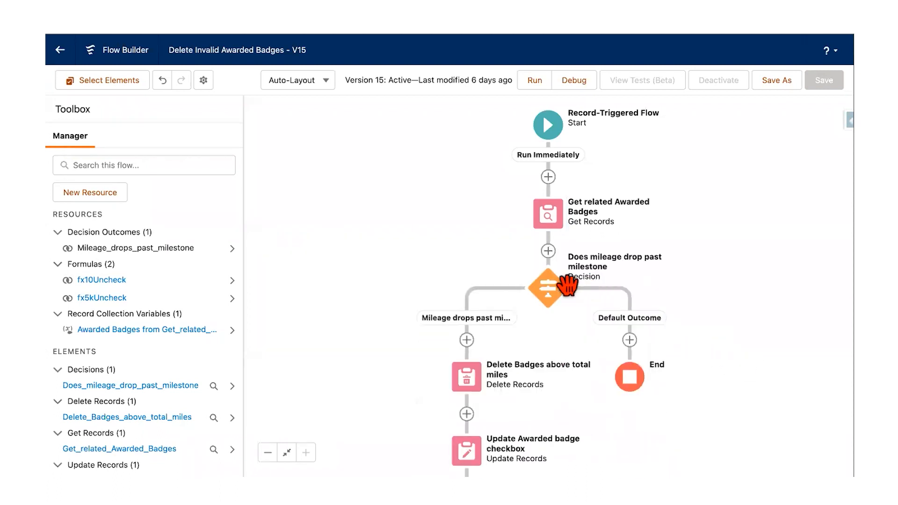
Open the Does mileage drop past milestone decision and select Is Null as the operator of the Awarded Badges collection condition
left_click(551, 292)
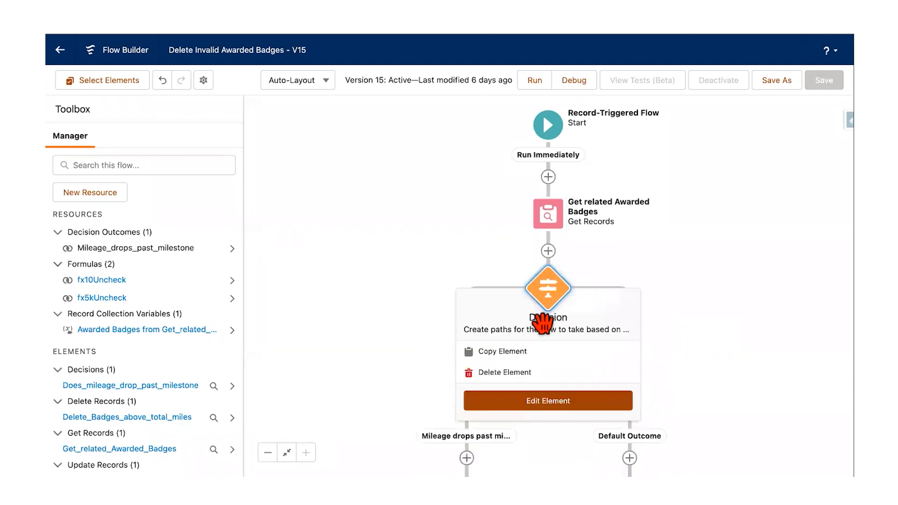
left_click(531, 401)
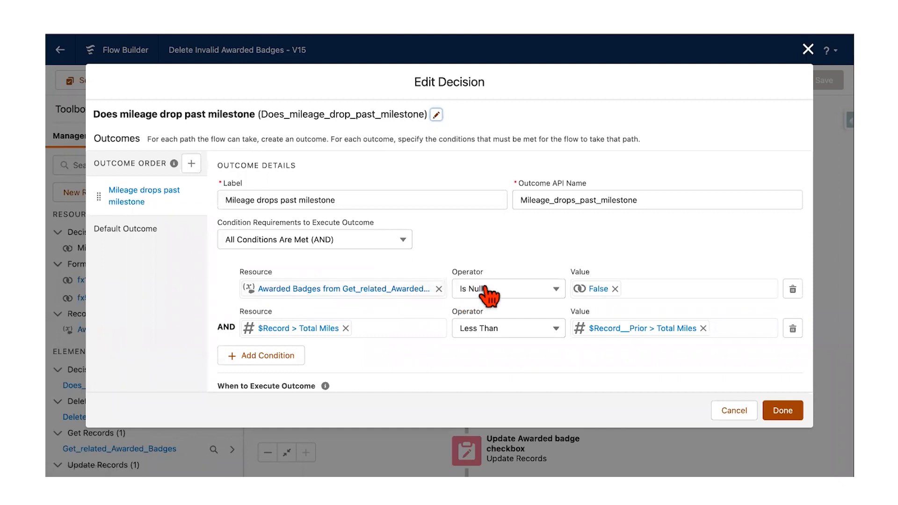
left_click(512, 289)
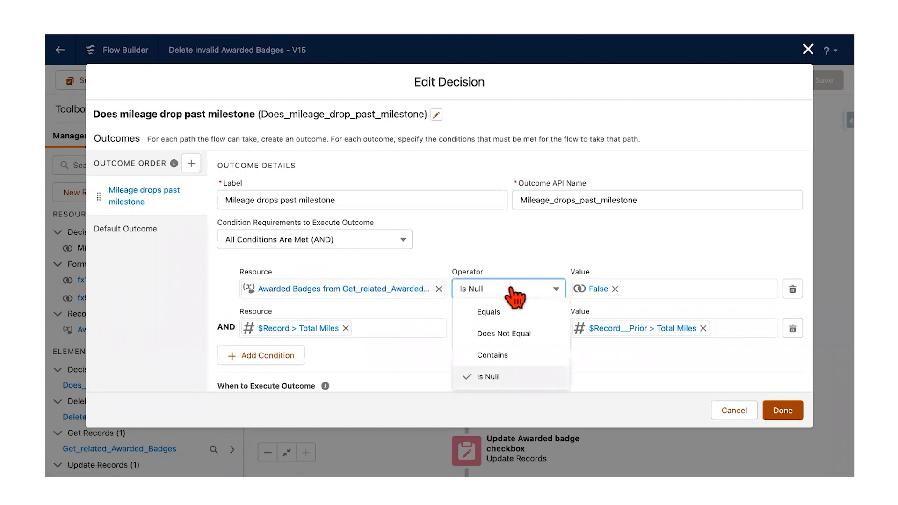
left_click(491, 377)
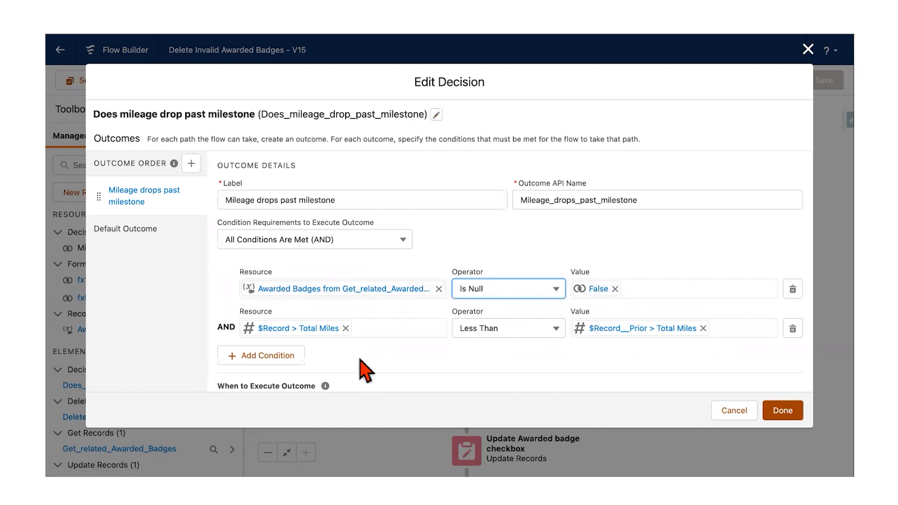
Set the outcome to execute if the condition requirements are met and accept the decision settings
scroll(389, 357, "down", 2)
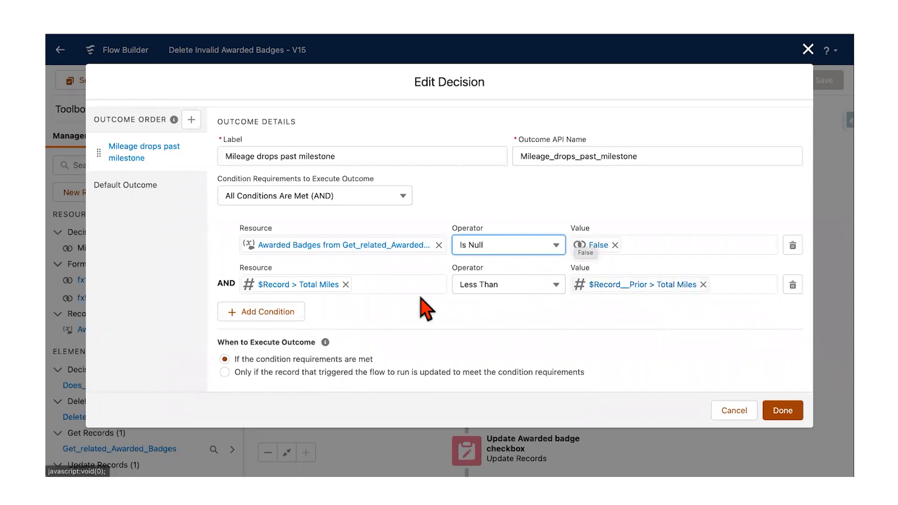
scroll(421, 313, "down", 1)
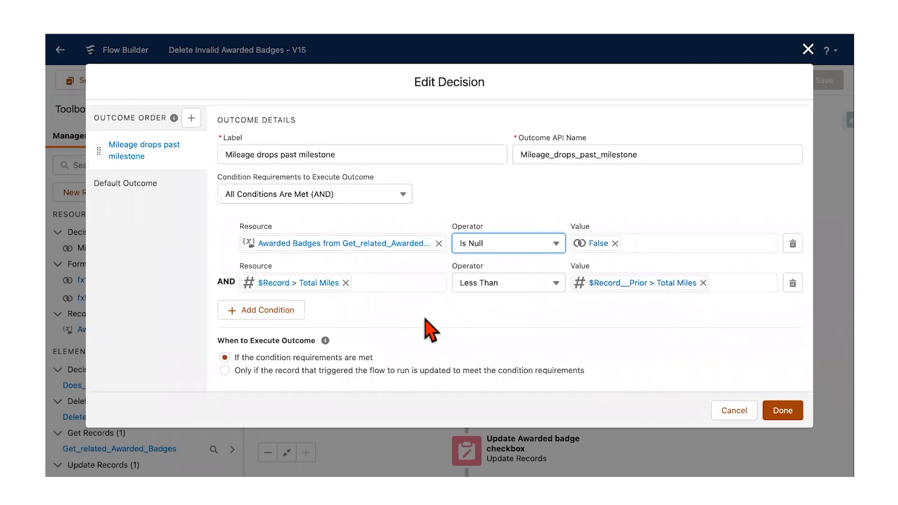
left_click(225, 358)
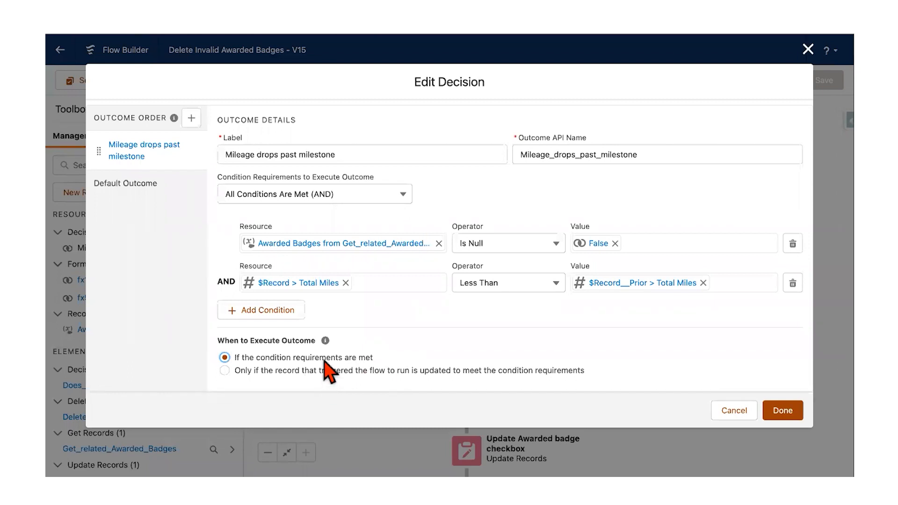
left_click(225, 371)
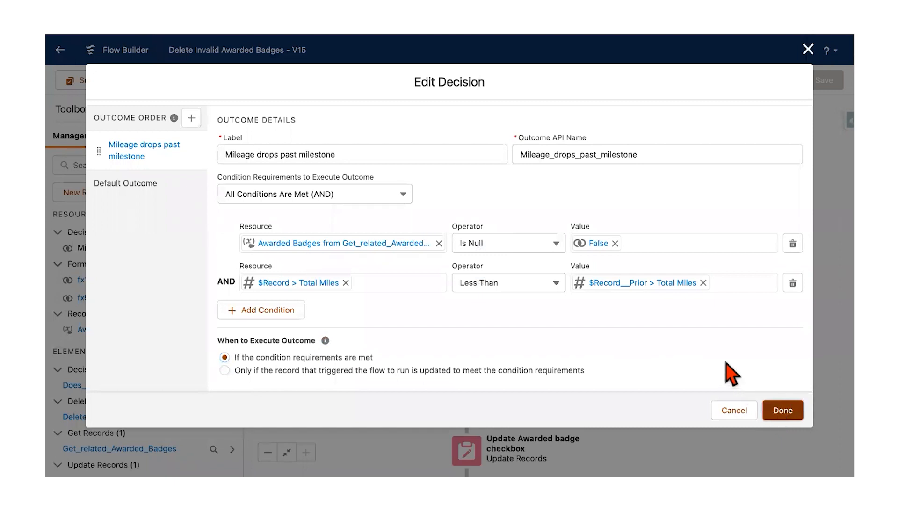
left_click(777, 409)
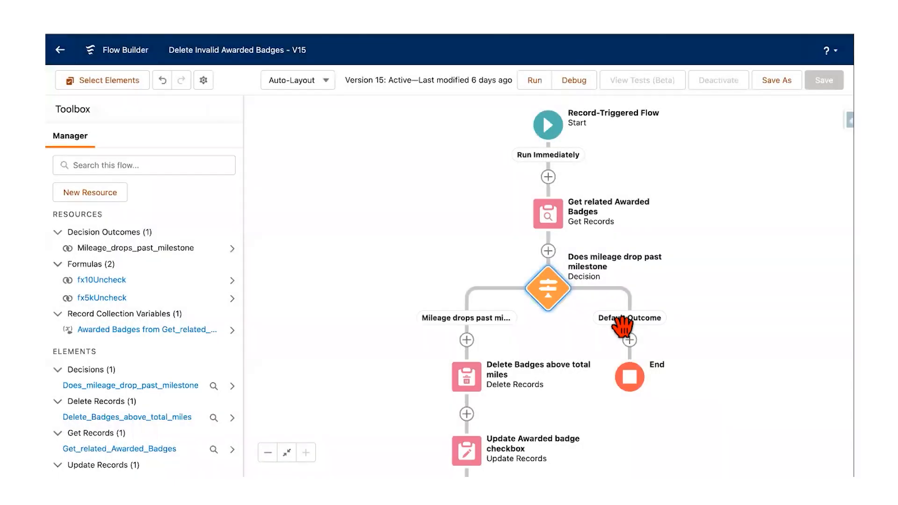
Look through the elements that can be added on the Default Outcome path without adding any
left_click_drag(702, 322, 715, 271)
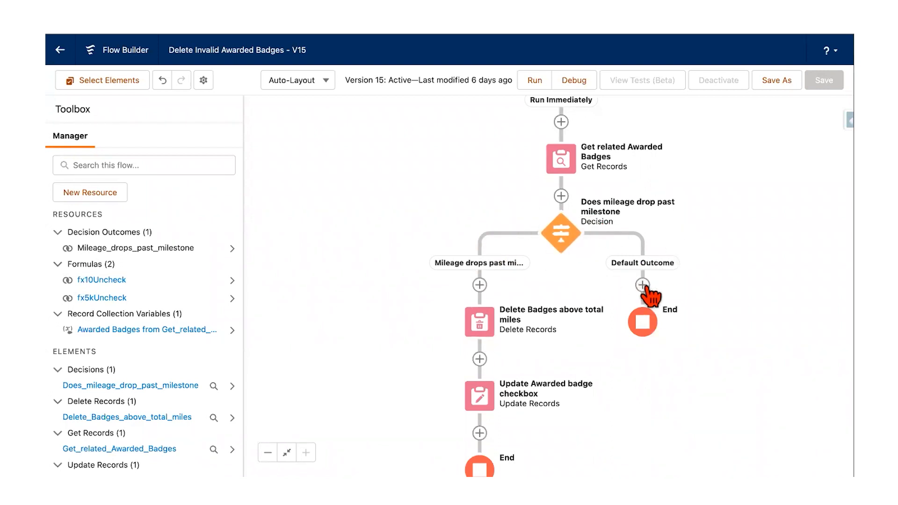
left_click(643, 286)
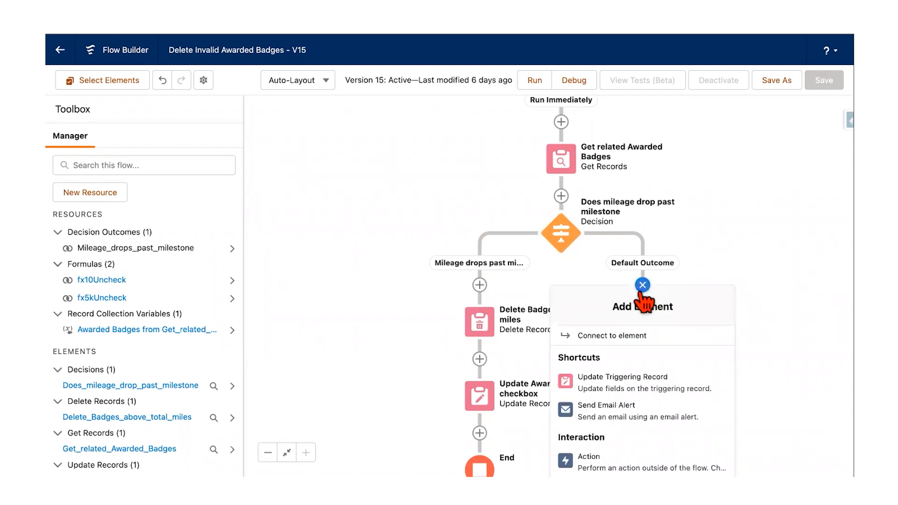
scroll(606, 336, "down", 5)
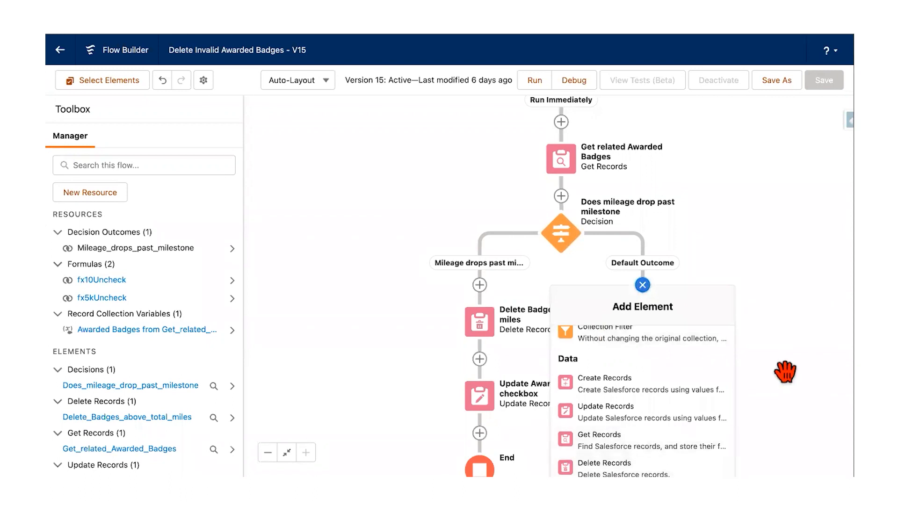
scroll(832, 291, "down", 5)
left_click(770, 255)
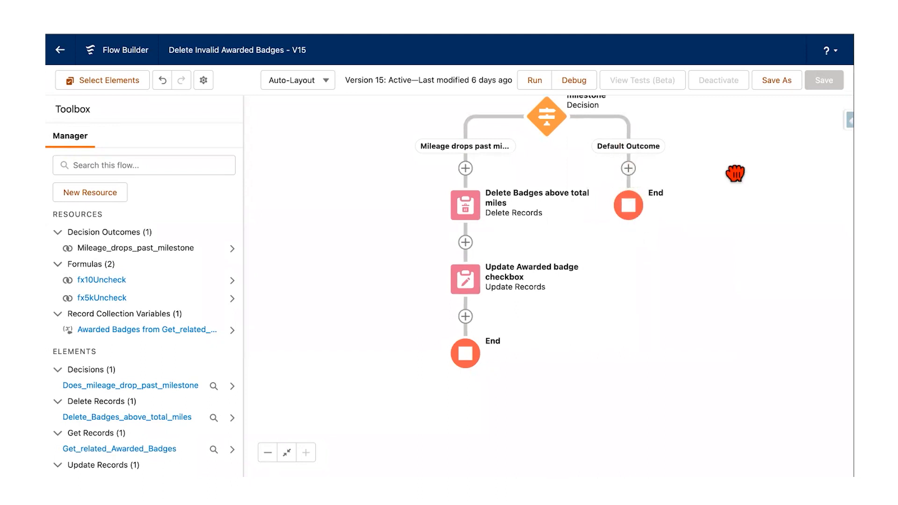
Look through the data elements available on the Mileage drops past milestone path, including Delete Records, without adding any
left_click_drag(736, 173, 735, 279)
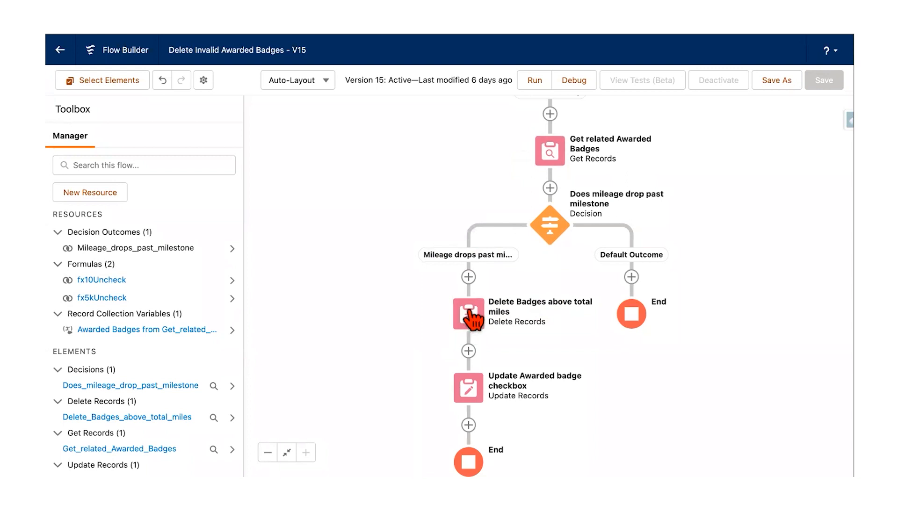
left_click(468, 277)
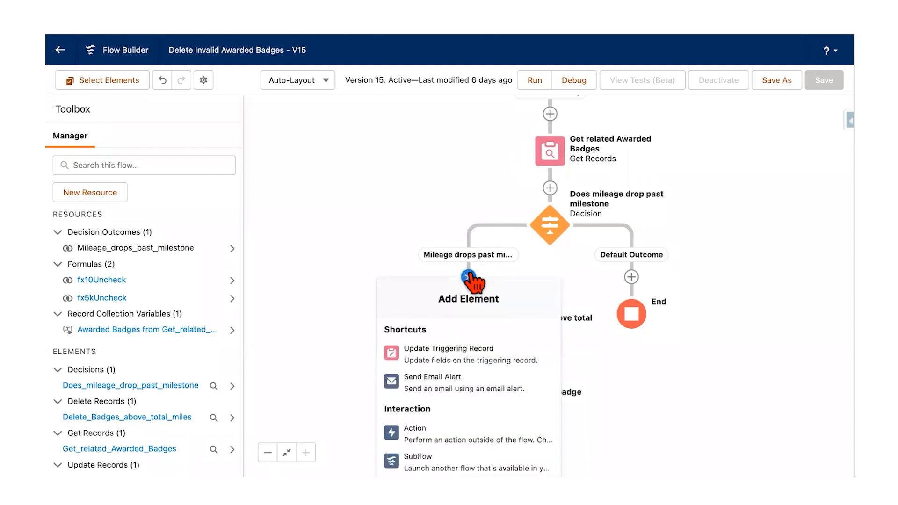
scroll(439, 348, "down", 5)
scroll(440, 349, "down", 1)
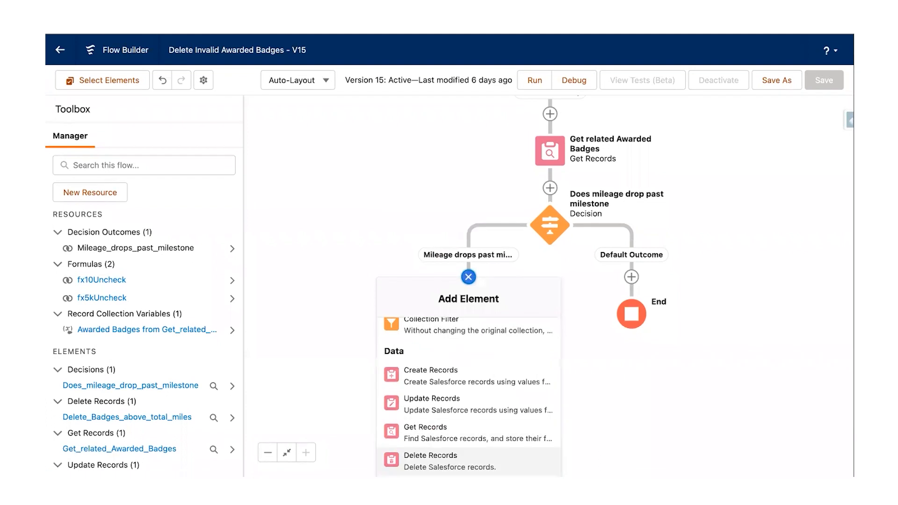
left_click(369, 244)
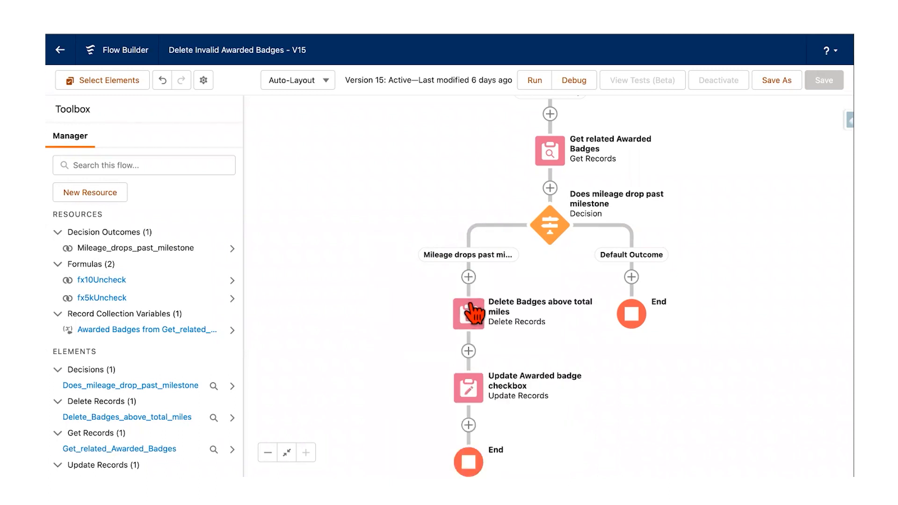
Open the Delete Badges above total miles element, reselect Awarded Badges from Get_related_Awarded_Badges as the record collection, and accept the settings
left_click(471, 307)
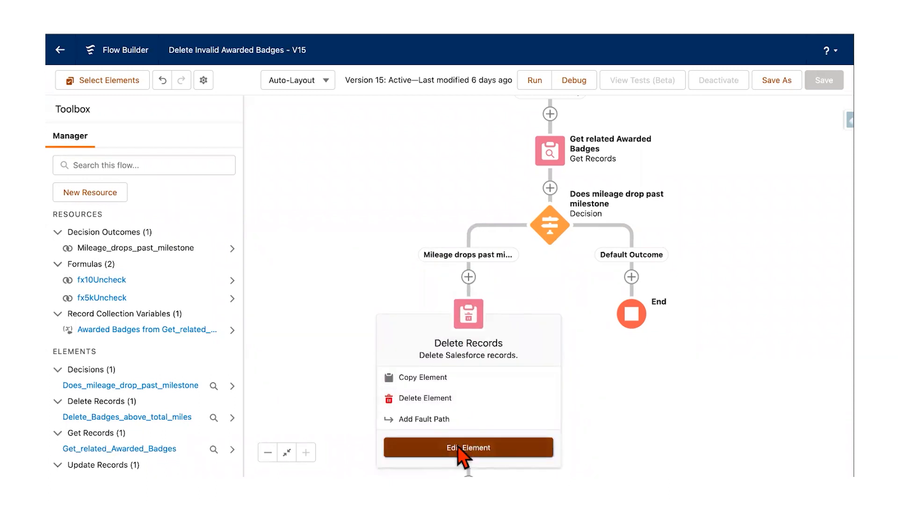
left_click(461, 449)
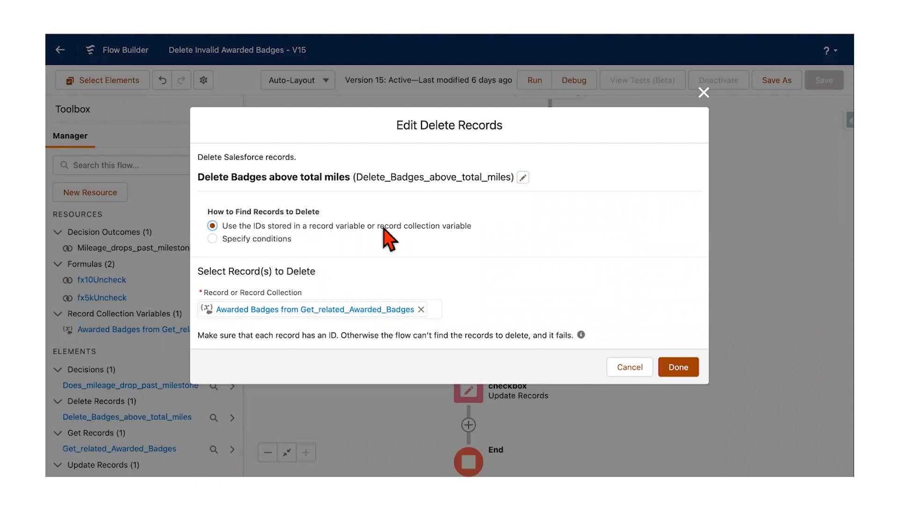
left_click_drag(384, 228, 470, 229)
left_click(440, 237)
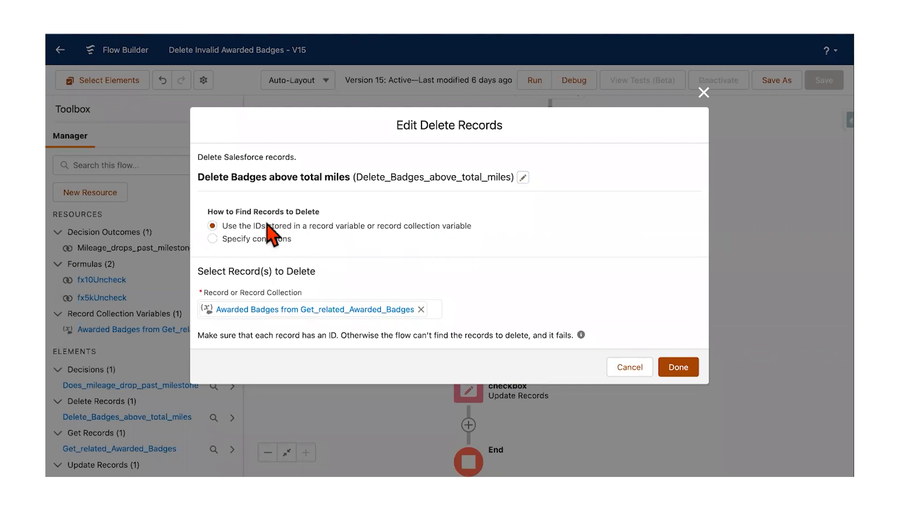
left_click(420, 309)
left_click(349, 304)
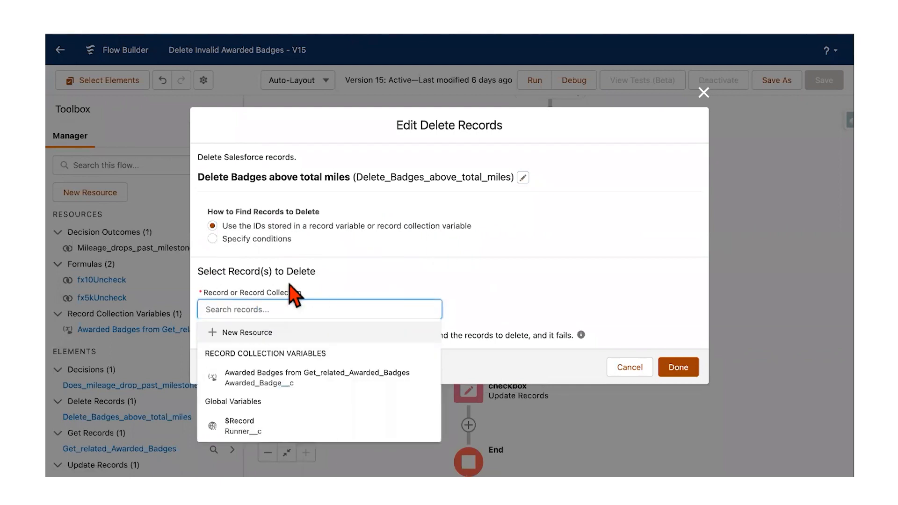
left_click(275, 374)
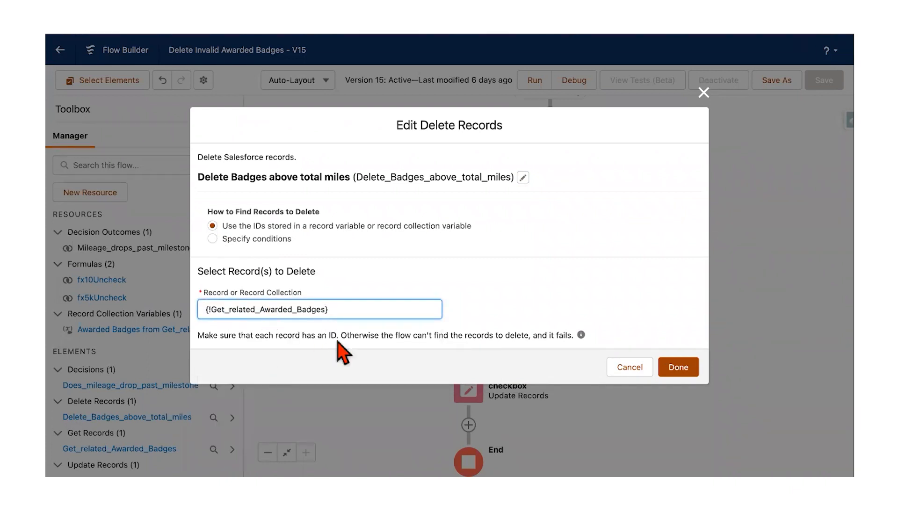
left_click(670, 370)
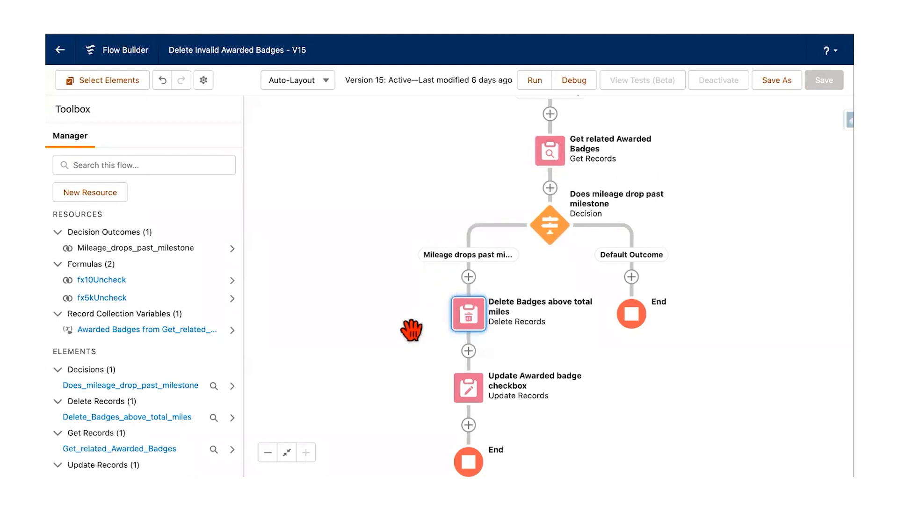
Look at the elements that can be added after Delete Badges above total miles, including Update Triggering Record, without adding any
left_click_drag(401, 343, 415, 265)
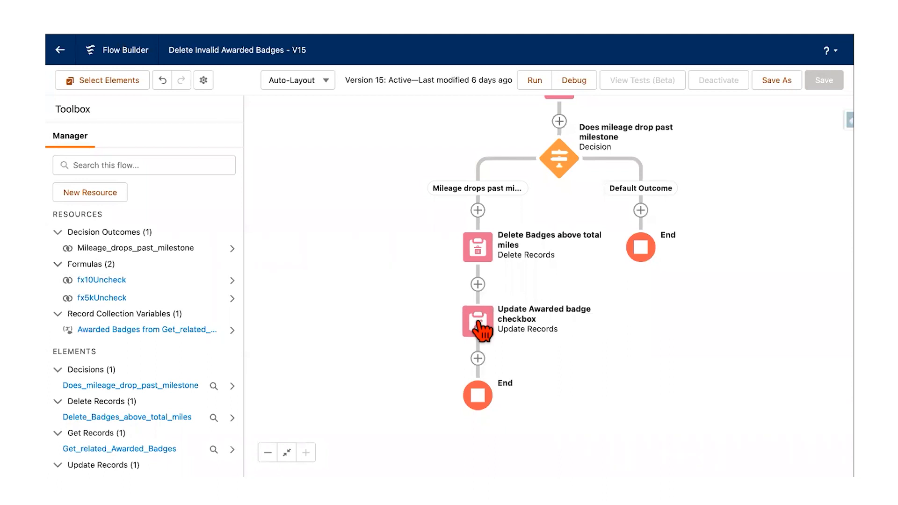
left_click(478, 284)
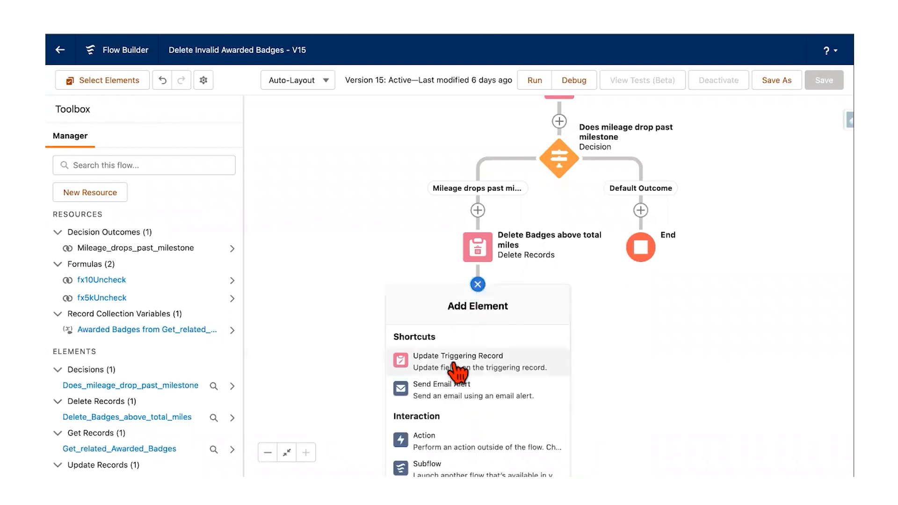
left_click(361, 322)
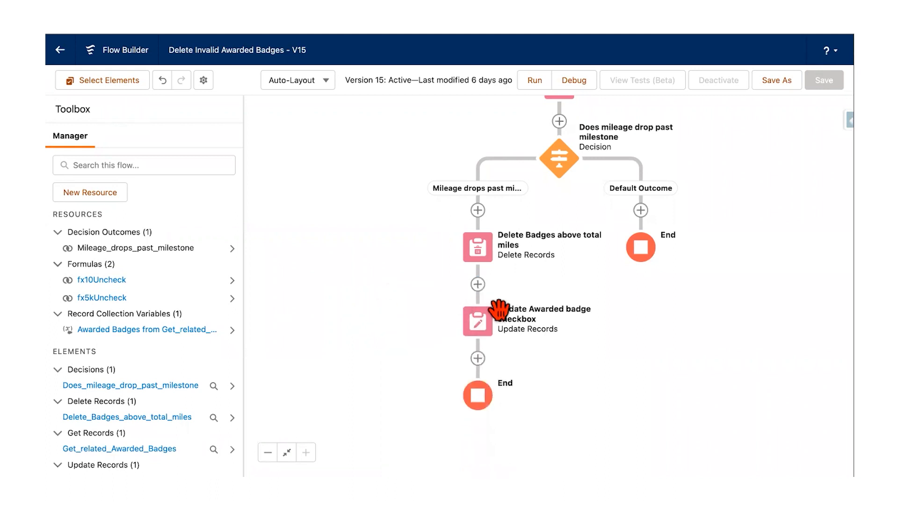
Open the Update Awarded badge checkbox element for editing and review its record selection, filter conditions and field values
left_click(482, 328)
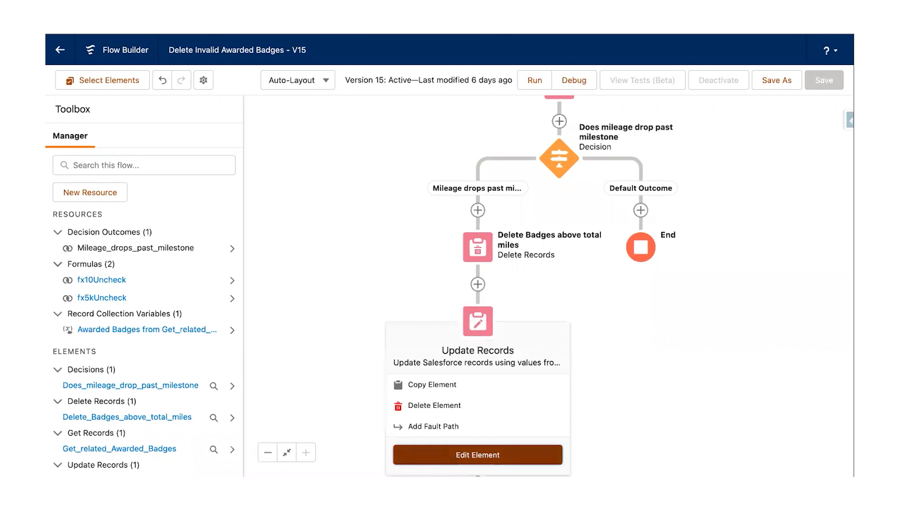
left_click(468, 455)
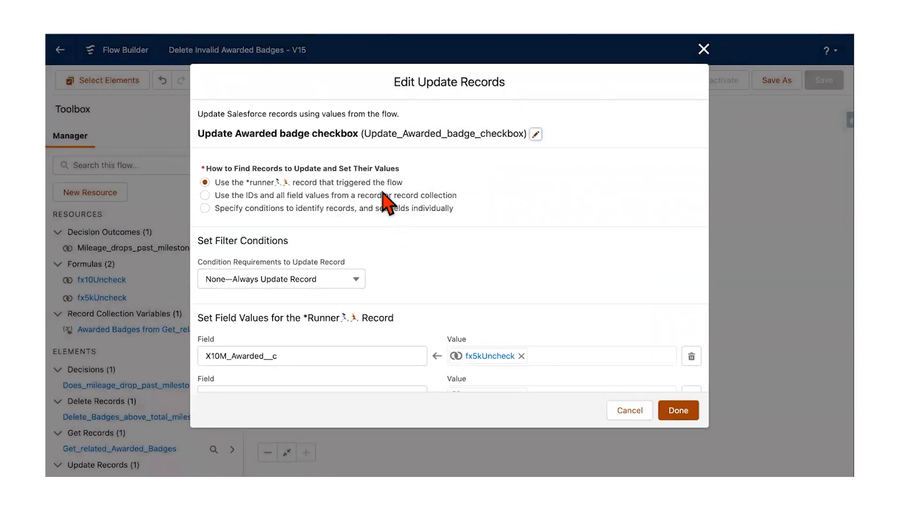
scroll(383, 192, "down", 2)
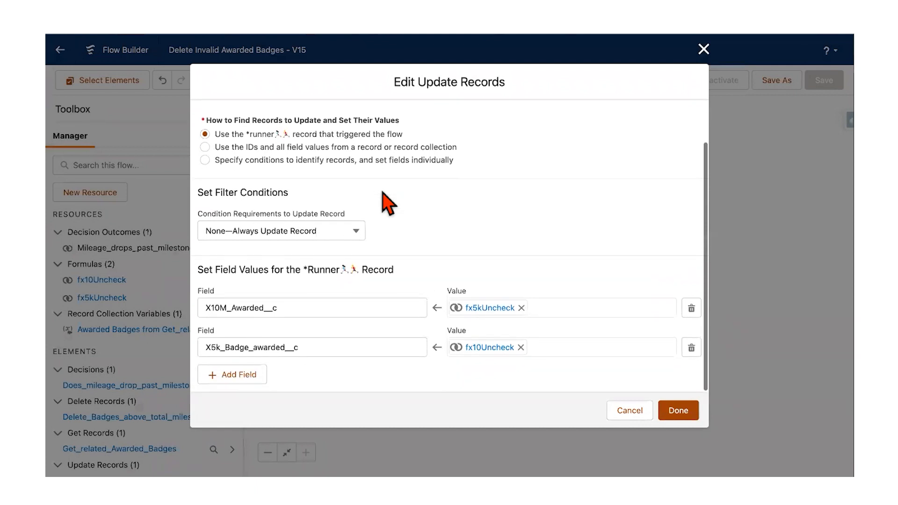
scroll(412, 178, "up", 2)
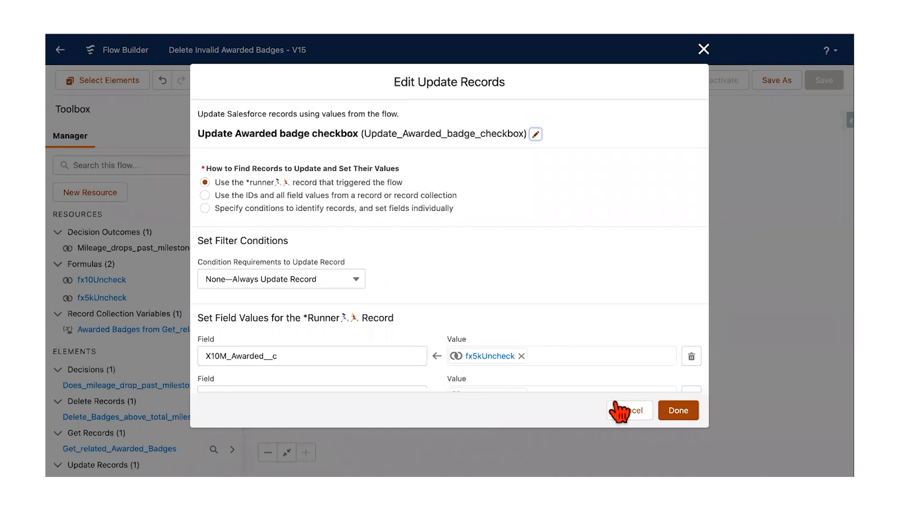
scroll(454, 224, "down", 2)
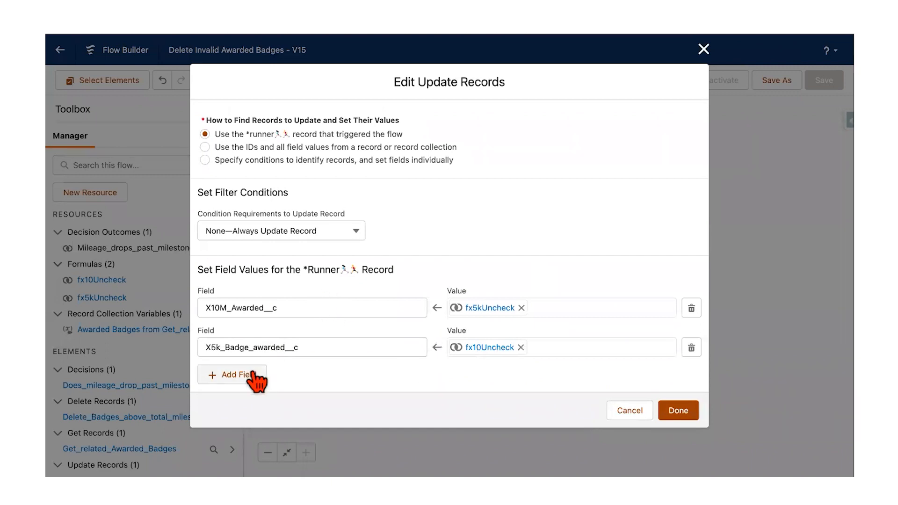
left_click(247, 347)
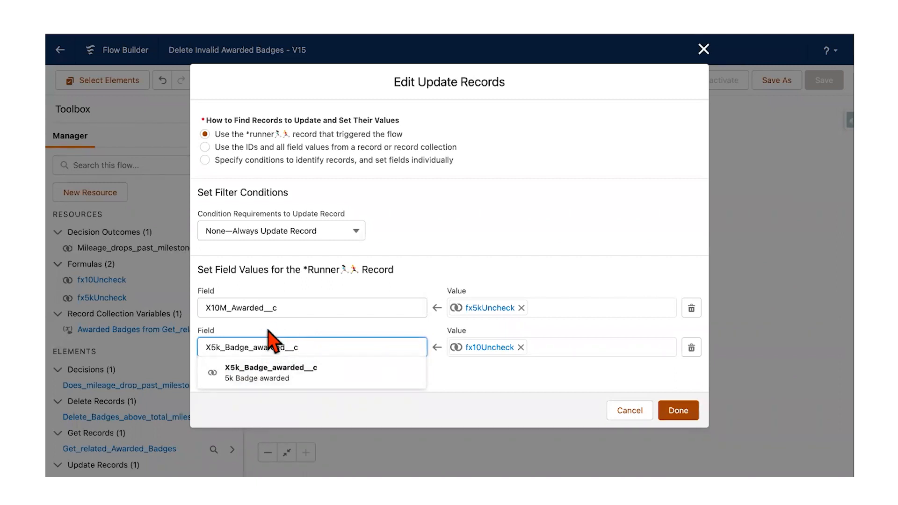
left_click(360, 327)
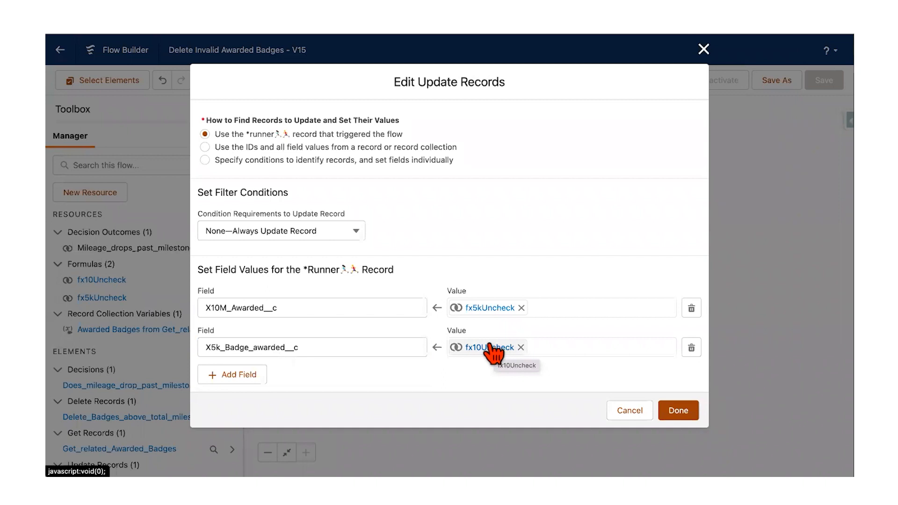
Add another field row to the Runner record update and choose X25M_Badge_Earned_del__c as its field
left_click(239, 377)
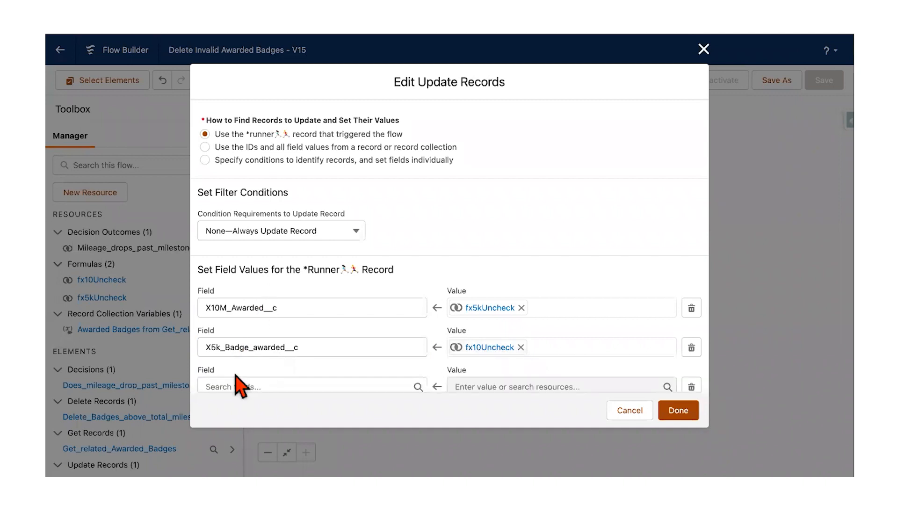
scroll(239, 386, "down", 2)
left_click(238, 347)
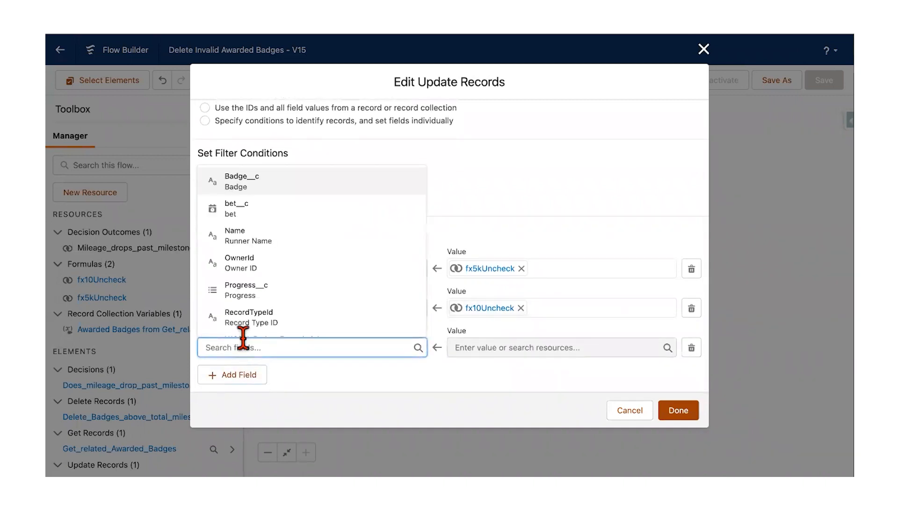
type("25")
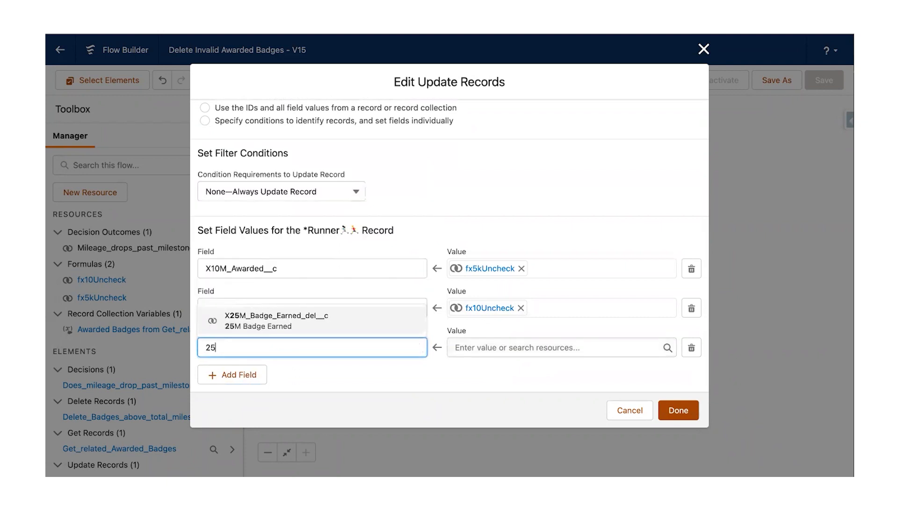
left_click(264, 322)
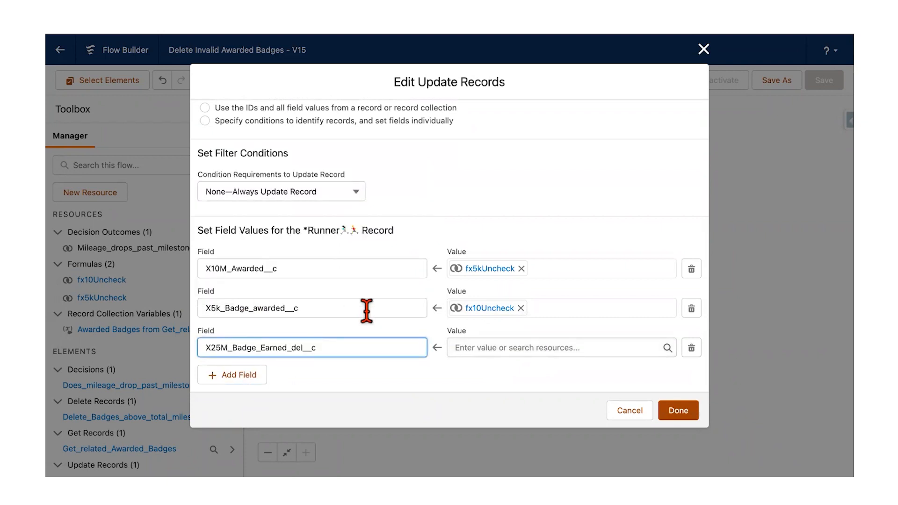
left_click(477, 348)
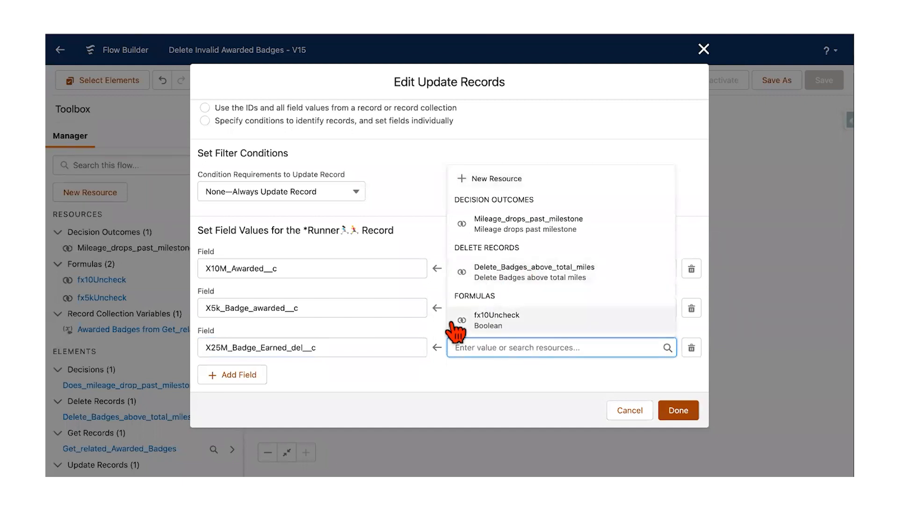
left_click(496, 181)
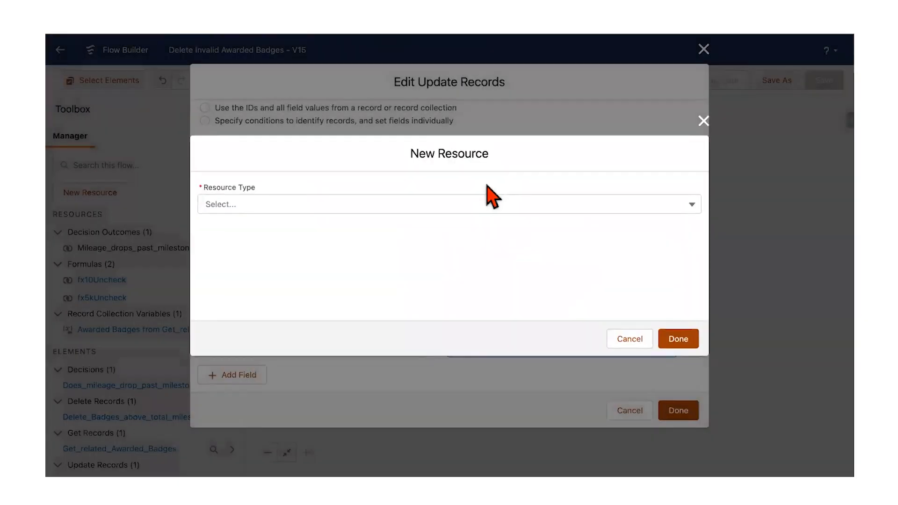
left_click(629, 339)
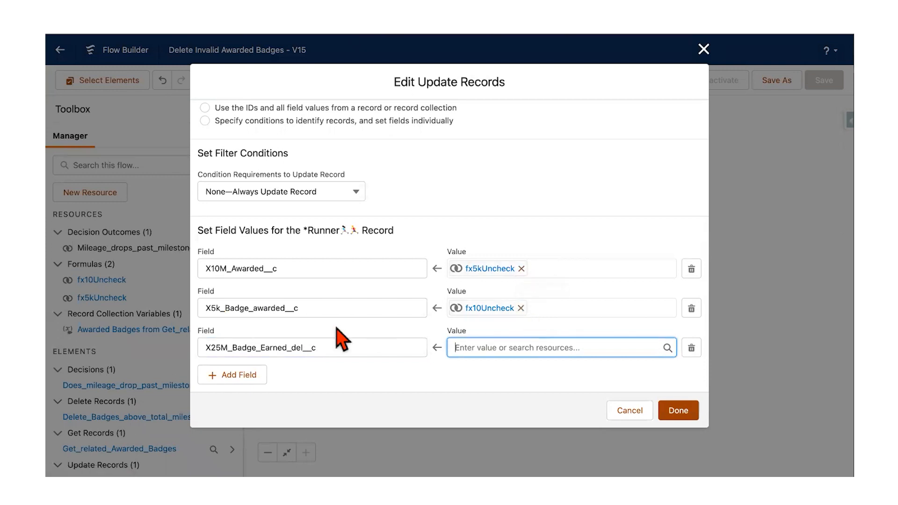
Create a new resource of type Formula for the value of the X25M_Badge_Earned_del__c field
left_click(476, 347)
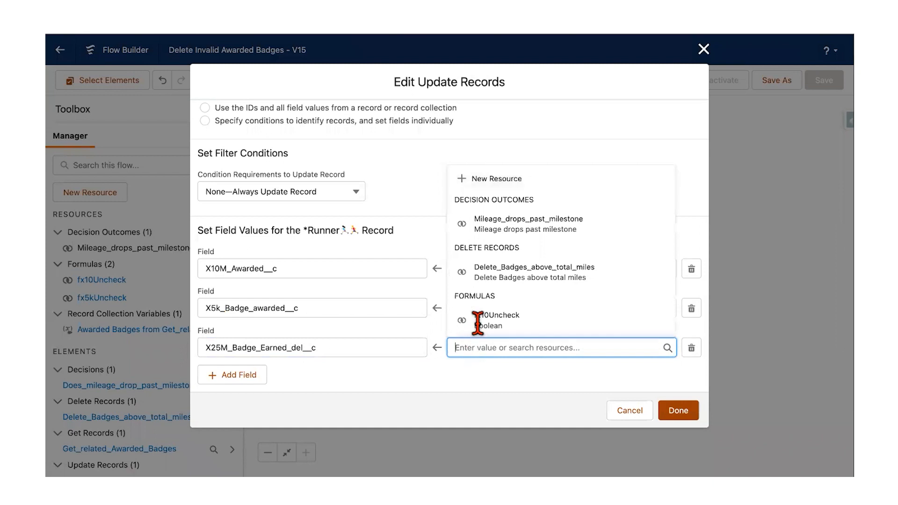
left_click(481, 180)
left_click(454, 206)
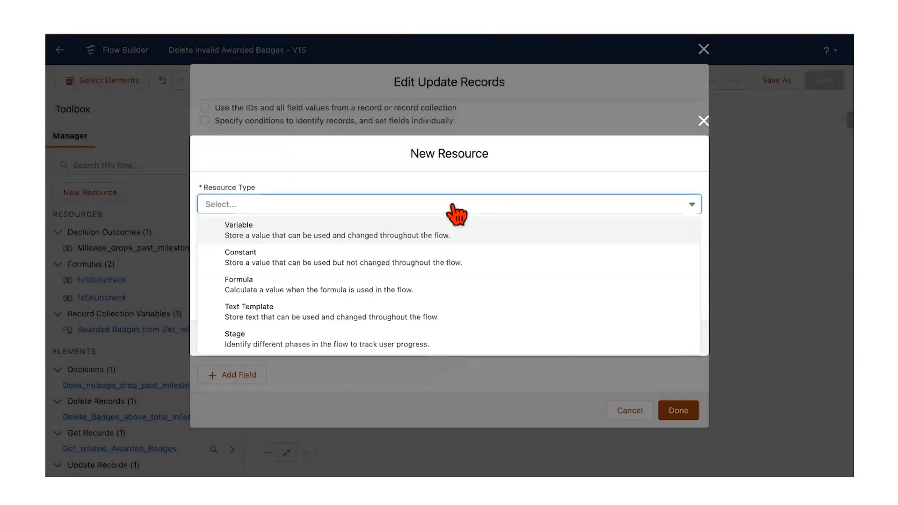
left_click(297, 285)
Set the formula resource's API name to fx5kBadge and its data type to Boolean
left_click(301, 183)
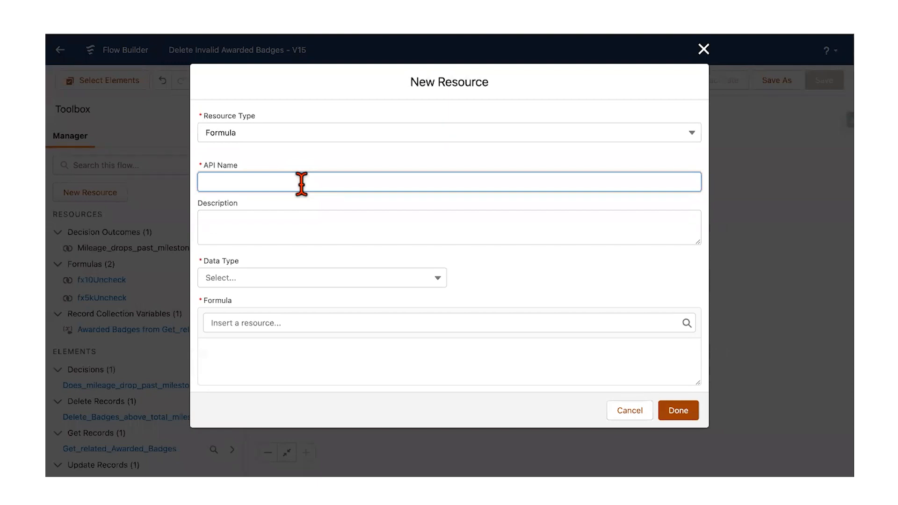
type("f")
type("x")
type("%")
key("BackSpace")
type("5k")
type("Unche")
type("ck")
key("BackSpace")
key("BackSpace")
key("BackSpace")
key("BackSpace")
key("BackSpace")
key("BackSpace")
key("BackSpace")
type("Badge")
left_click(270, 276)
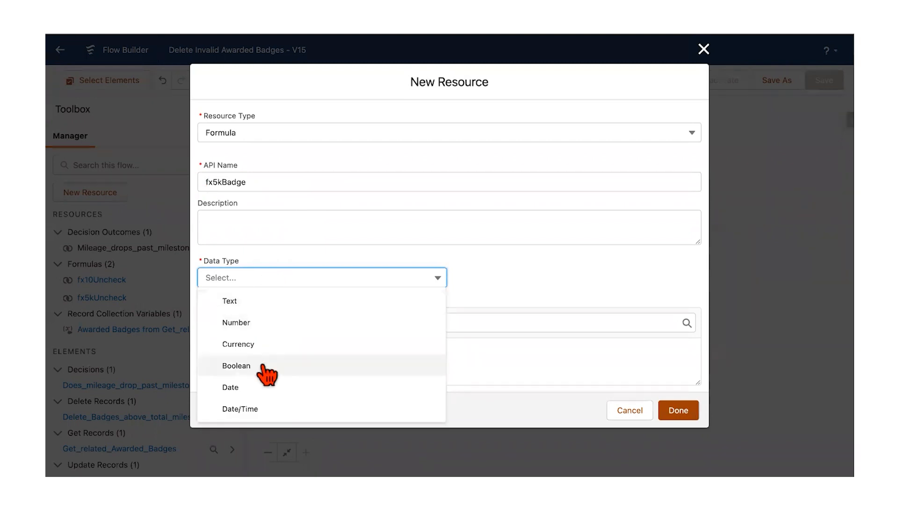
left_click(239, 375)
Enter the formula IF({!$Record.Total_Miles__c}<3.1,False,True), inserting the Total Miles field from the triggering record
left_click(289, 351)
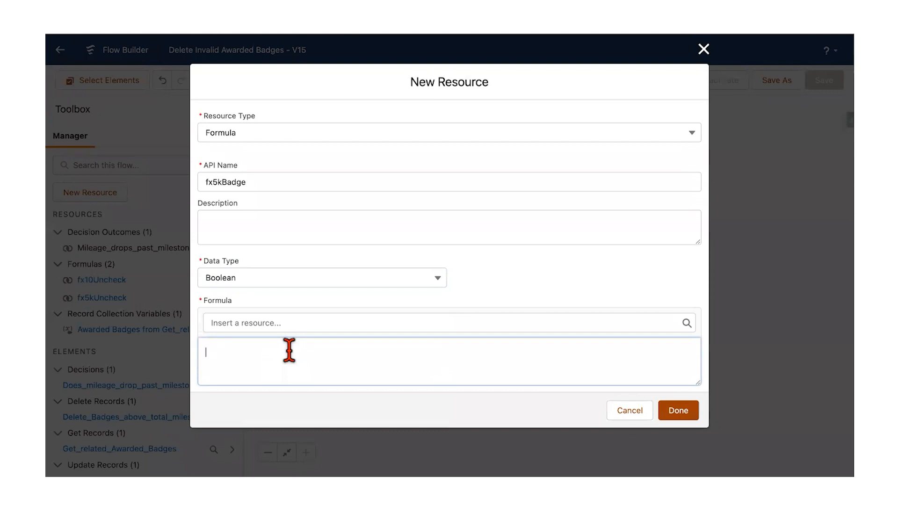
type("IF(")
left_click(298, 323)
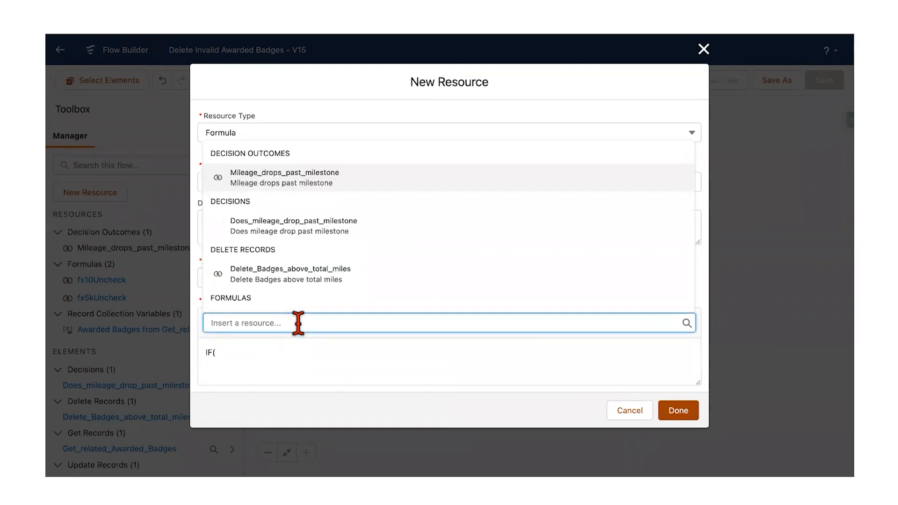
type("$")
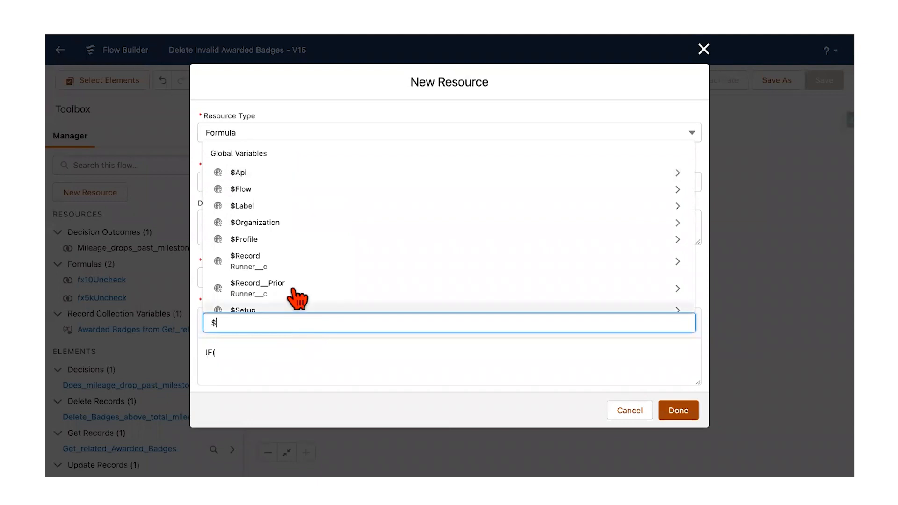
left_click(245, 263)
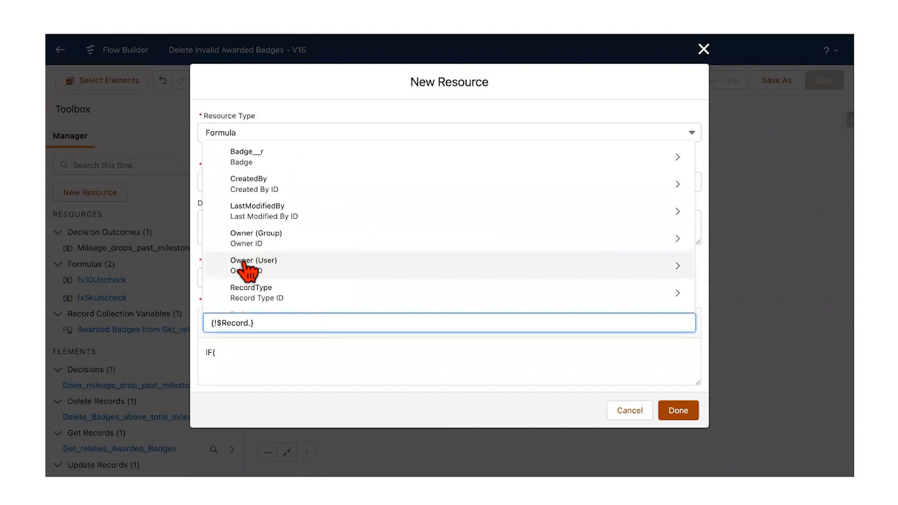
type("tot")
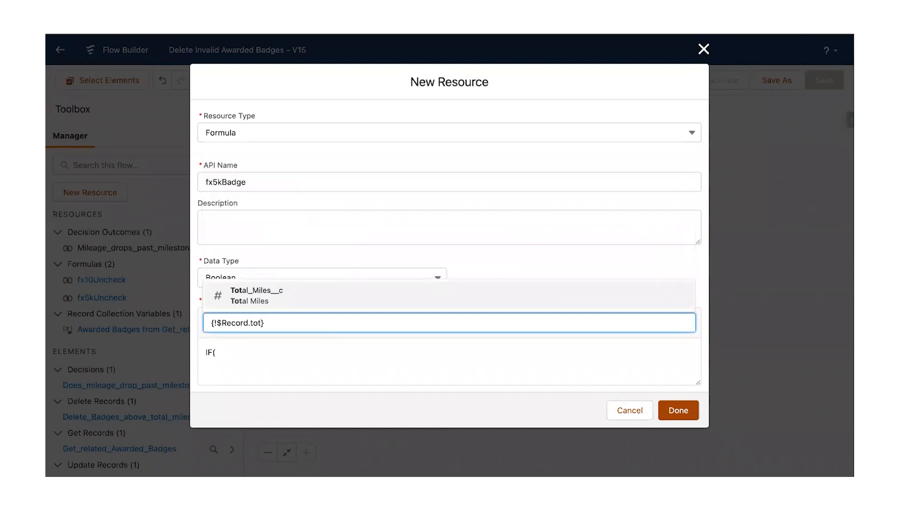
left_click(253, 291)
left_click(359, 369)
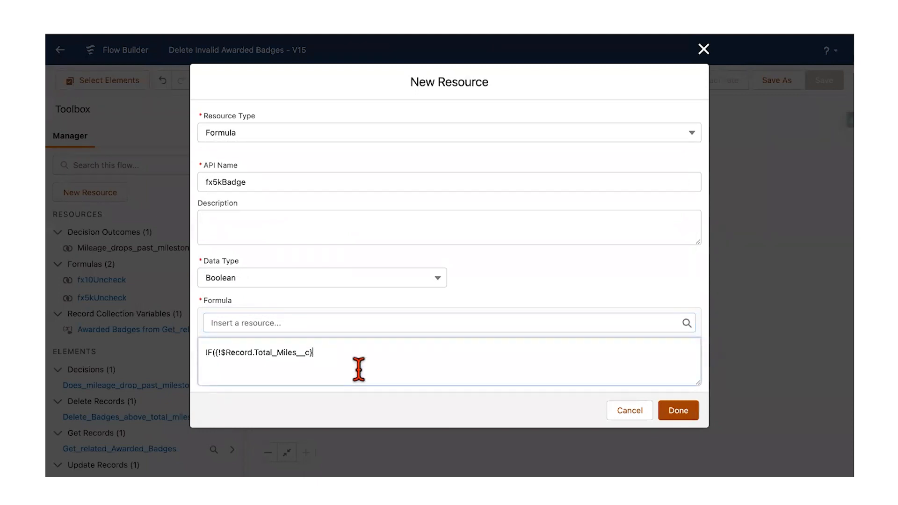
type("<")
type("3.1,")
type("False,")
type("True)")
Change the formula resource's API name to fx25Badge
left_click(213, 182)
type("2")
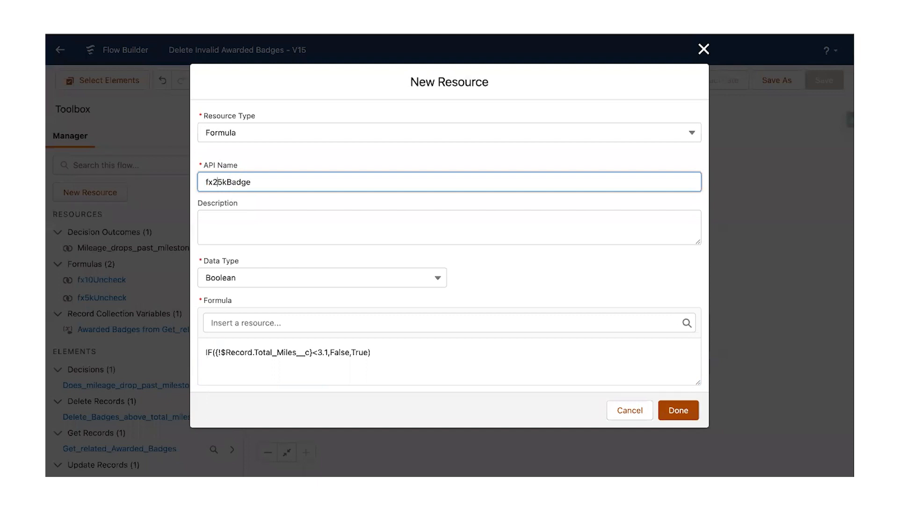
left_click(226, 187)
key("BackSpace")
Set the formula's mileage threshold to 25 and finish fx25Badge as the value of the X25M_Badge_Earned_del__c field
left_click(318, 352)
left_click_drag(323, 352, 327, 353)
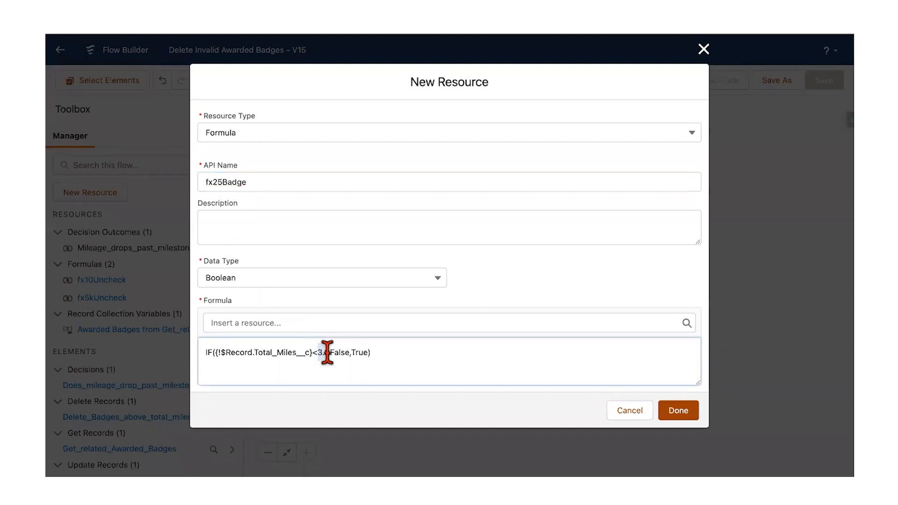
type("25")
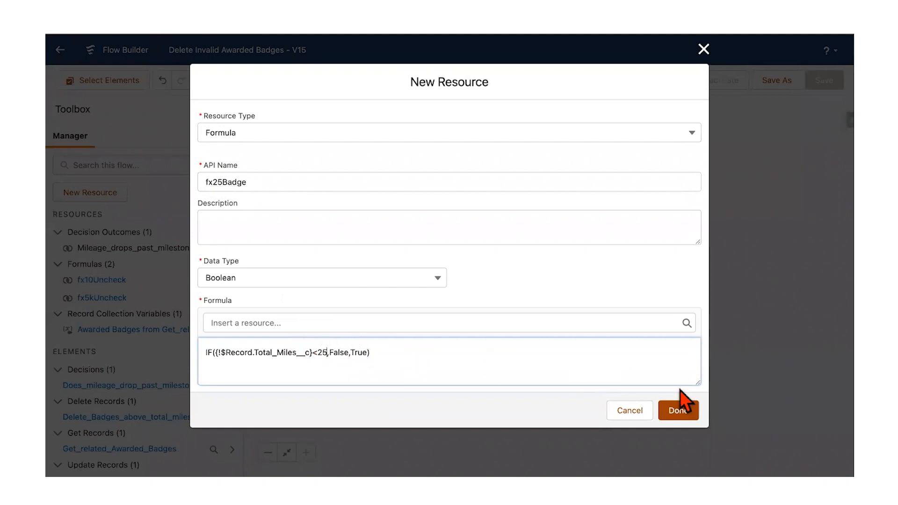
left_click(688, 414)
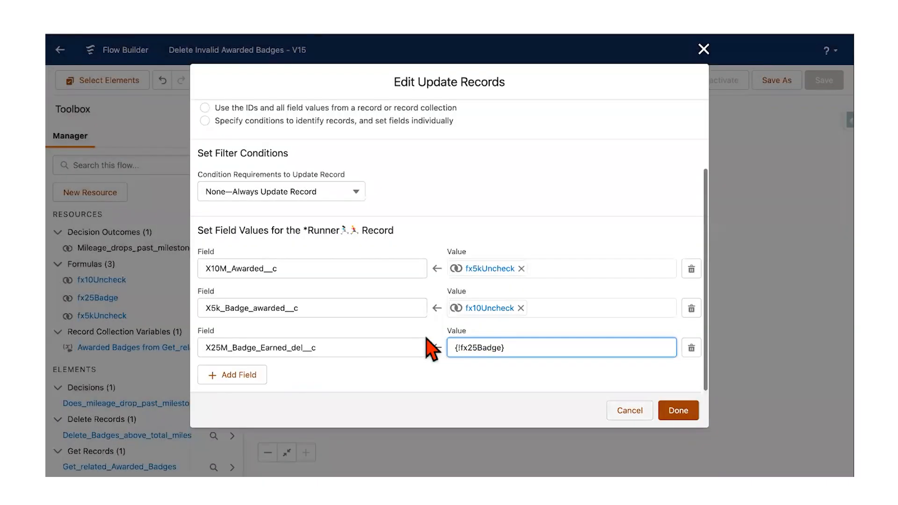
left_click(428, 372)
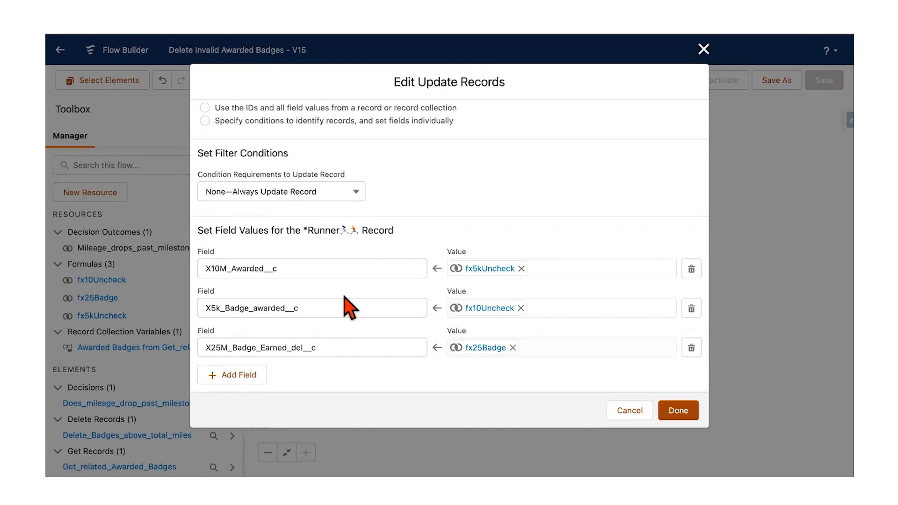
Reassign the field values so X5k_Badge_awarded__c uses fx5kUncheck and X10M_Awarded__c uses fx10Uncheck, and check the field names
left_click(520, 308)
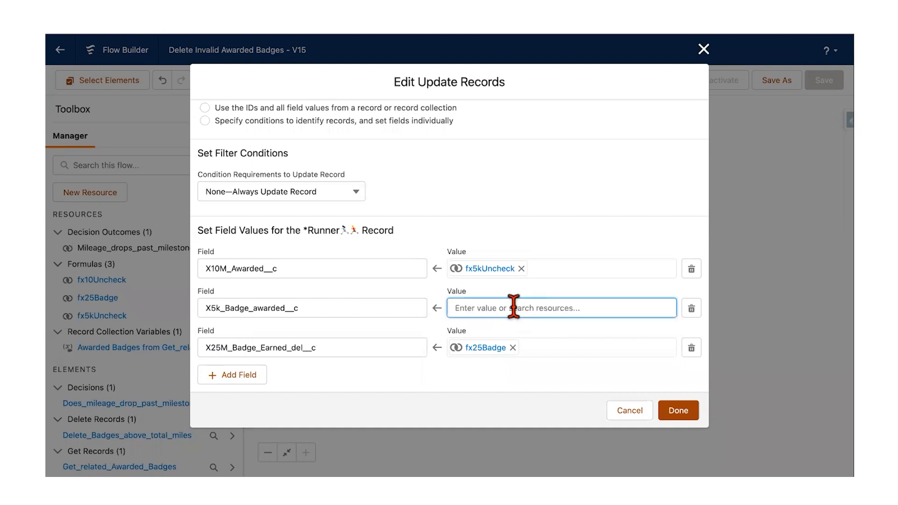
left_click(514, 308)
type("fx")
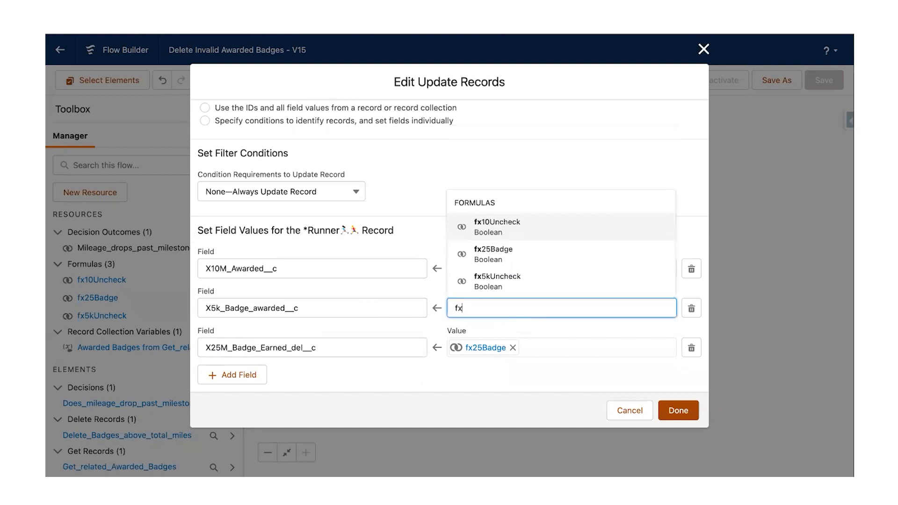
left_click(516, 283)
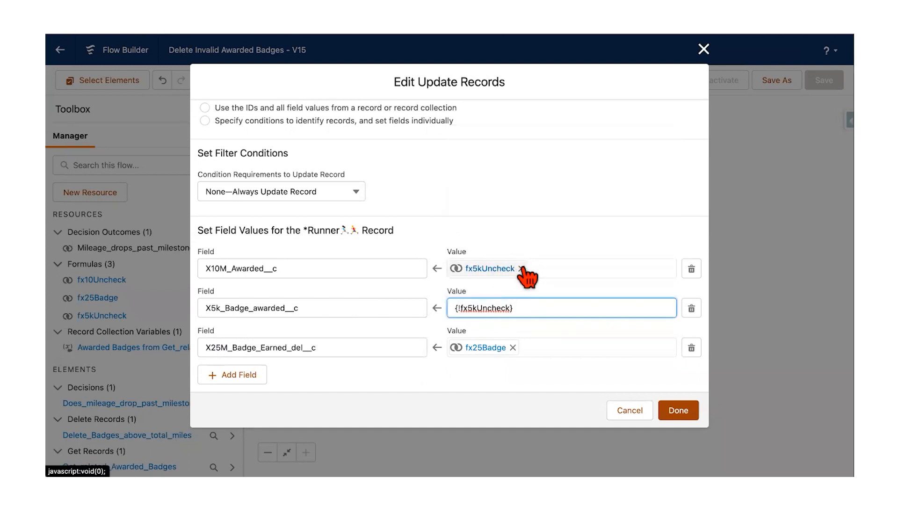
left_click(520, 269)
type("fx")
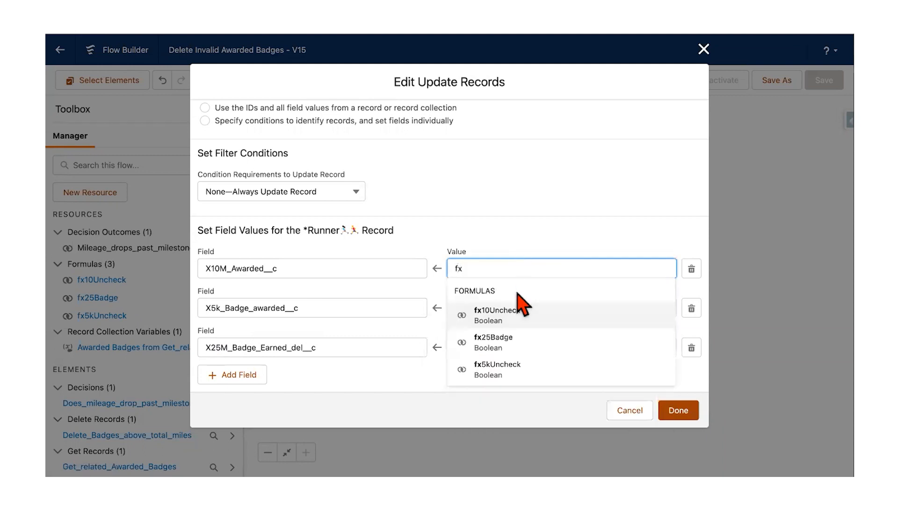
left_click(519, 308)
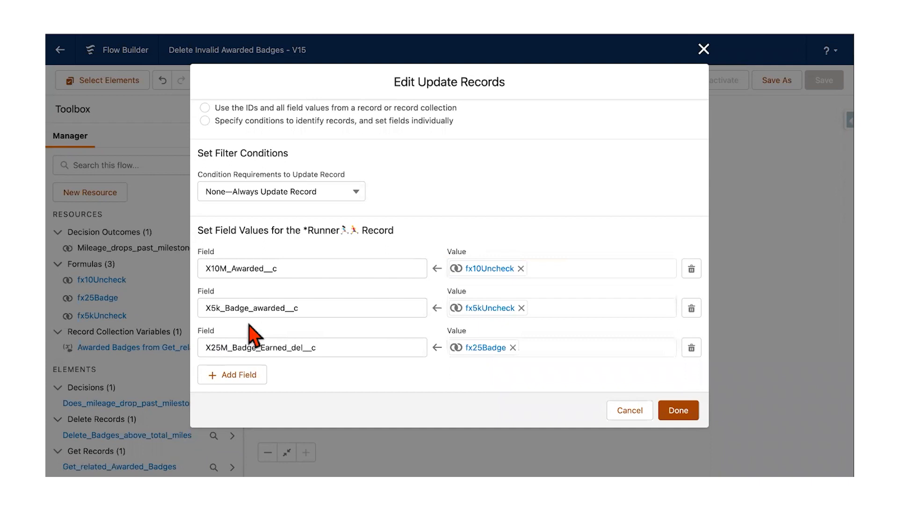
left_click(211, 309)
left_click_drag(210, 309, 306, 308)
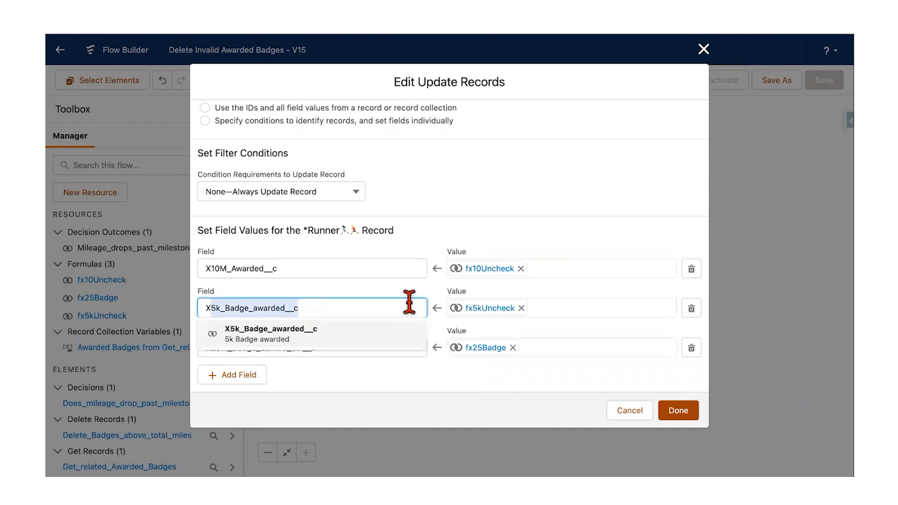
left_click(244, 270)
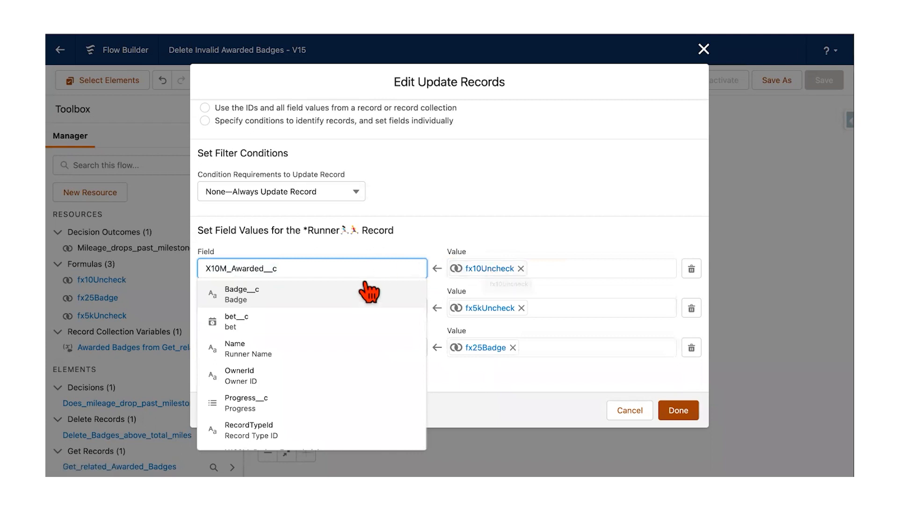
left_click(414, 237)
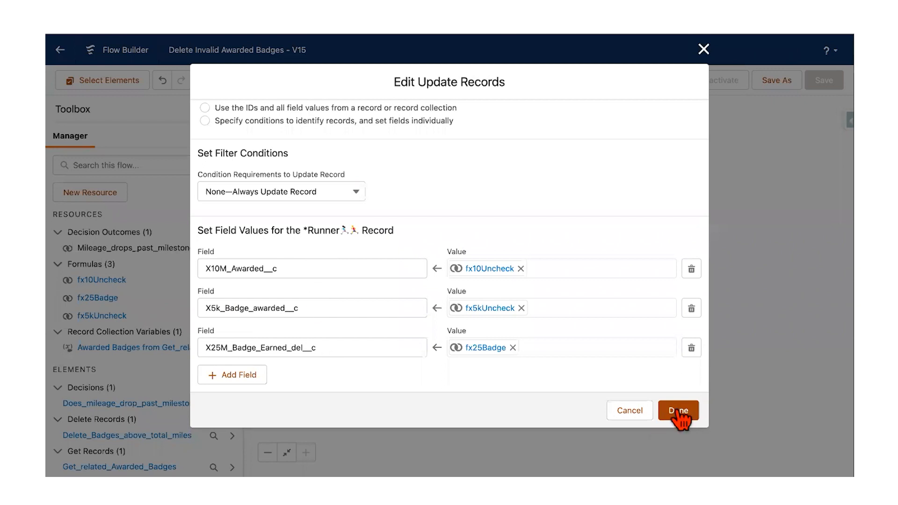
Close the Update Records element, save the flow as a new version and activate it
left_click(616, 408)
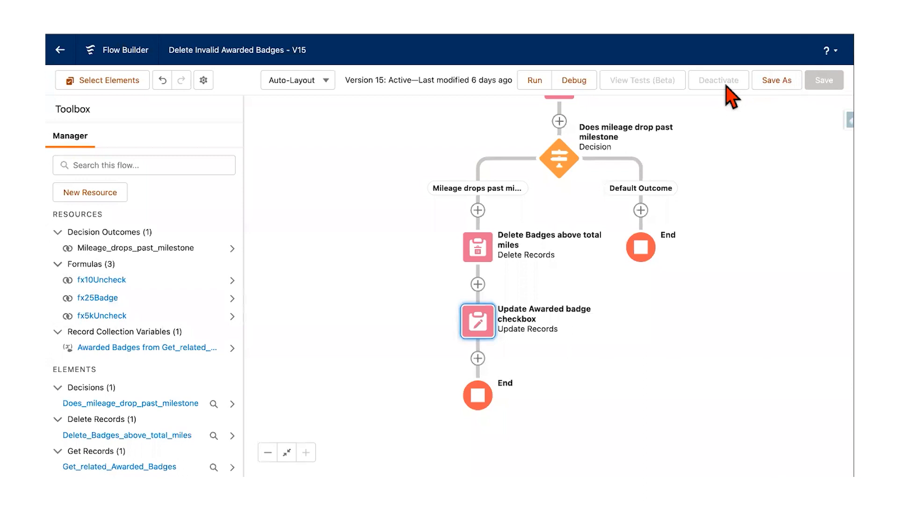
left_click(776, 82)
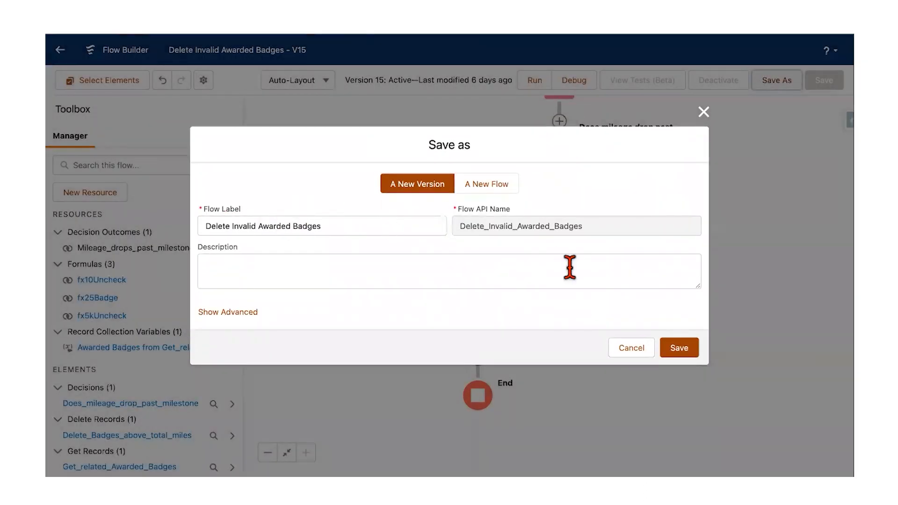
left_click(676, 347)
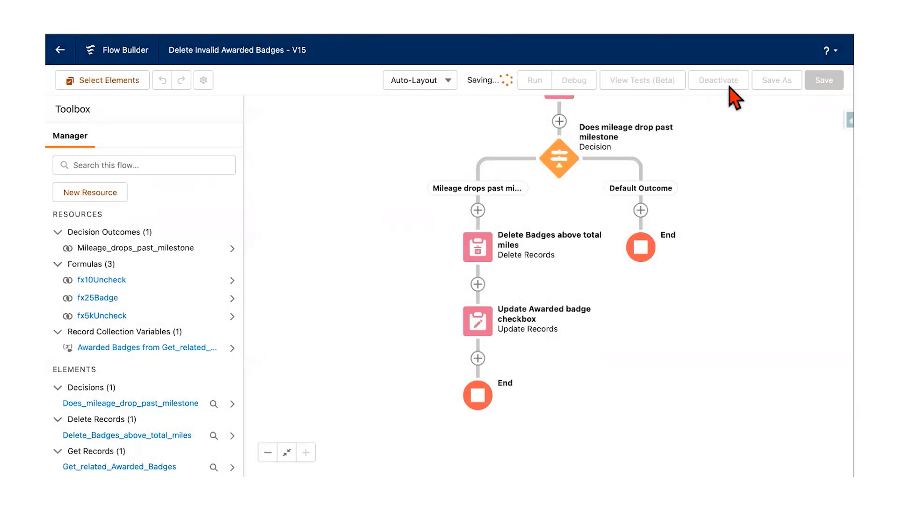
left_click(723, 83)
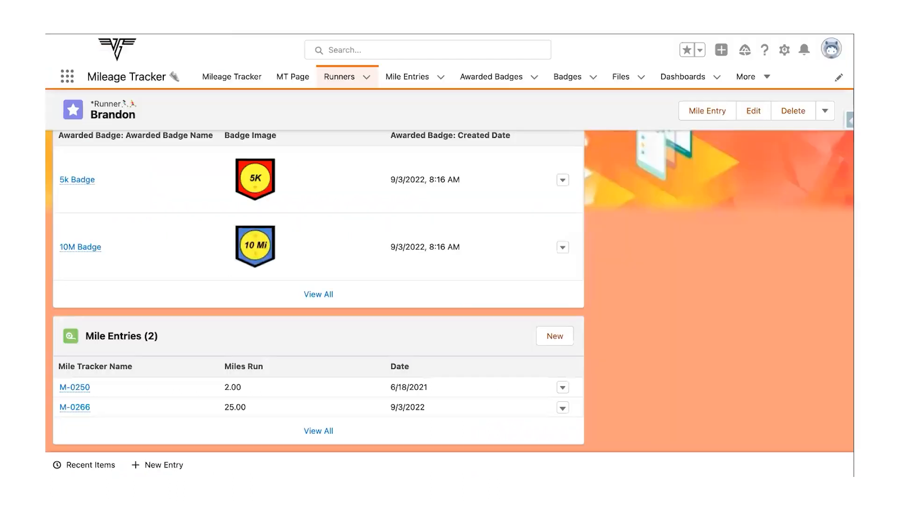
In the Mileage Tracker app, create a runner record of type Runner with the Runner Name TEST 2
scroll(318, 266, "up", 10)
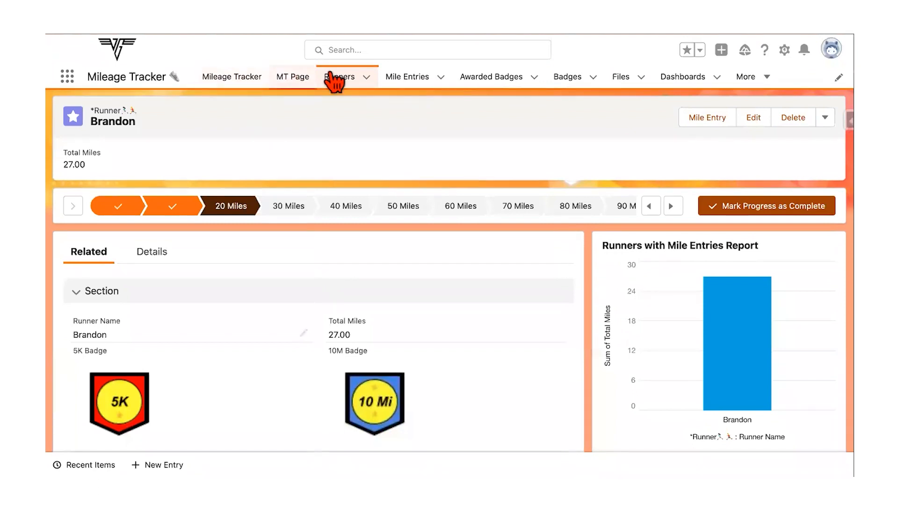
left_click(366, 77)
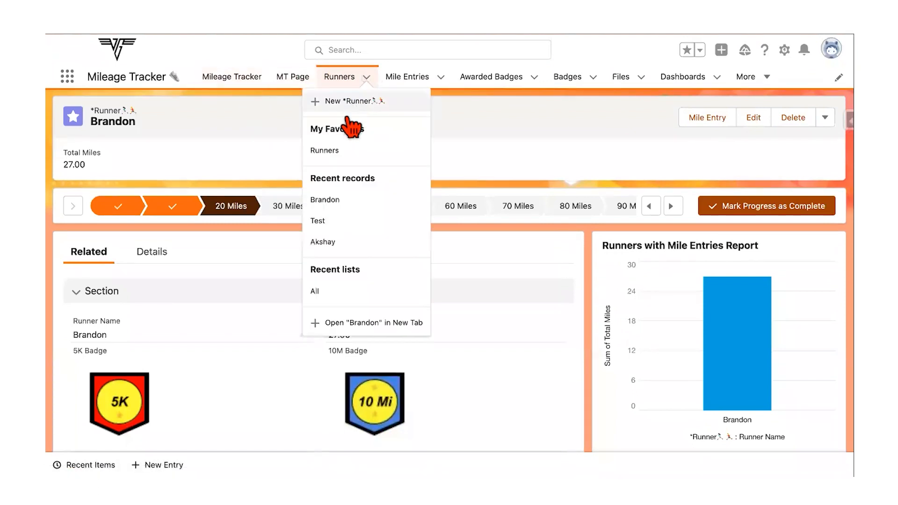
left_click(349, 101)
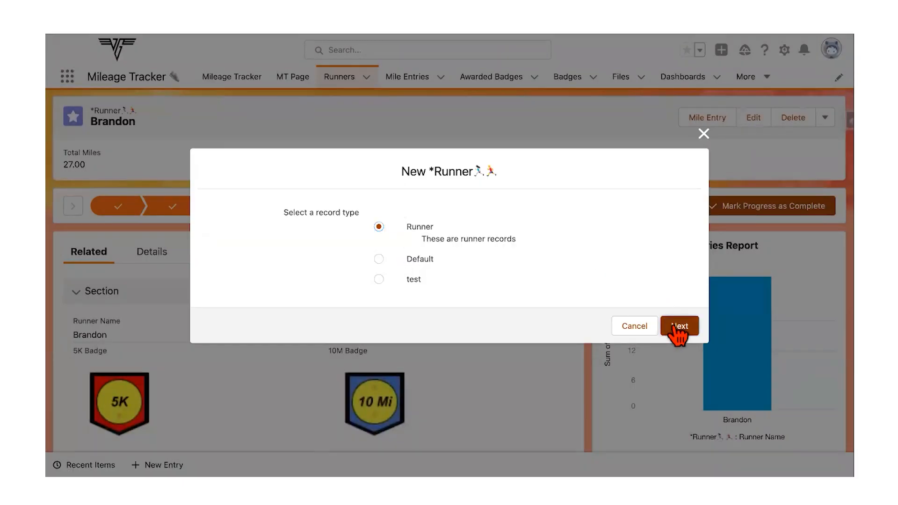
left_click(662, 324)
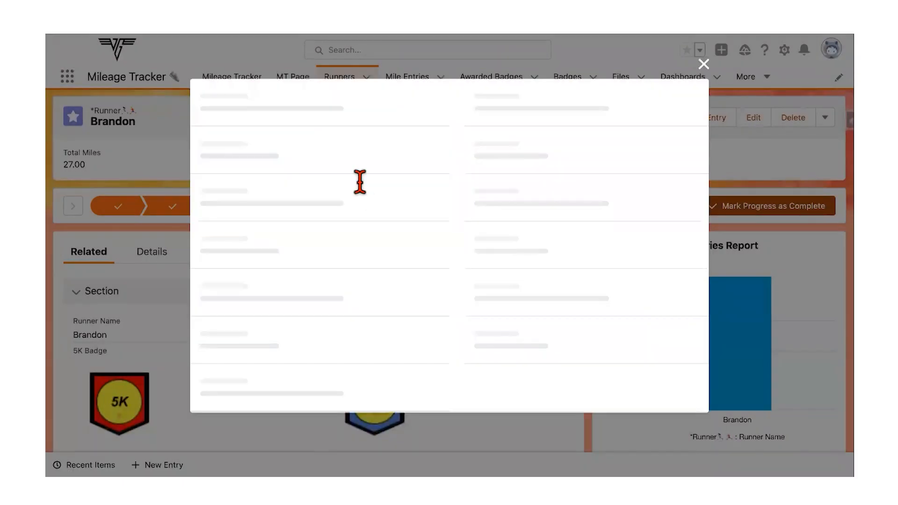
left_click(305, 179)
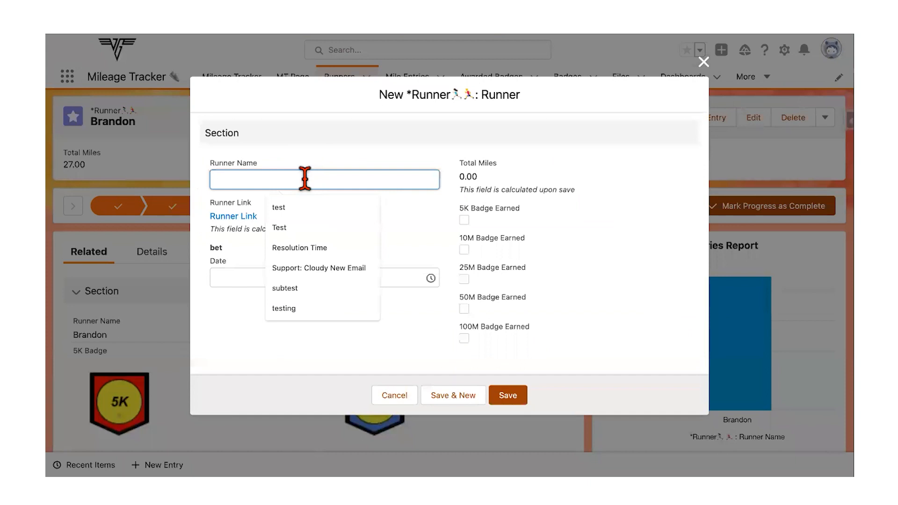
type("TEST 2")
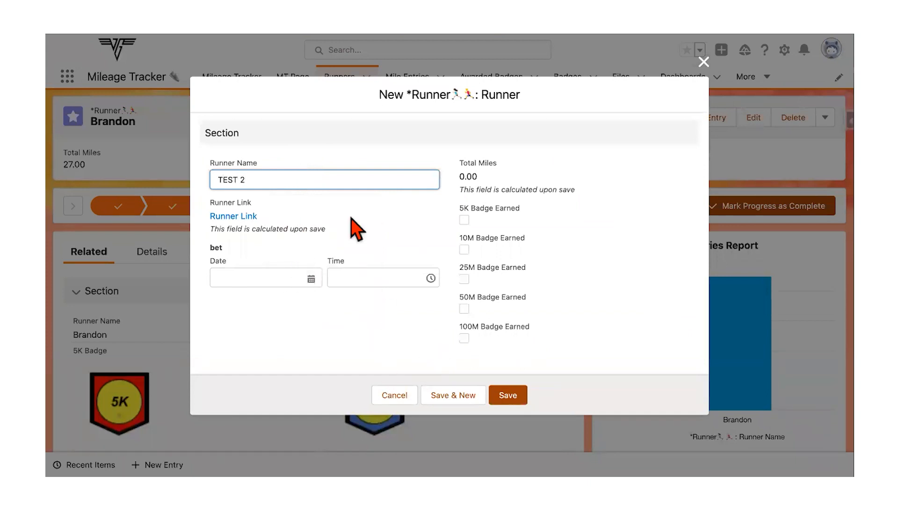
left_click(513, 396)
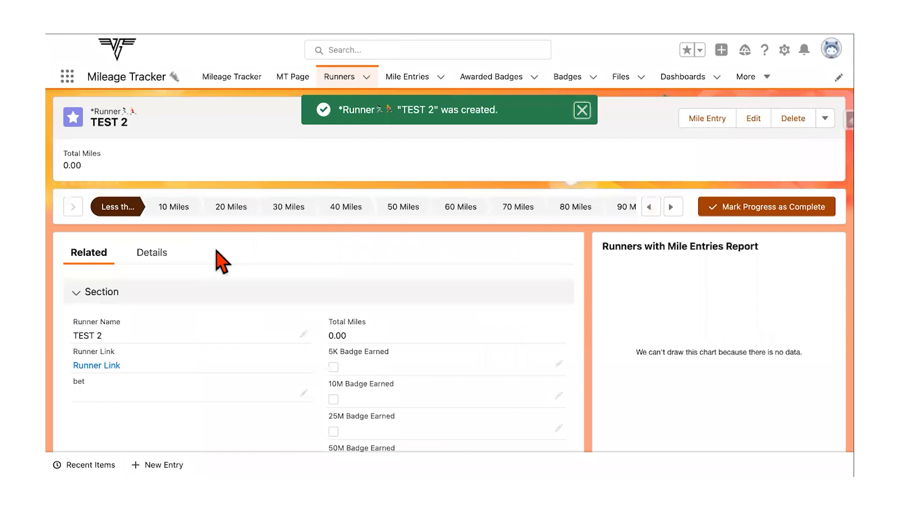
Examine the badge earned and awarded checkboxes in the details of the TEST 2 runner record
scroll(220, 260, "down", 3)
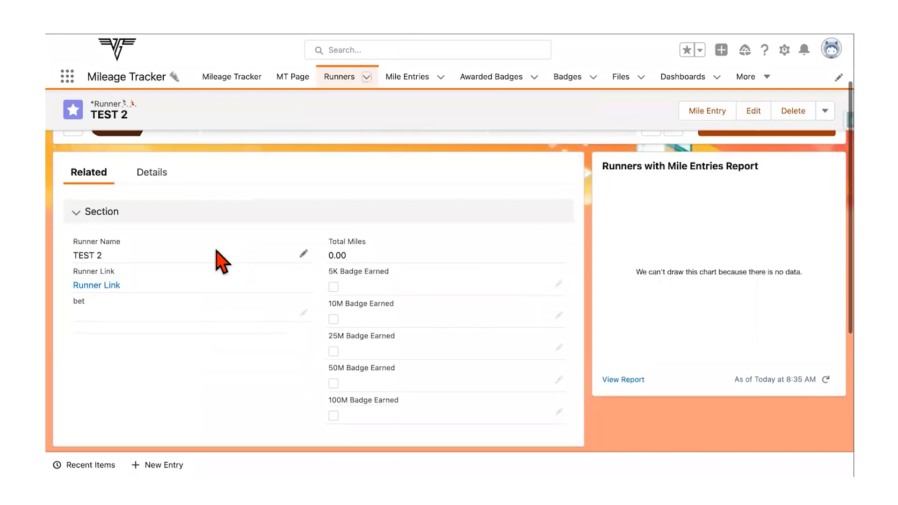
left_click(152, 183)
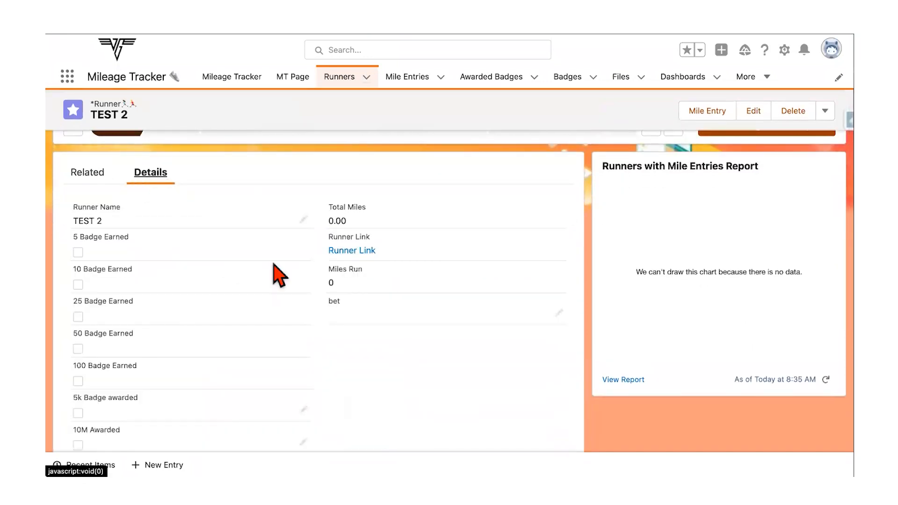
scroll(280, 276, "down", 2)
scroll(118, 195, "up", 1)
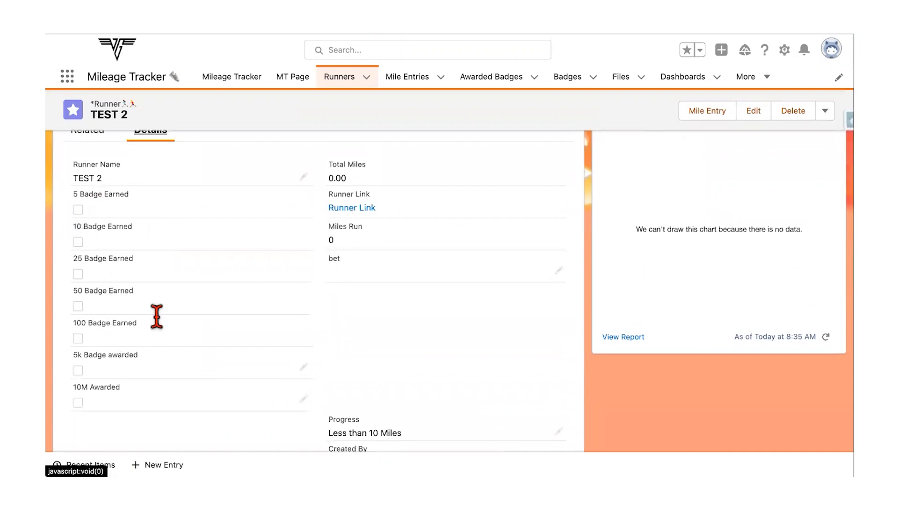
scroll(245, 322, "up", 2)
scroll(240, 322, "down", 2)
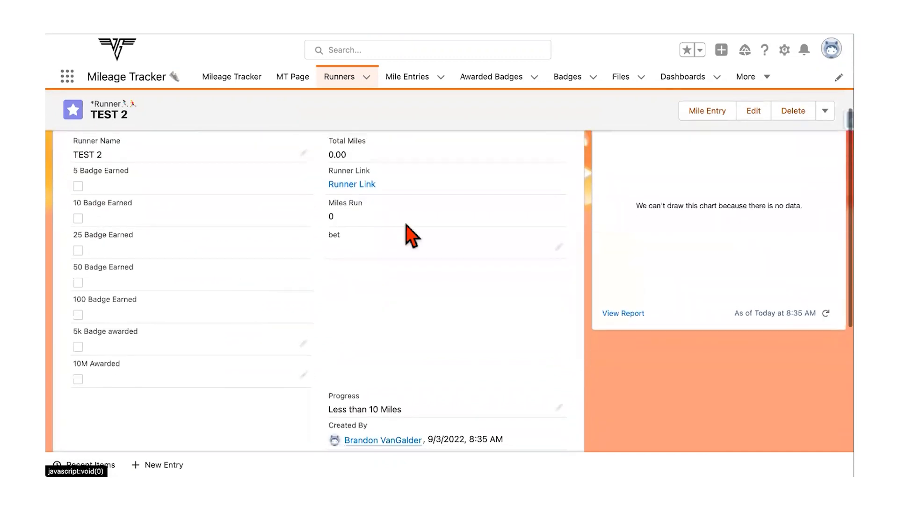
Log a new mile entry for runner TEST 2 dated Sep 3, 2022 with 5 miles, and minimize the entry form
left_click(156, 465)
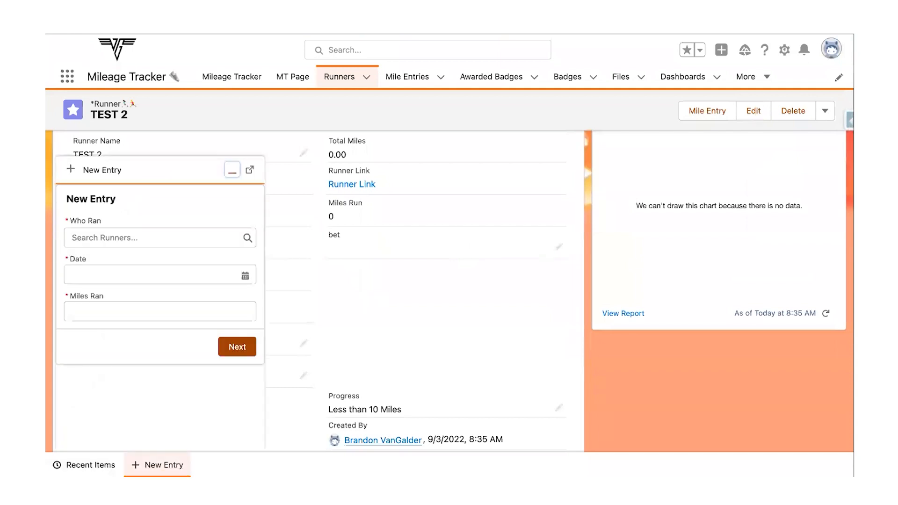
left_click(154, 239)
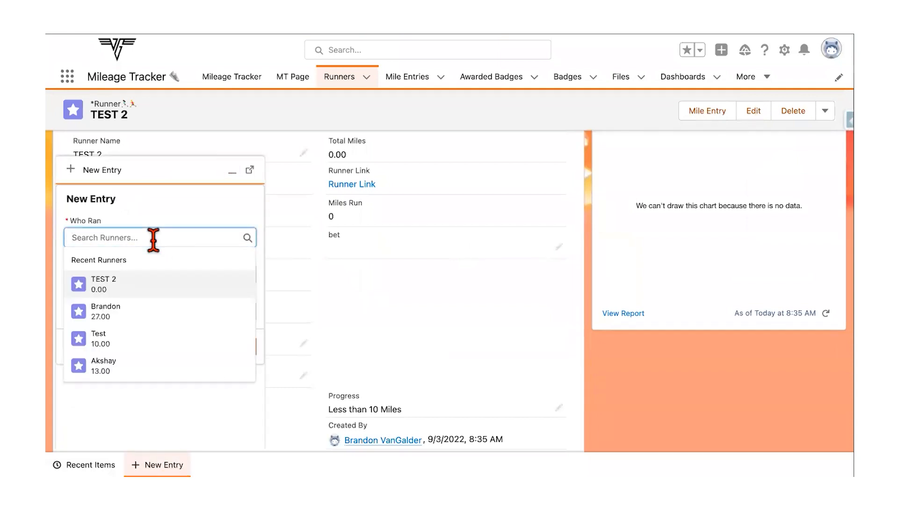
left_click(136, 284)
left_click(129, 275)
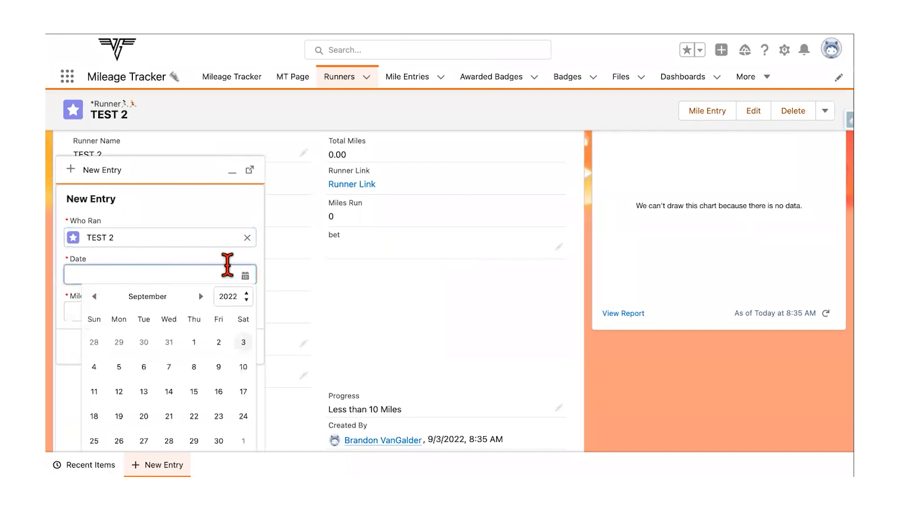
left_click(244, 343)
left_click(180, 310)
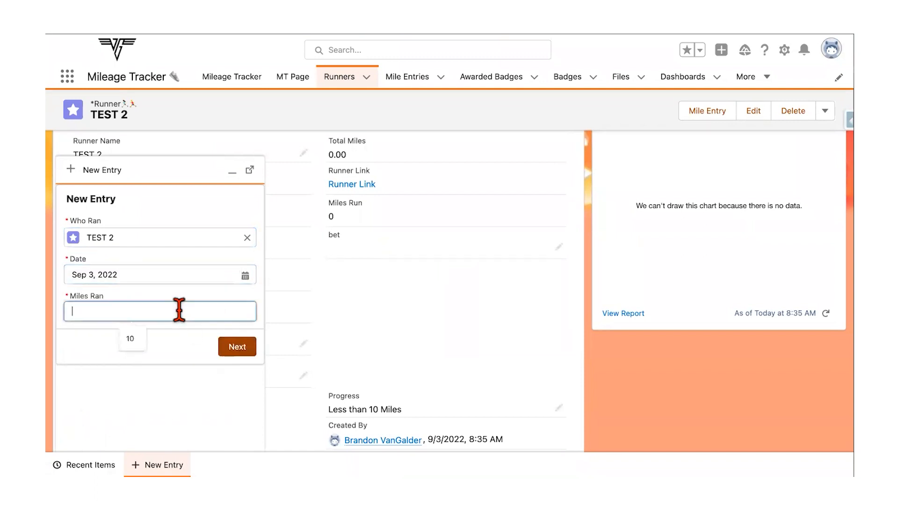
type("5")
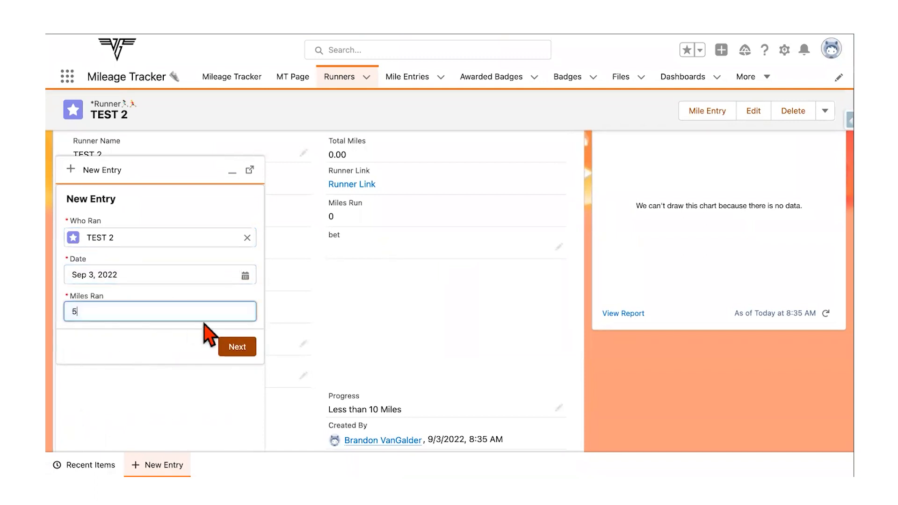
left_click(234, 349)
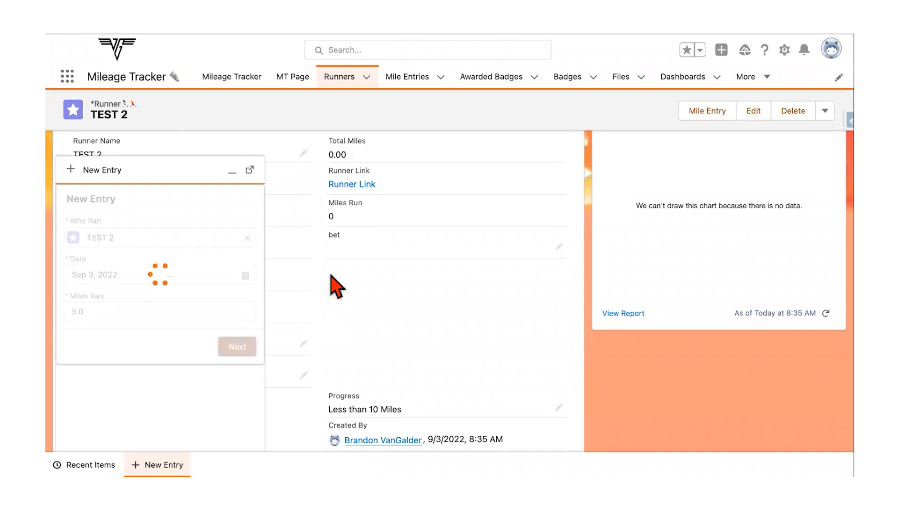
left_click(229, 288)
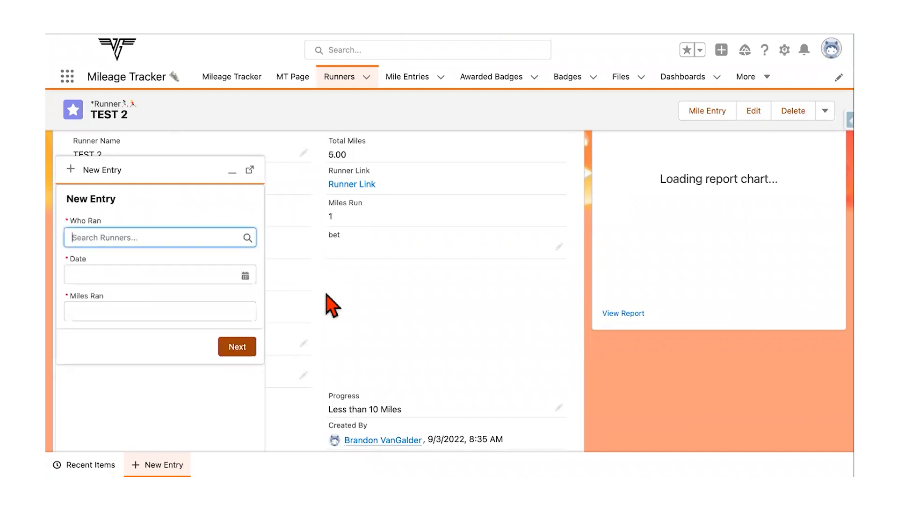
left_click(233, 173)
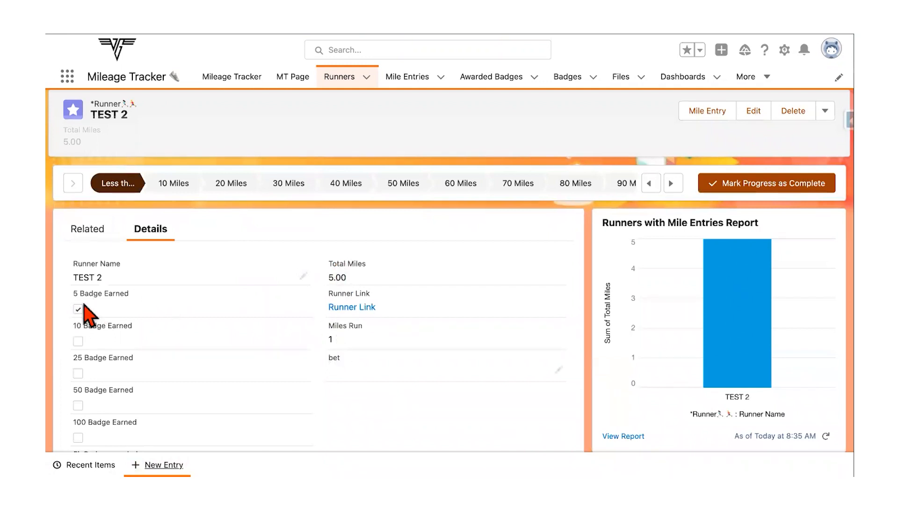
Delete the 5-mile entry dated 9/3/2022 from the Mile Entries of runner TEST 2
scroll(275, 312, "down", 5)
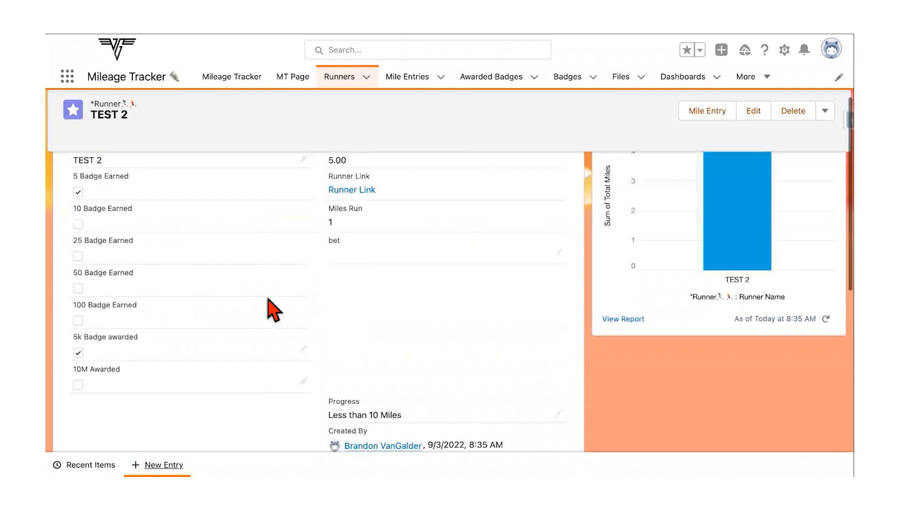
scroll(268, 299, "up", 1)
scroll(268, 299, "down", 2)
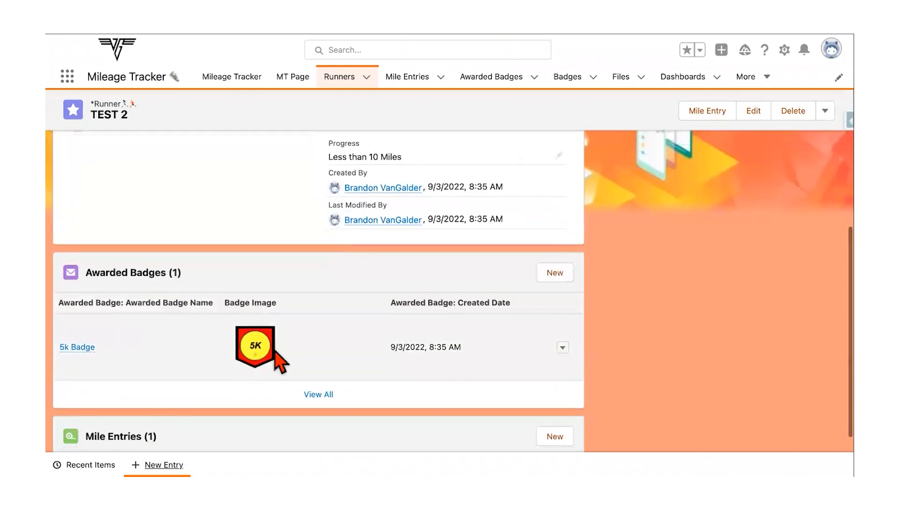
scroll(266, 348, "down", 2)
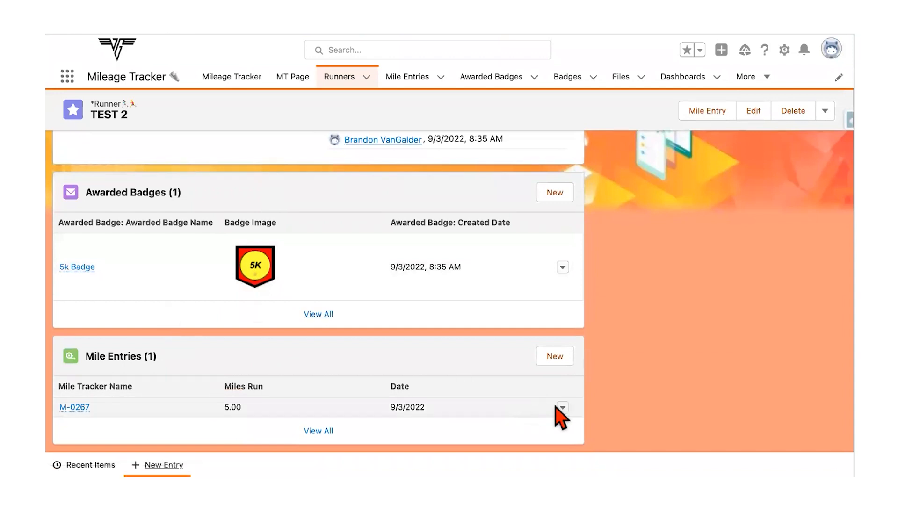
left_click(563, 407)
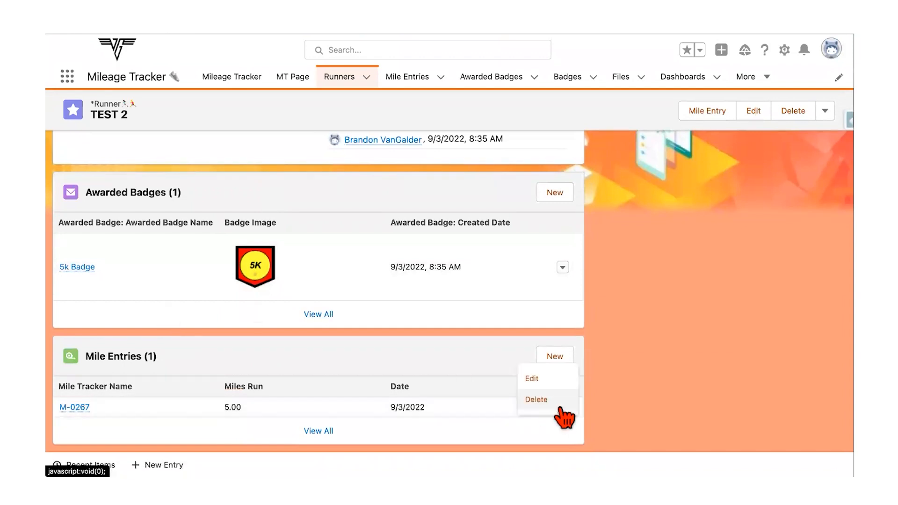
left_click(533, 401)
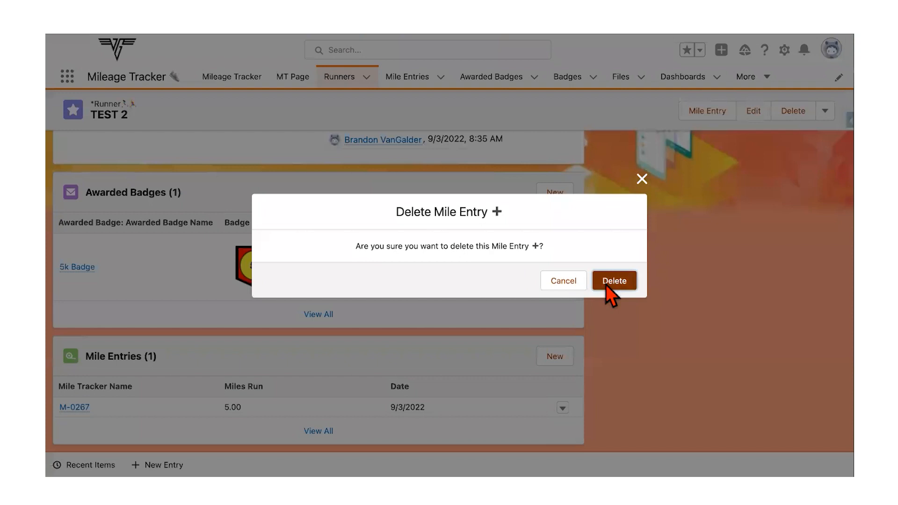
left_click(605, 283)
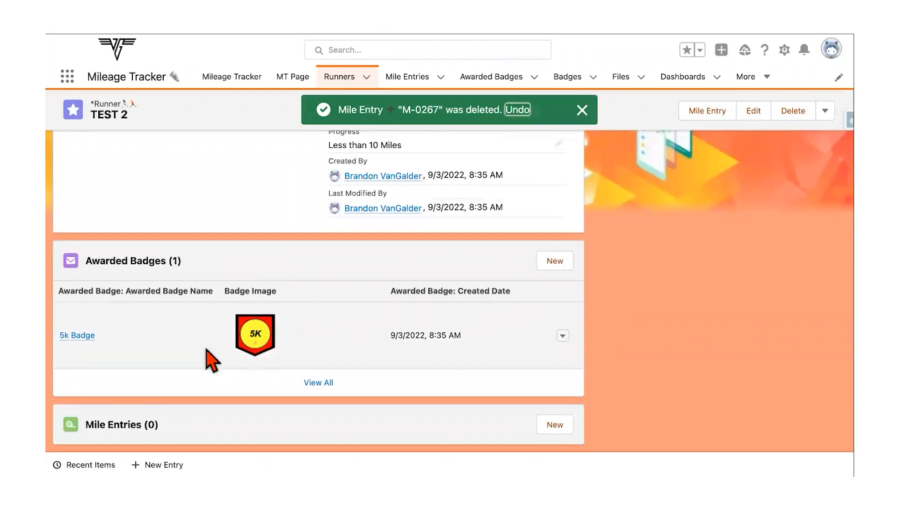
Check the badge earned and awarded checkboxes in the TEST 2 runner's details, along with the Awarded Badges and Mile Entries lists
scroll(236, 337, "up", 5)
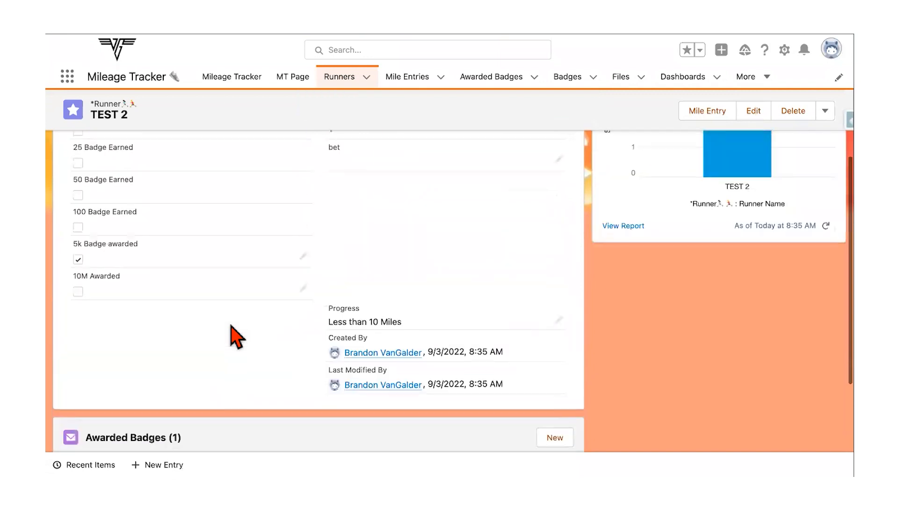
scroll(236, 337, "up", 2)
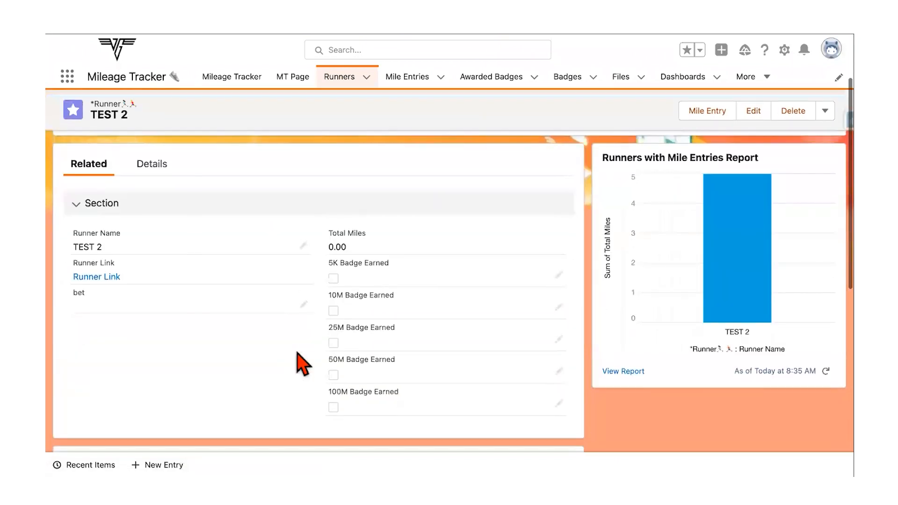
left_click(159, 154)
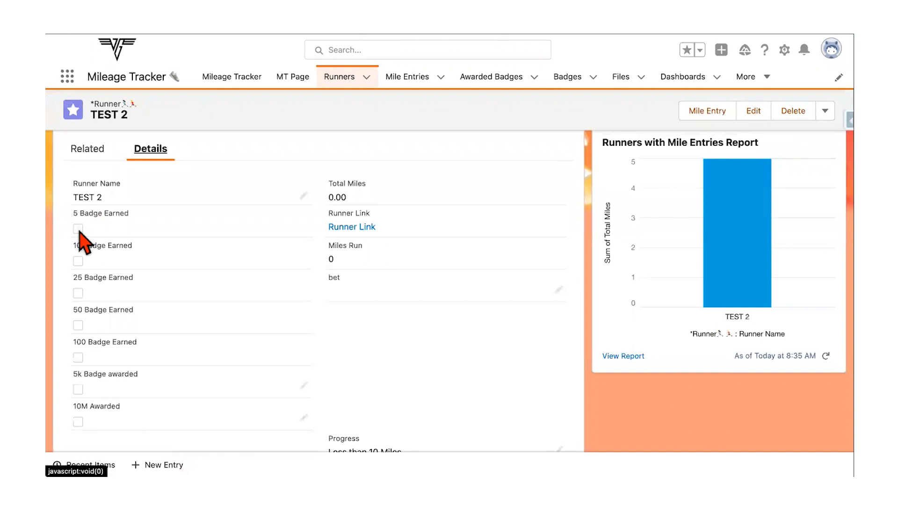
scroll(254, 331, "down", 5)
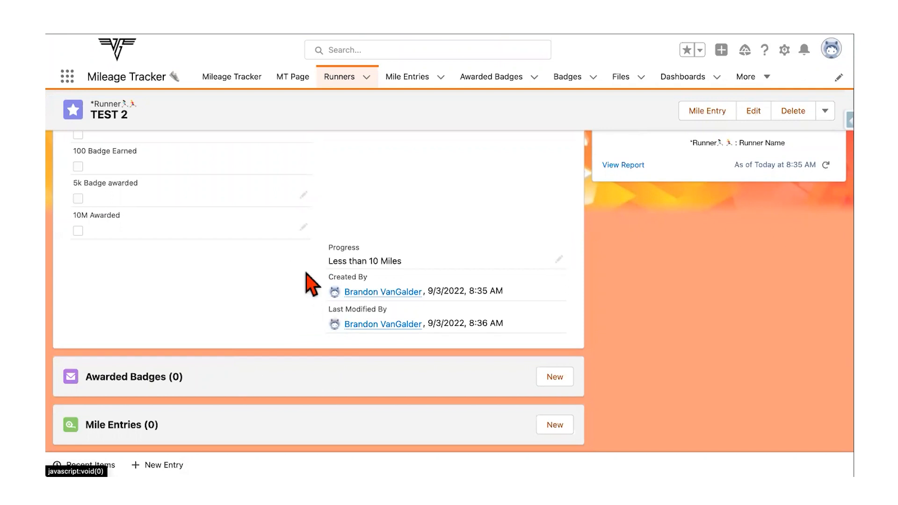
scroll(309, 281, "up", 3)
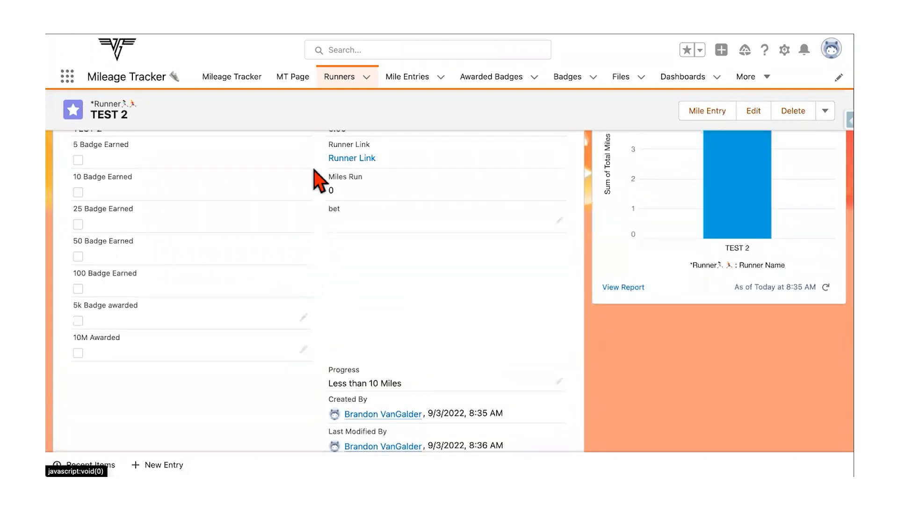